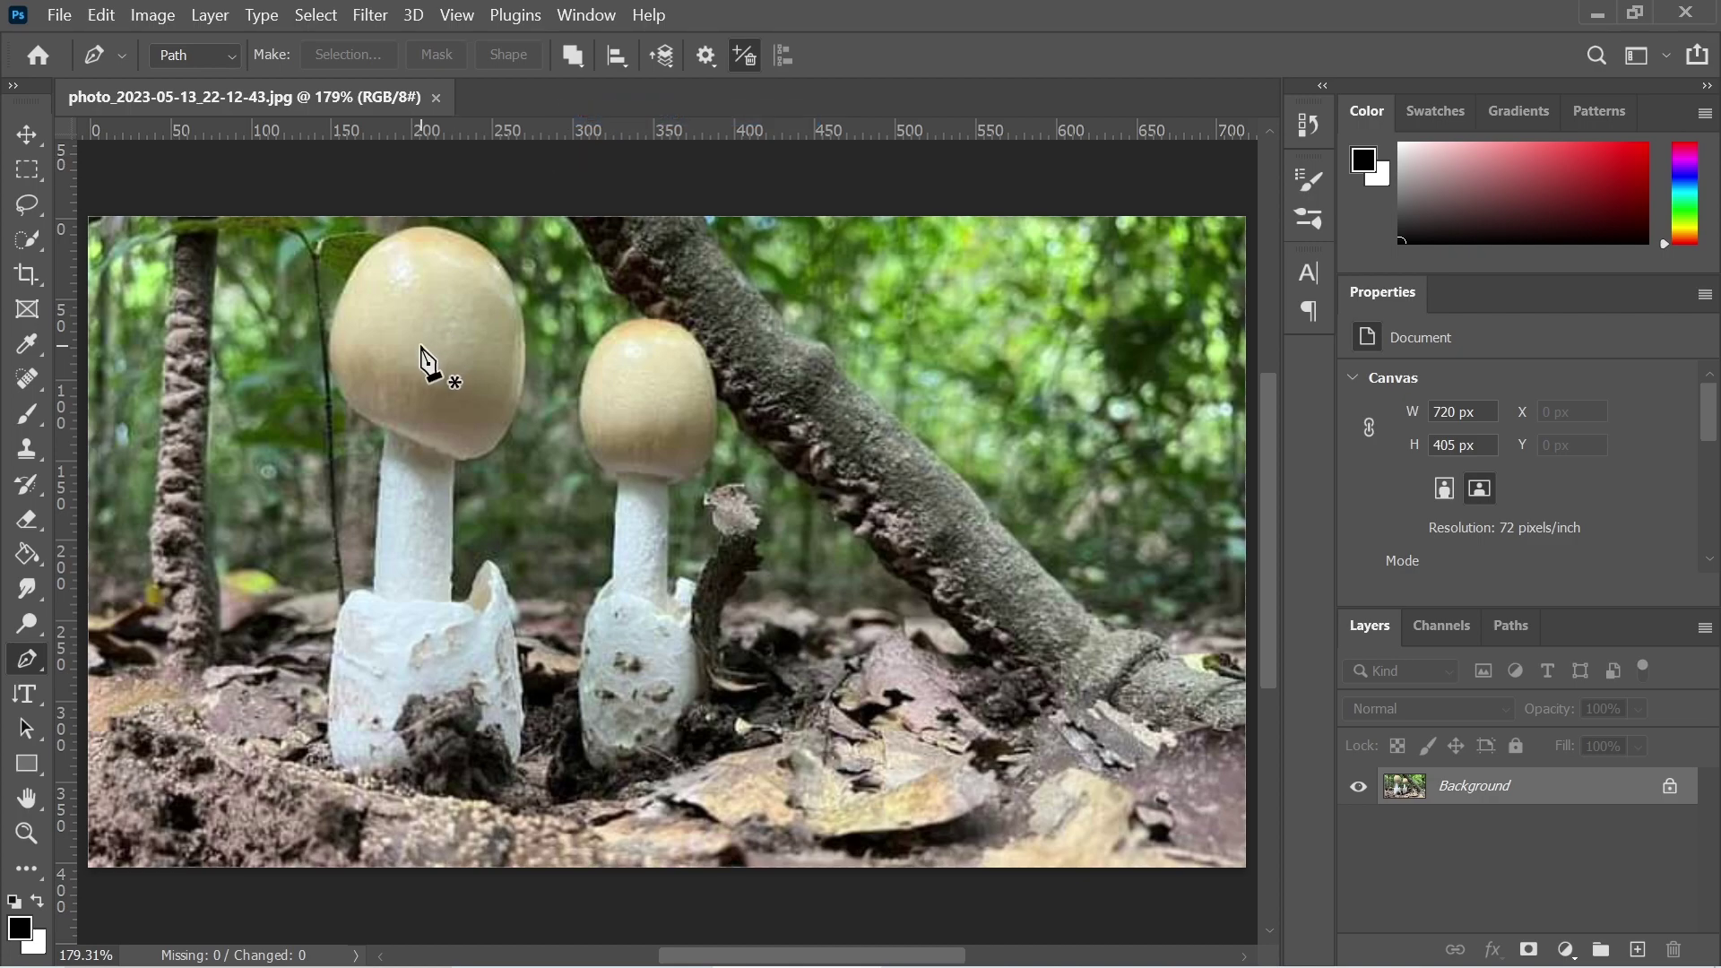
Start a Pen path at the large mushroom cap's lower edge, tracing its left side up to the top with curved segments.
click(459, 459)
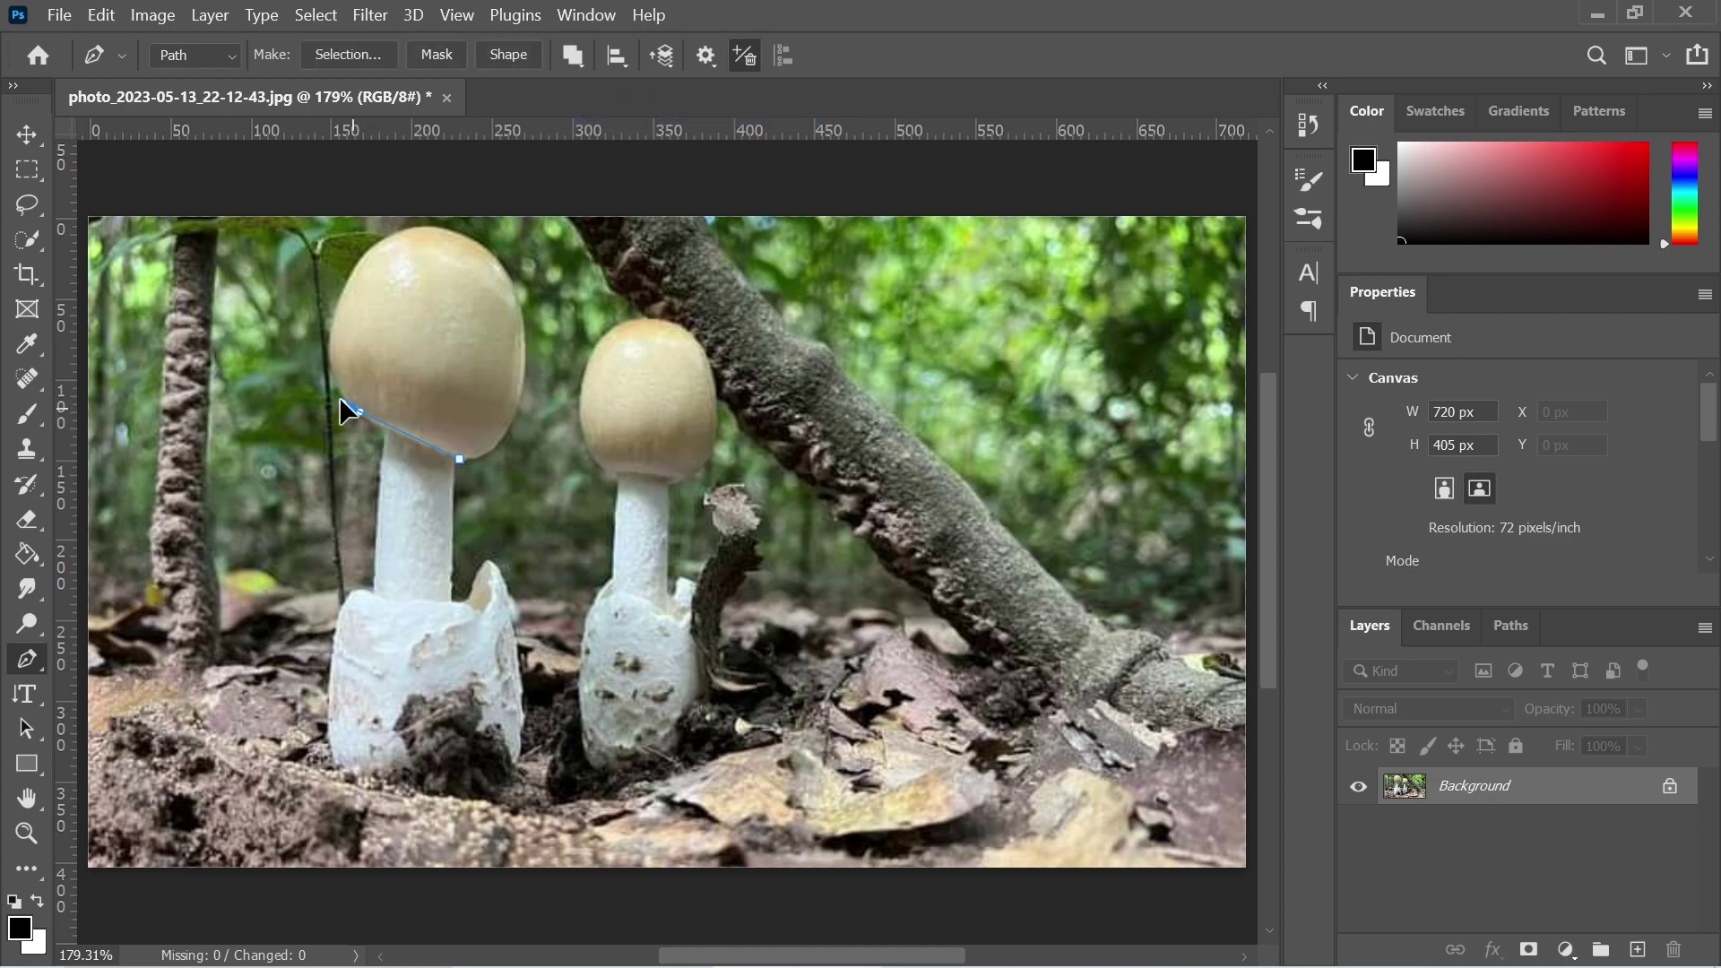
drag(336, 396, 360, 421)
key(alt)
drag(350, 277, 377, 226)
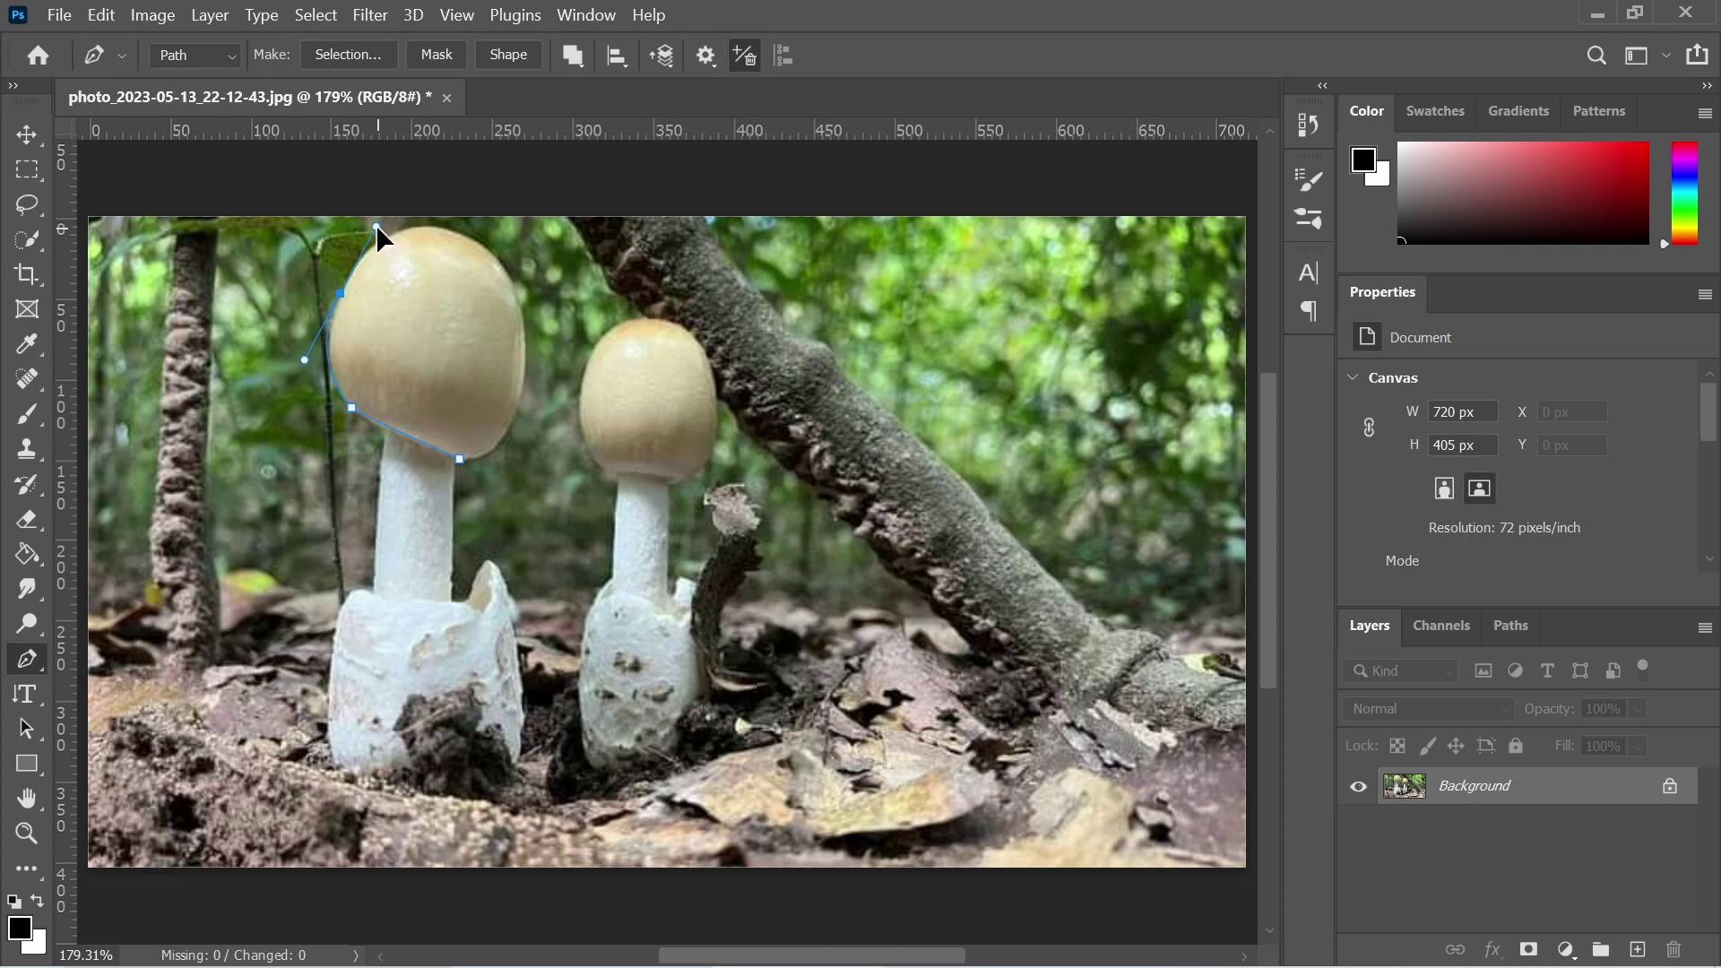
key(alt)
alt+click(342, 294)
click(412, 225)
drag(447, 228, 460, 220)
alt+click(414, 226)
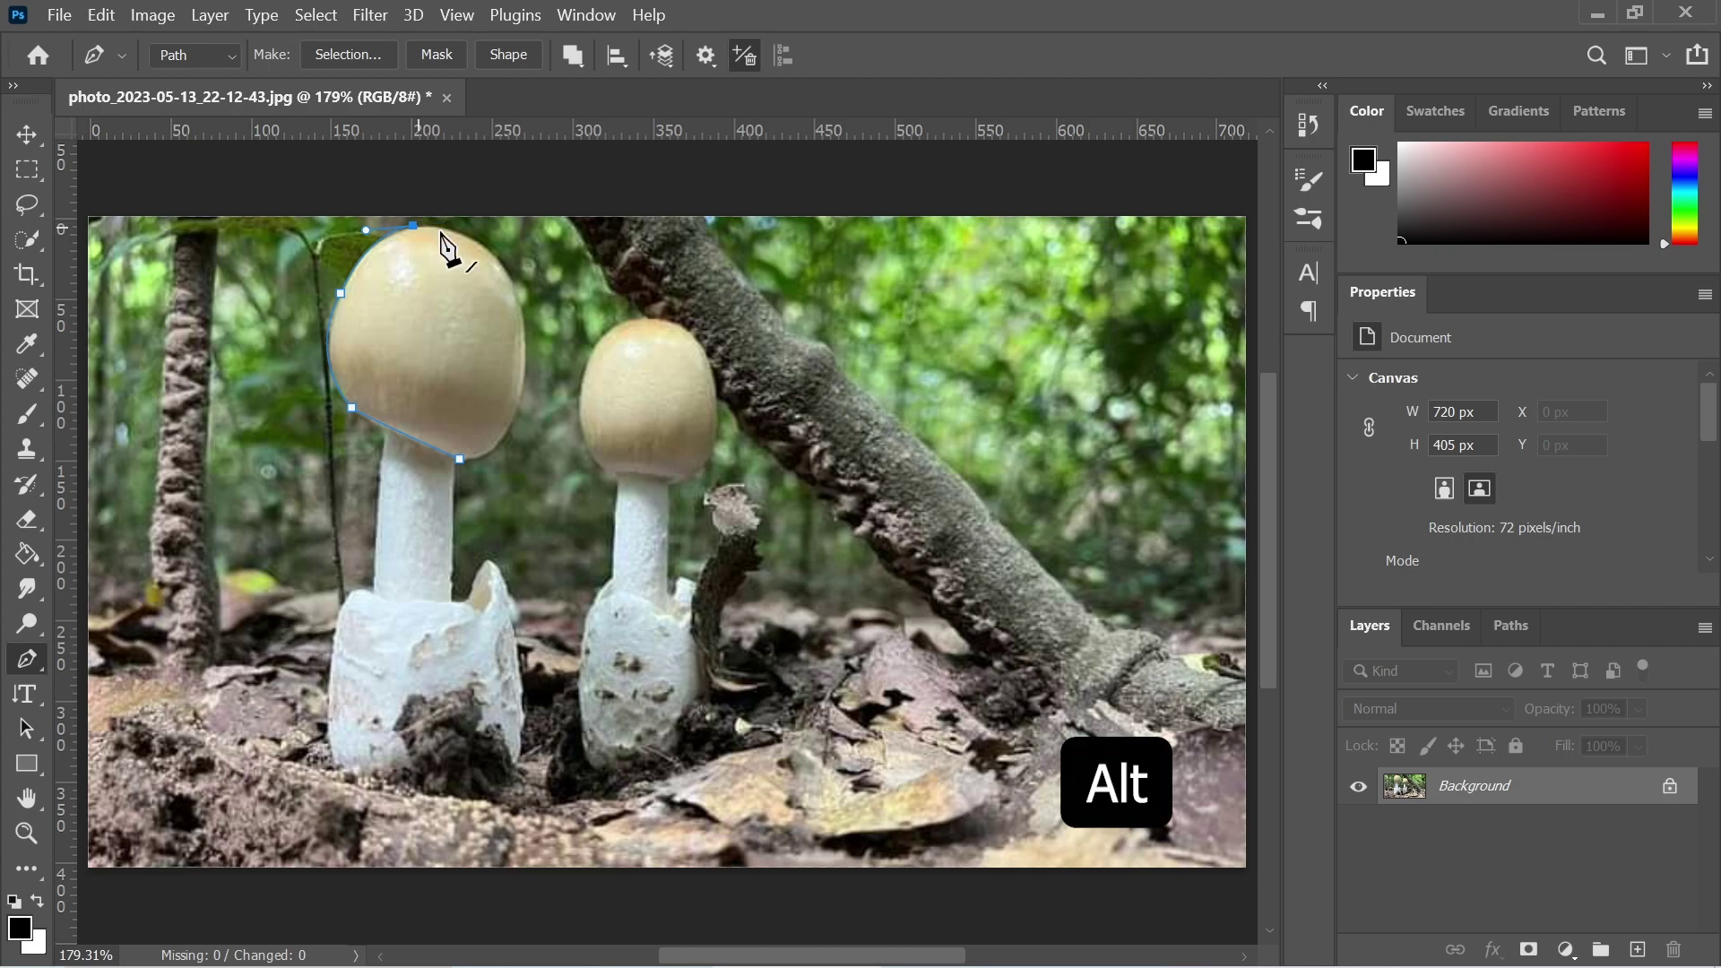
Trace the right side of the large mushroom cap down to its lower edge and close the path.
drag(503, 269, 516, 282)
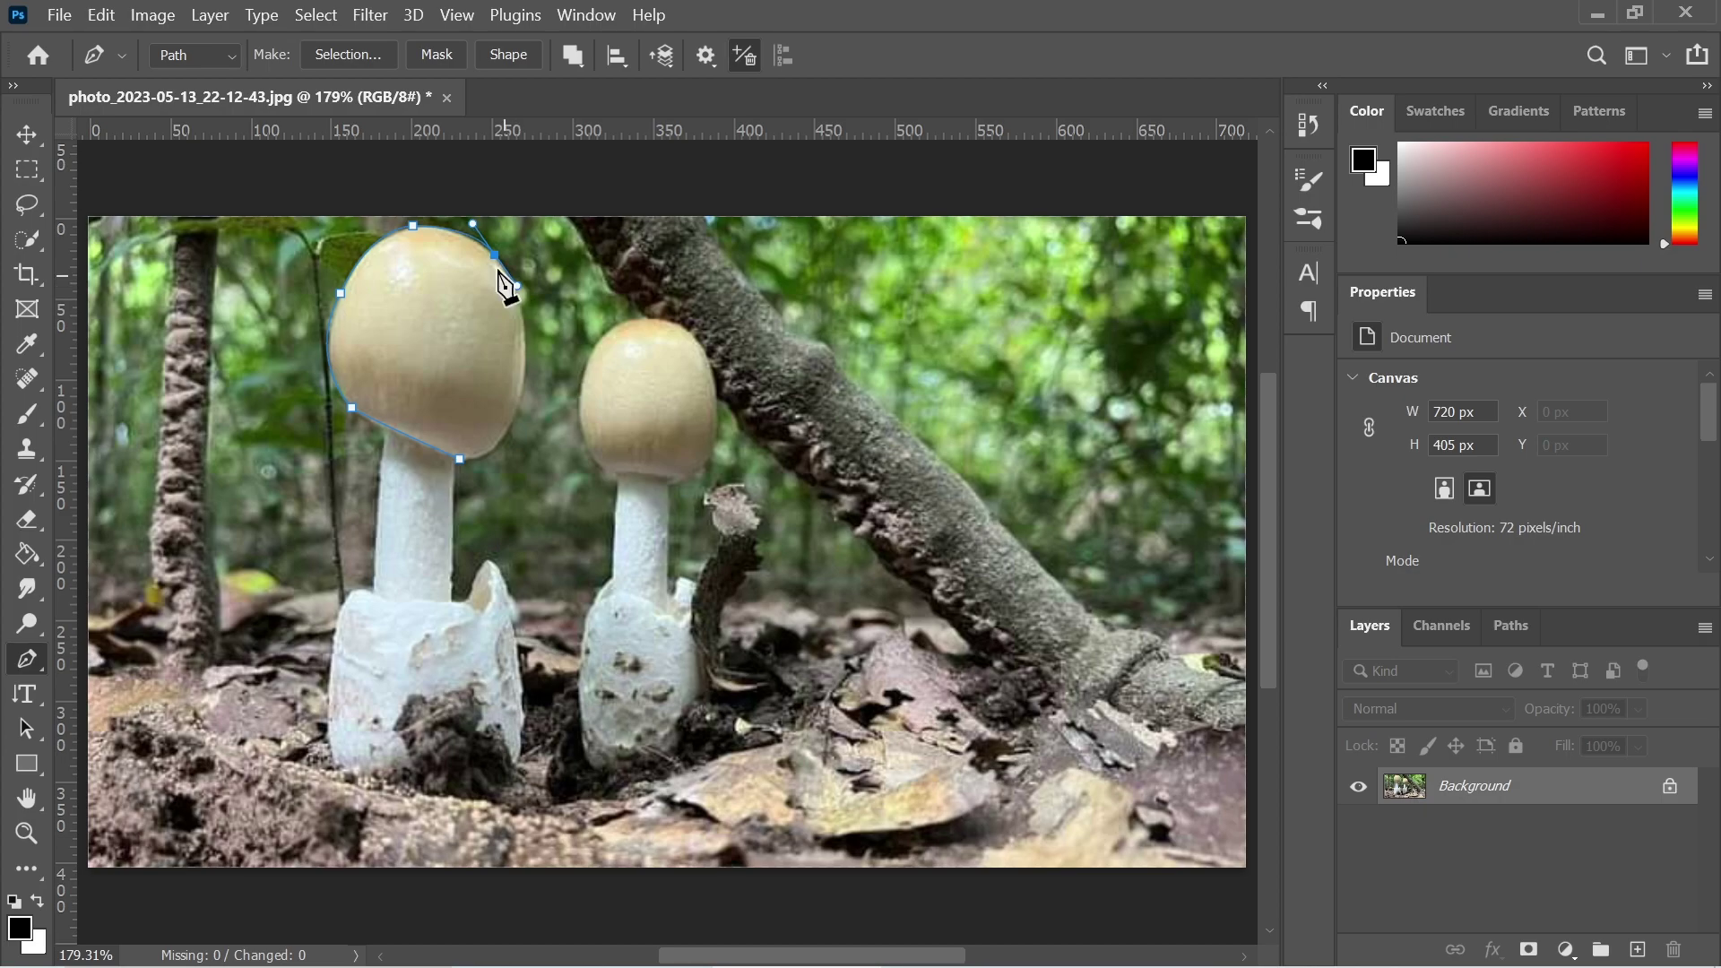
alt+click(499, 259)
drag(527, 346, 522, 395)
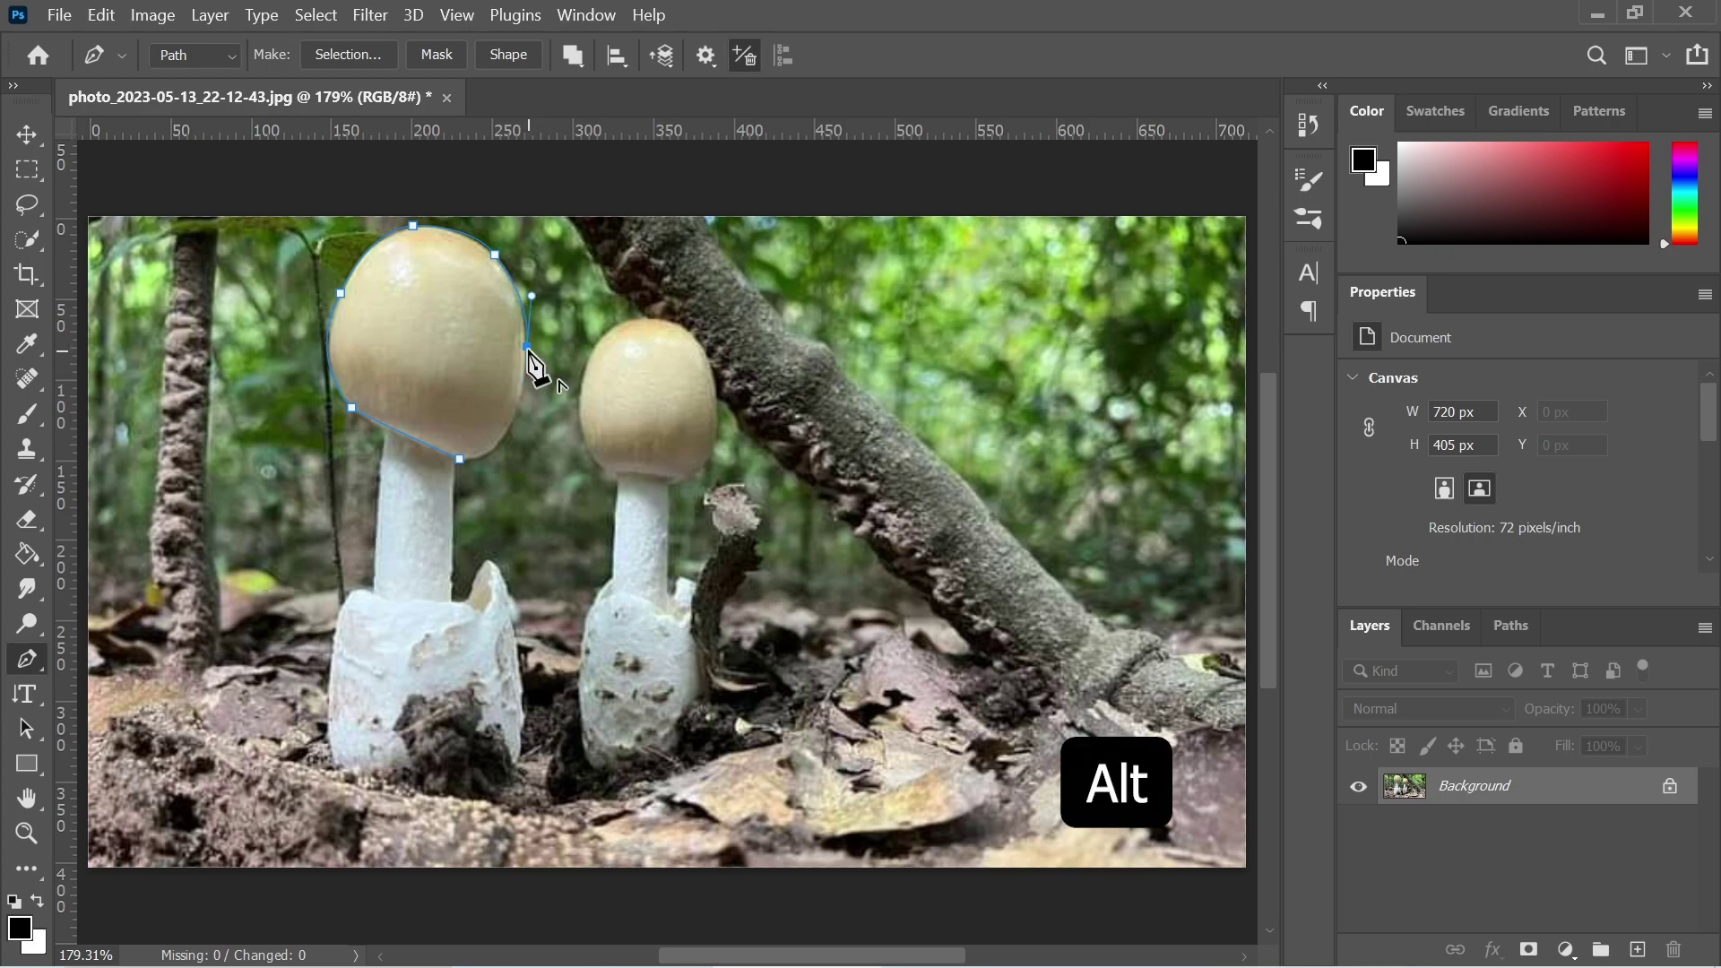
alt+click(529, 350)
drag(507, 432, 498, 443)
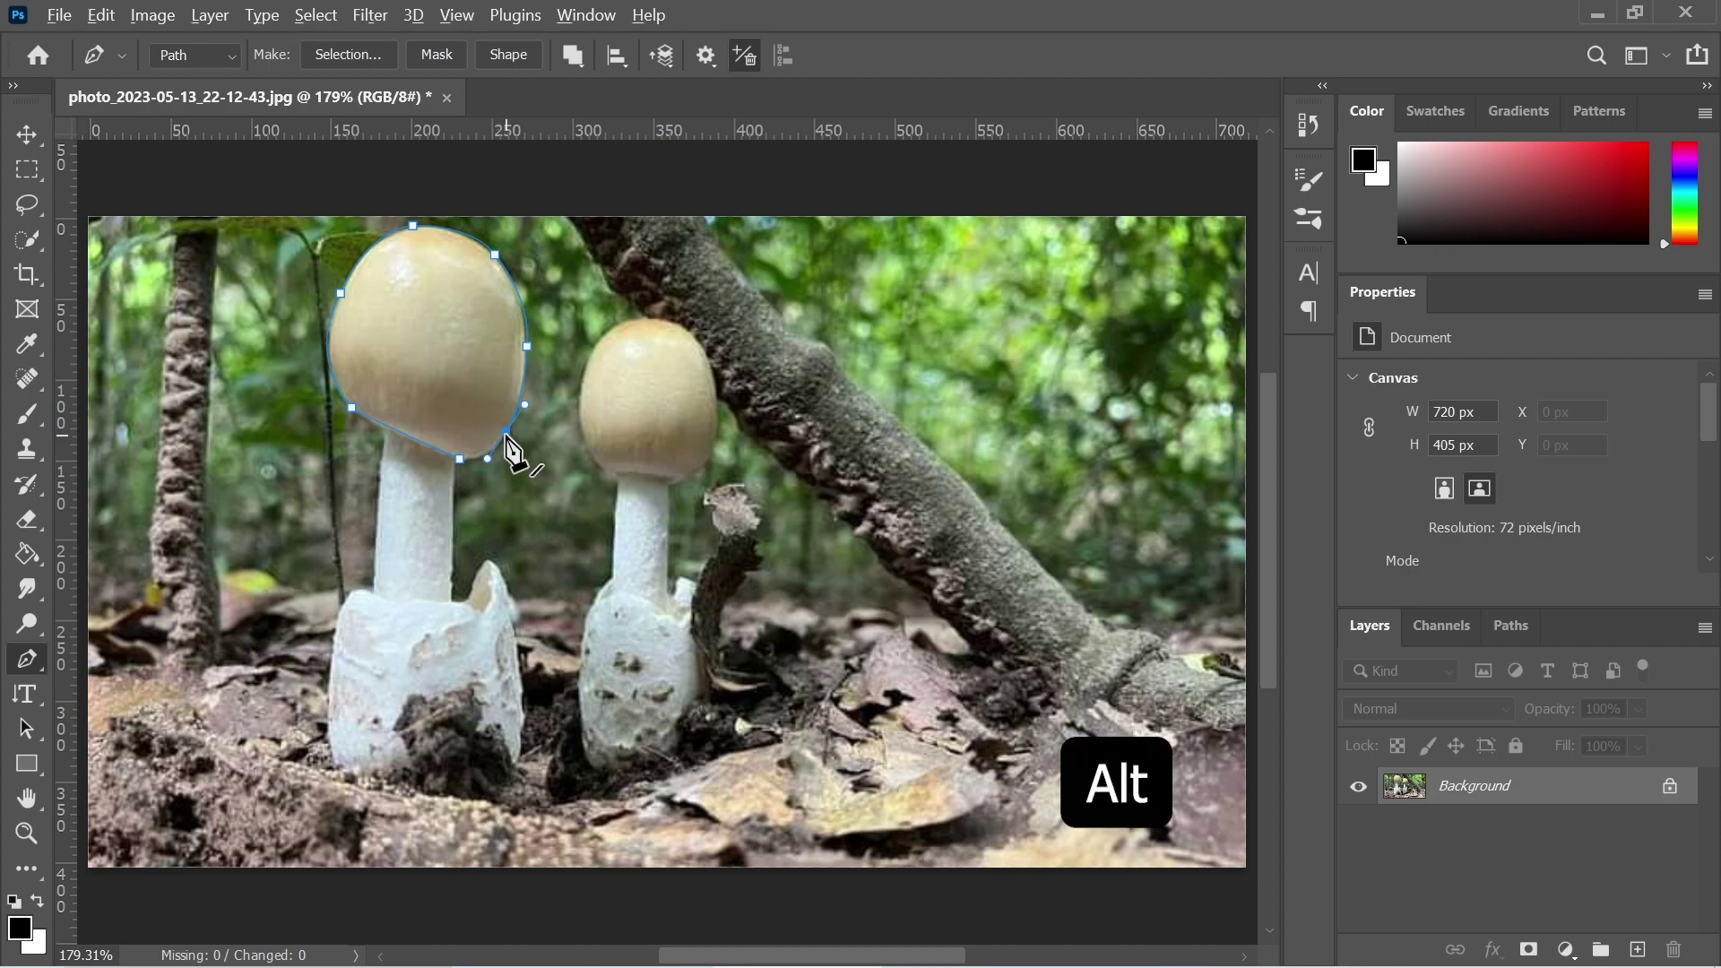
alt+click(507, 434)
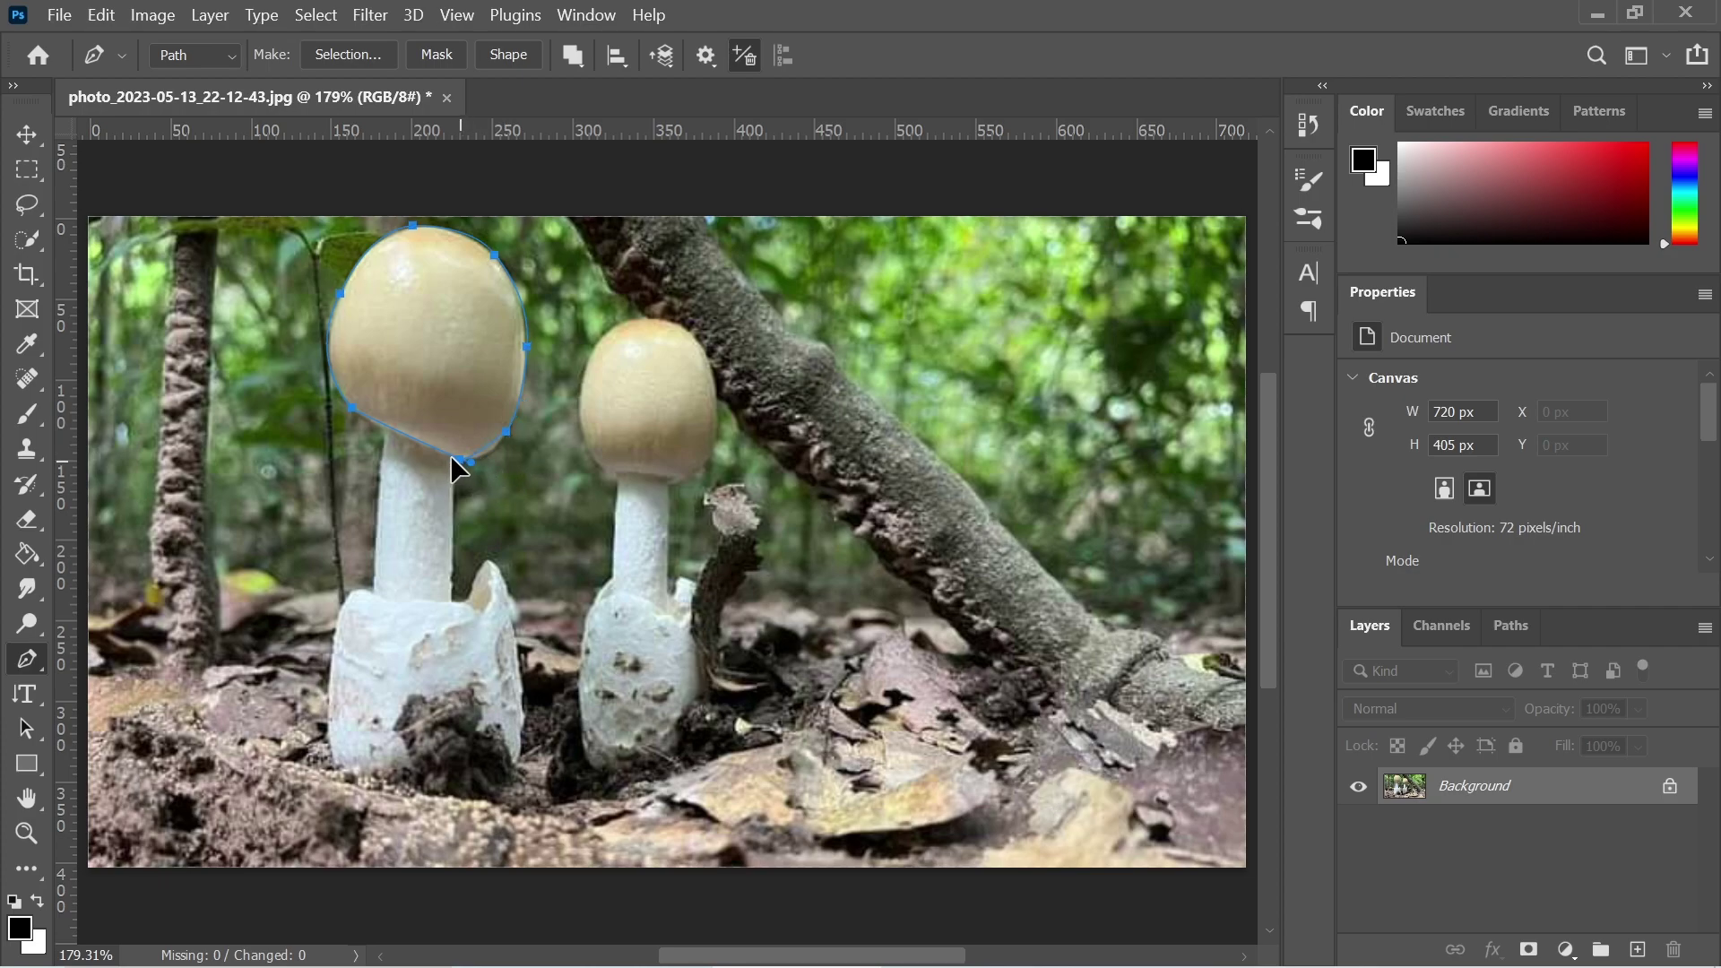
drag(442, 455, 438, 455)
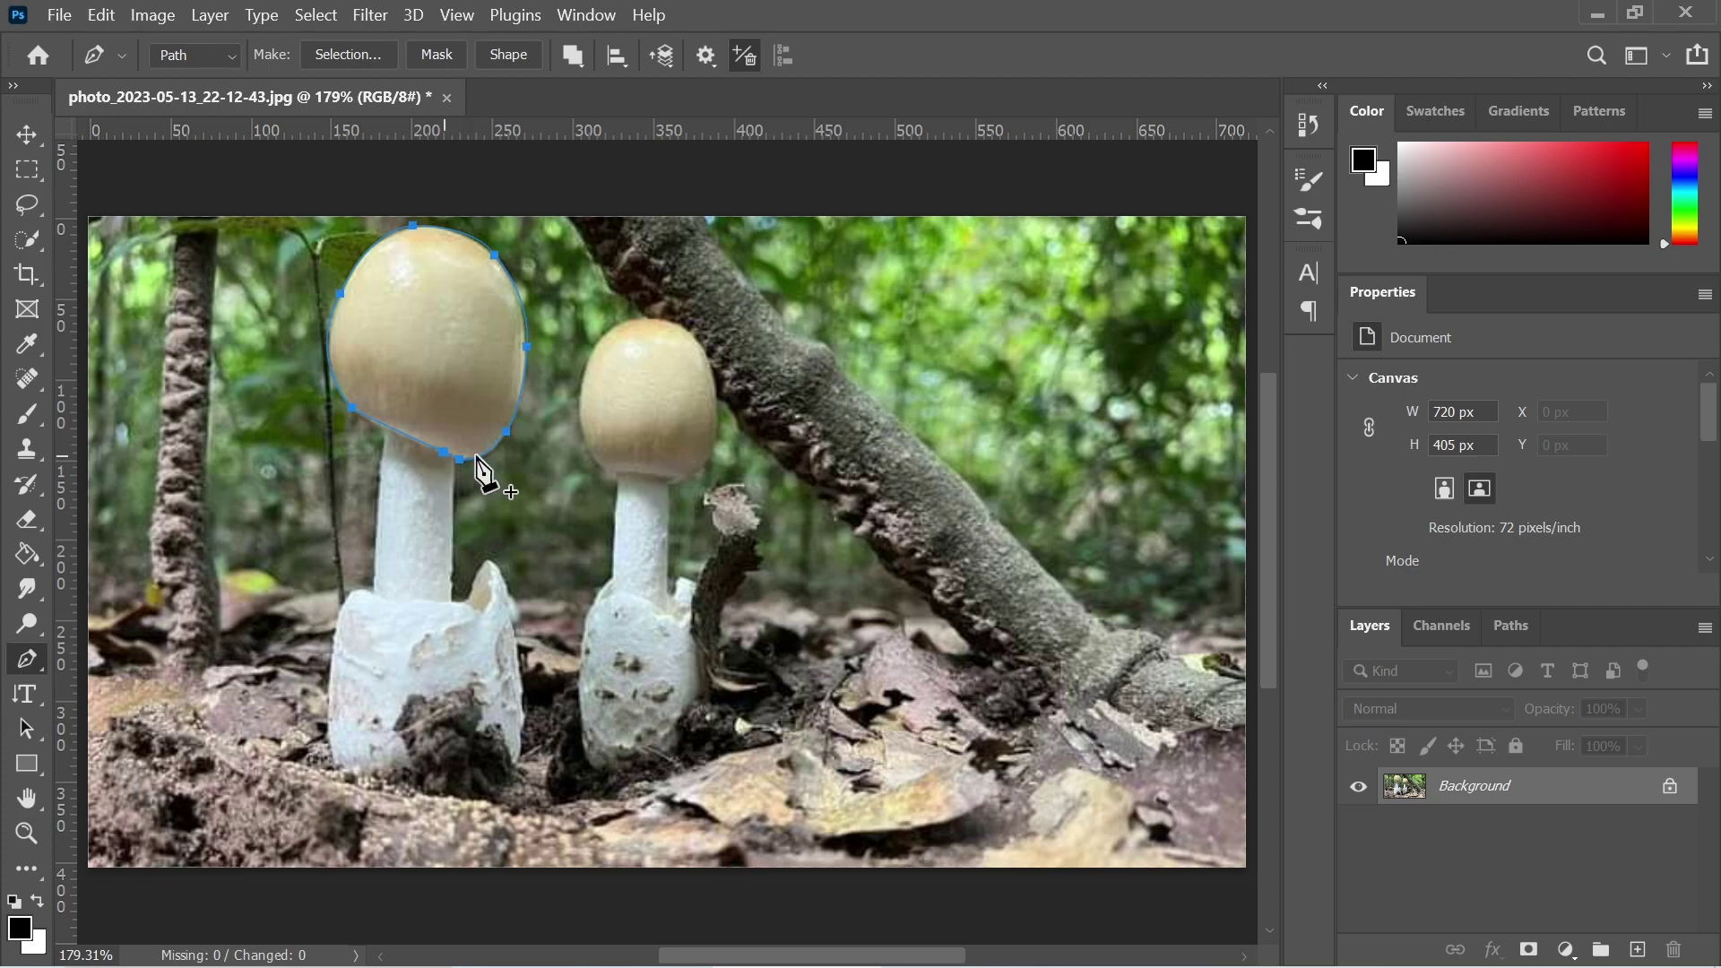
Convert the large cap's path into a selection and copy the selected area onto a new layer.
right_click(445, 357)
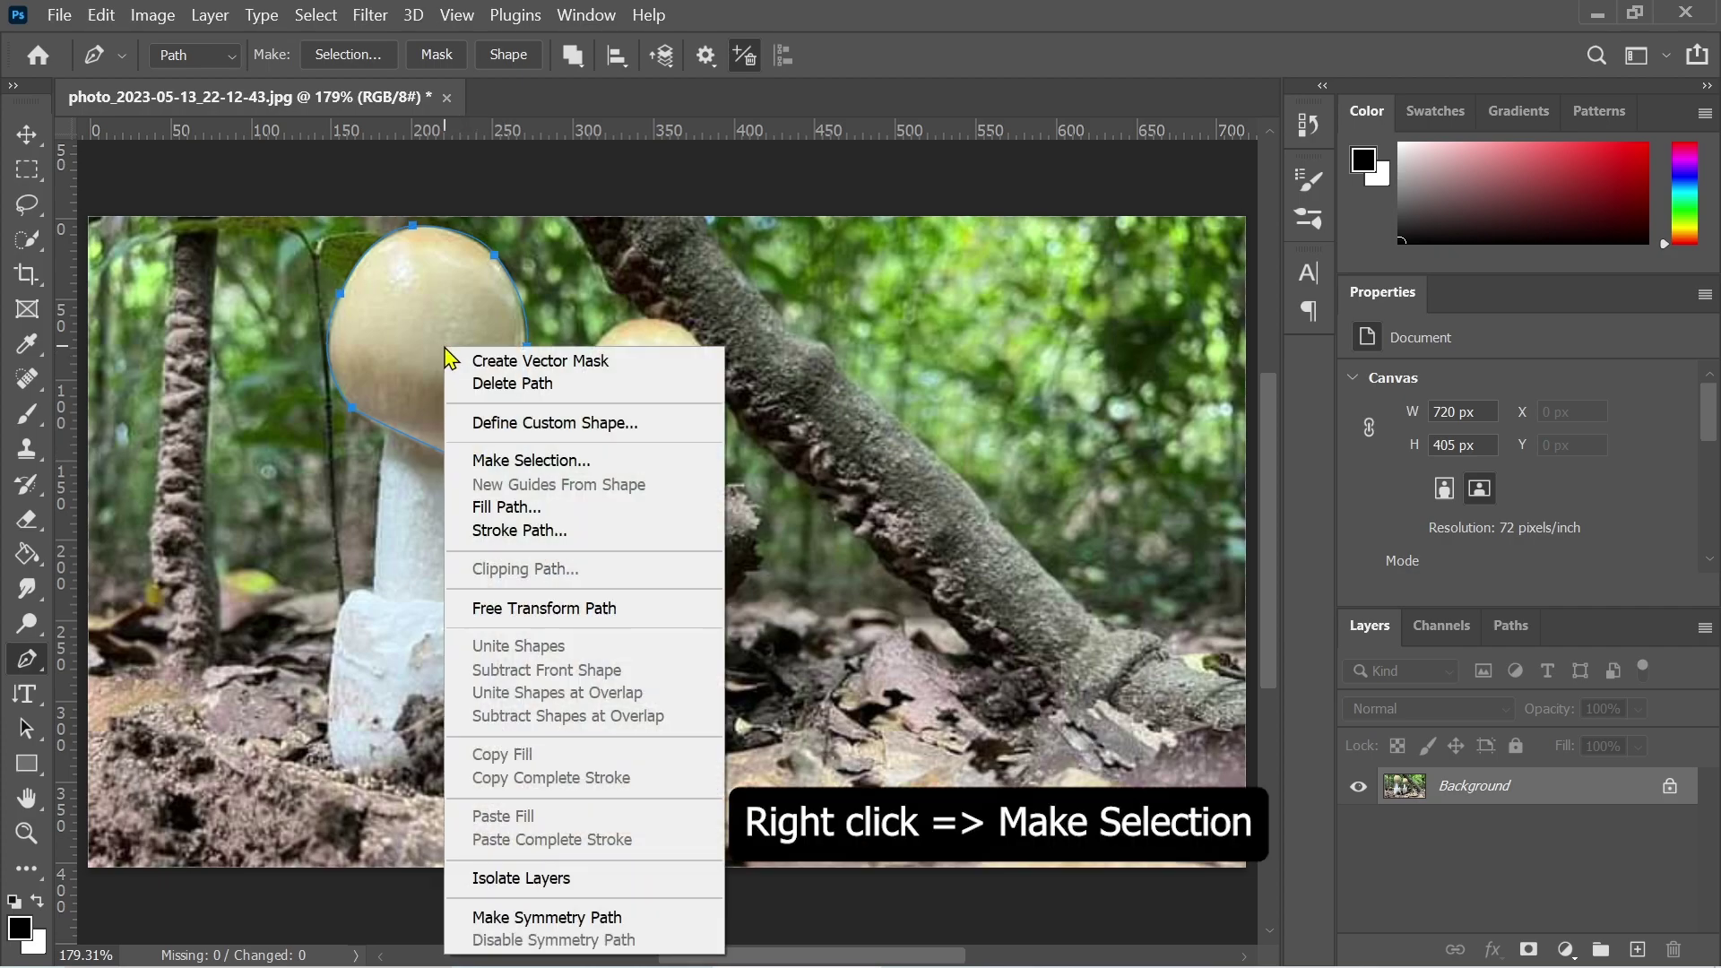
click(517, 459)
click(1001, 240)
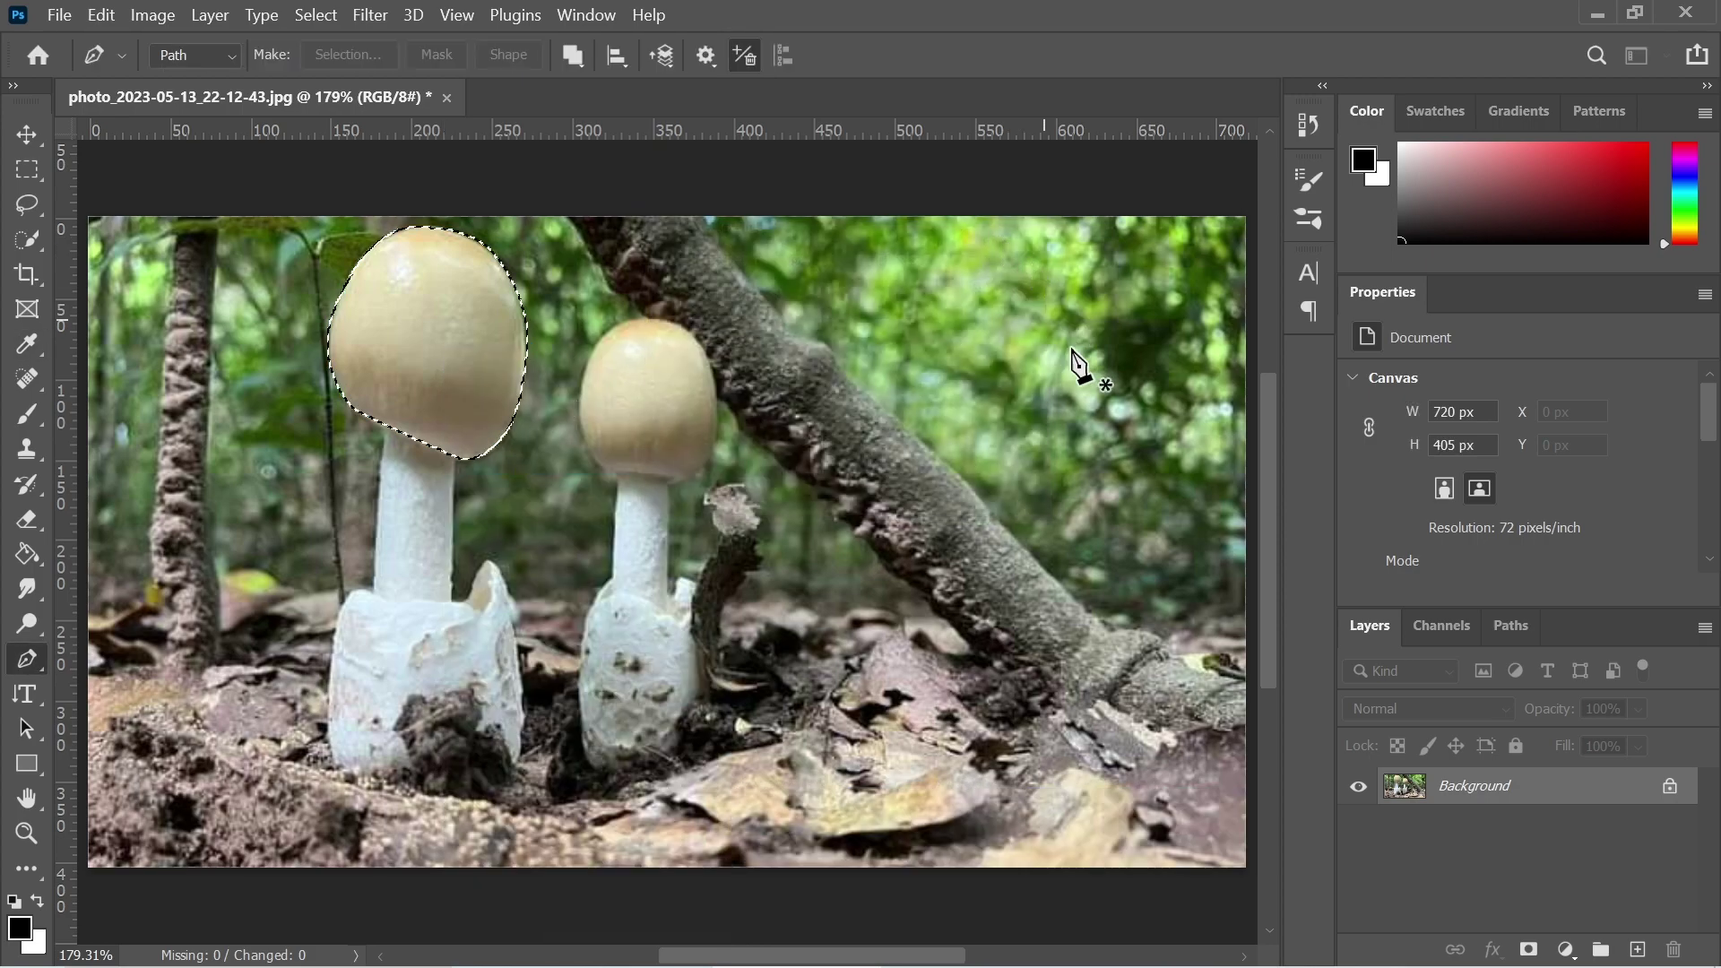
key(ctrl+j)
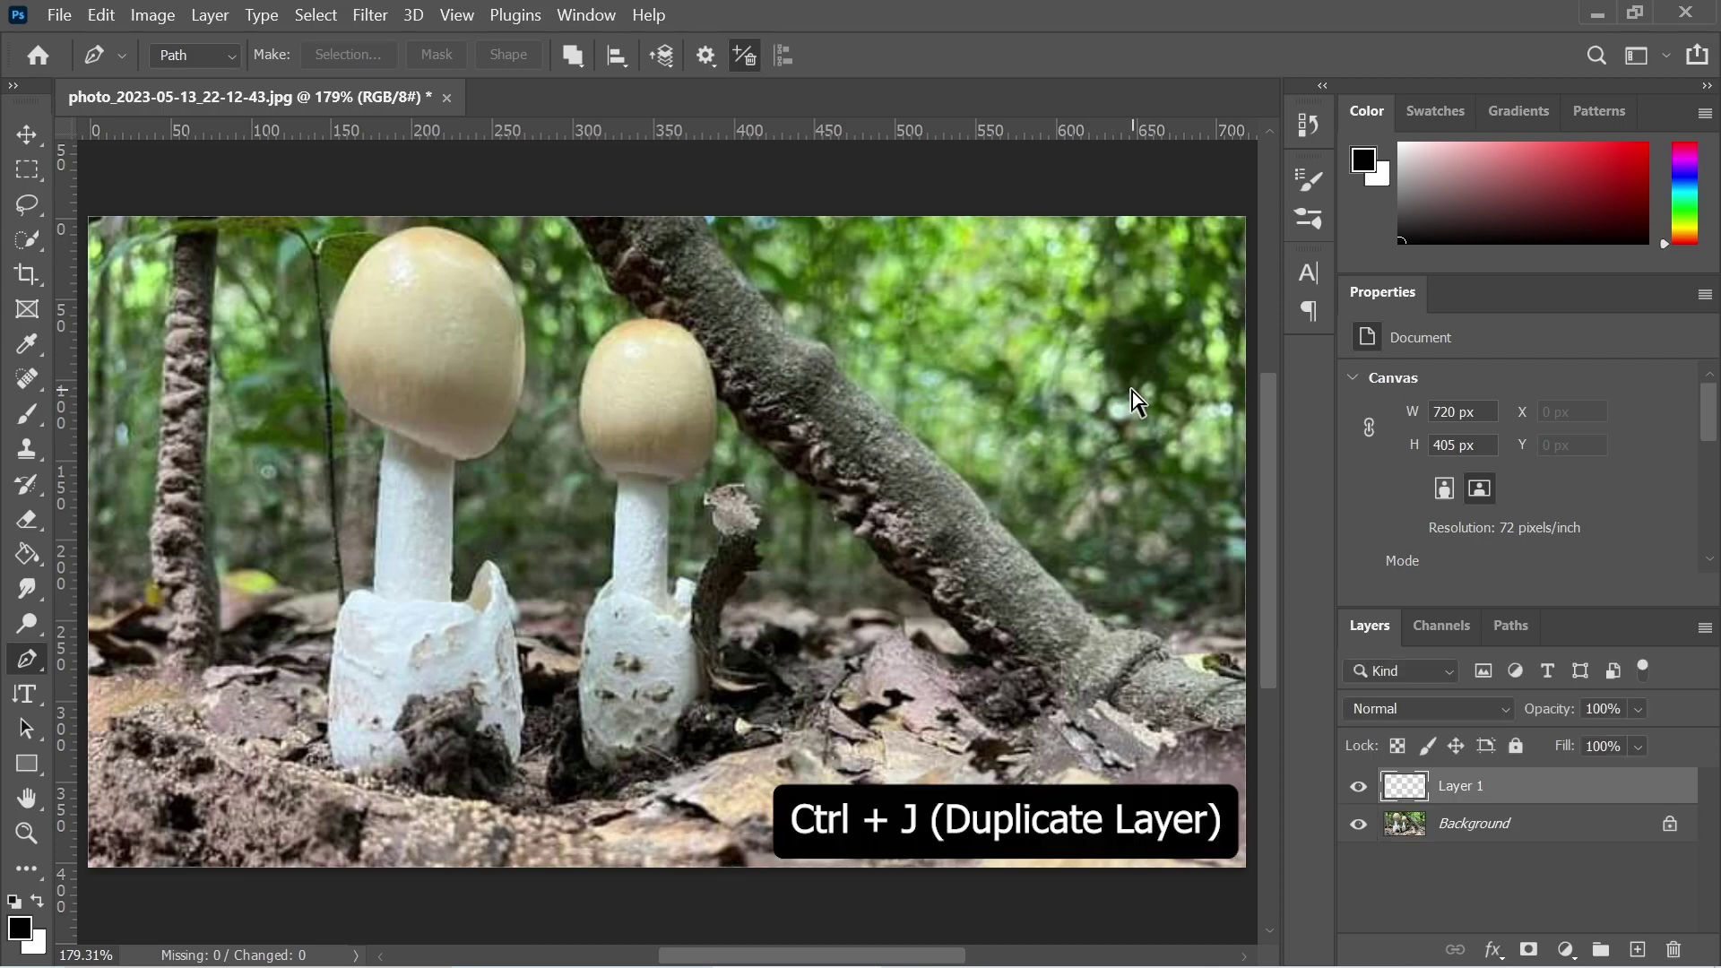
On the Background layer, trace the small mushroom's cap with a closed Pen path using the Combine Shapes operation.
click(1461, 823)
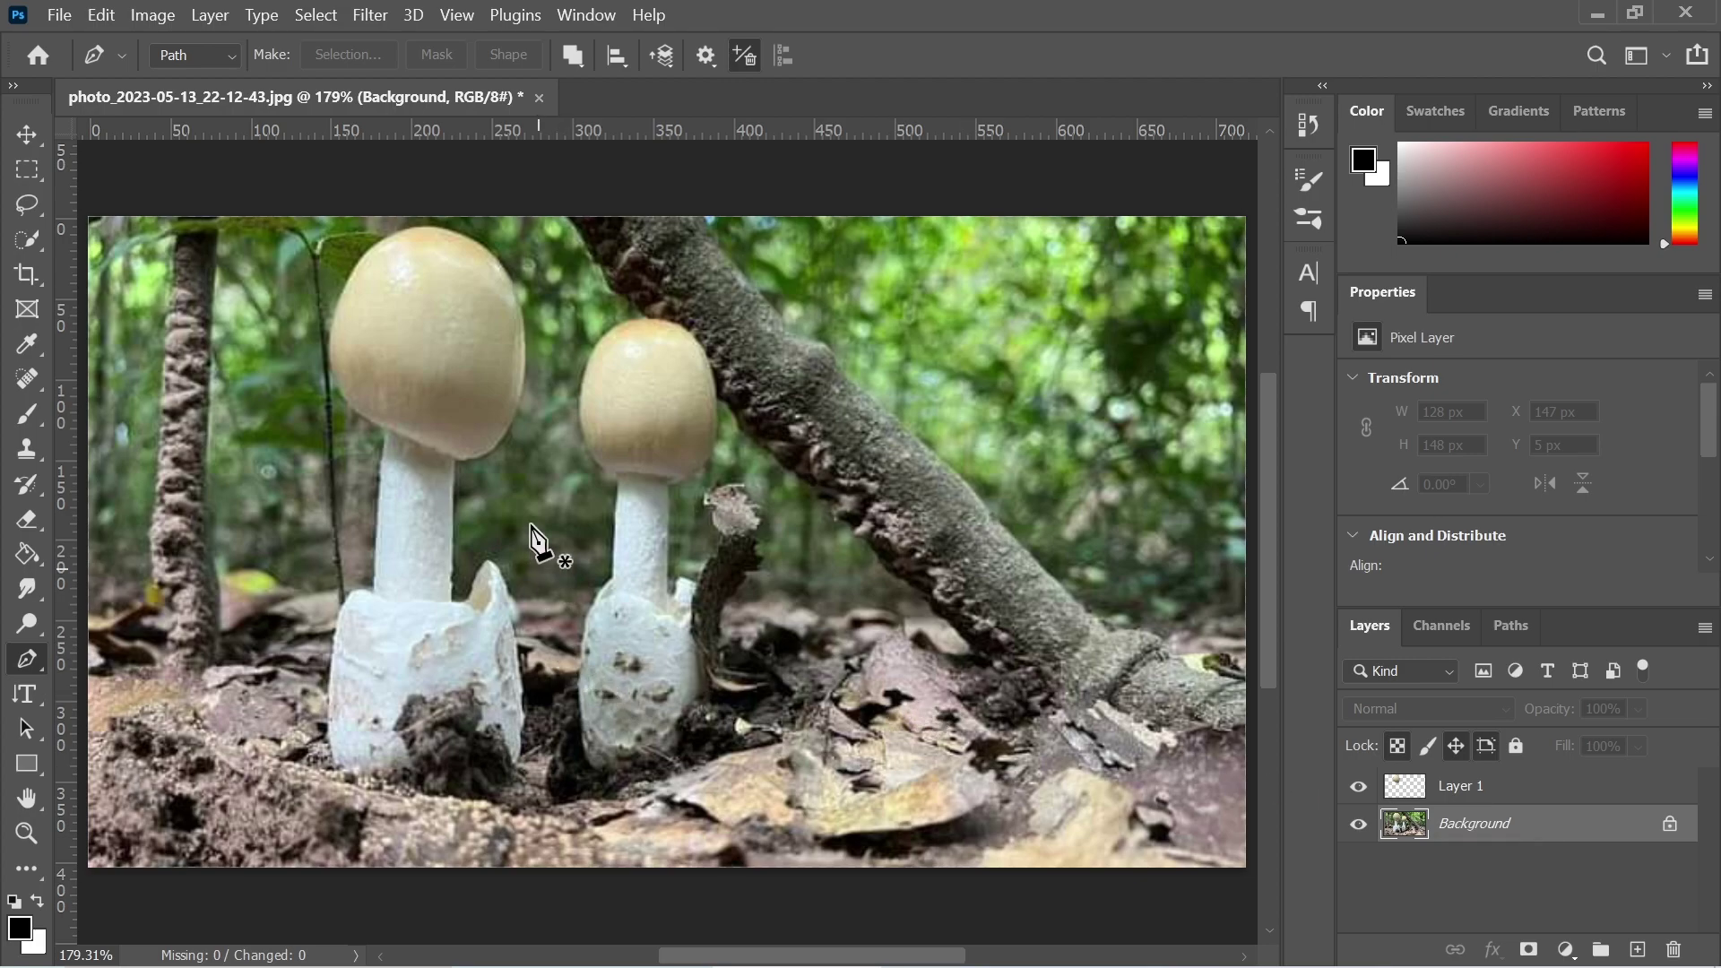
click(574, 56)
click(601, 126)
click(612, 476)
drag(611, 318, 614, 304)
click(584, 371)
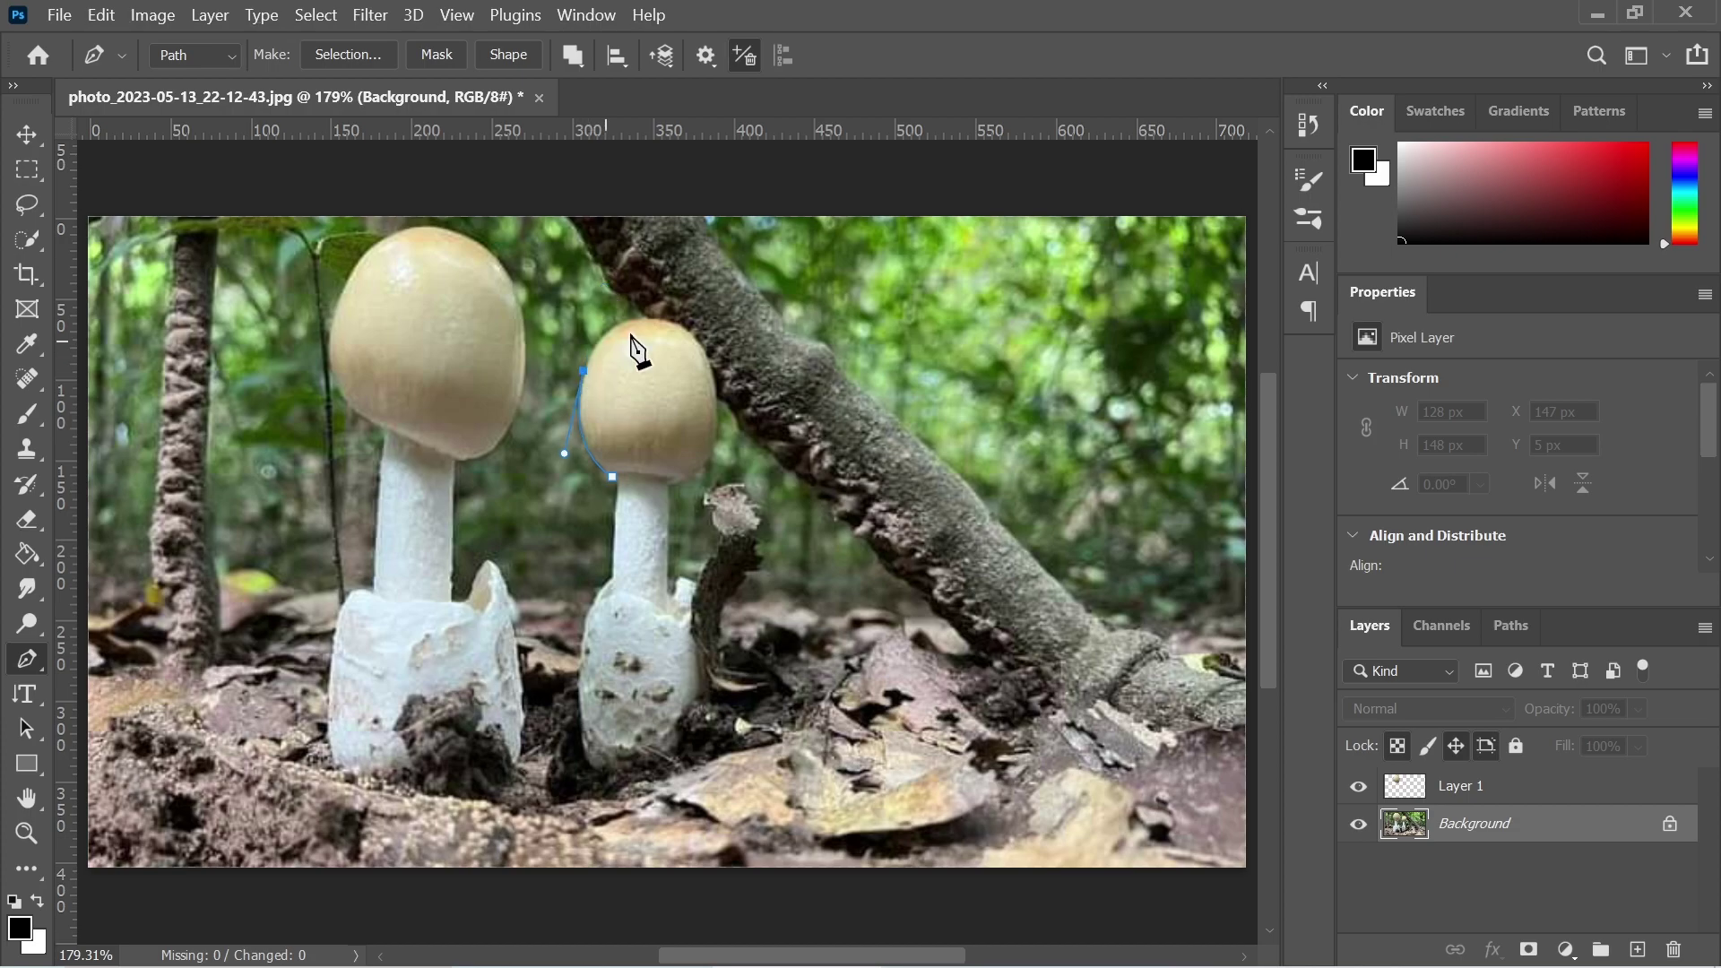
drag(658, 319, 710, 330)
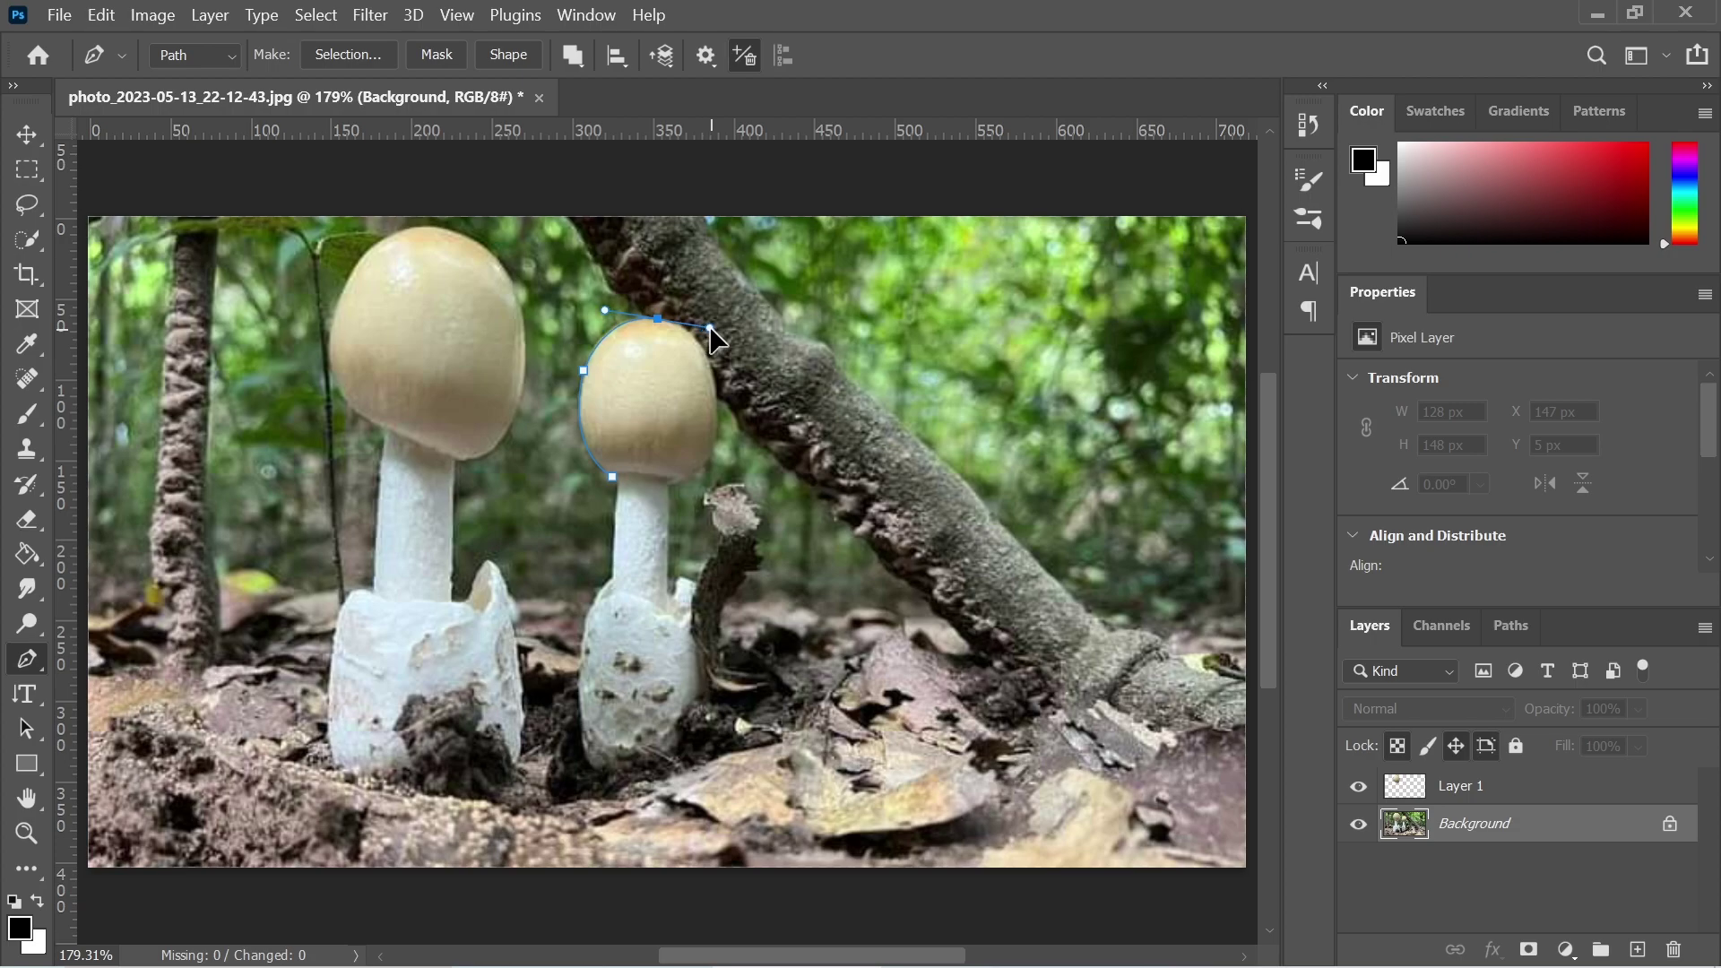
click(658, 320)
drag(713, 425, 717, 443)
click(715, 385)
drag(674, 484, 623, 482)
click(613, 480)
Convert the small cap's path into a new selection with a 0.3-pixel feather radius and copy it onto a new layer.
right_click(642, 392)
click(720, 482)
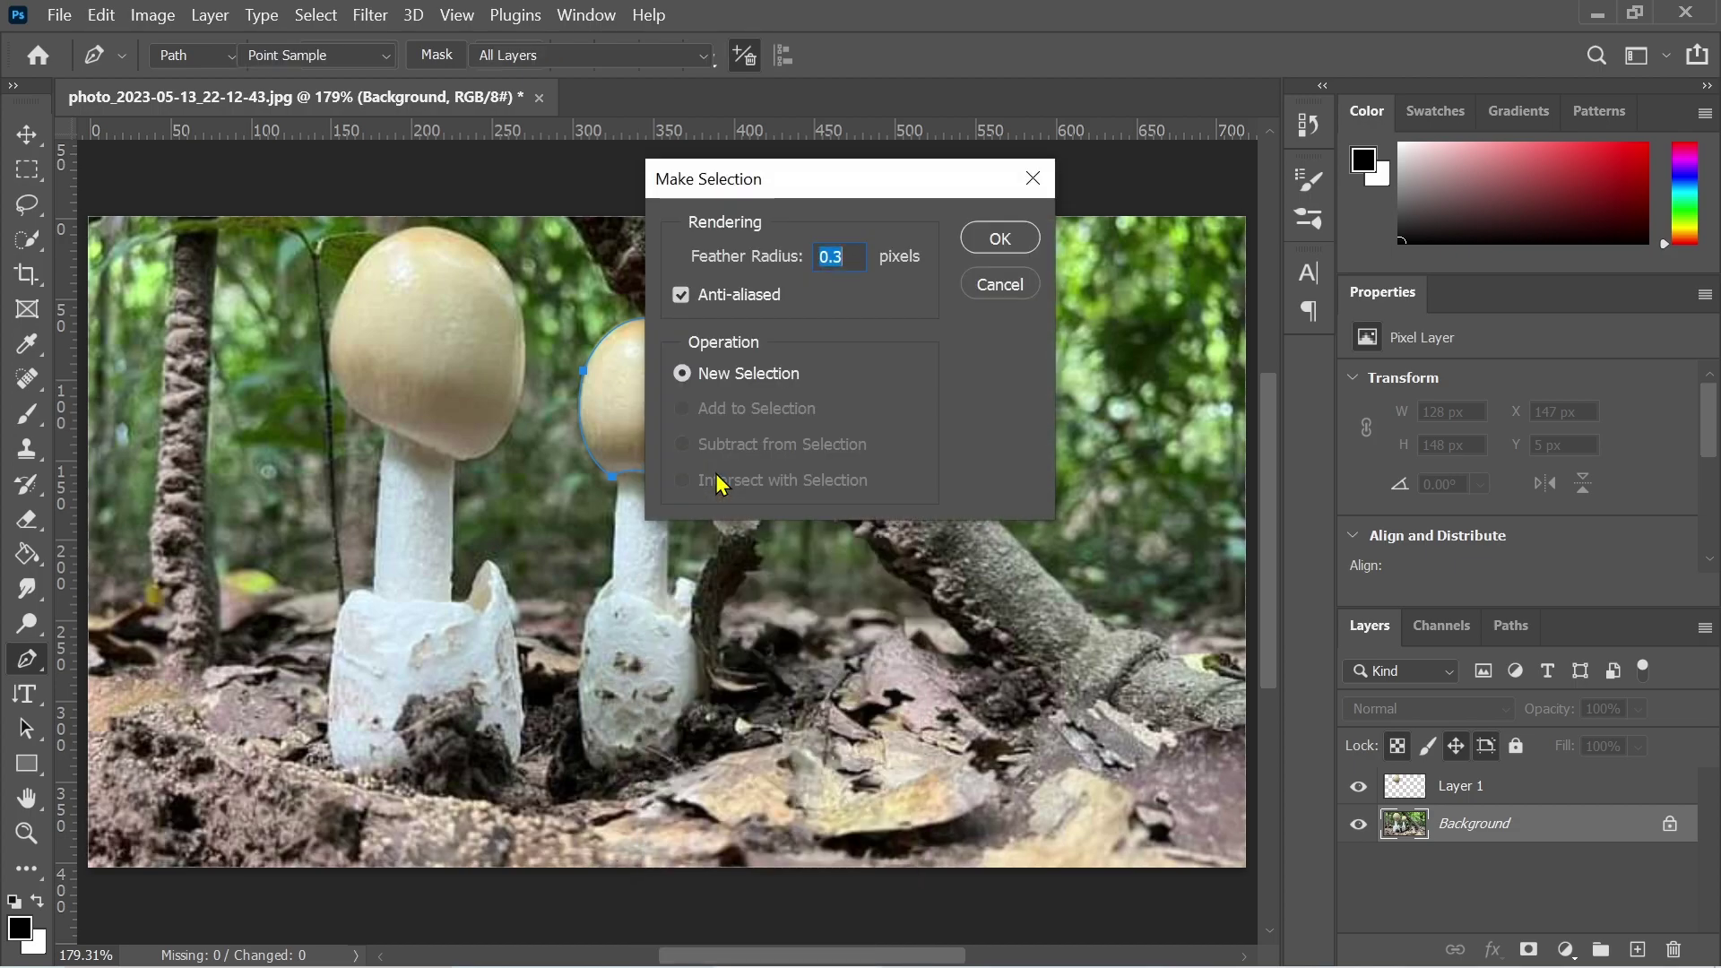
click(997, 242)
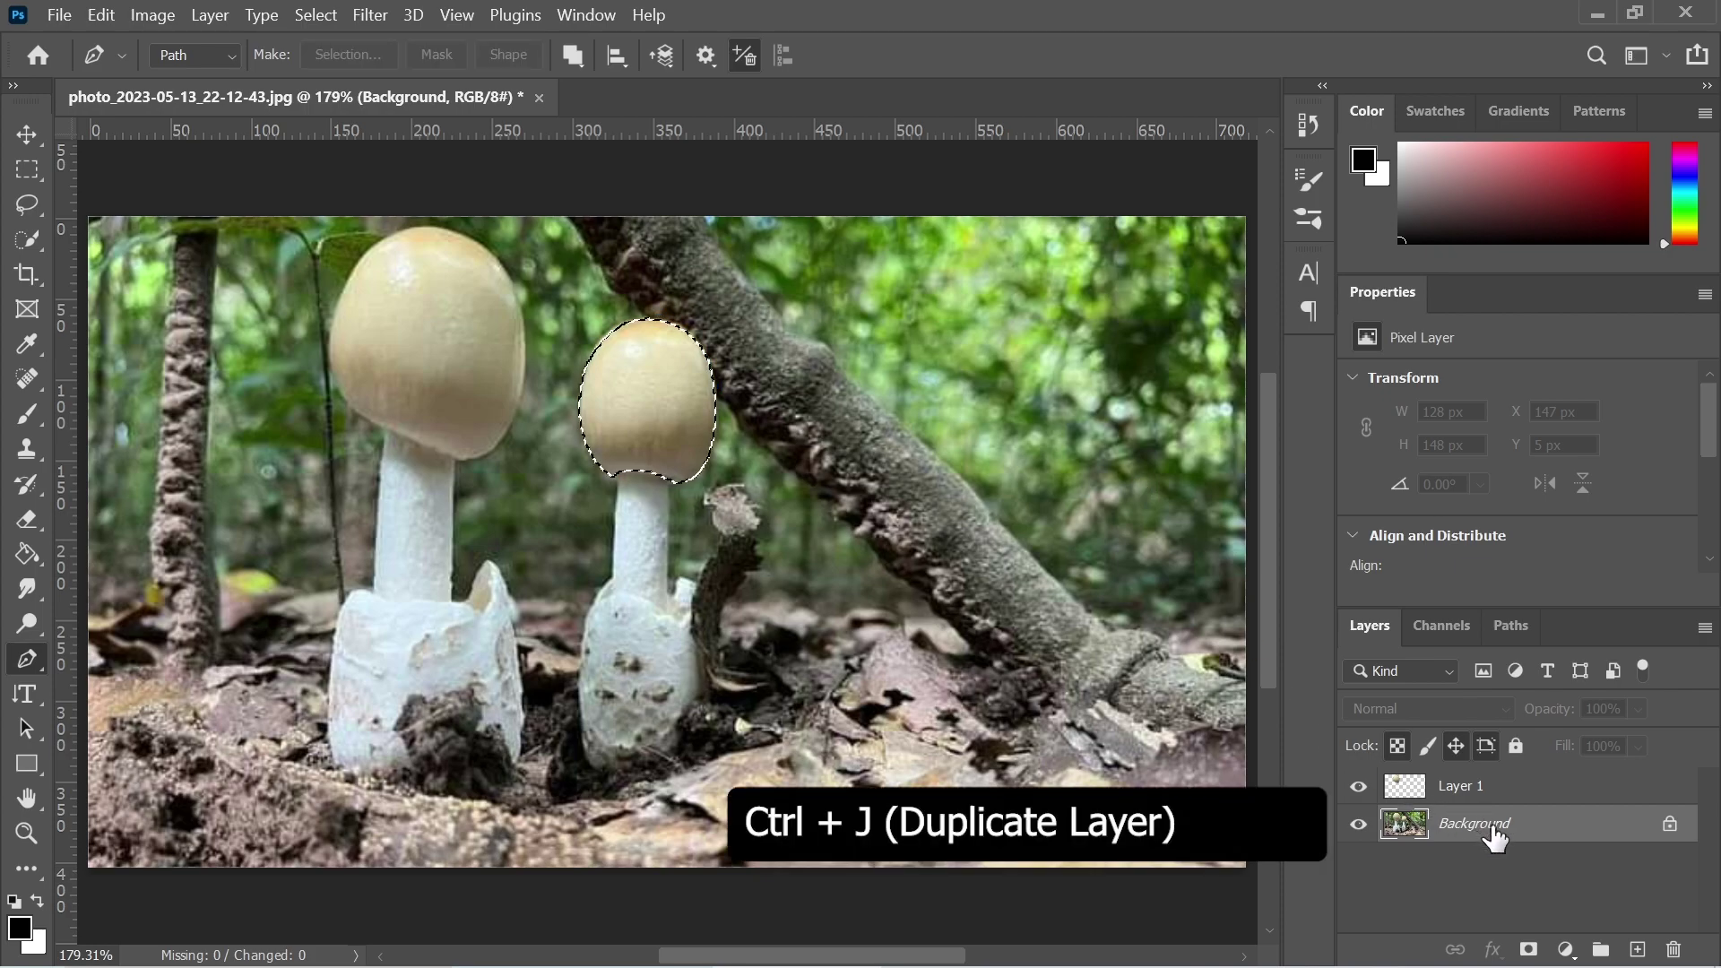
key(ctrl+j)
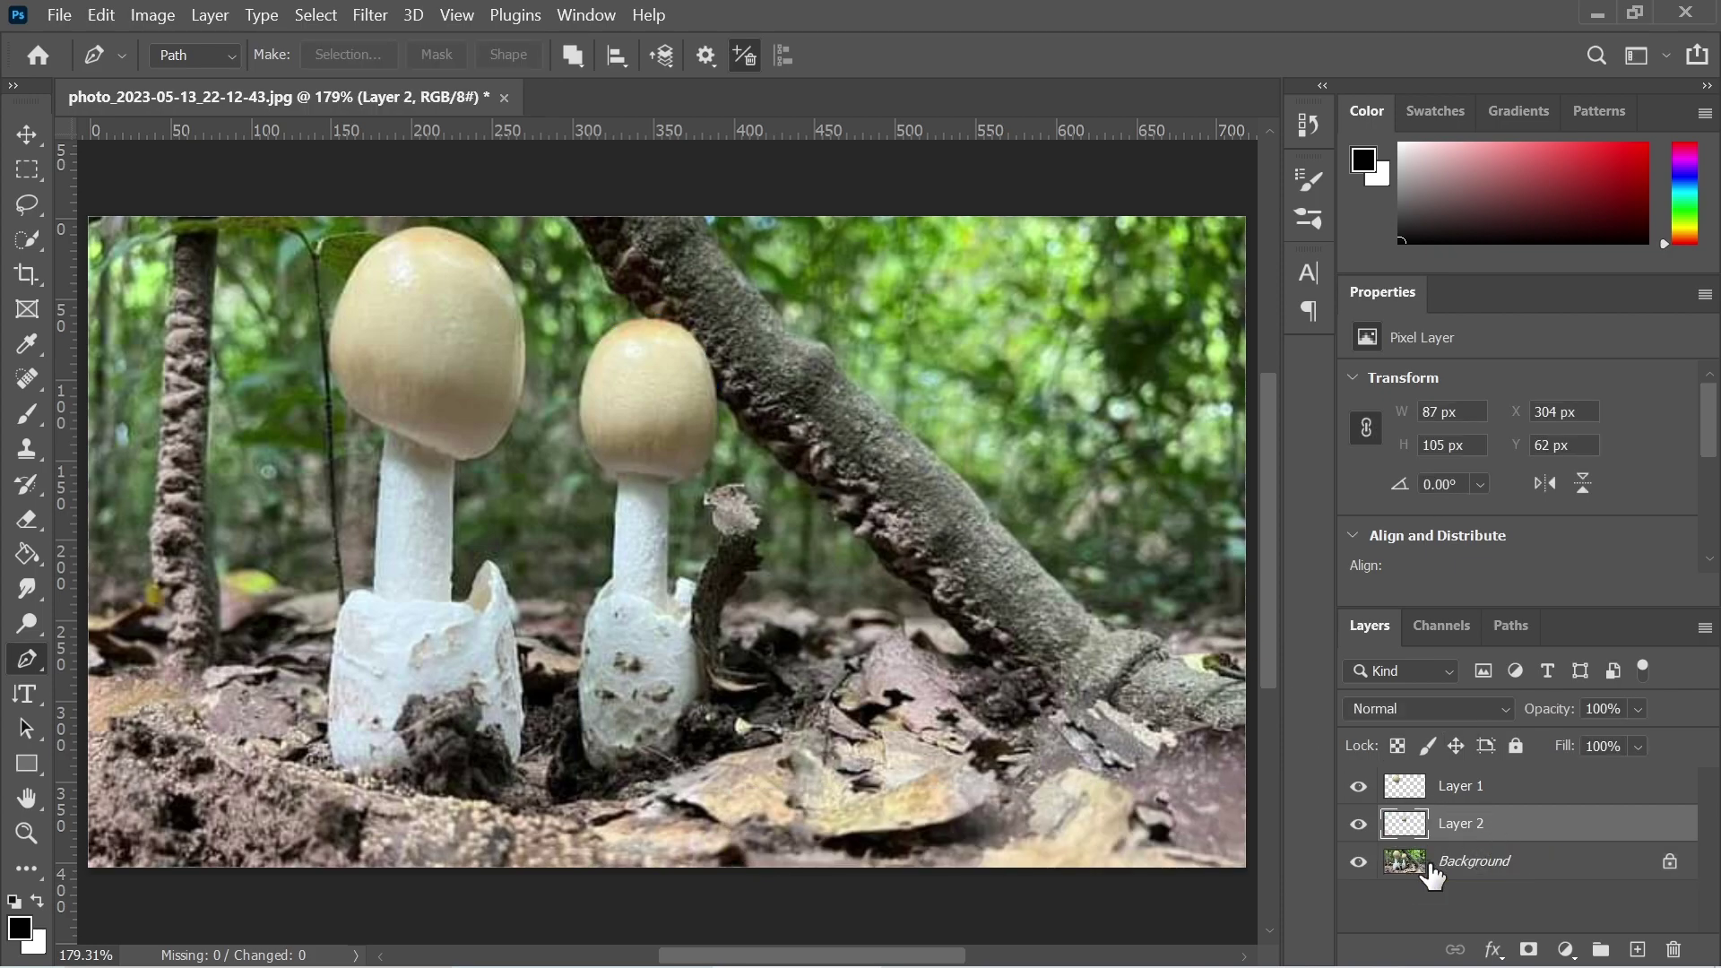
On the Background layer, trace the right side of the large mushroom's stem and base with the Pen tool, starting under the cap.
click(1432, 872)
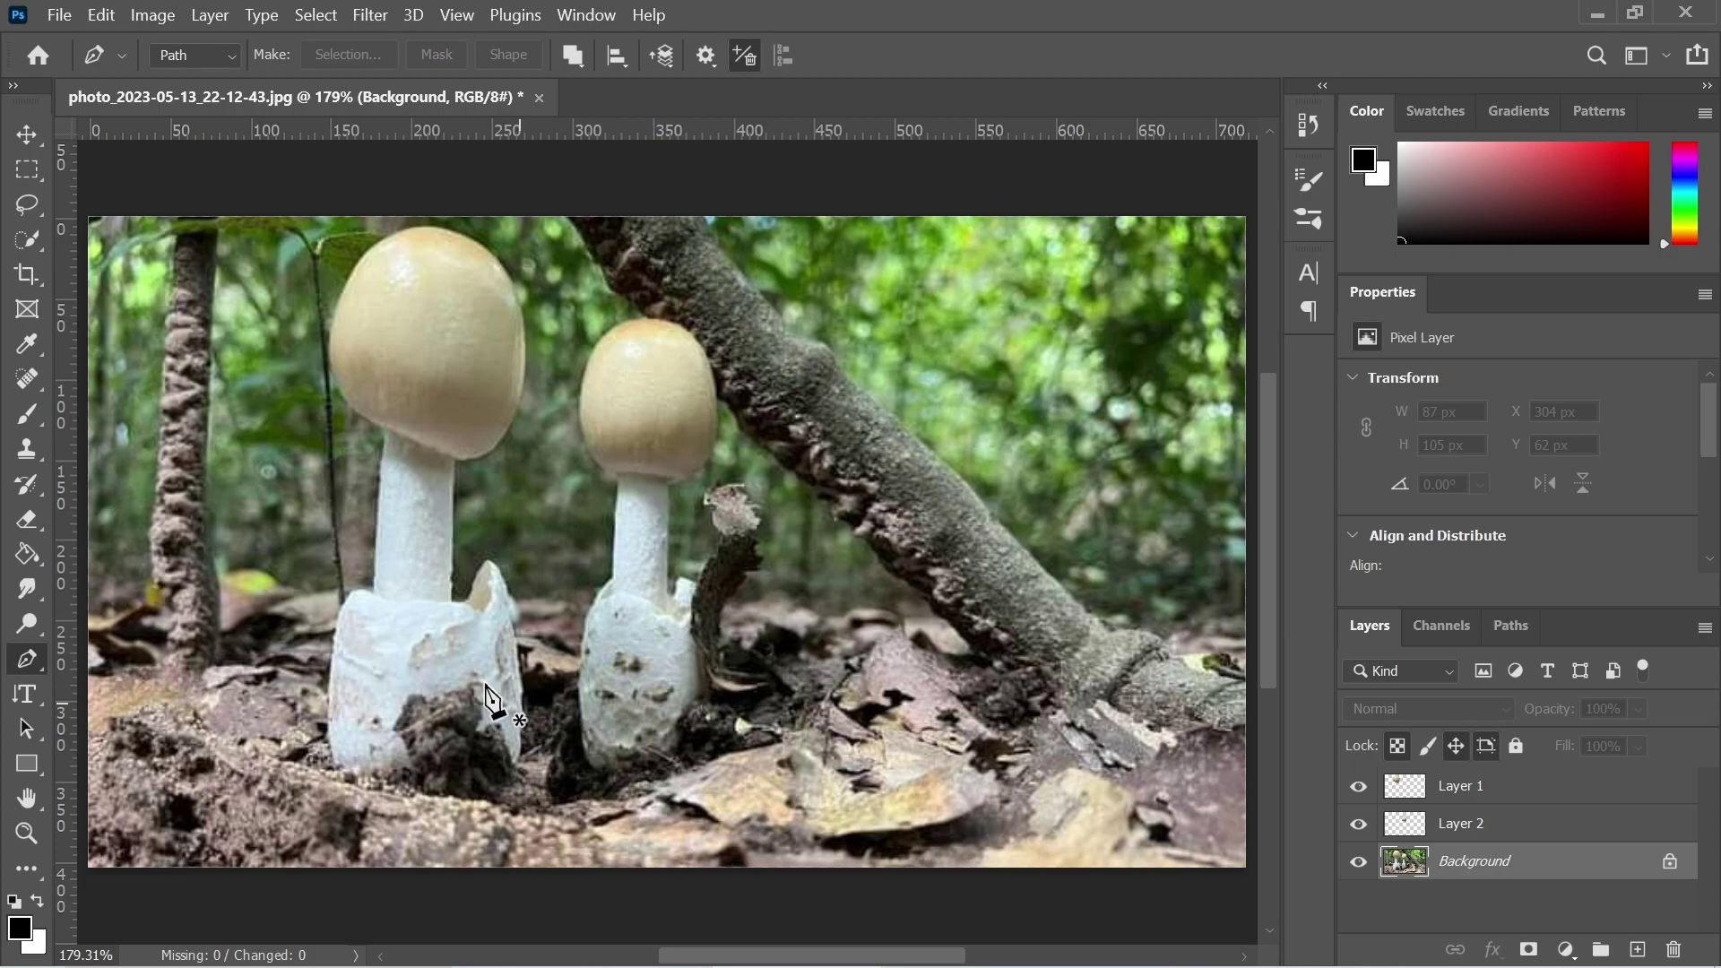
click(385, 430)
click(455, 458)
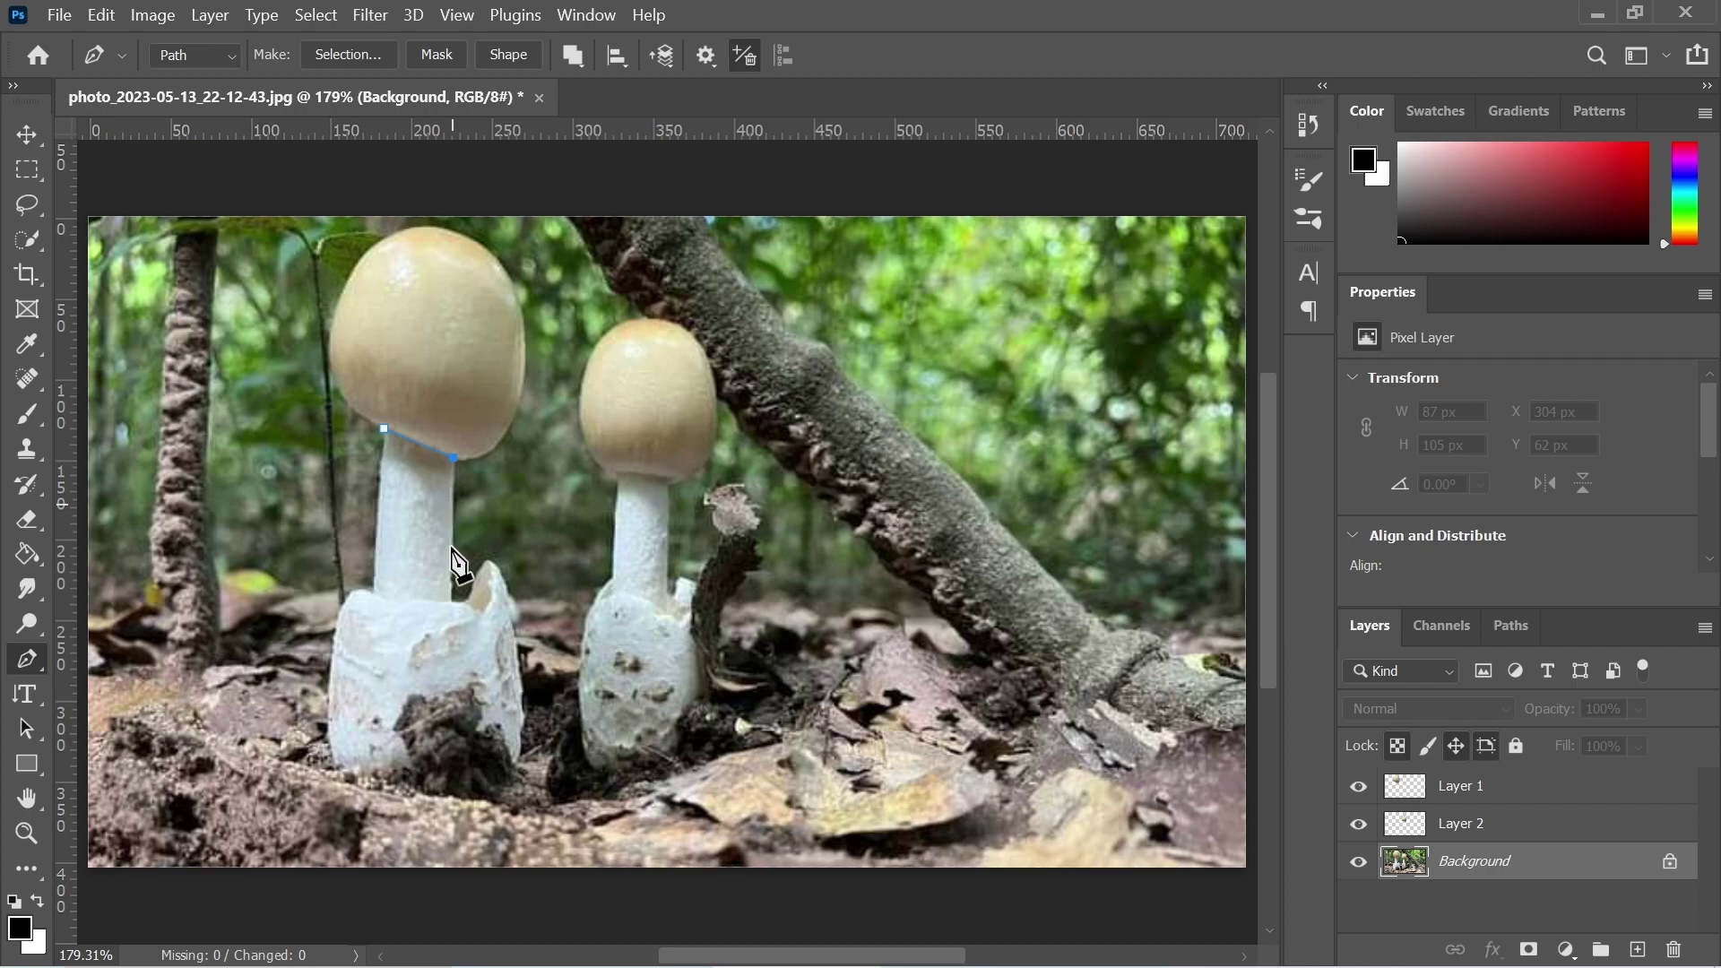
click(451, 599)
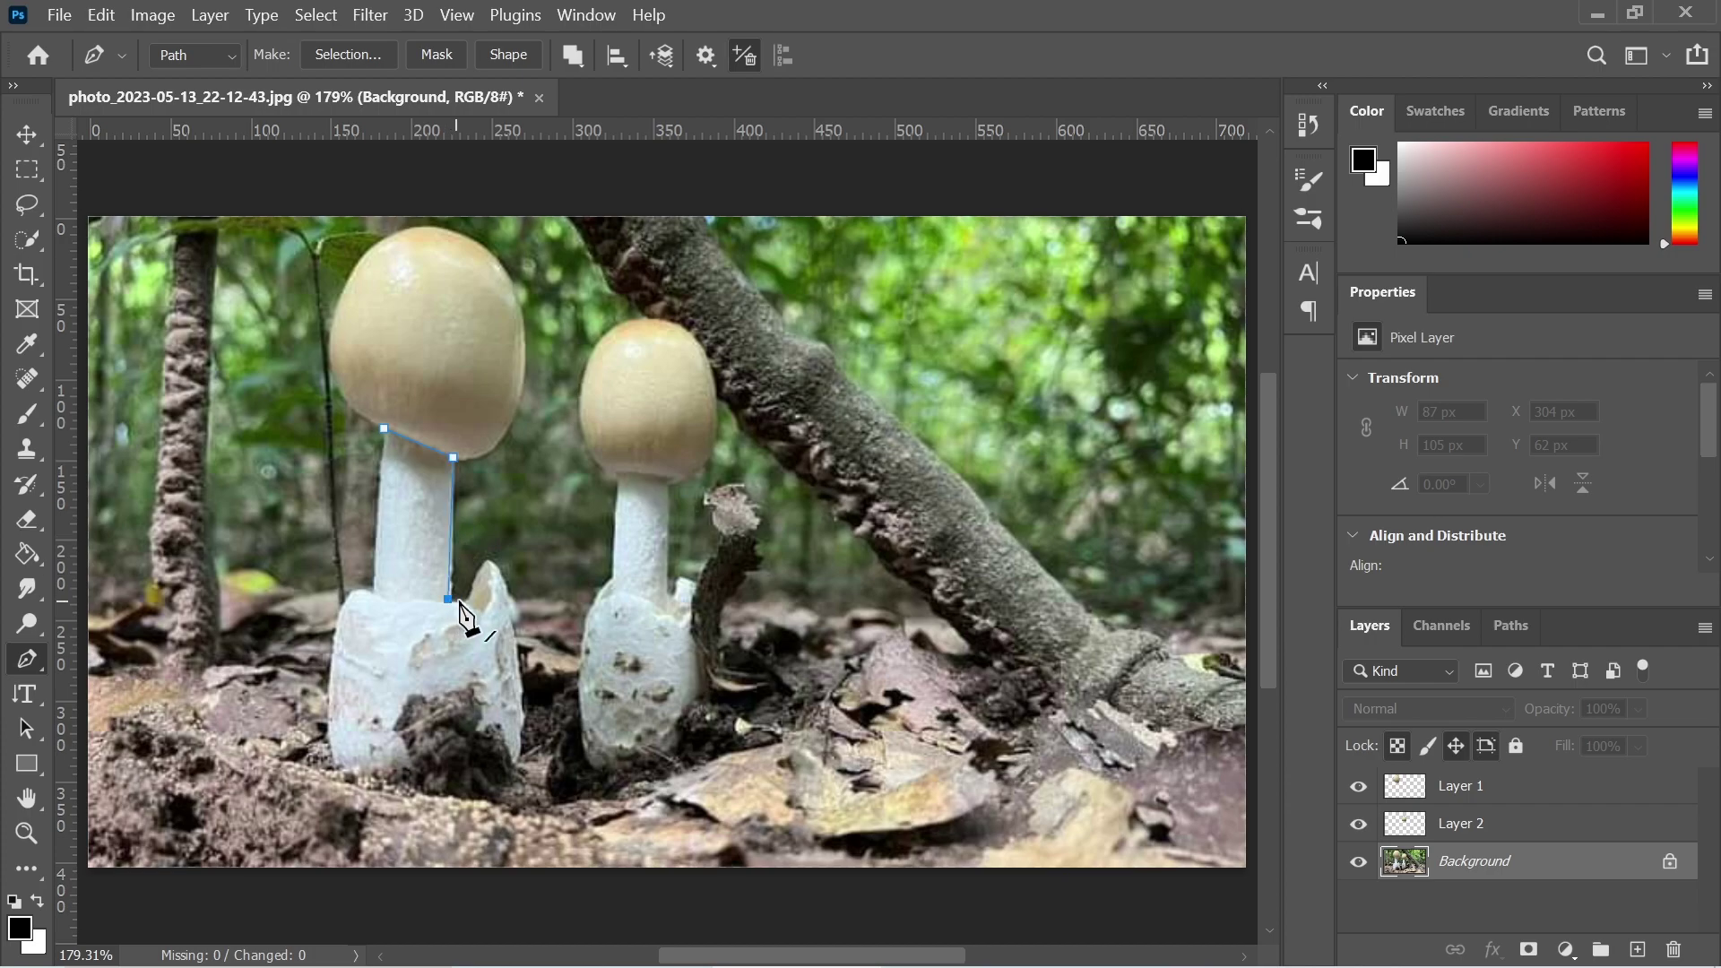
drag(489, 560, 502, 550)
drag(516, 644, 466, 687)
click(517, 757)
Trace around the soil clump and up the left side of the large mushroom's base and stem, closing the path.
click(393, 739)
click(409, 765)
drag(390, 782, 367, 783)
click(338, 769)
drag(350, 592, 391, 534)
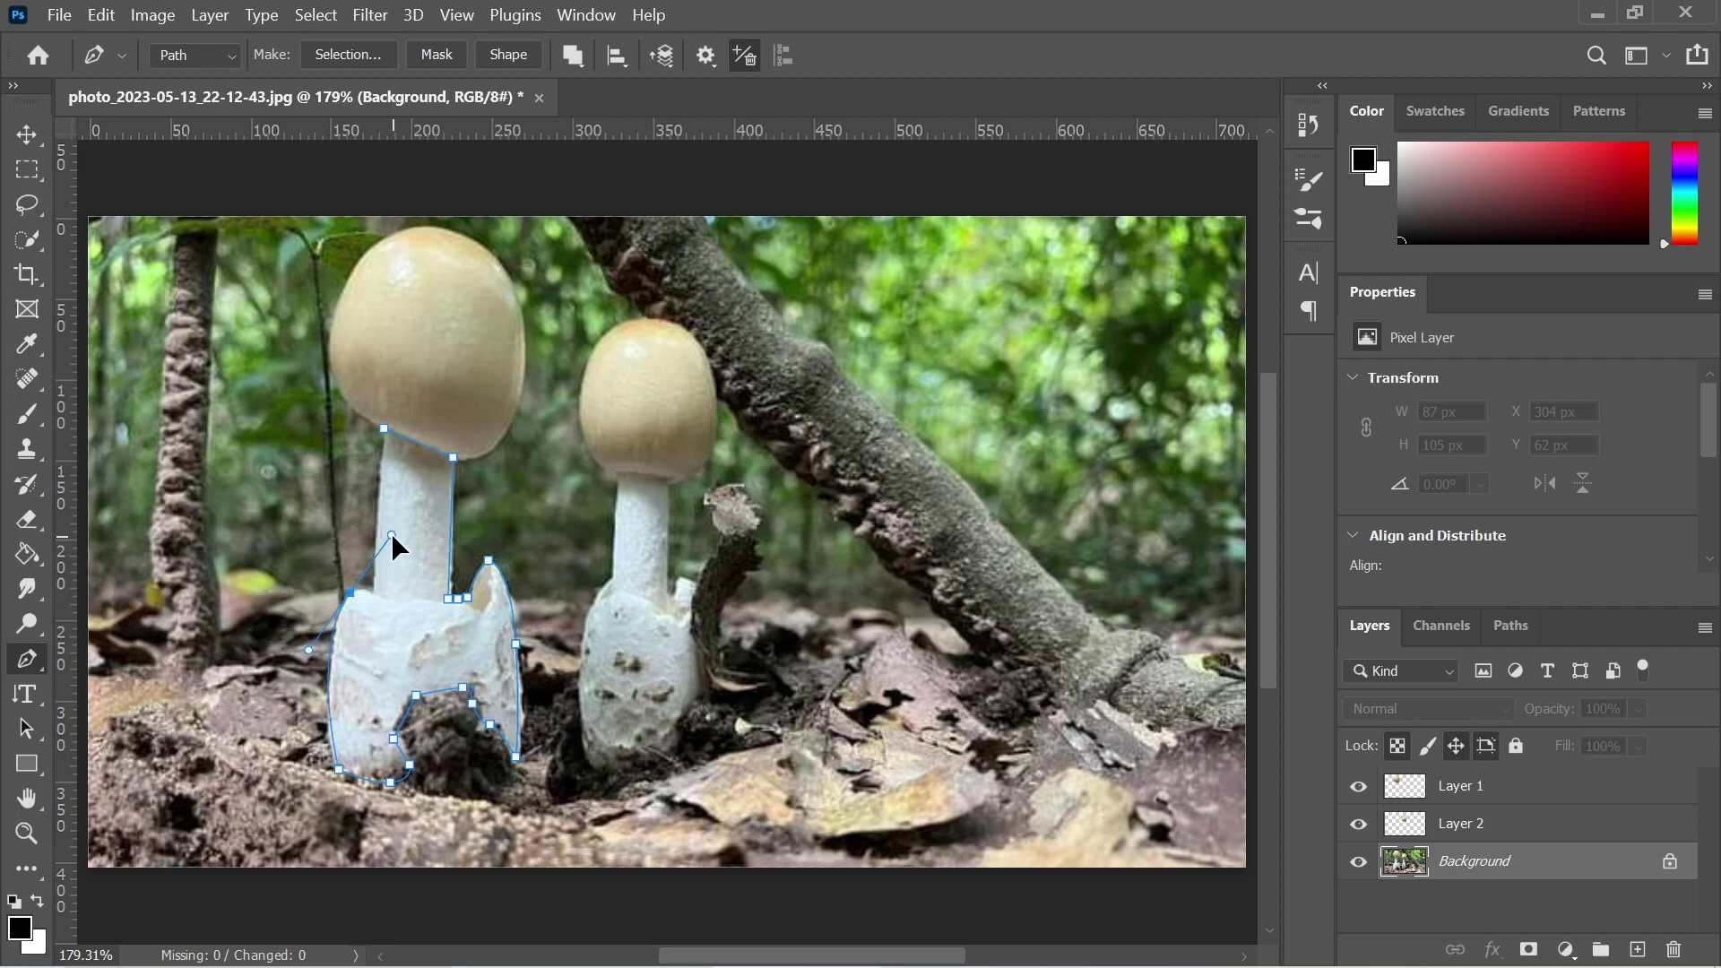
click(370, 592)
click(383, 429)
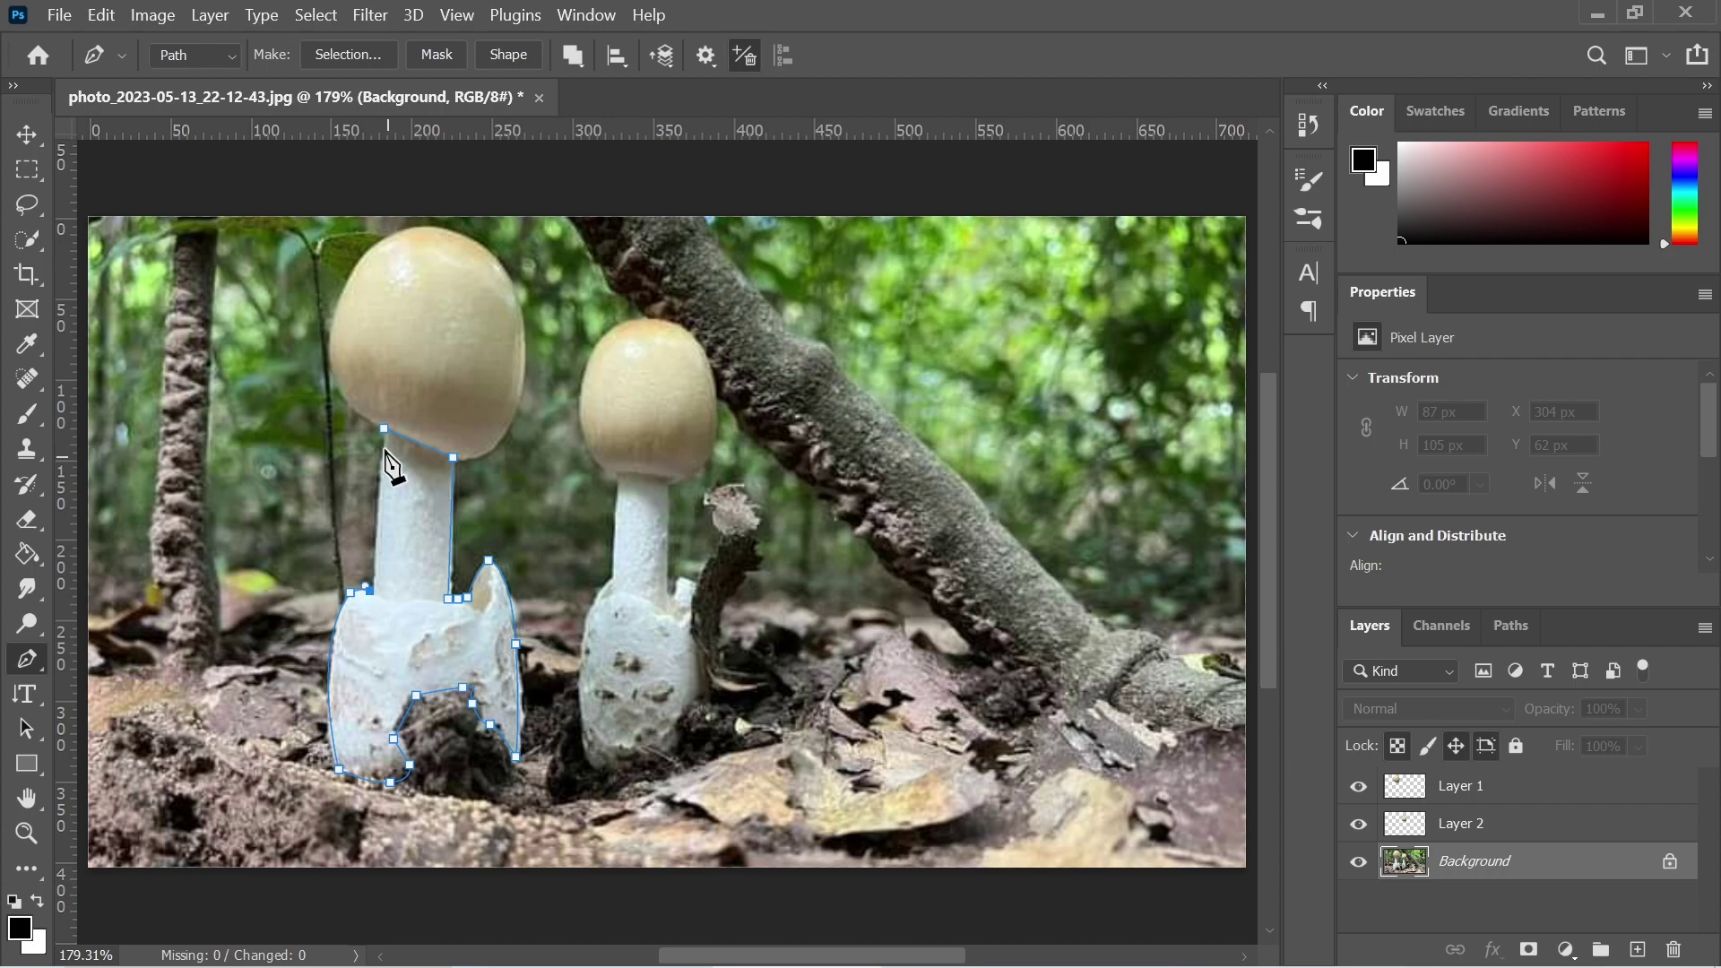
Trace the top and right side of the small mushroom's stem and base as a second Pen path.
click(618, 478)
drag(667, 480, 680, 489)
click(670, 587)
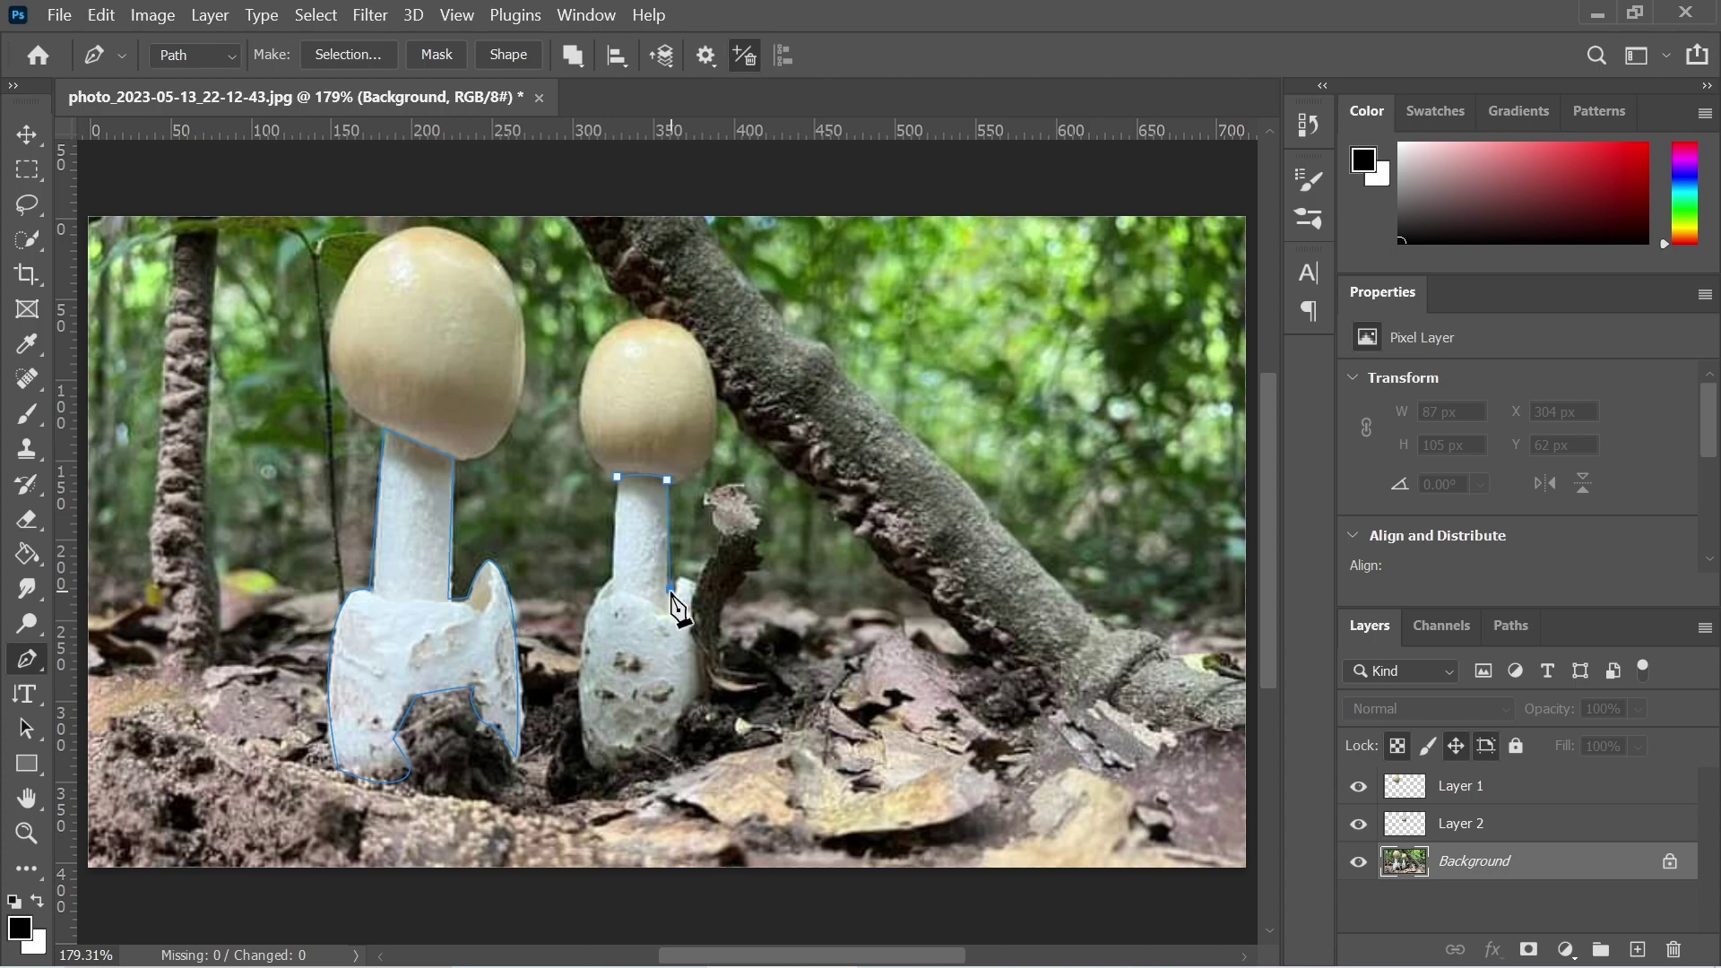
click(688, 582)
drag(699, 654, 707, 676)
click(699, 698)
click(678, 723)
click(679, 755)
Close the small stem's path along its bottom and left side, and merge the shape components of both stem paths.
drag(642, 763, 618, 768)
click(598, 766)
drag(577, 683, 584, 628)
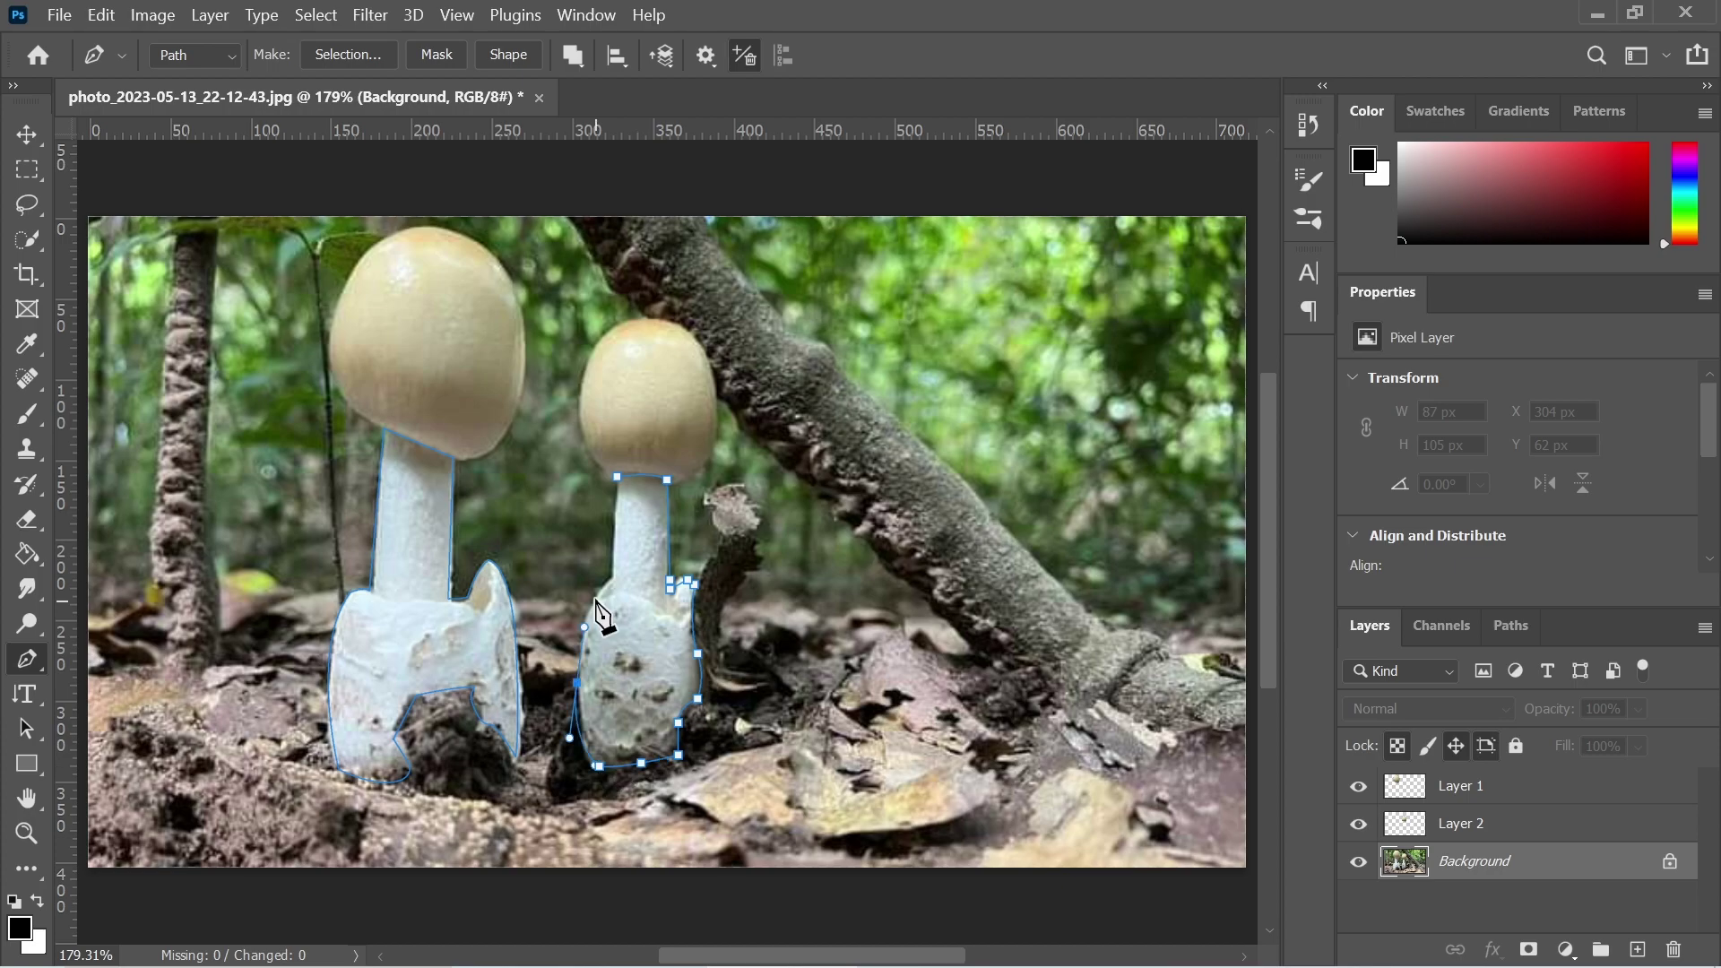
click(595, 597)
click(612, 574)
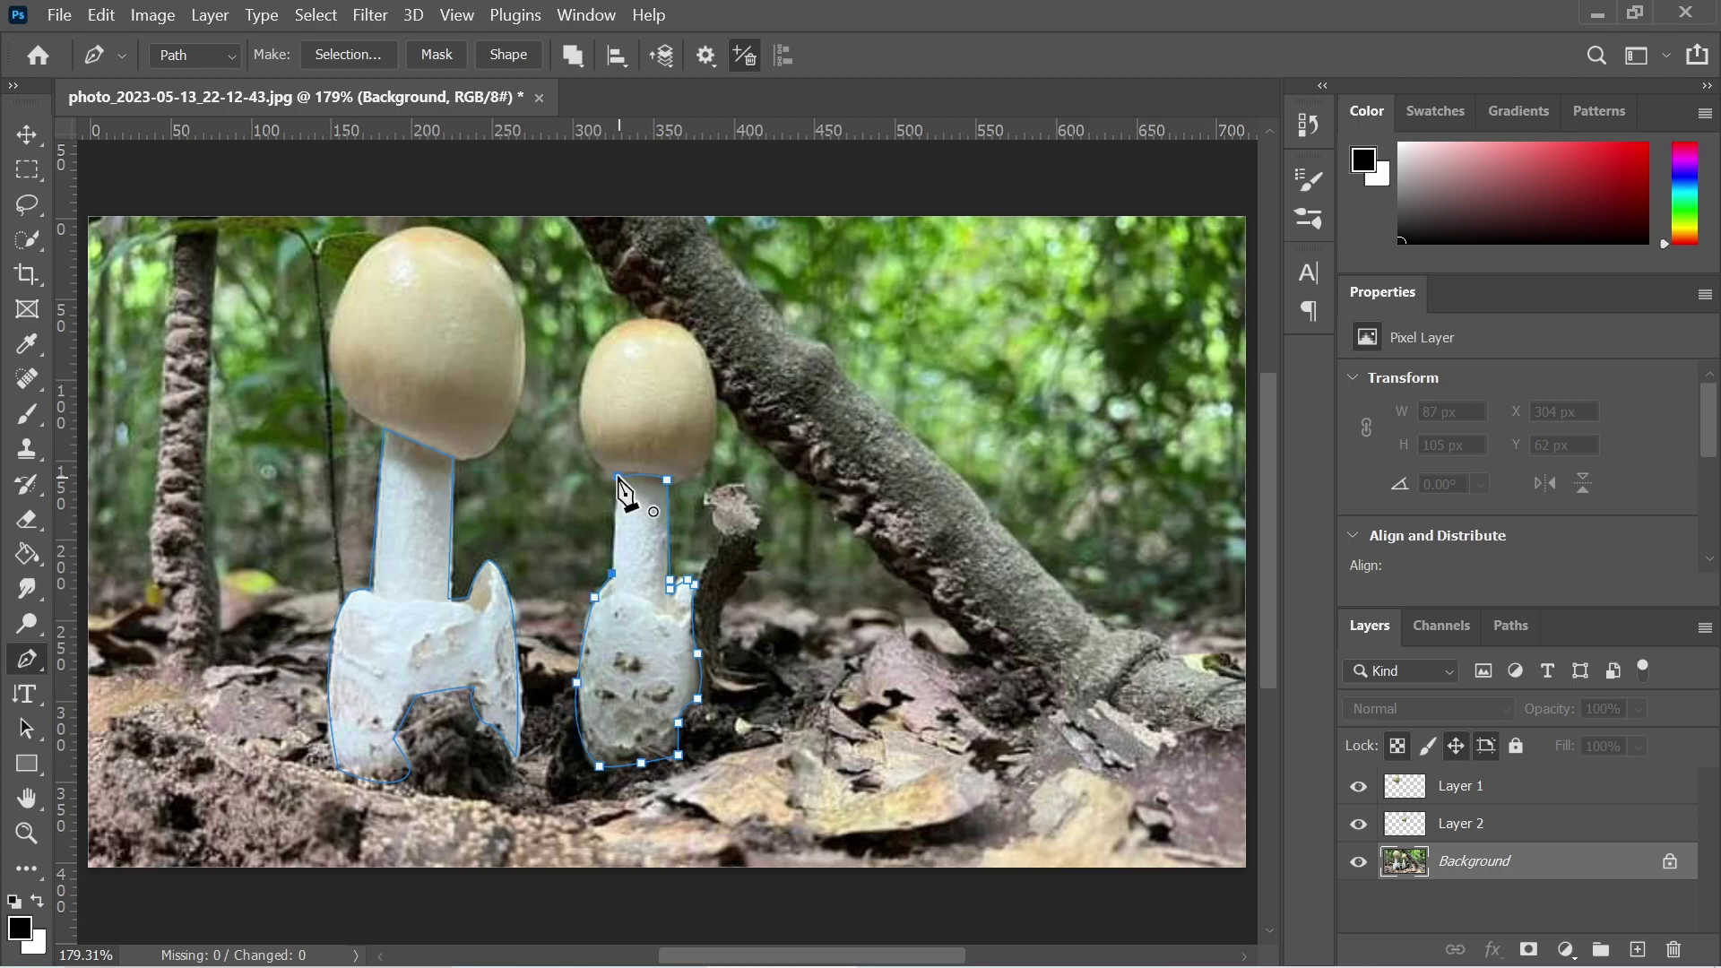
click(619, 476)
click(572, 55)
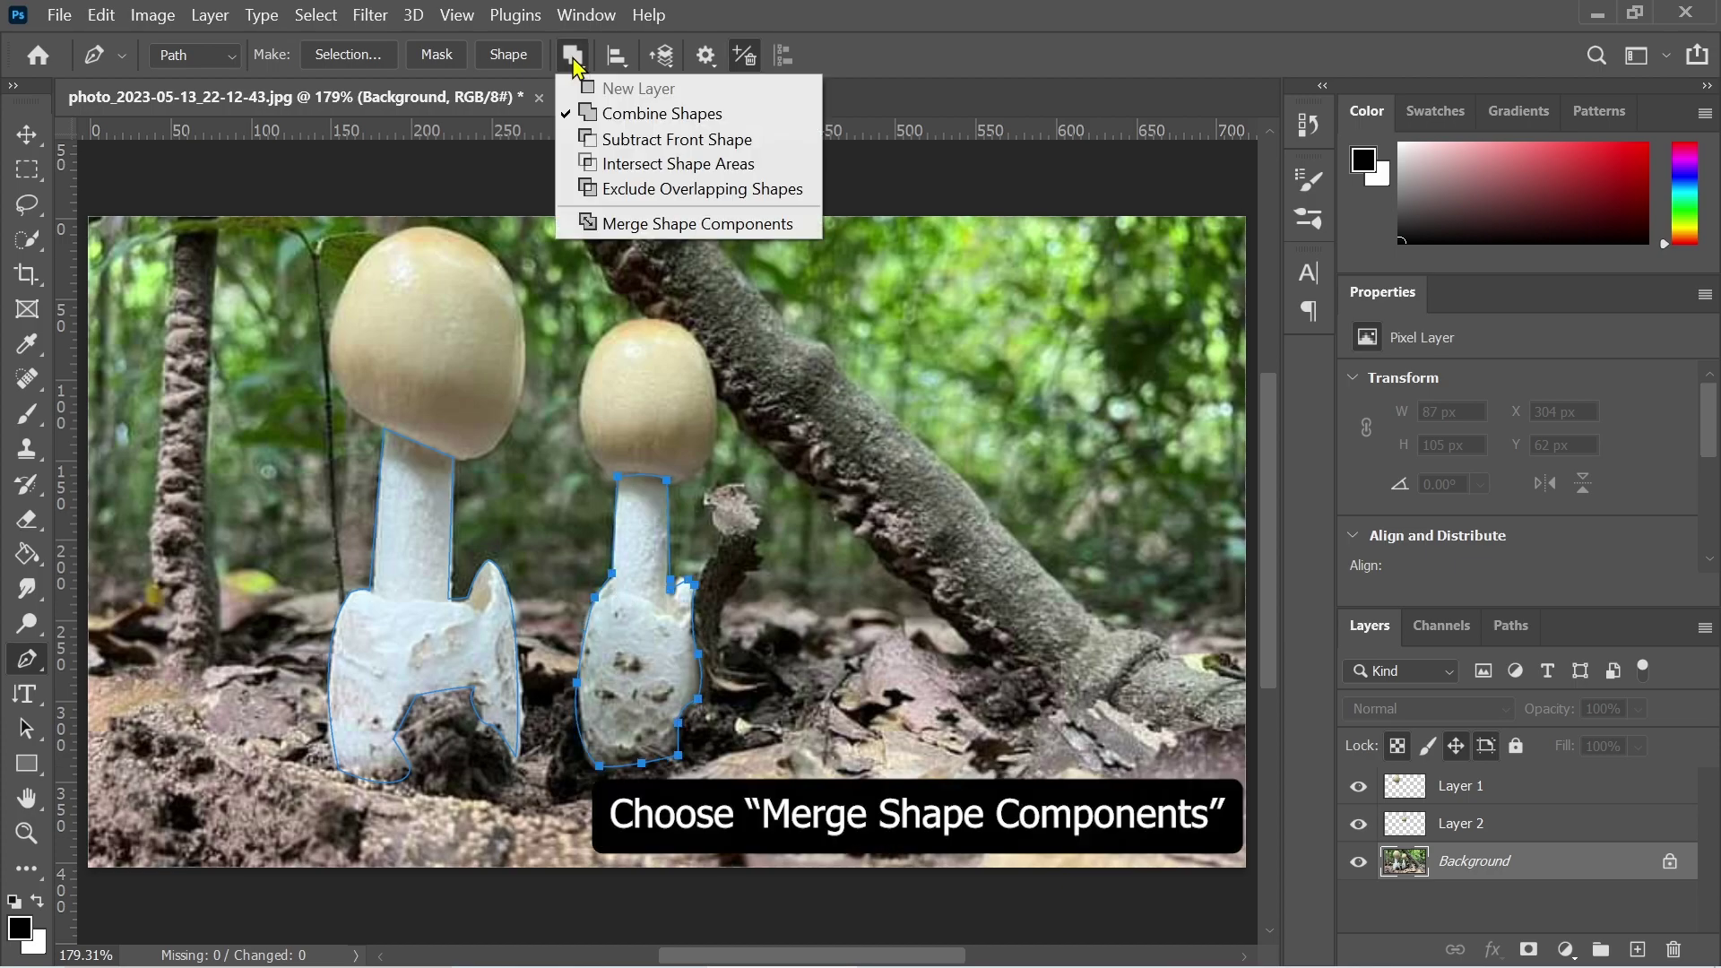
click(624, 226)
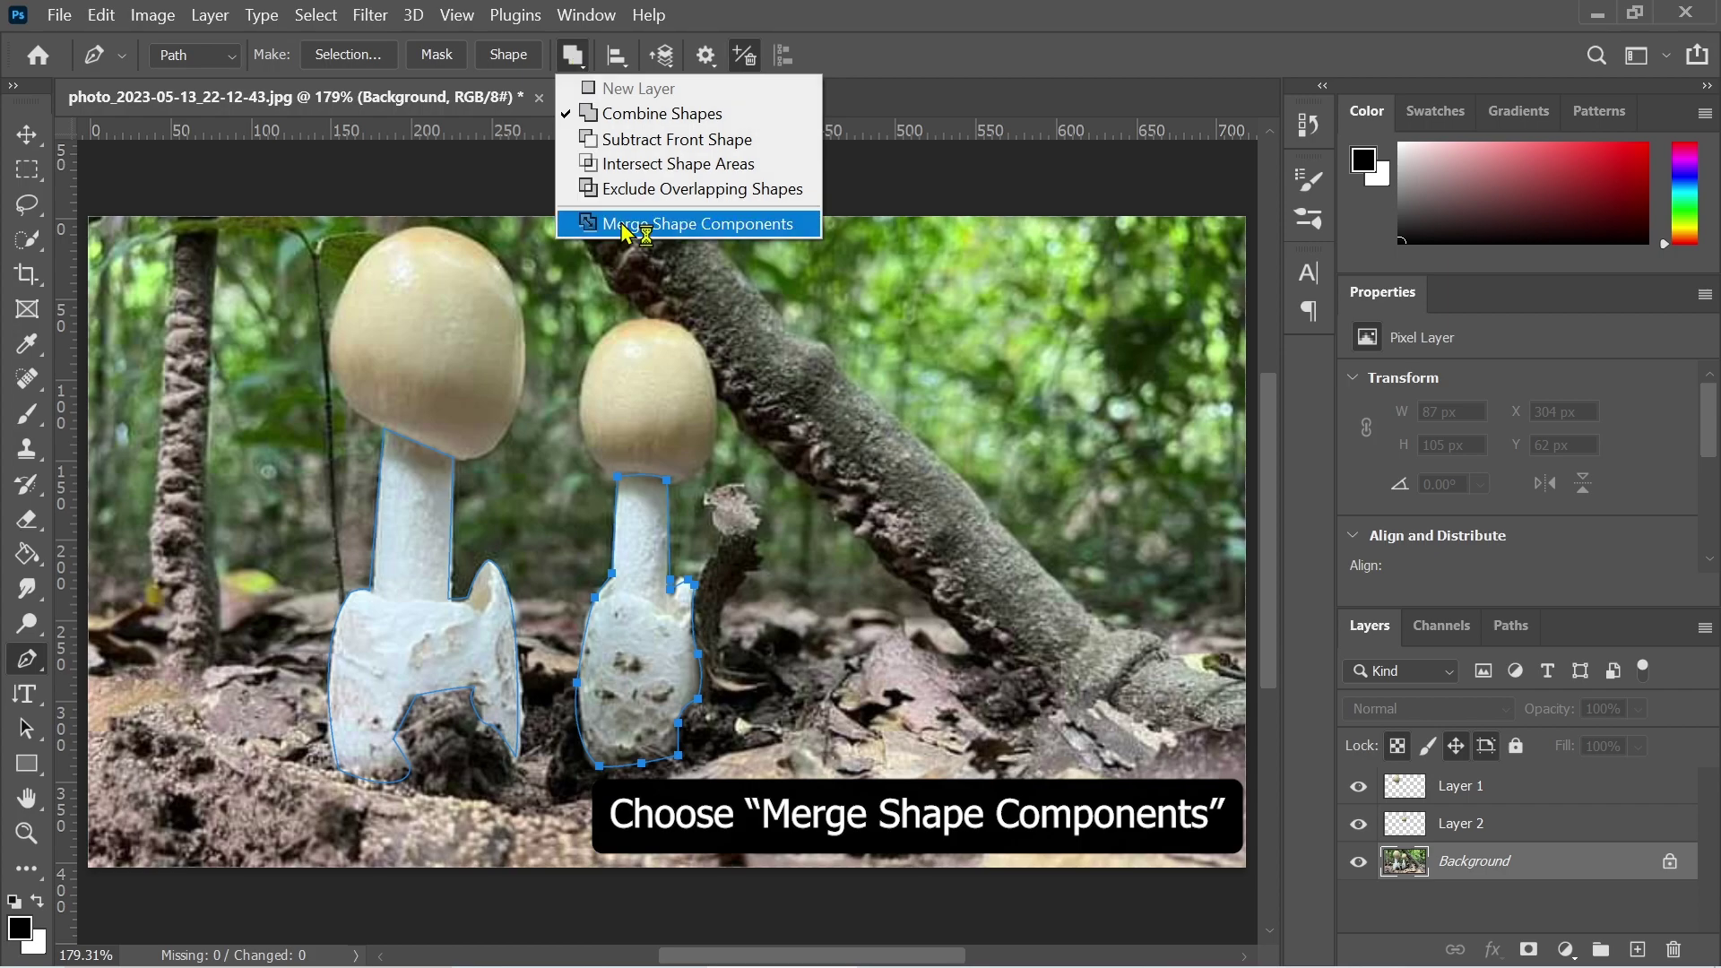
Convert the merged stem paths into a new selection with a 0.3-pixel feather radius and copy it onto a new layer.
right_click(576, 602)
click(759, 473)
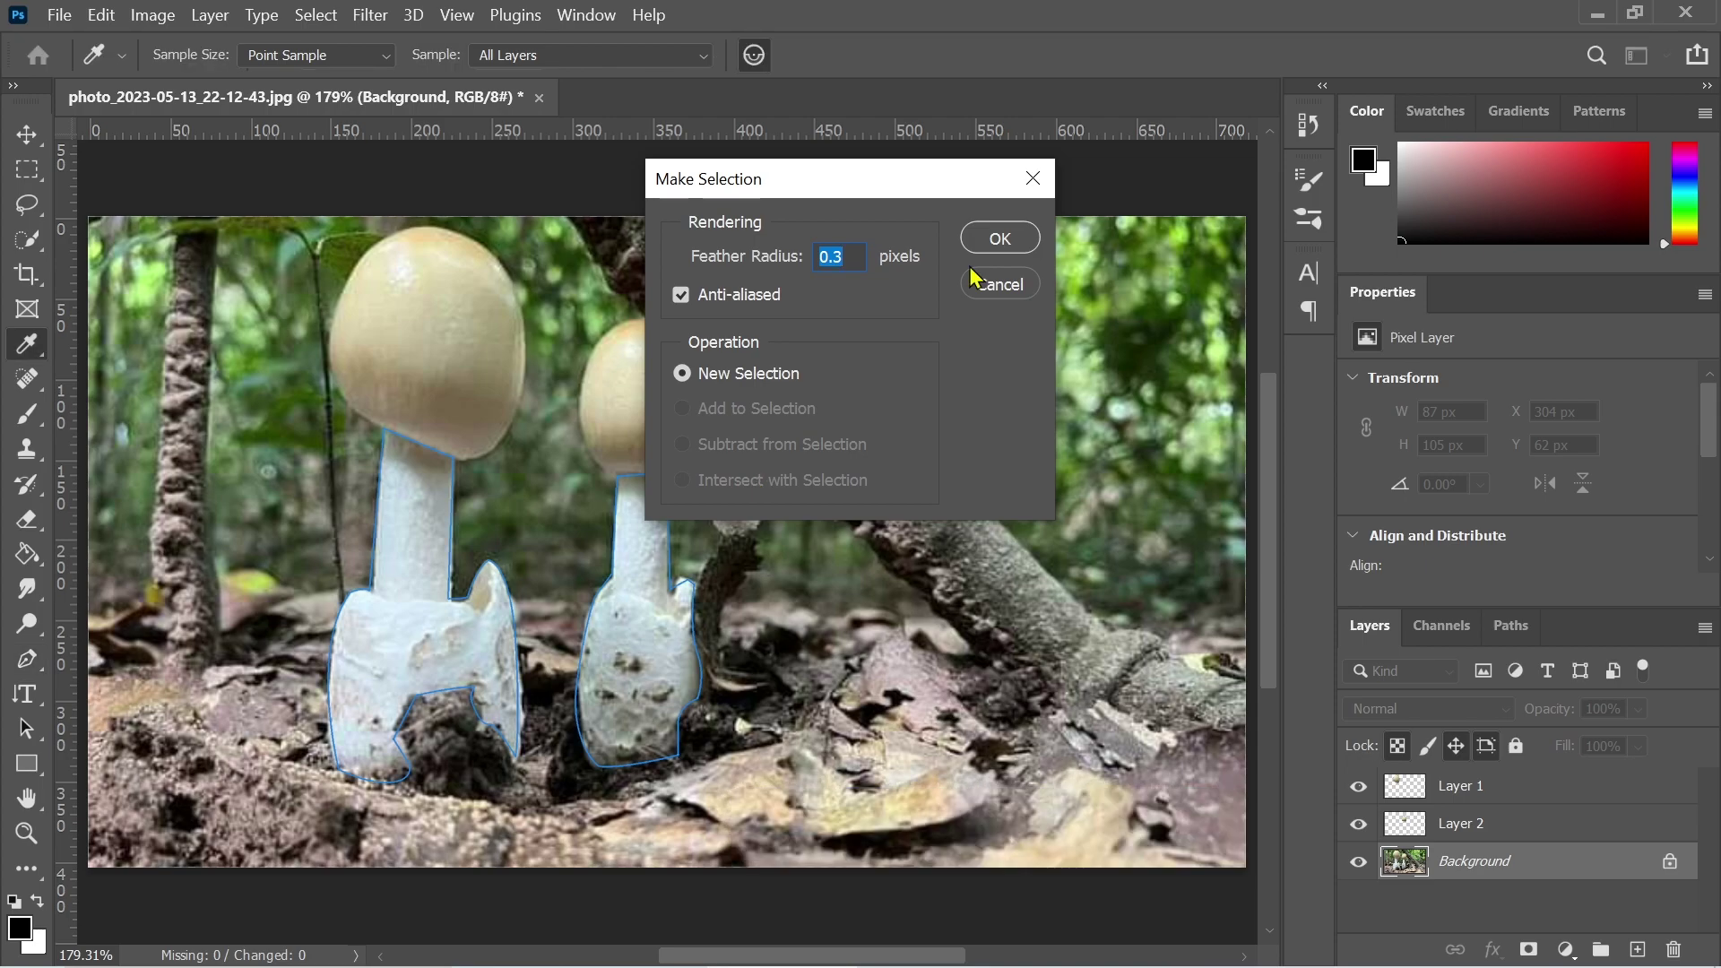
click(995, 244)
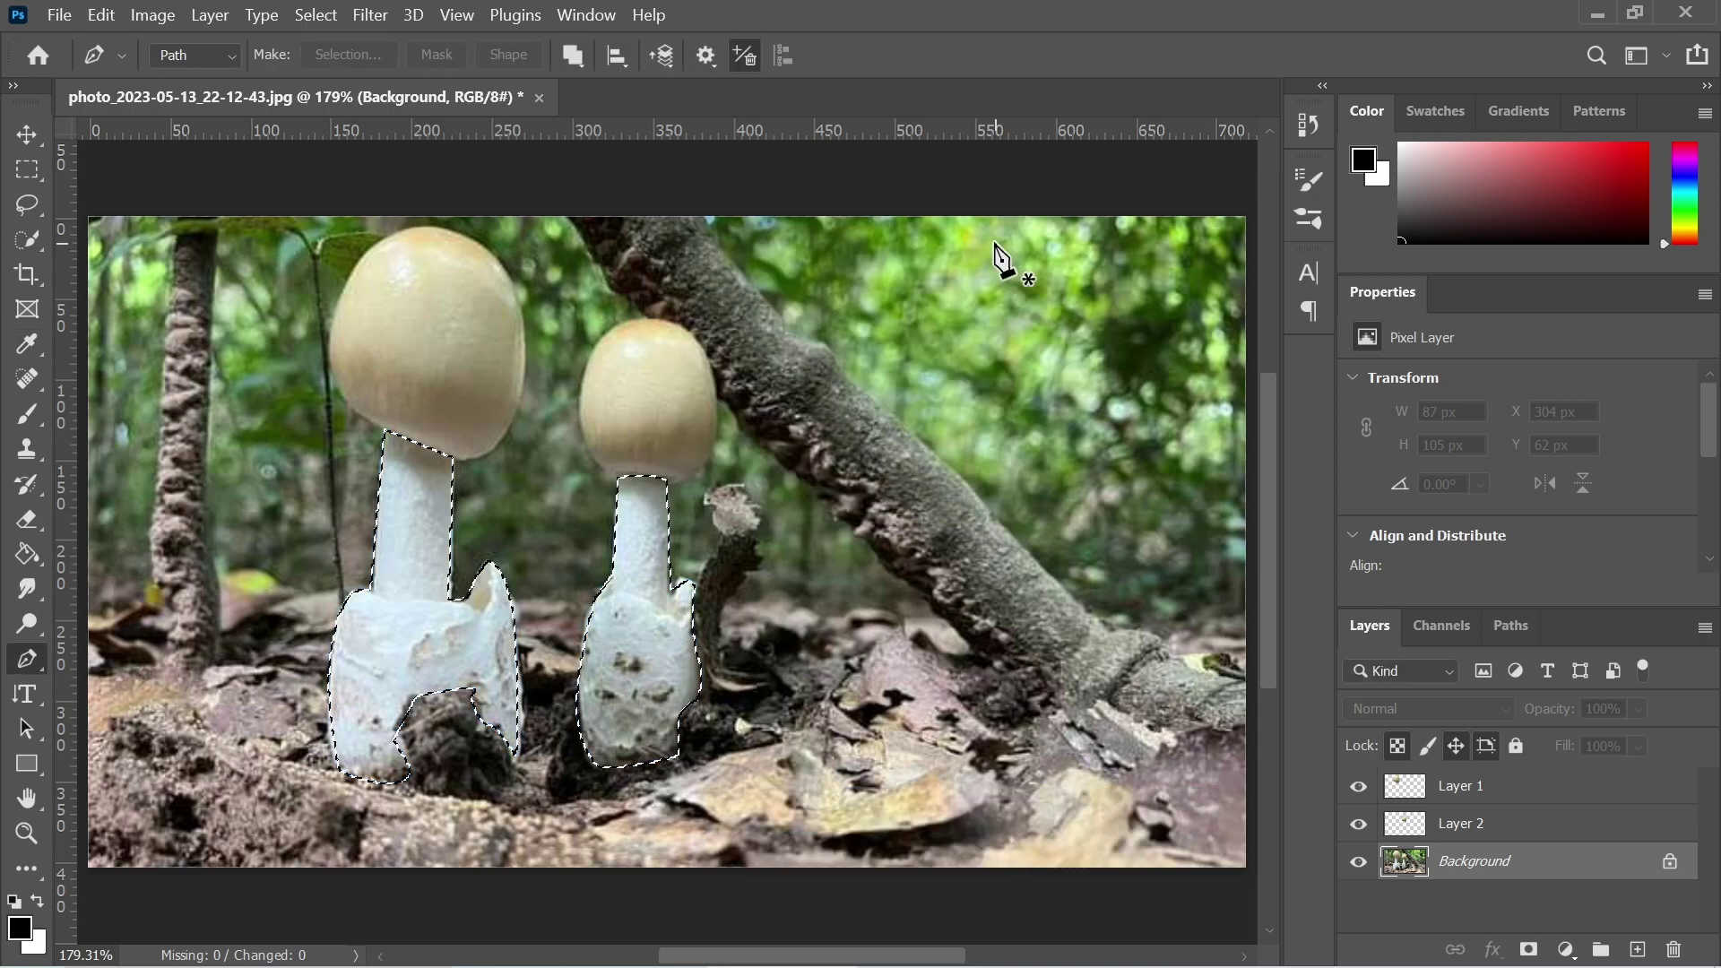
key(ctrl+j)
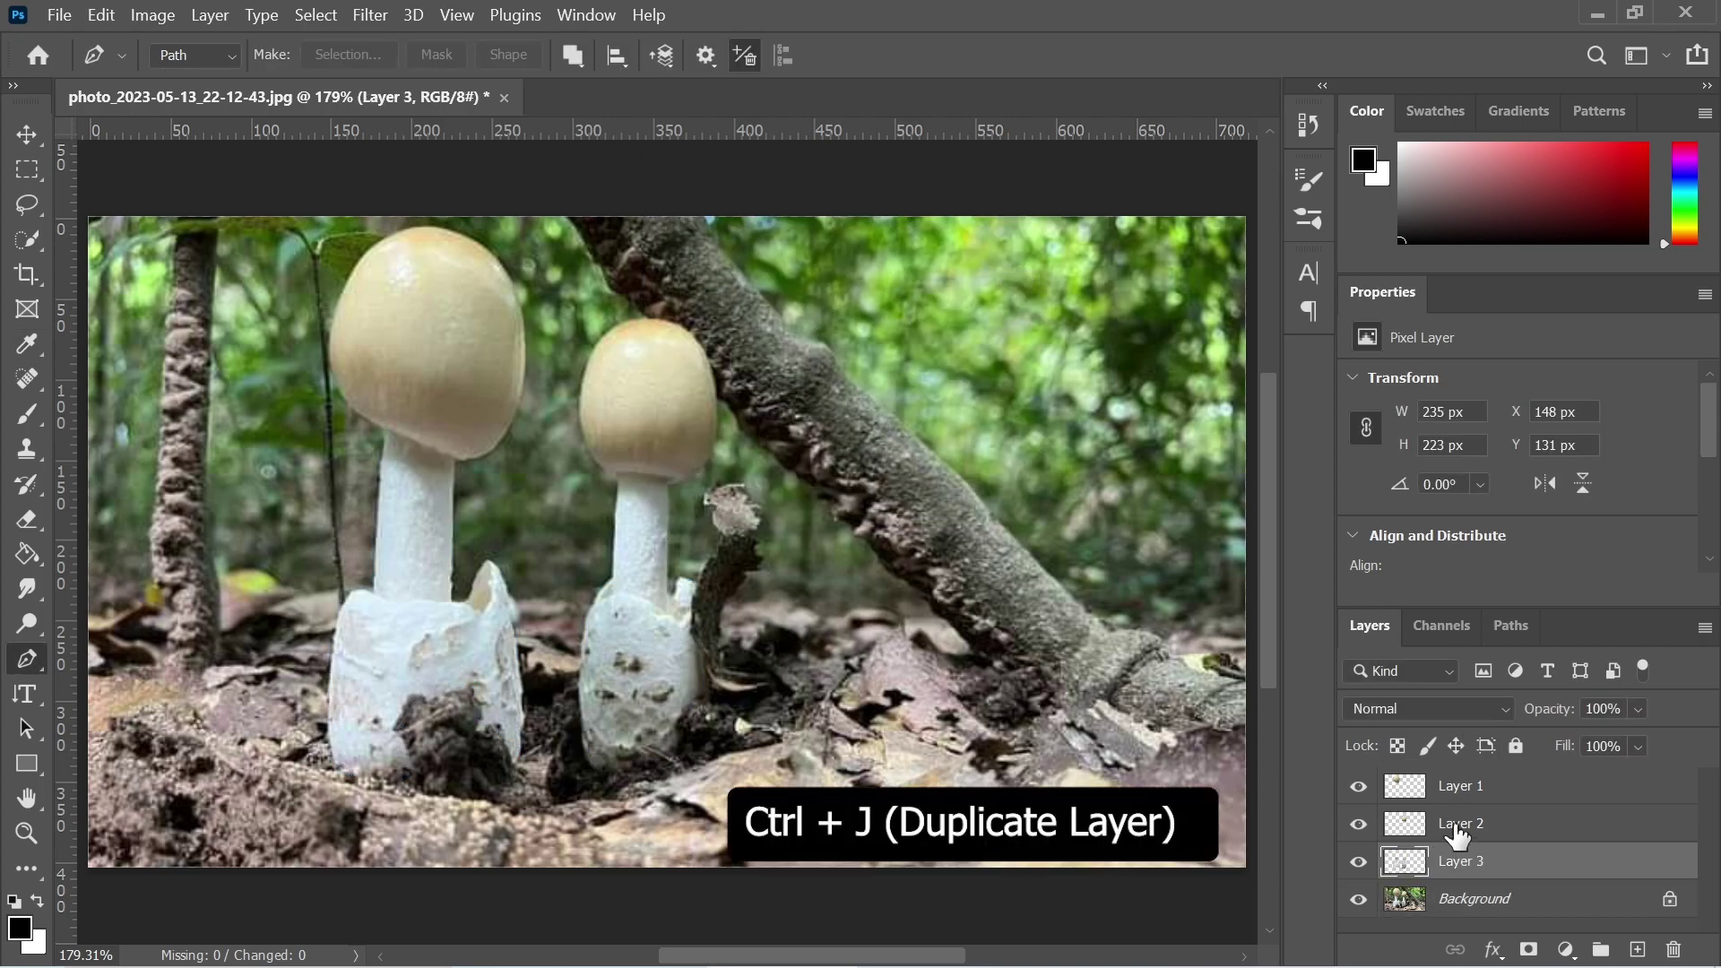
Put Layer 1 with the large cap into a new group and convert that layer to a smart object.
click(1498, 802)
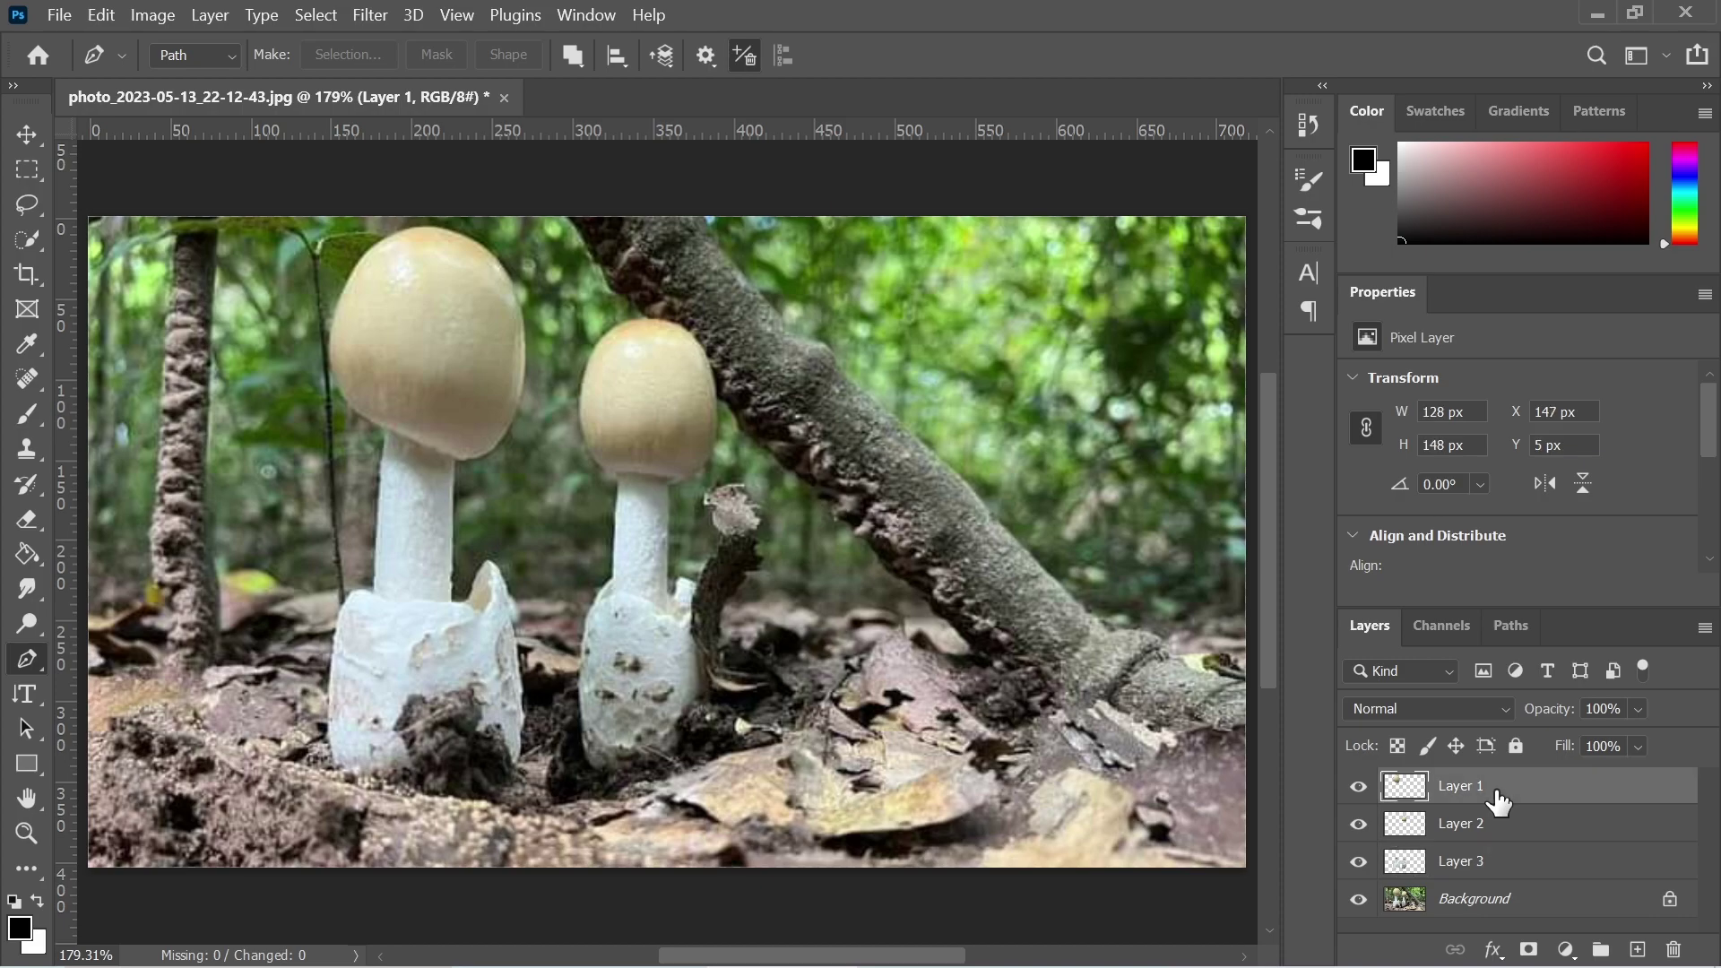
key(ctrl+g)
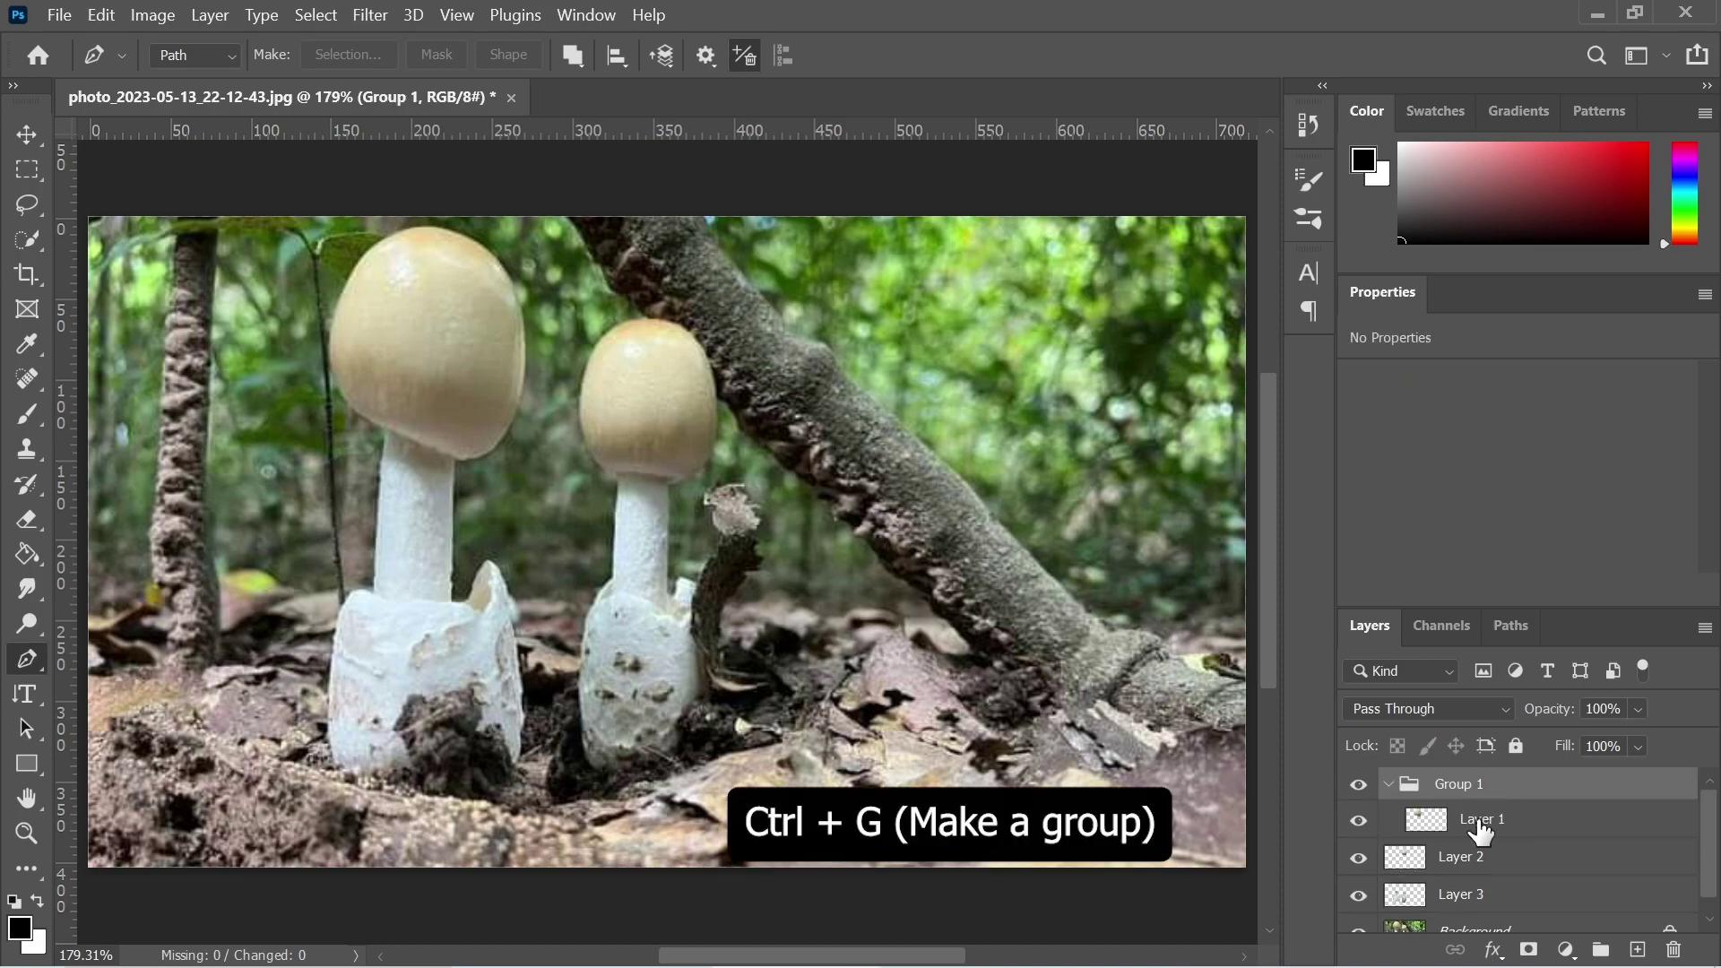
click(1481, 832)
click(1705, 628)
click(1571, 527)
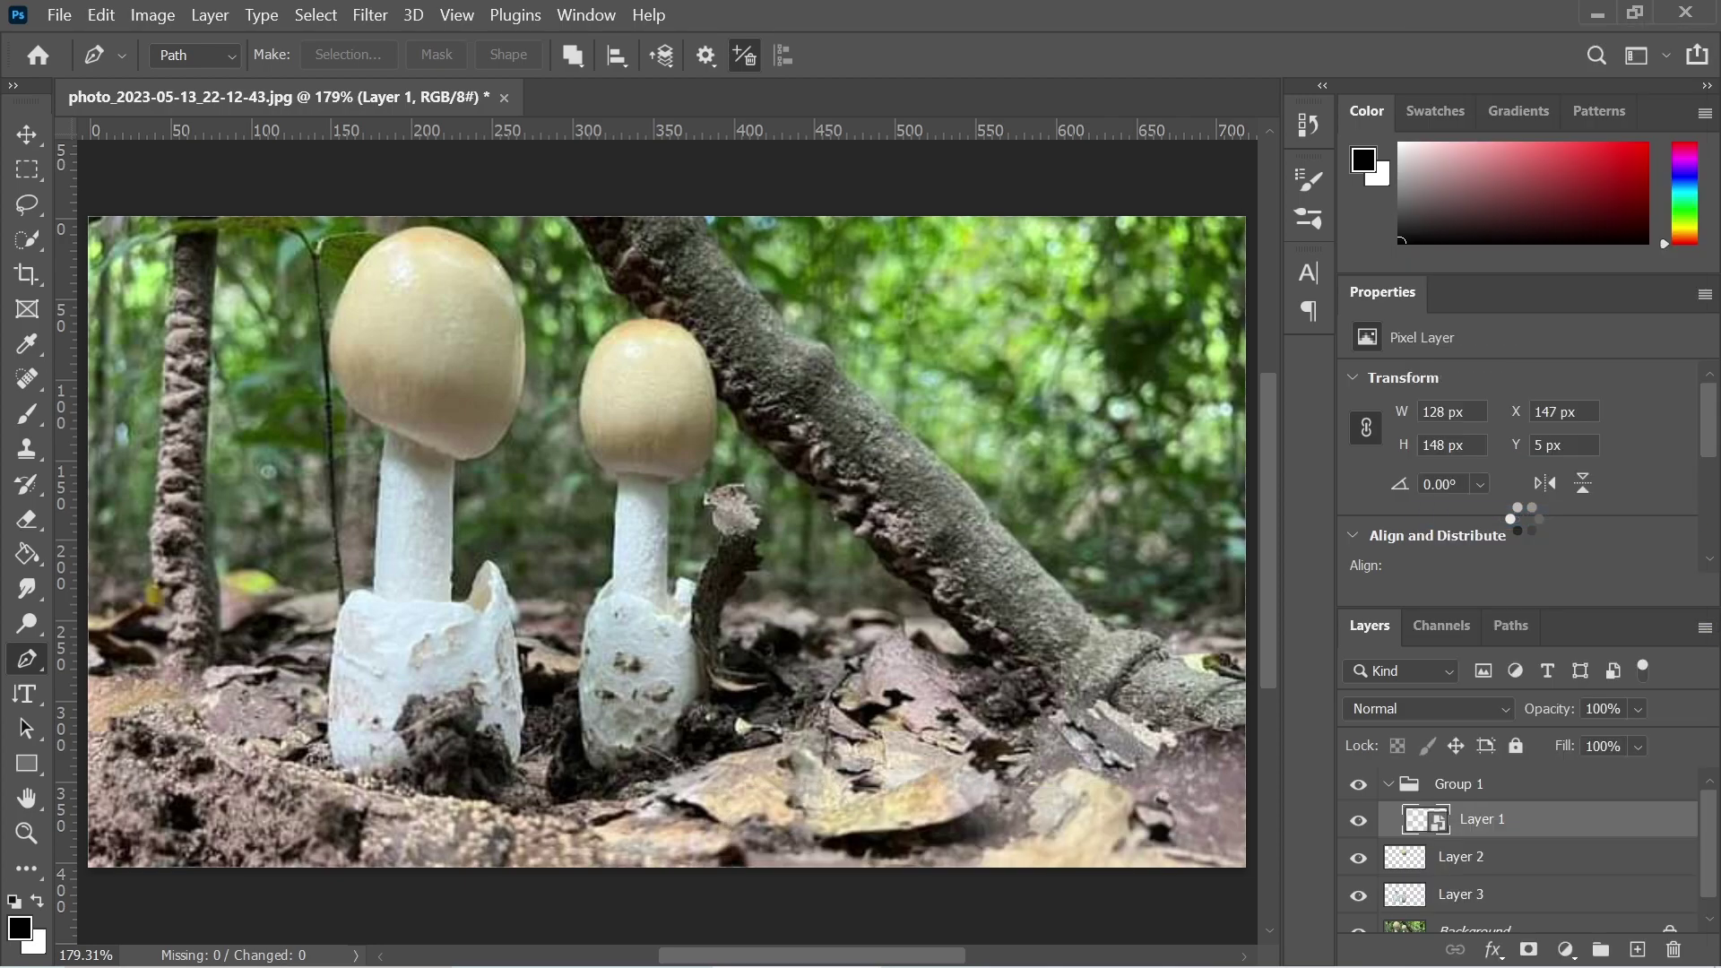
Duplicate the large cap's smart object and set the copy's blend mode to Screen.
key(ctrl+j)
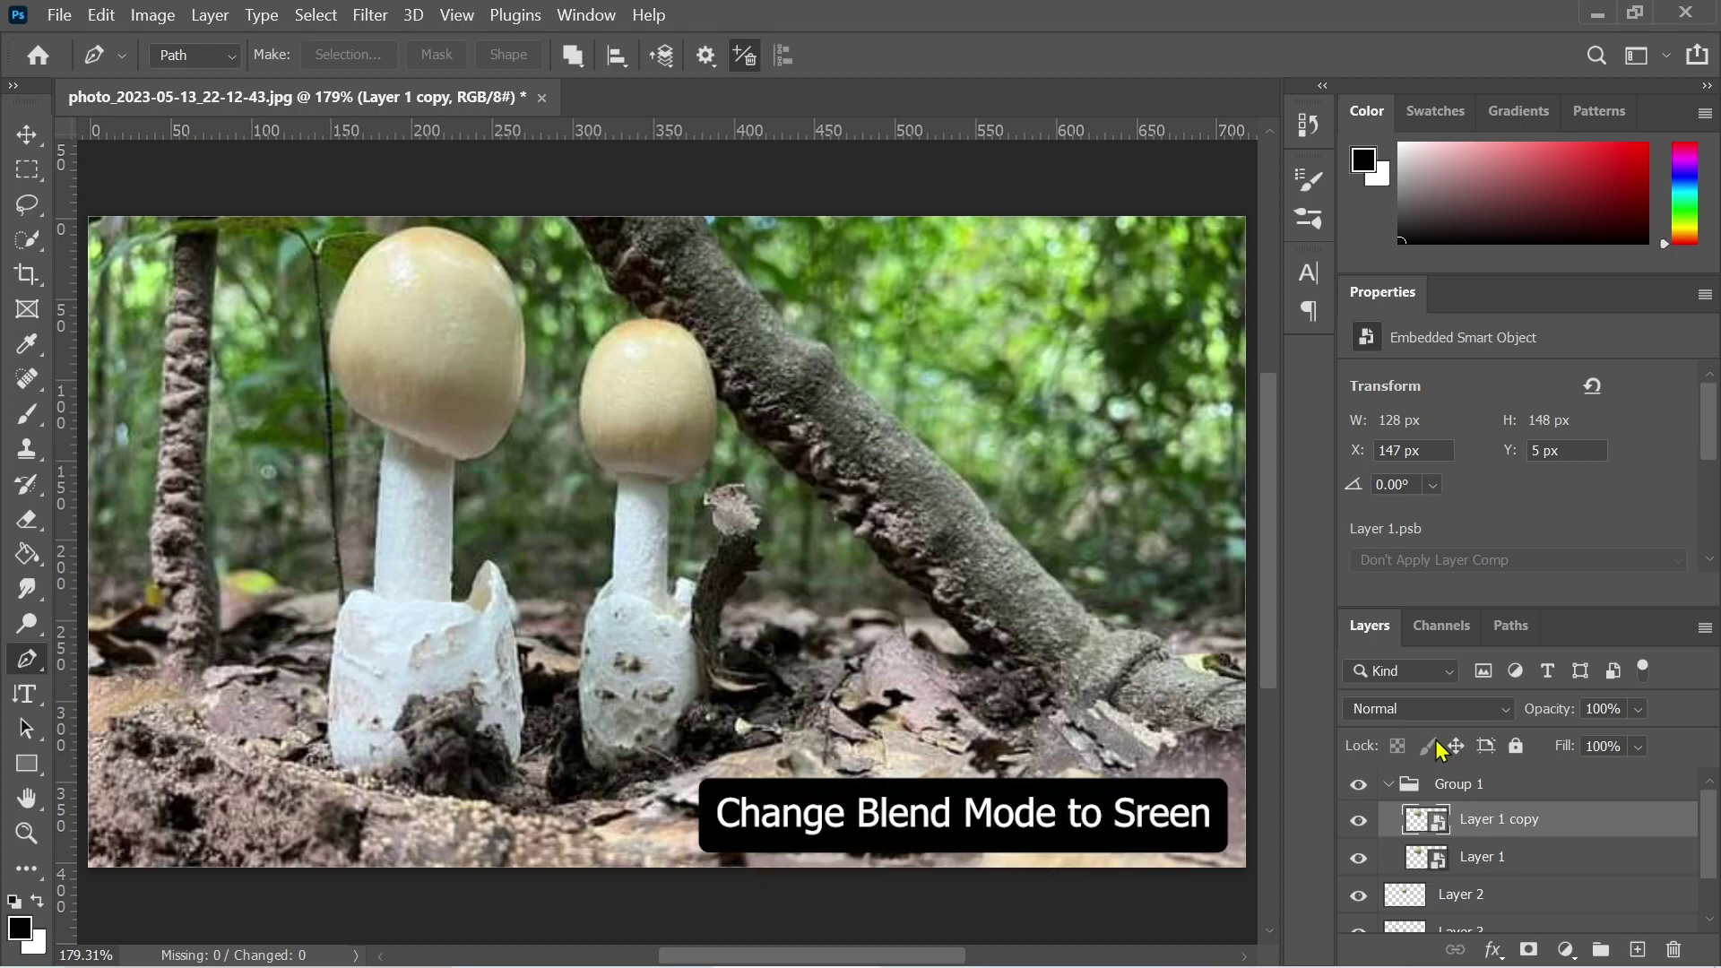
click(1412, 710)
click(1366, 509)
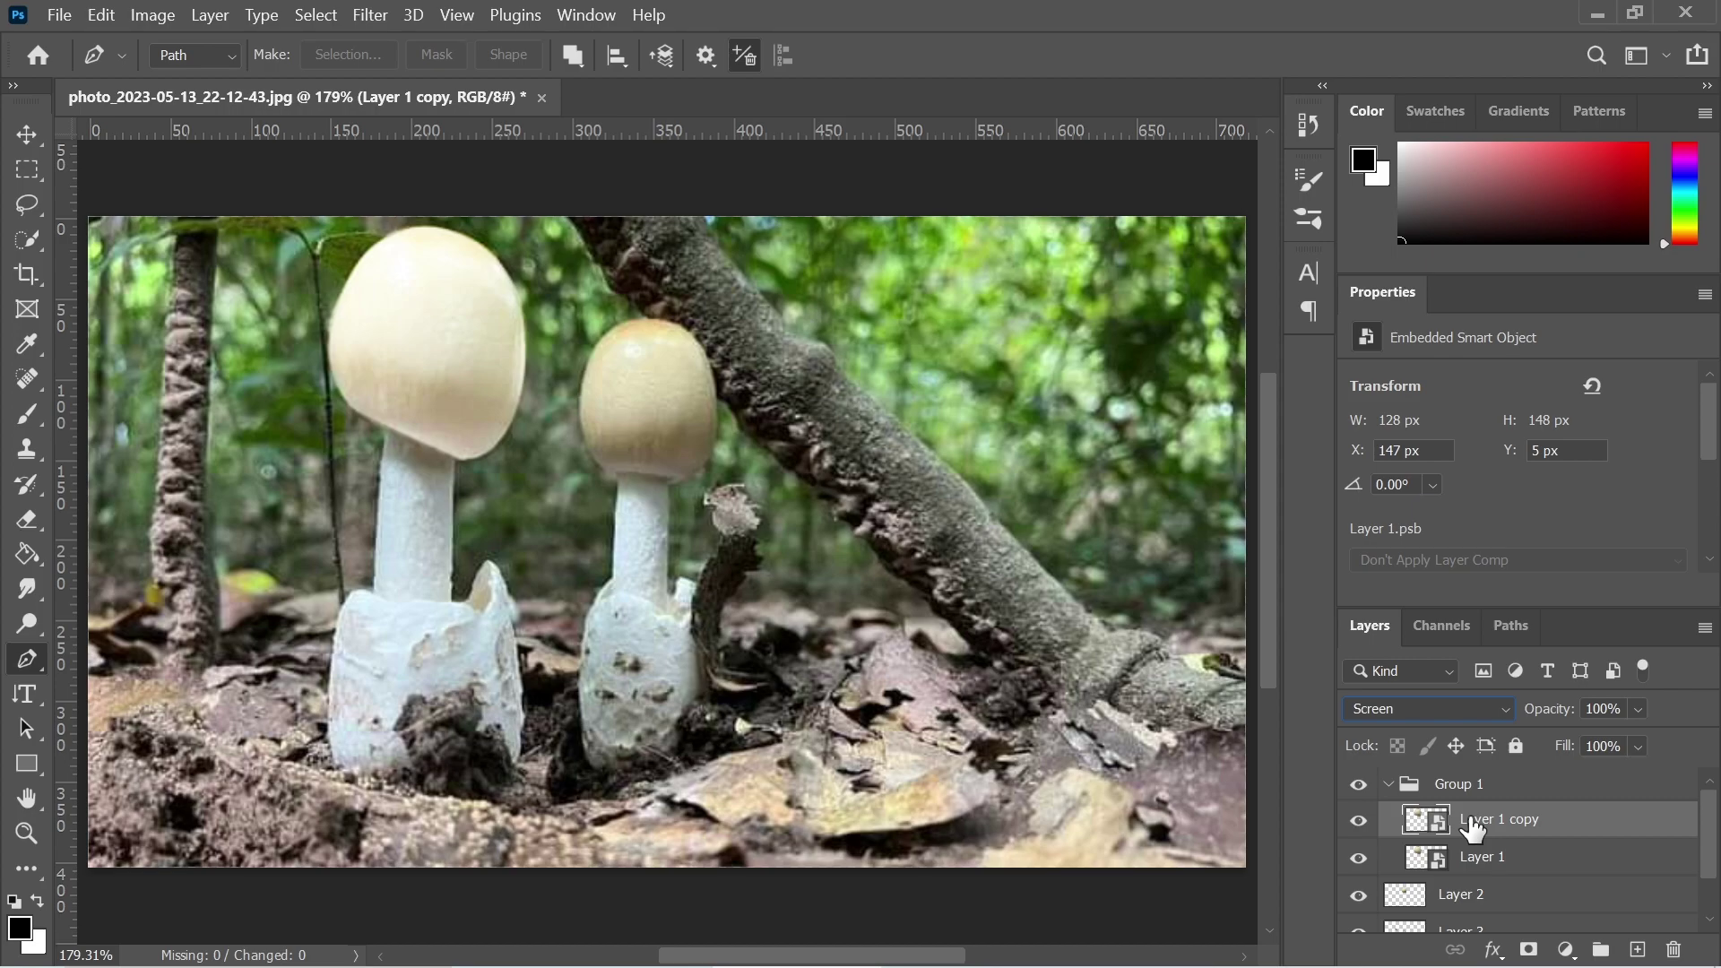
Apply a Gaussian Blur with a 5-pixel radius to the large cap's Screen-blended smart object copy.
click(369, 16)
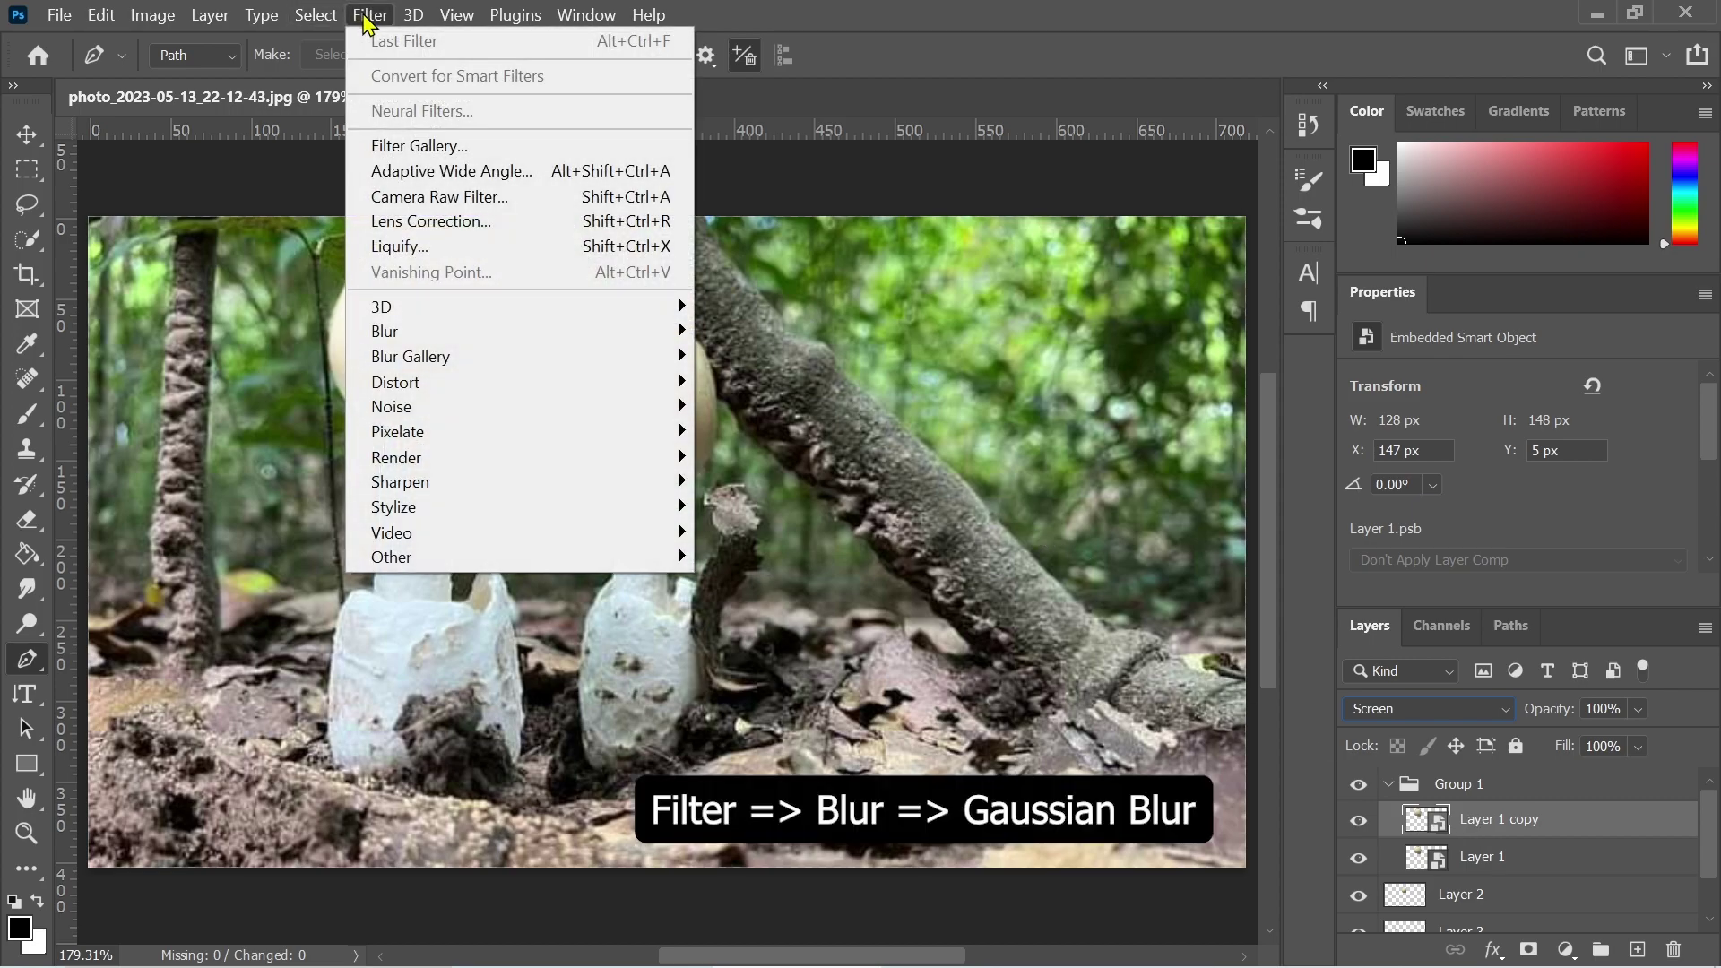
mouse_move(436, 338)
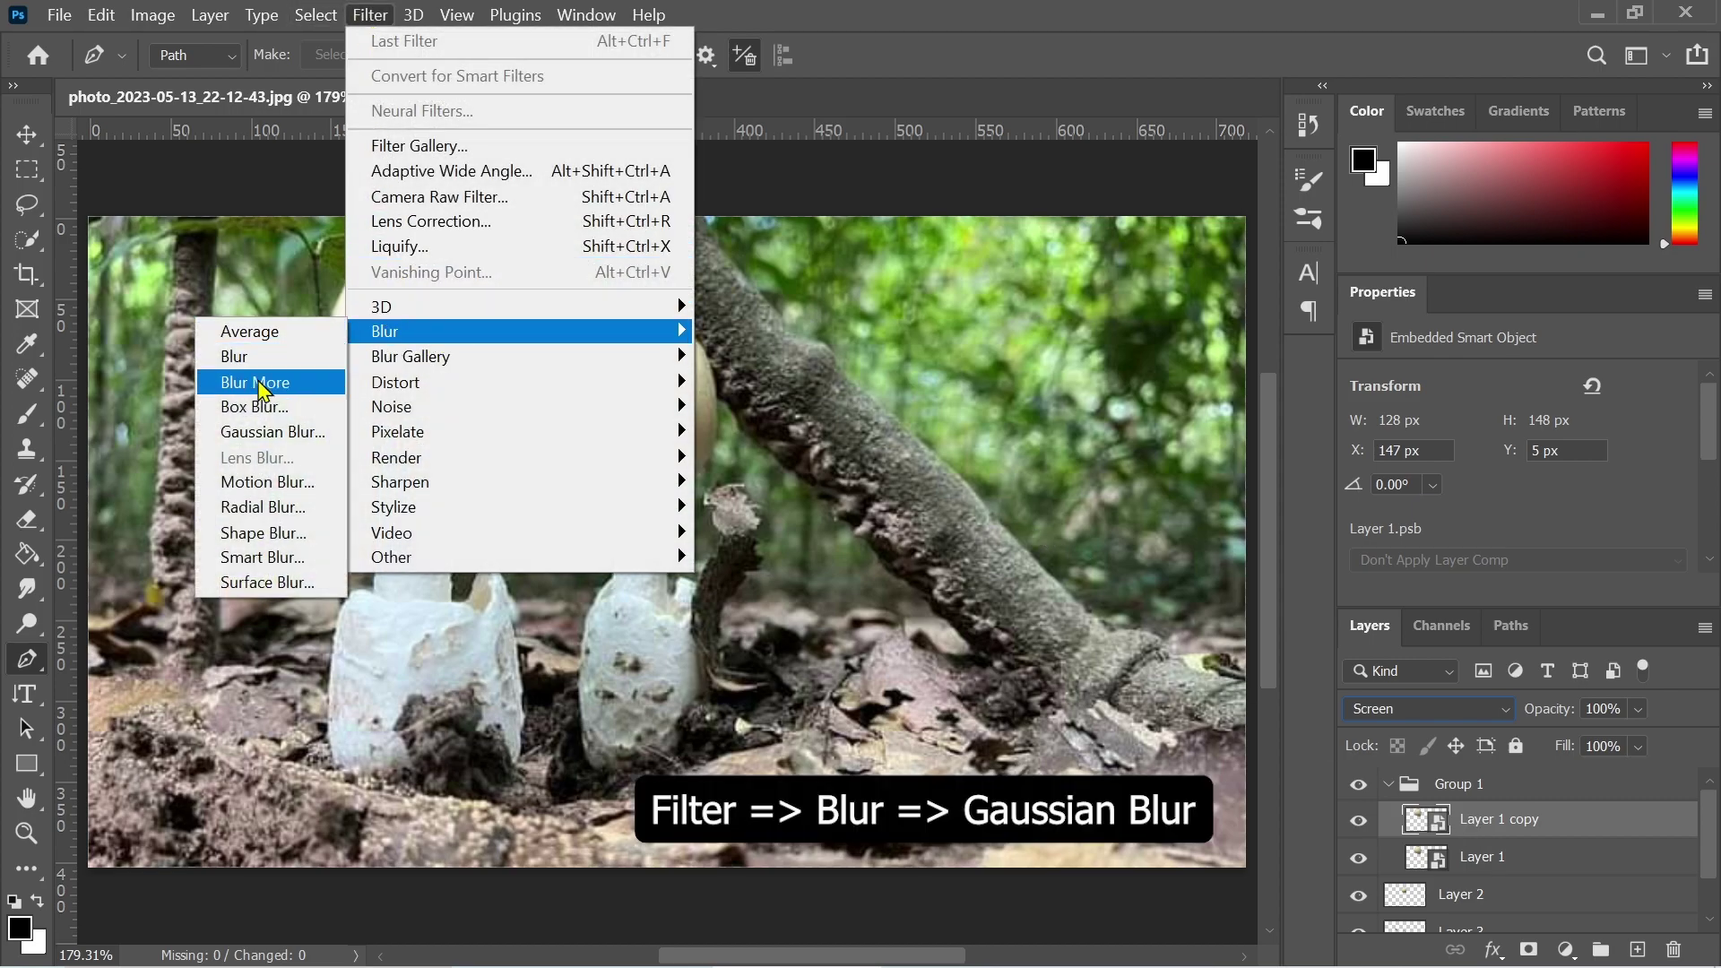
click(269, 431)
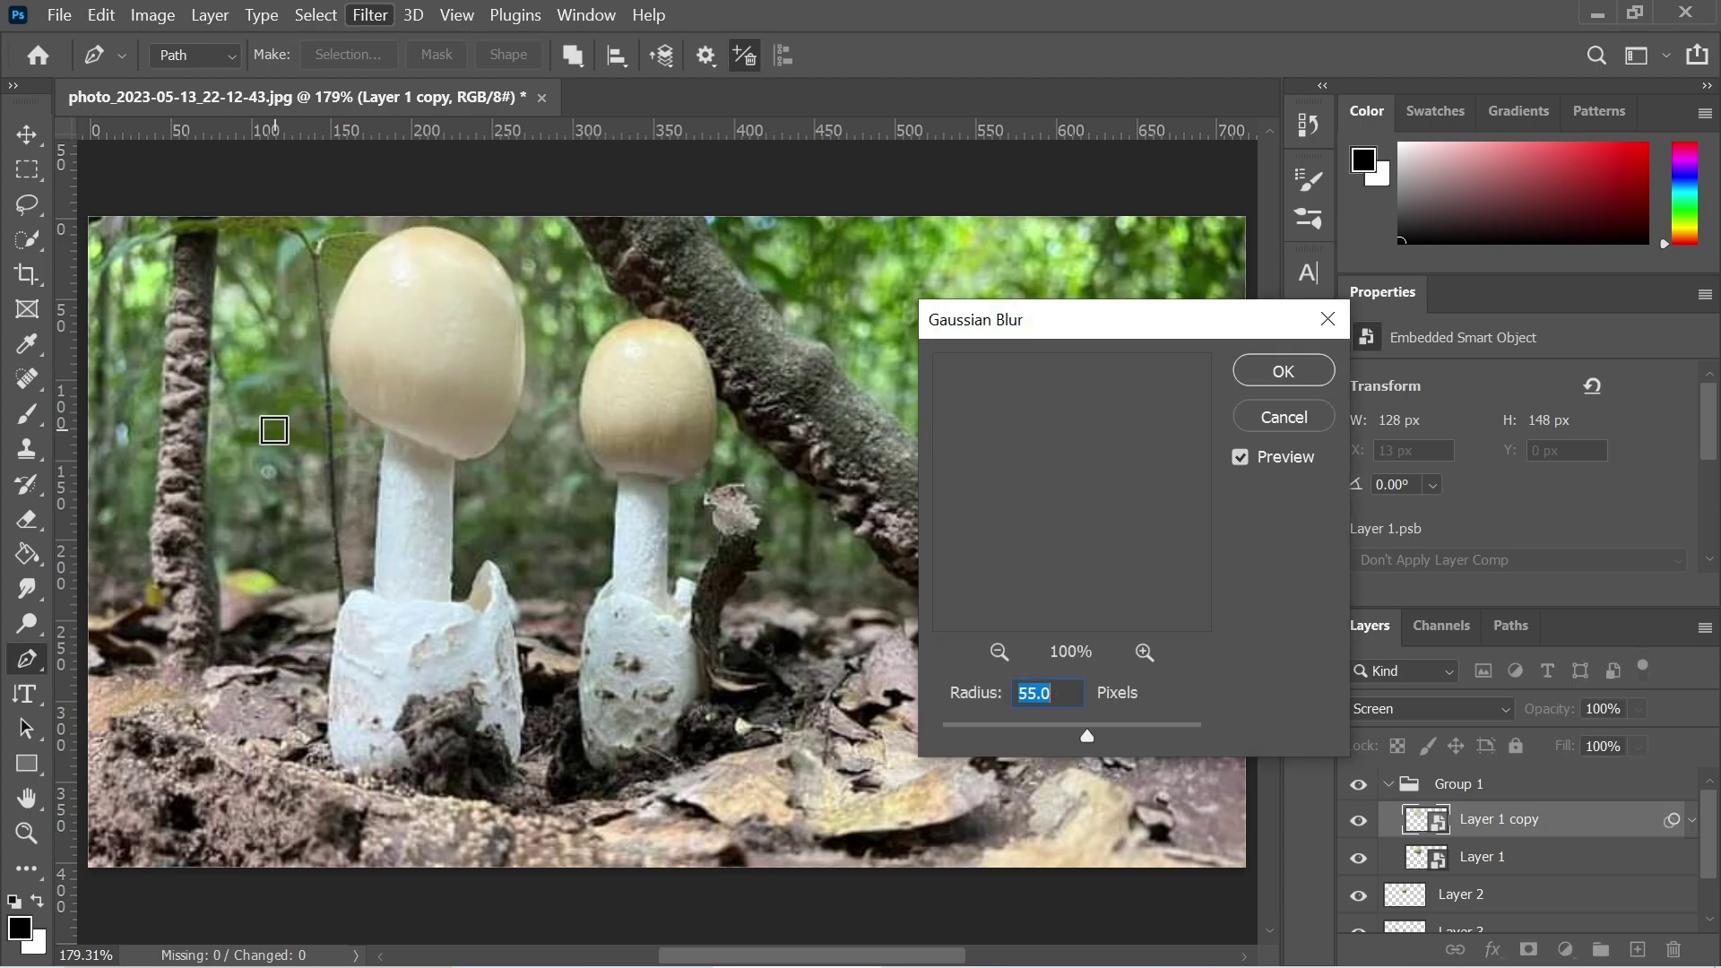
text(5)
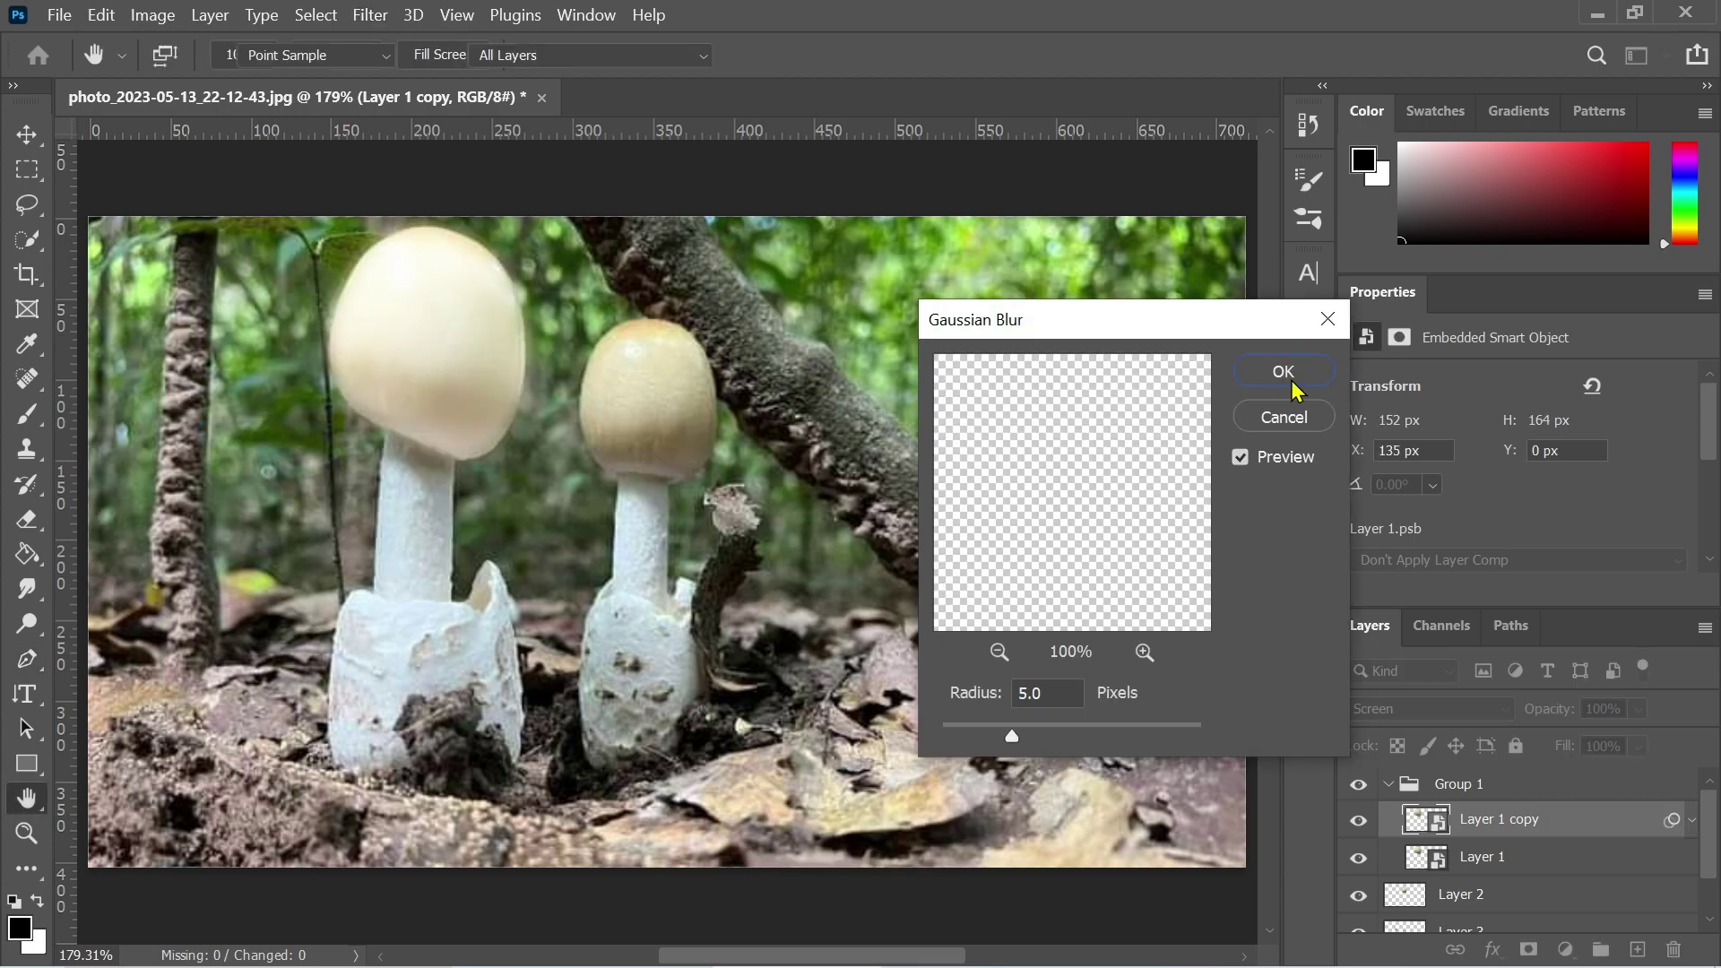
click(1291, 375)
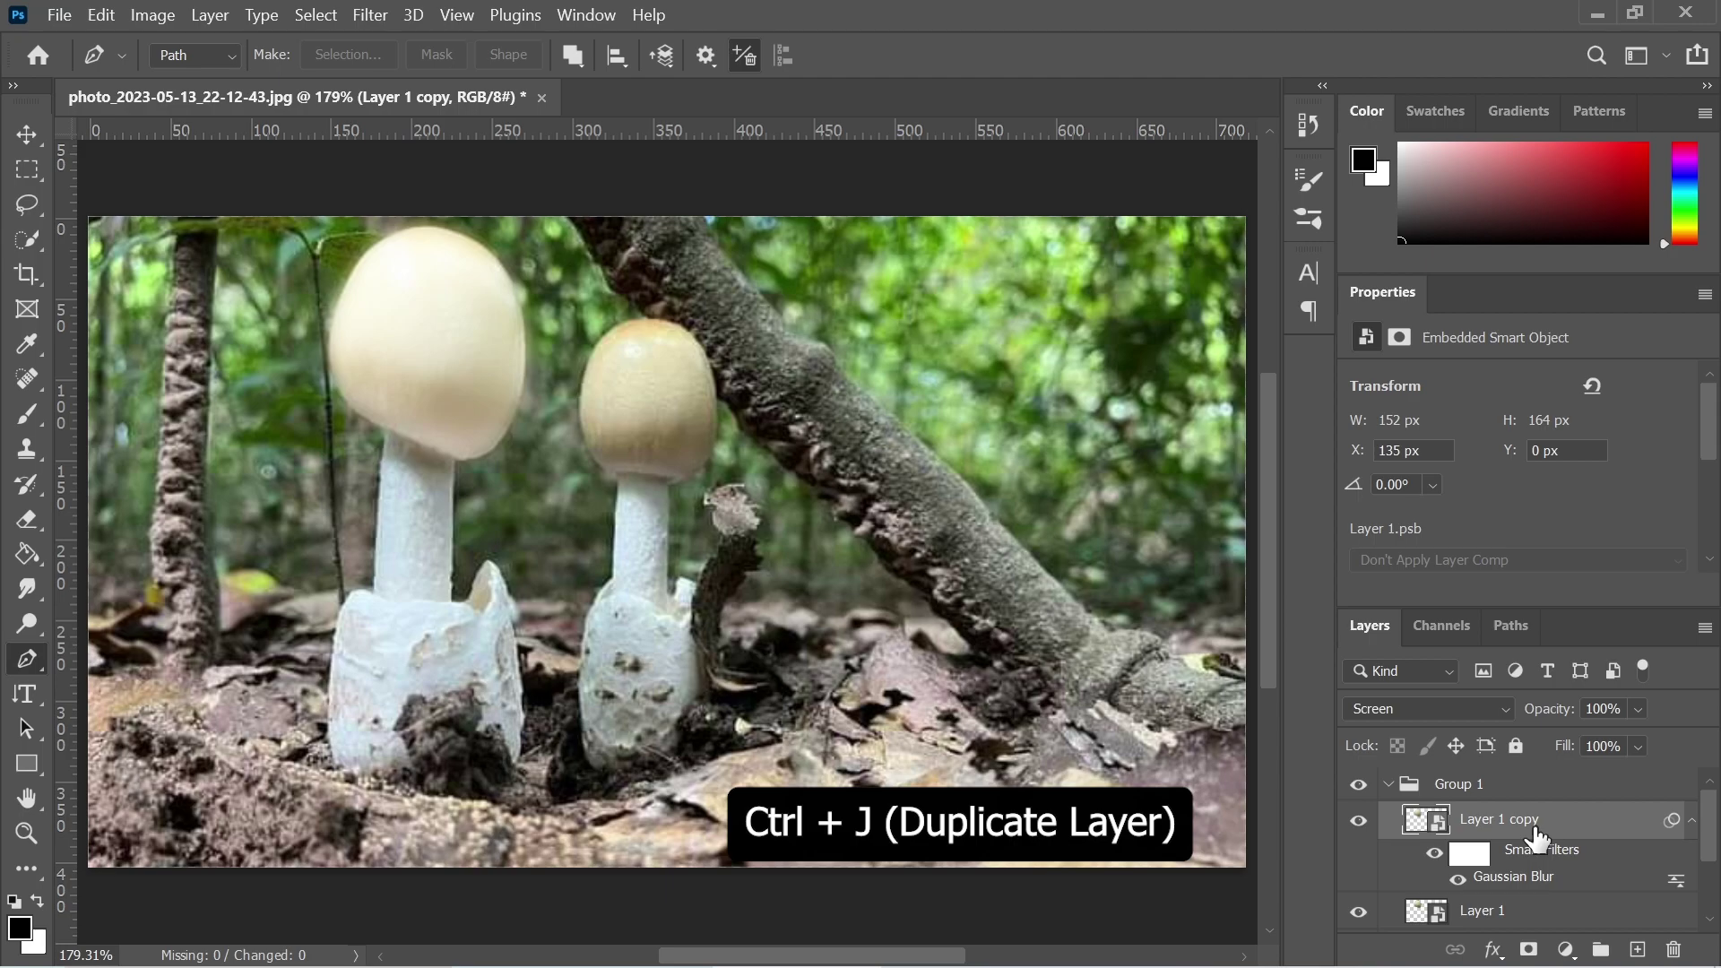
Duplicate the blurred large cap layer and set the duplicate's Gaussian Blur radius to 50 pixels.
key(ctrl+j)
double_click(1519, 878)
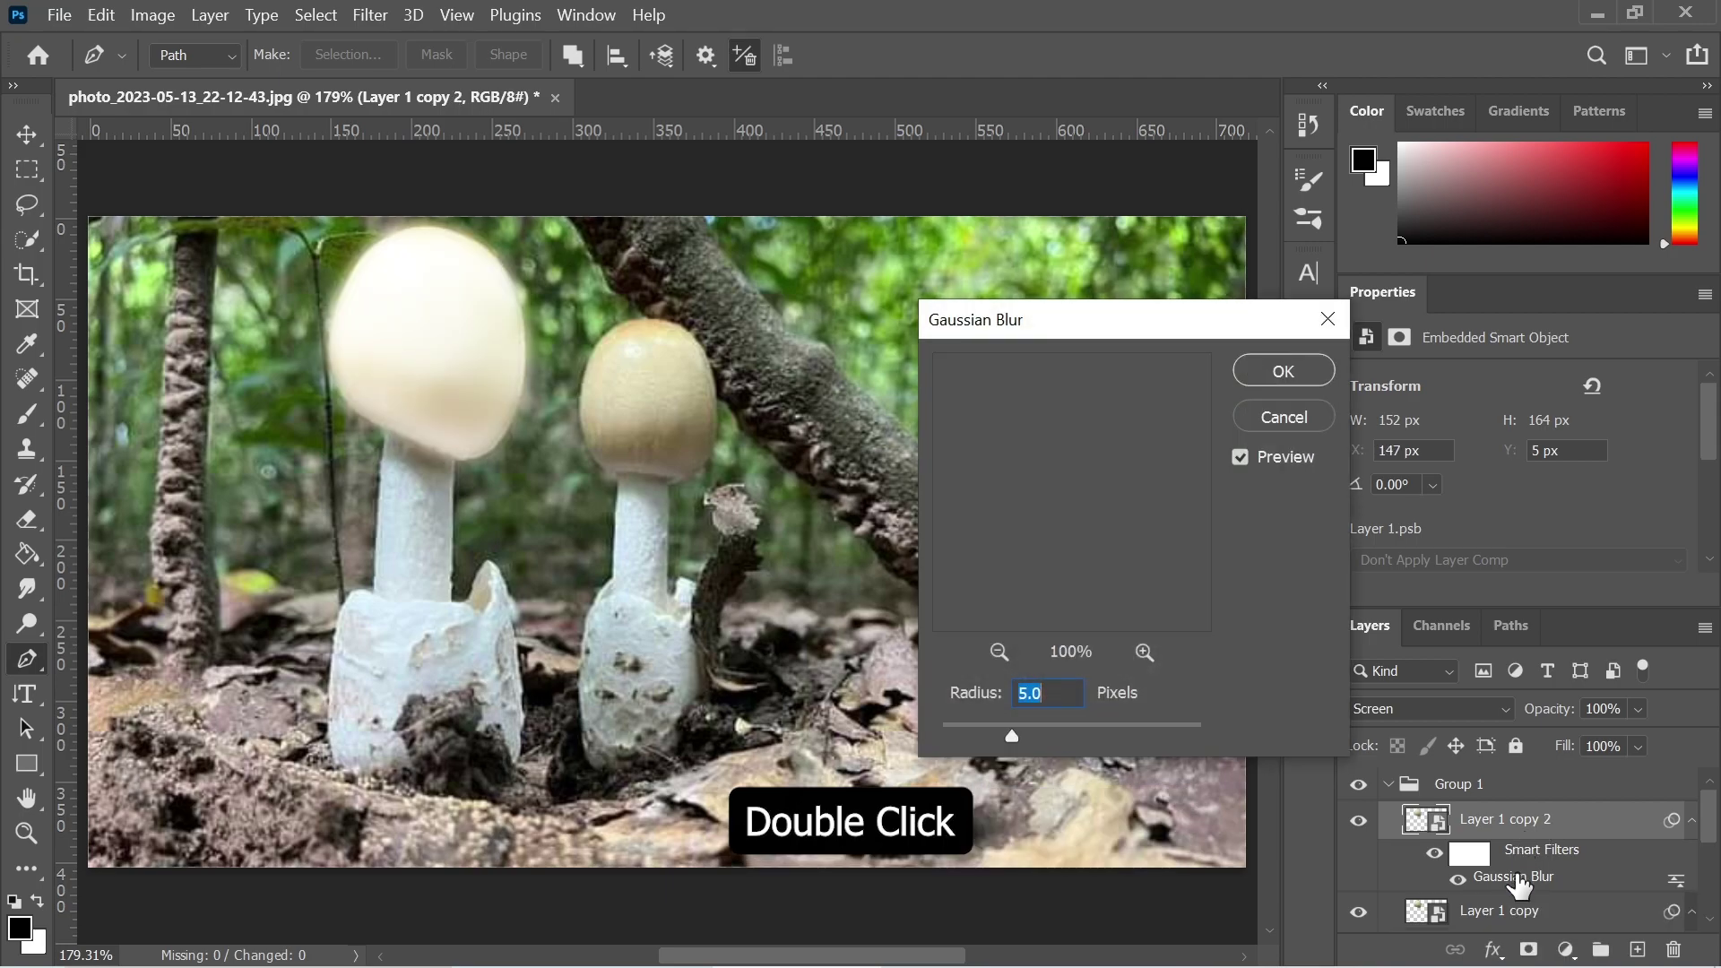
text(5)
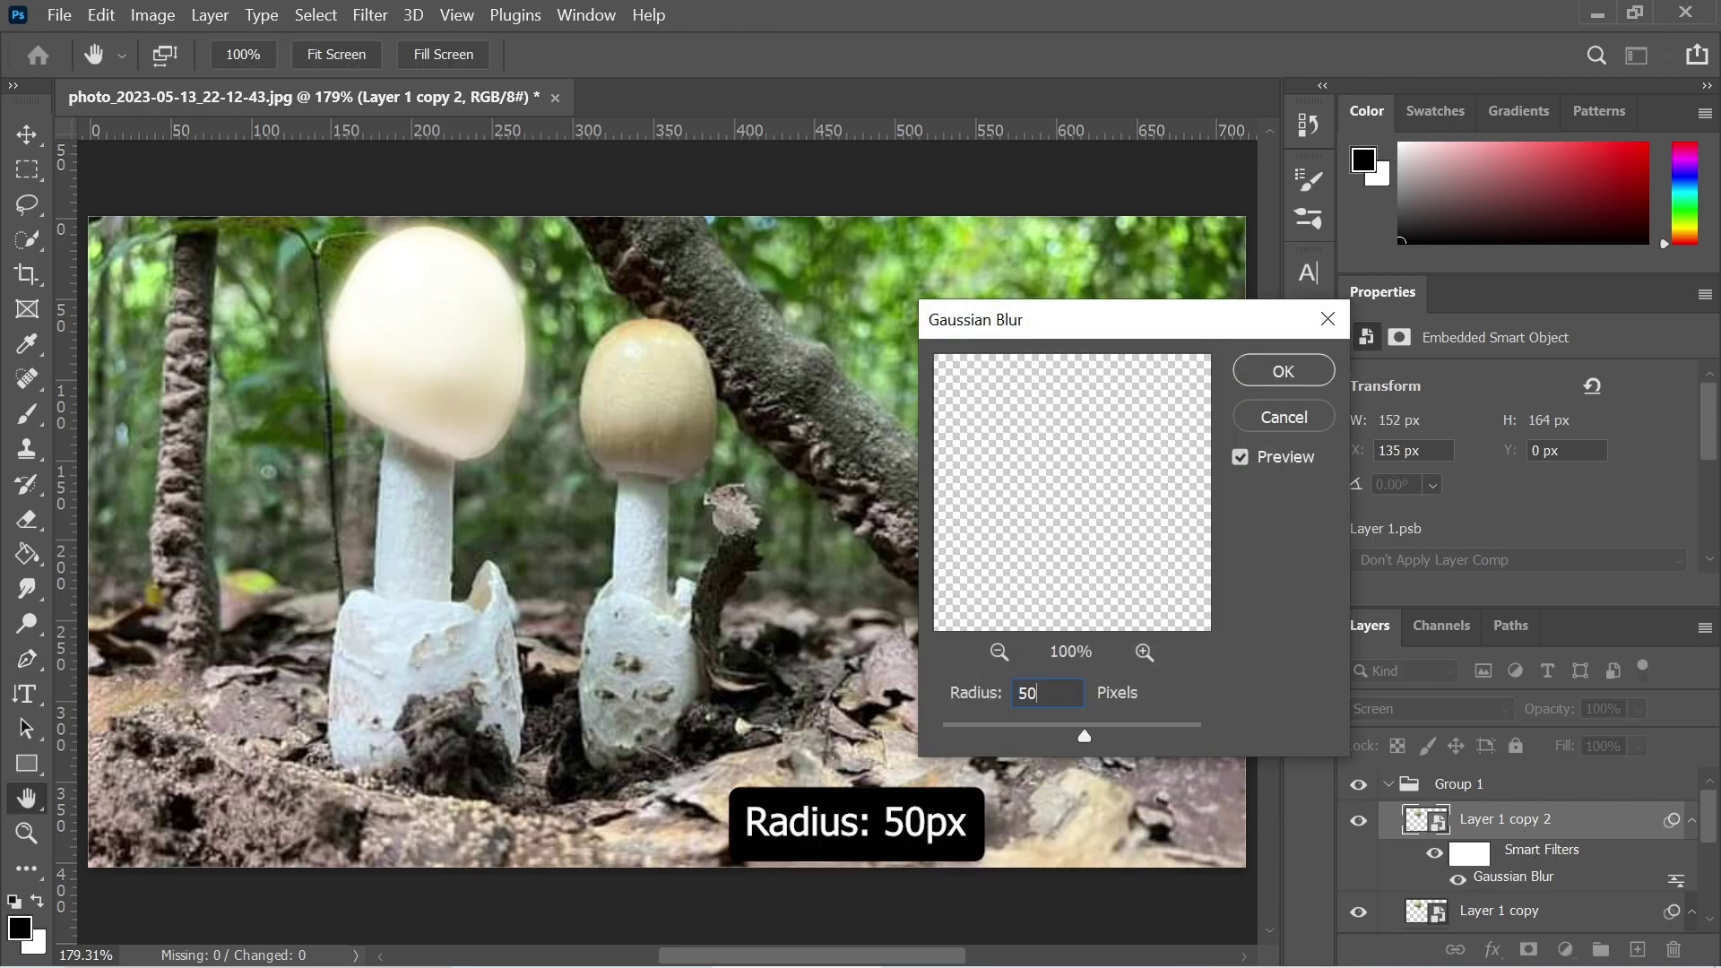
click(1296, 378)
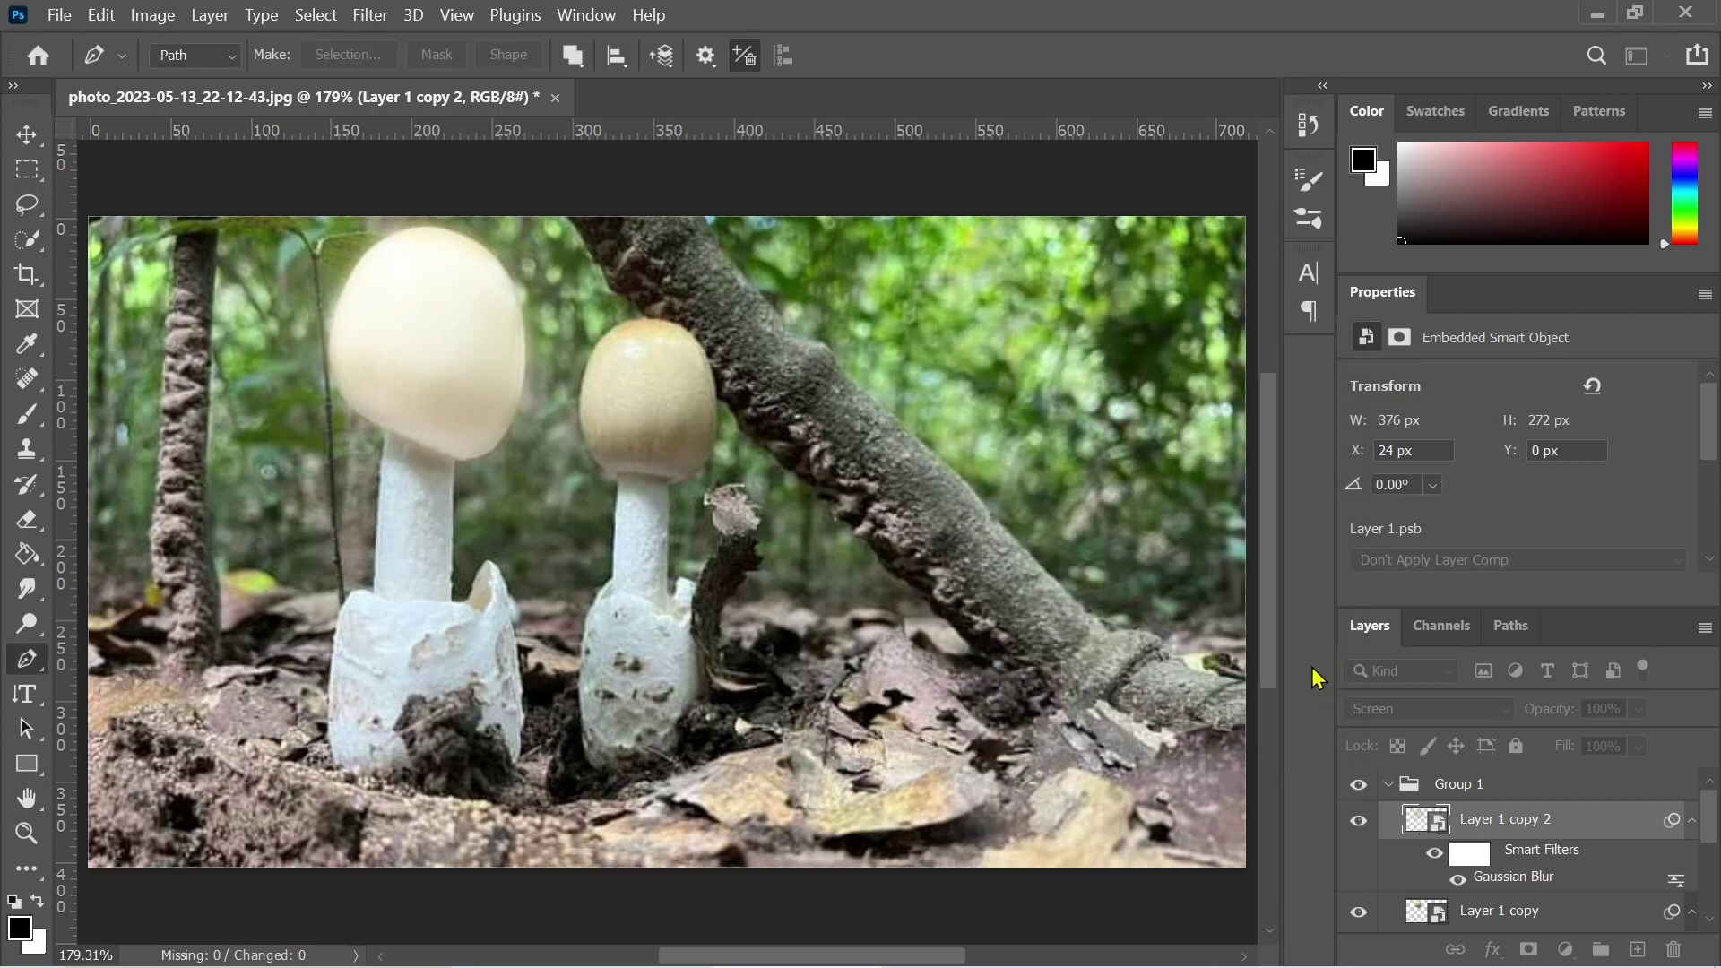
Duplicate the 50-pixel blur layer of the large cap, set the new copy's Gaussian Blur radius to 55 pixels, and collapse Group 1.
key(ctrl+j)
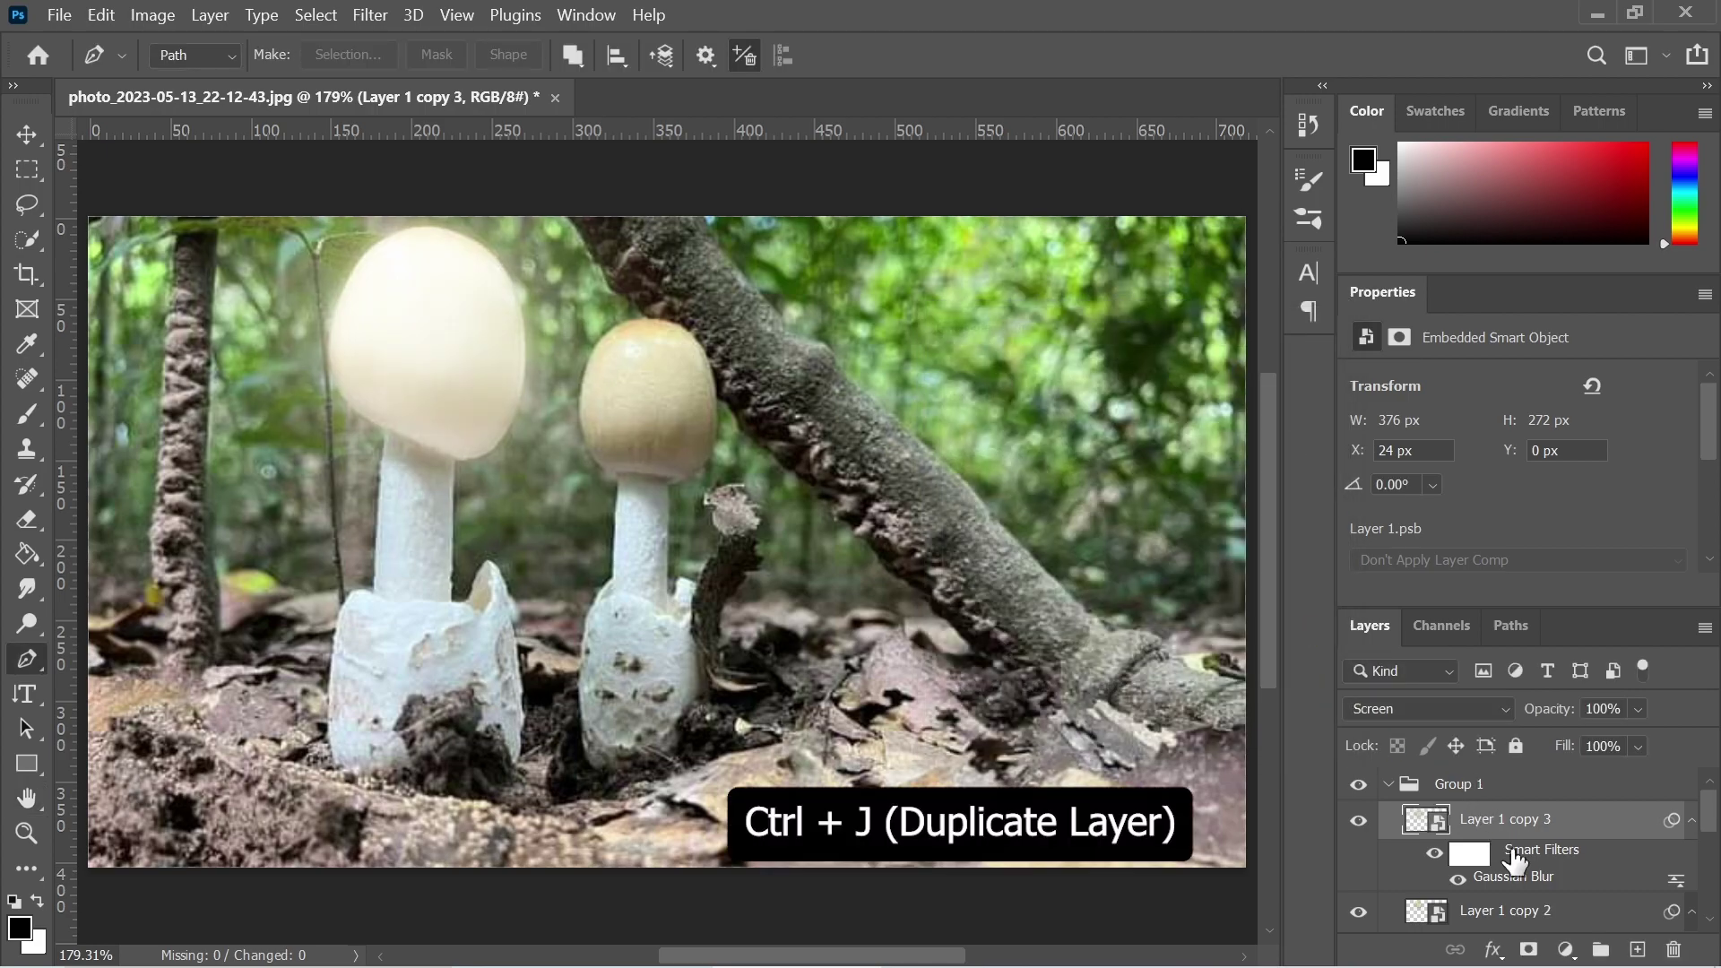
double_click(1515, 878)
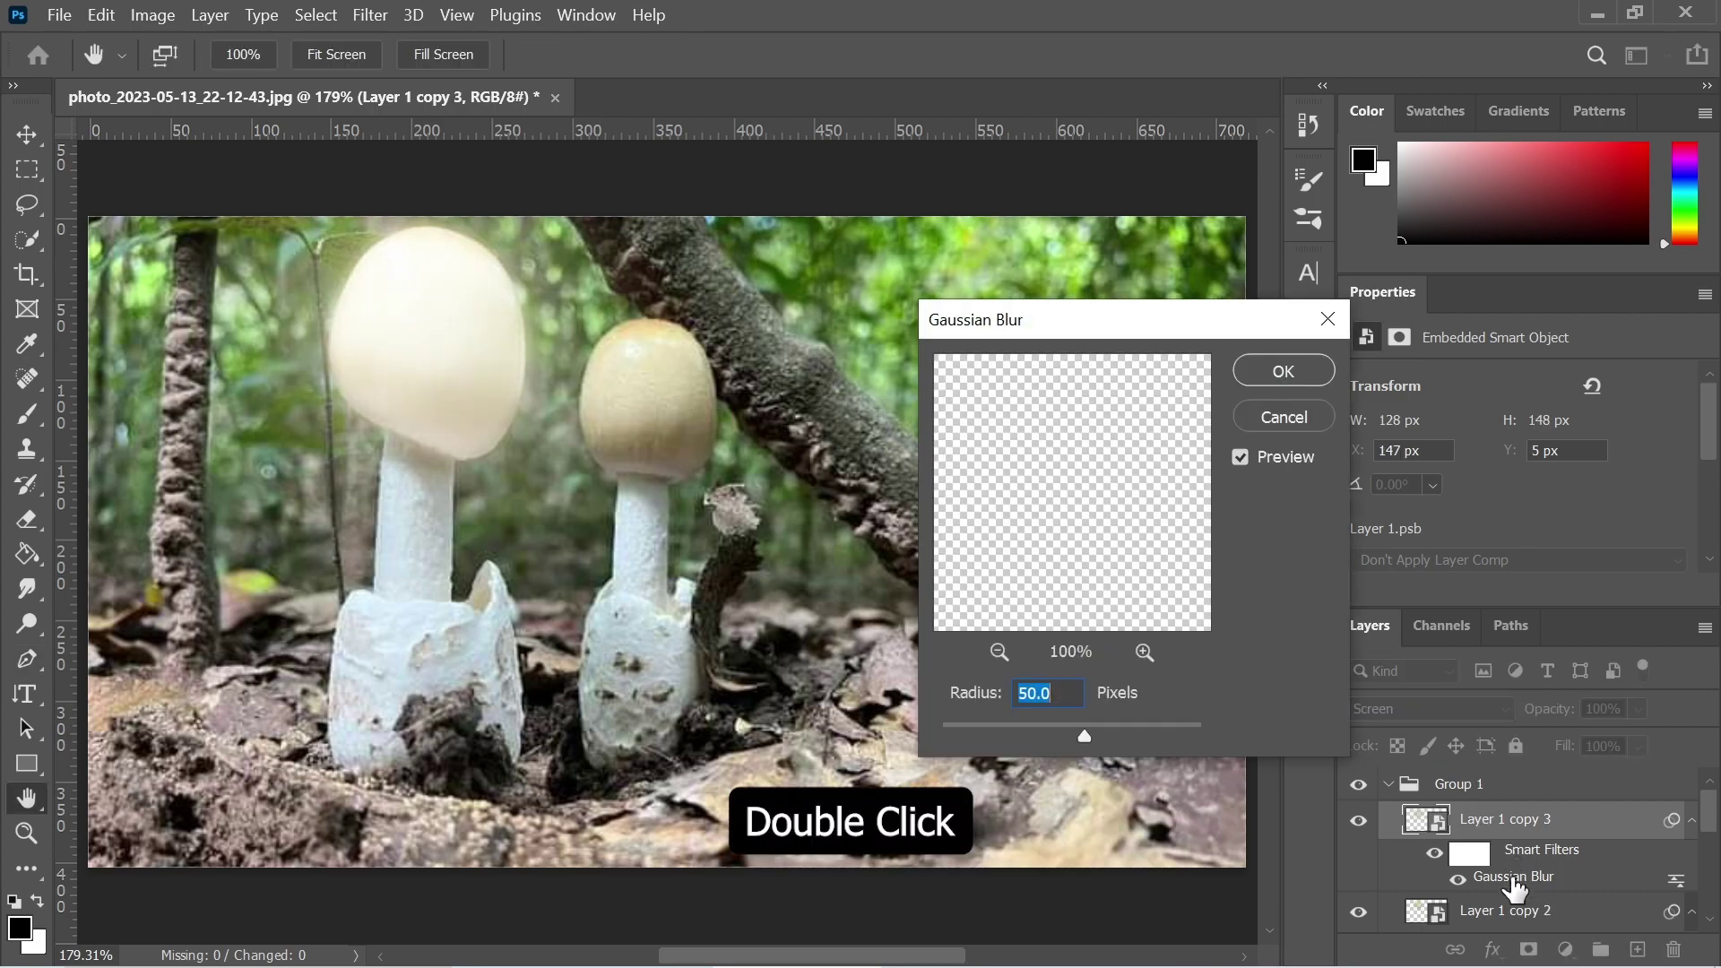
text(55)
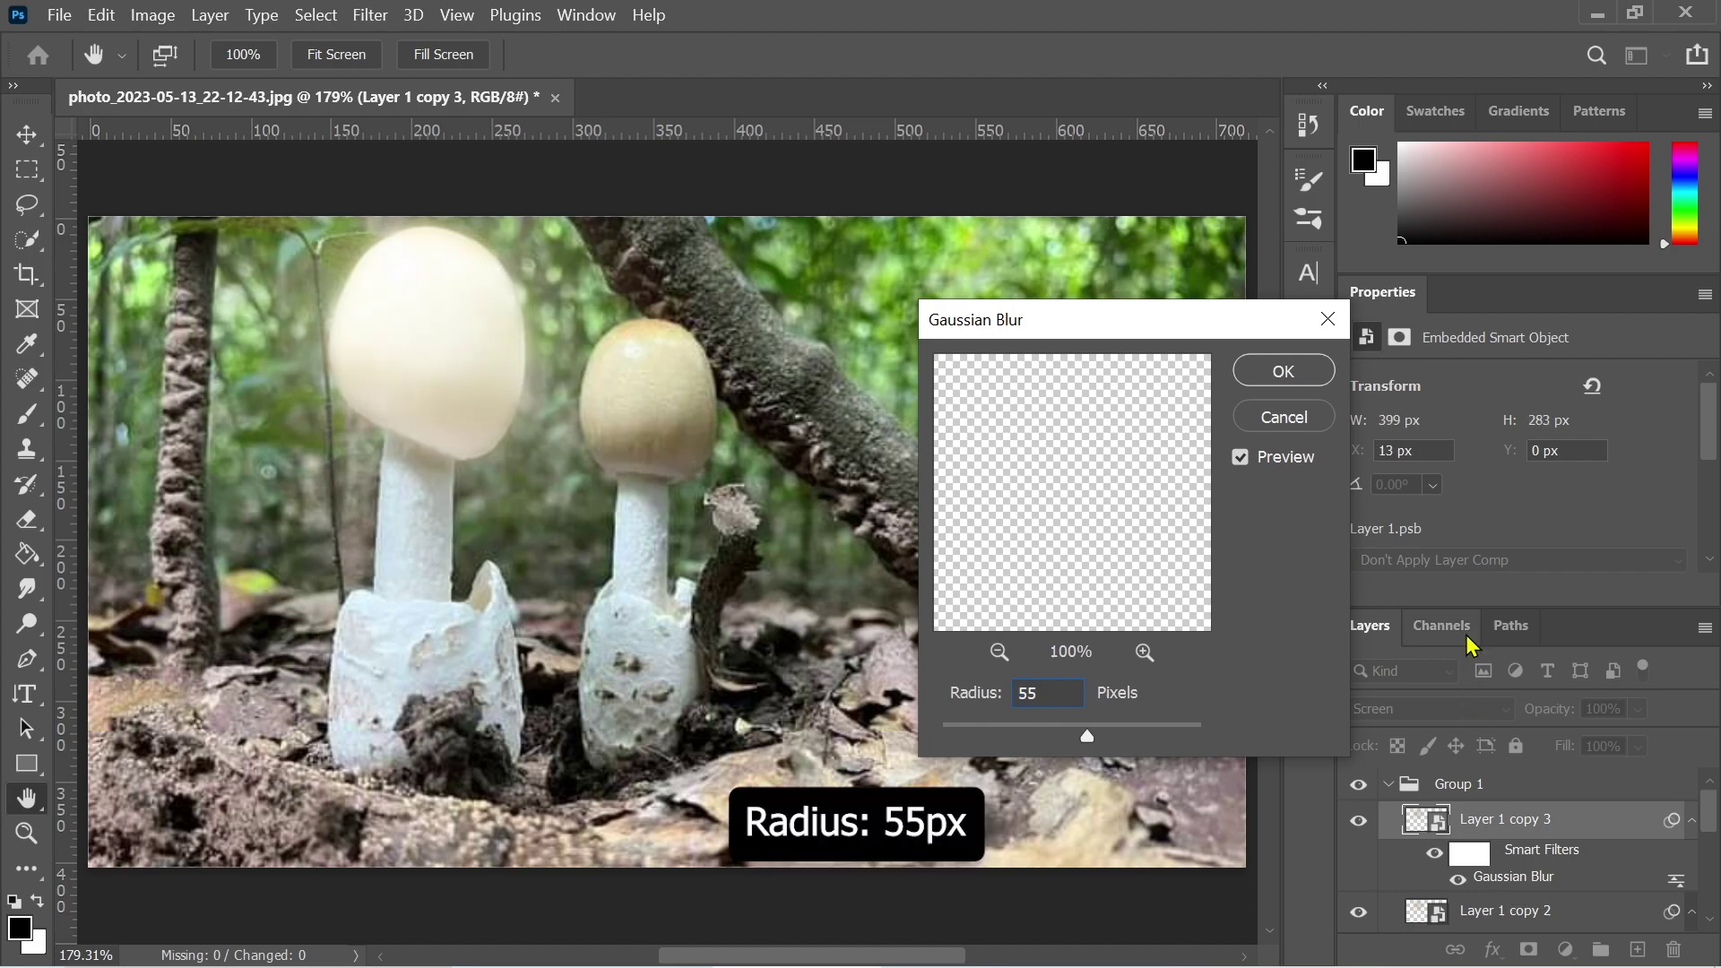
click(1283, 371)
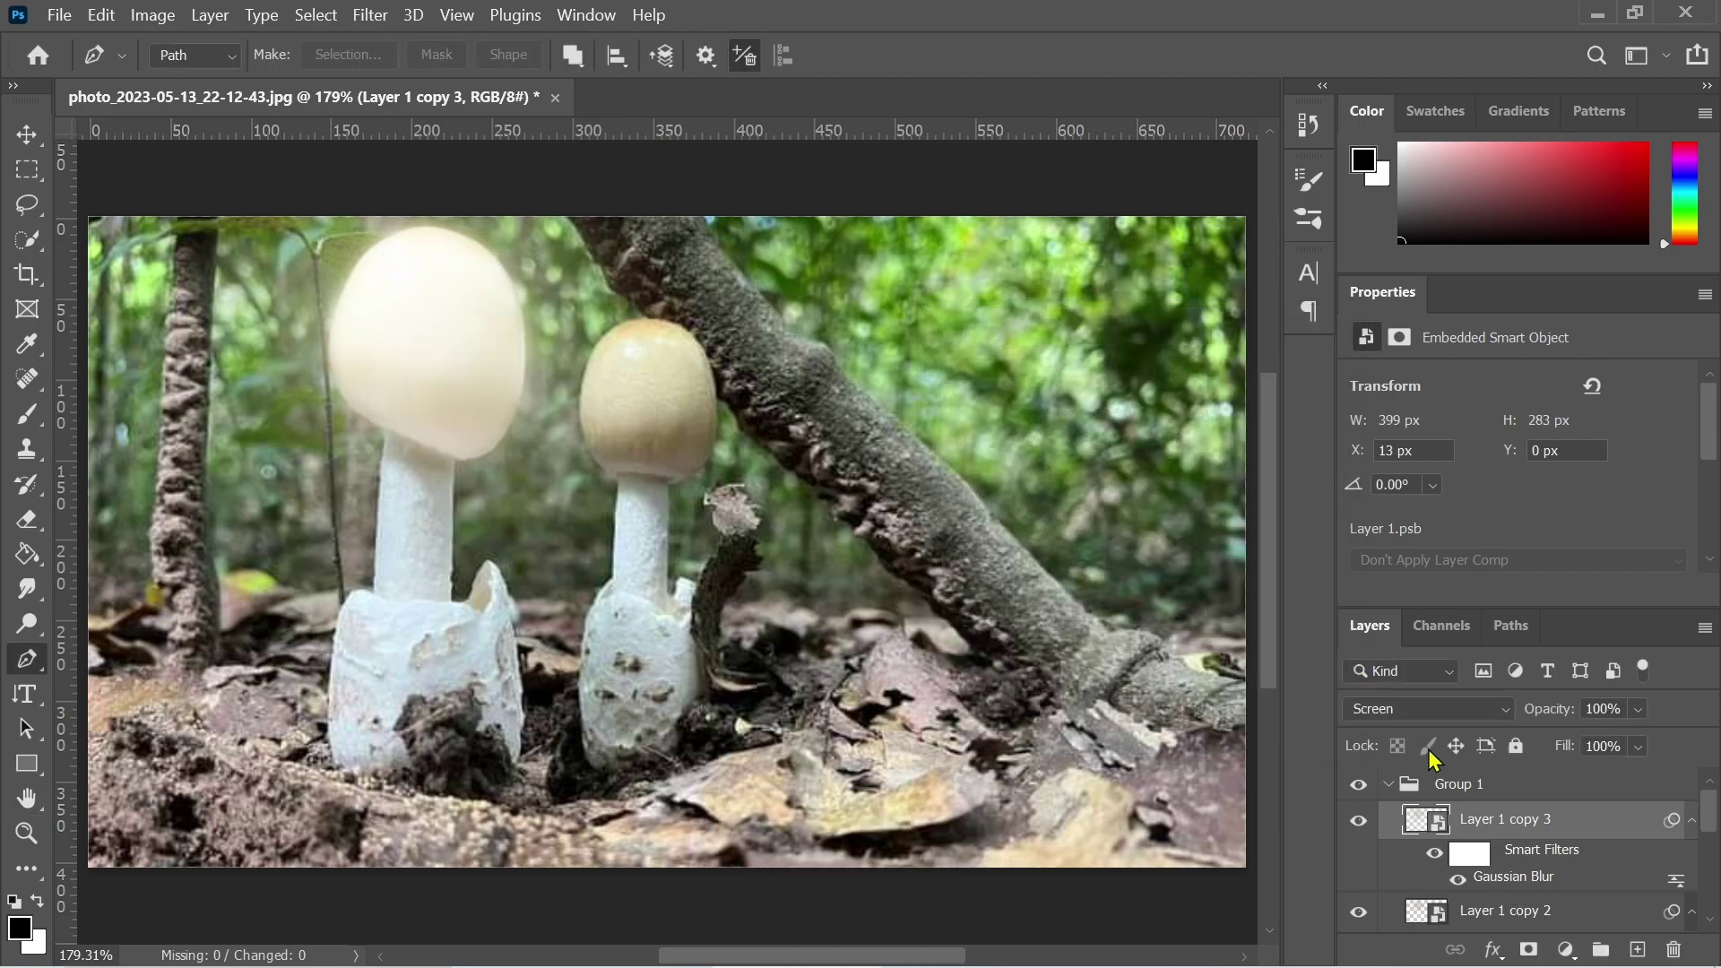
click(1387, 787)
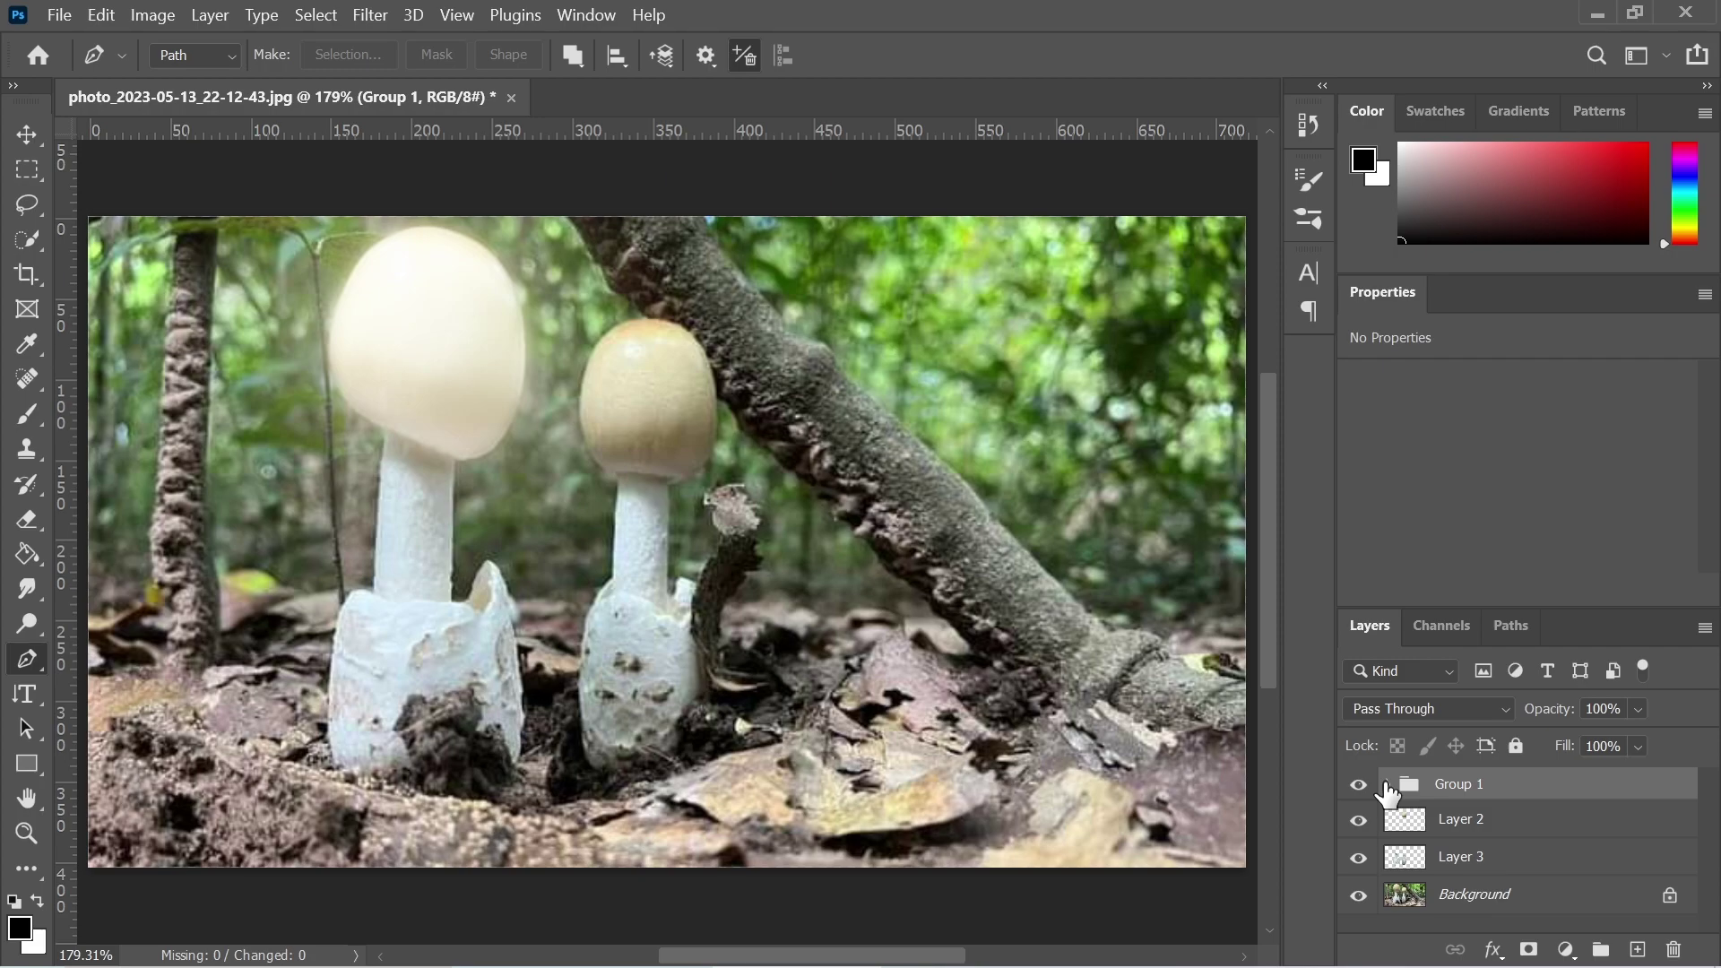
Put Layer 2 with the small cap into a new group and convert that layer to a smart object.
click(1465, 829)
key(ctrl+g)
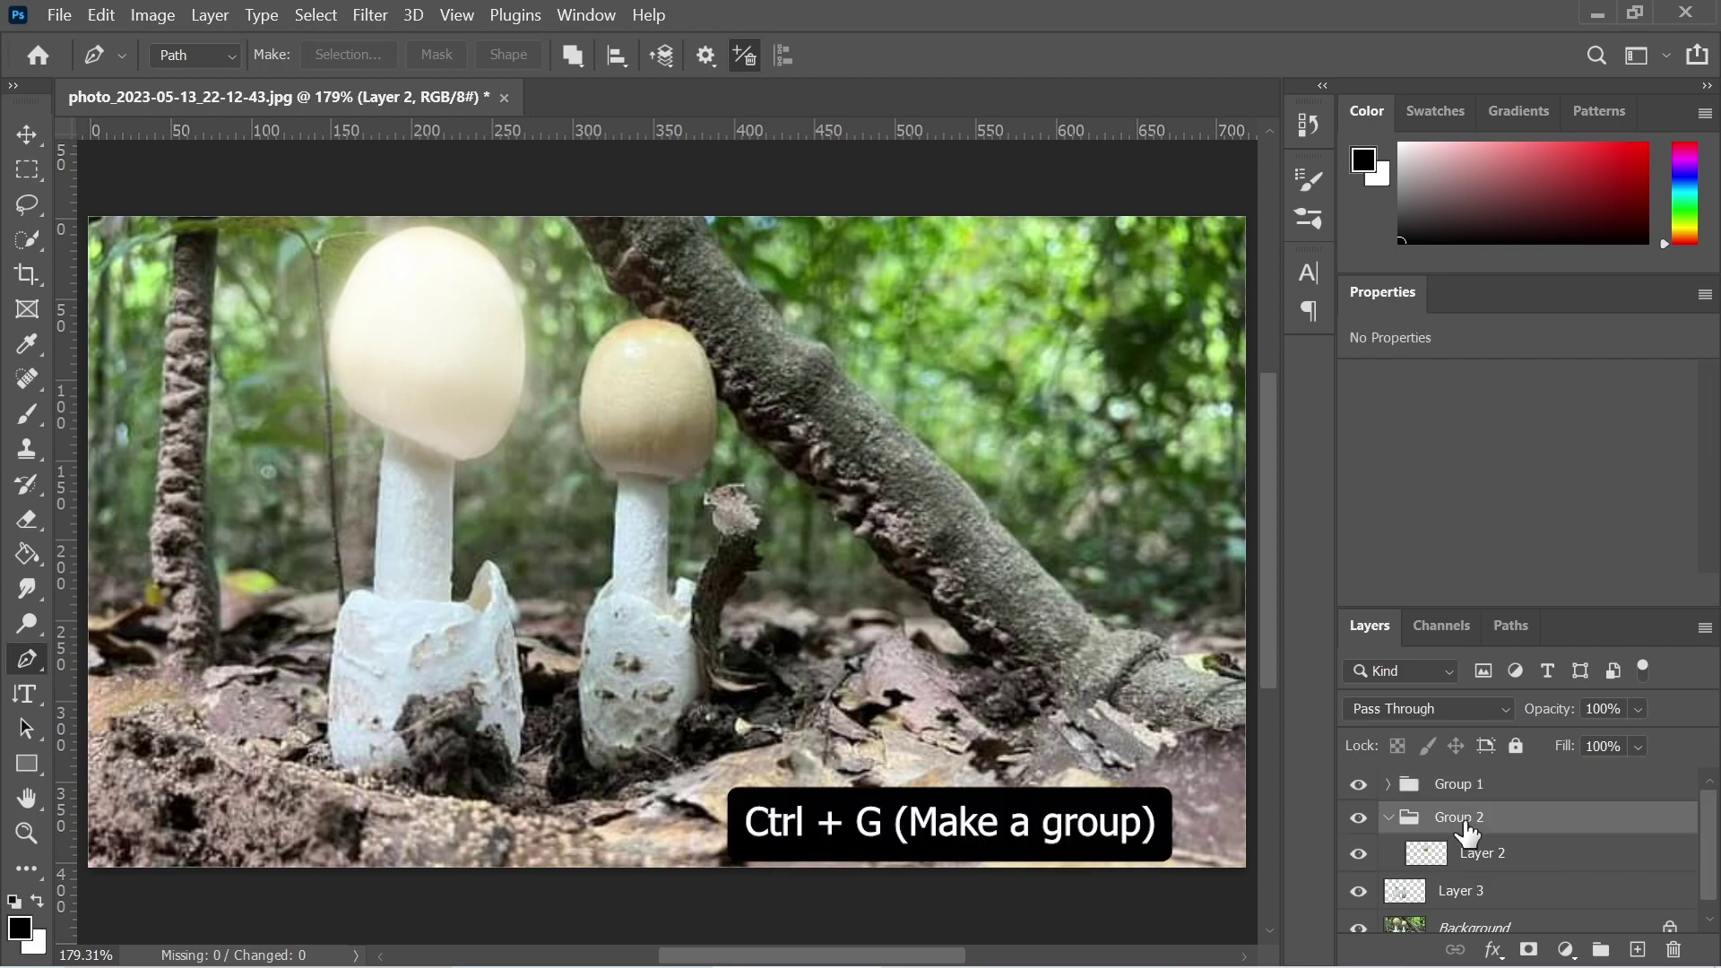
click(1481, 863)
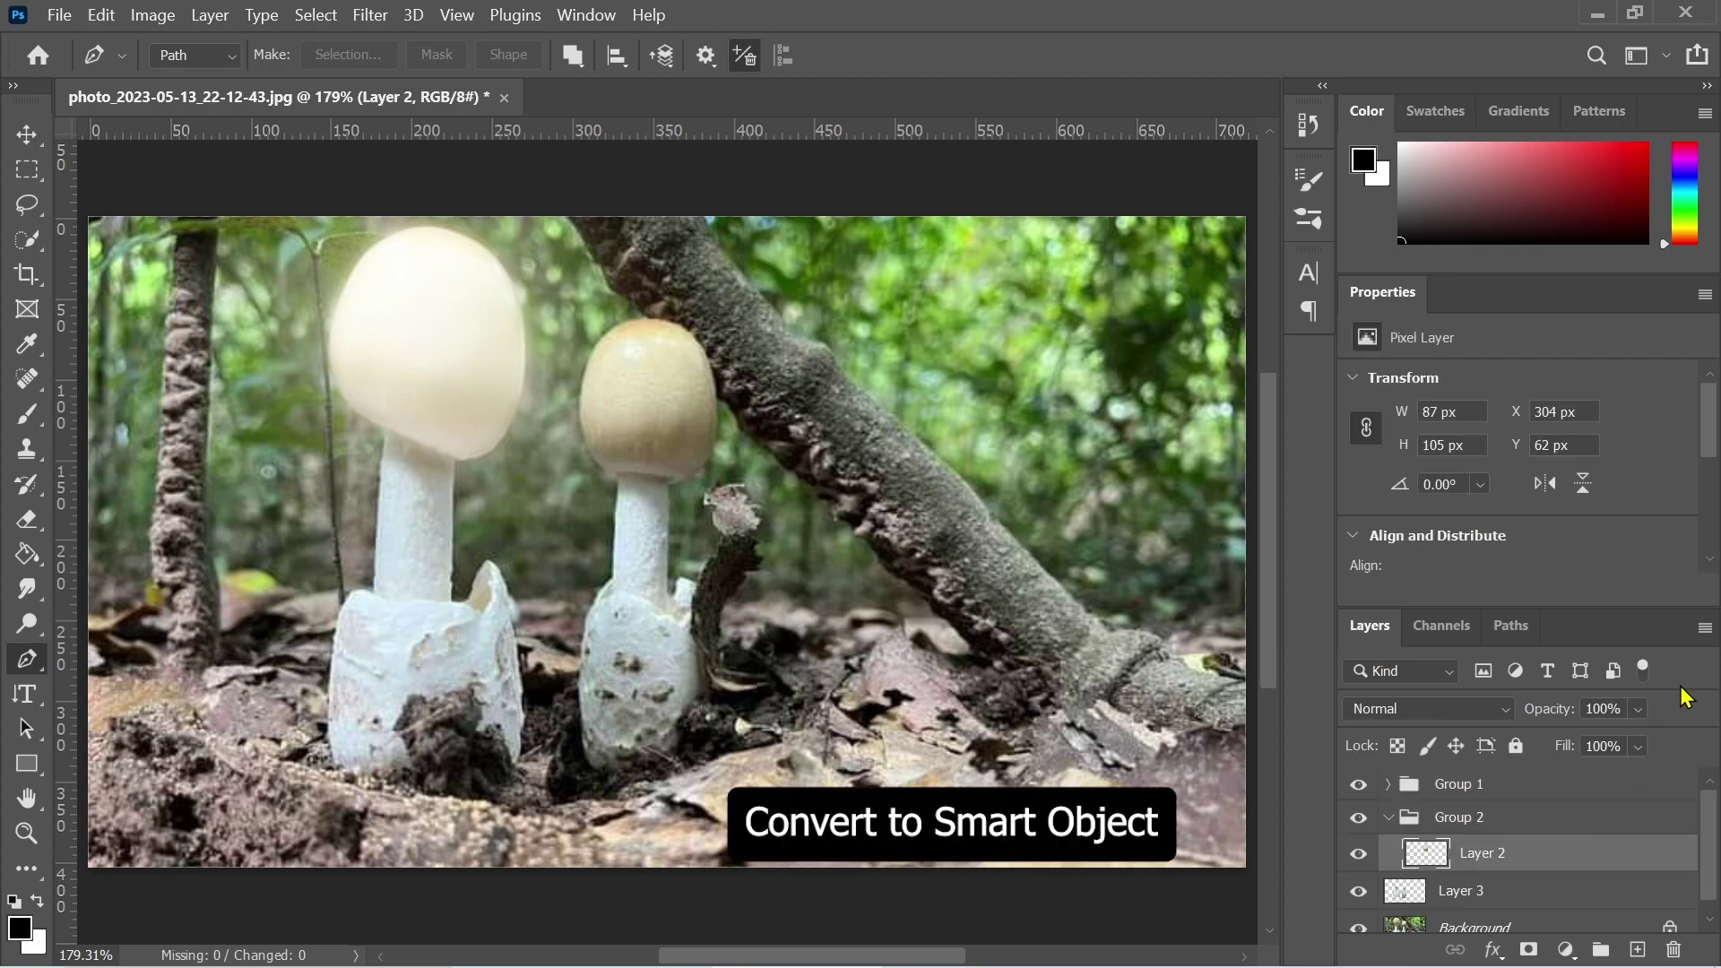
click(1704, 629)
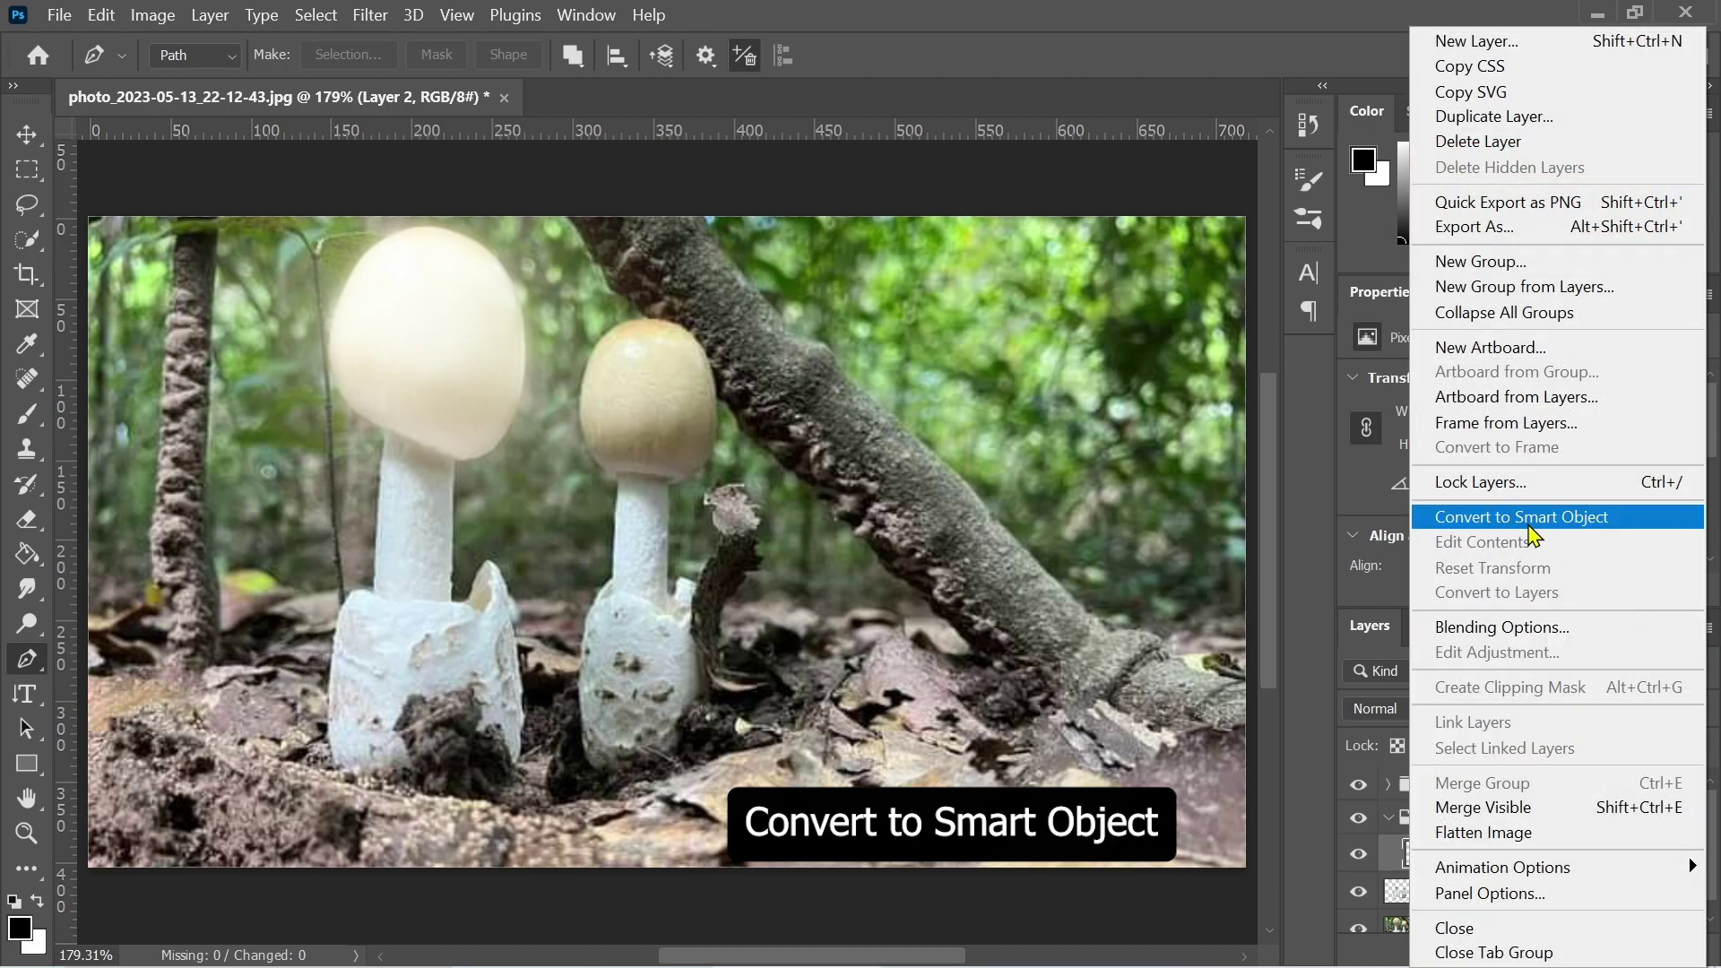
click(1529, 520)
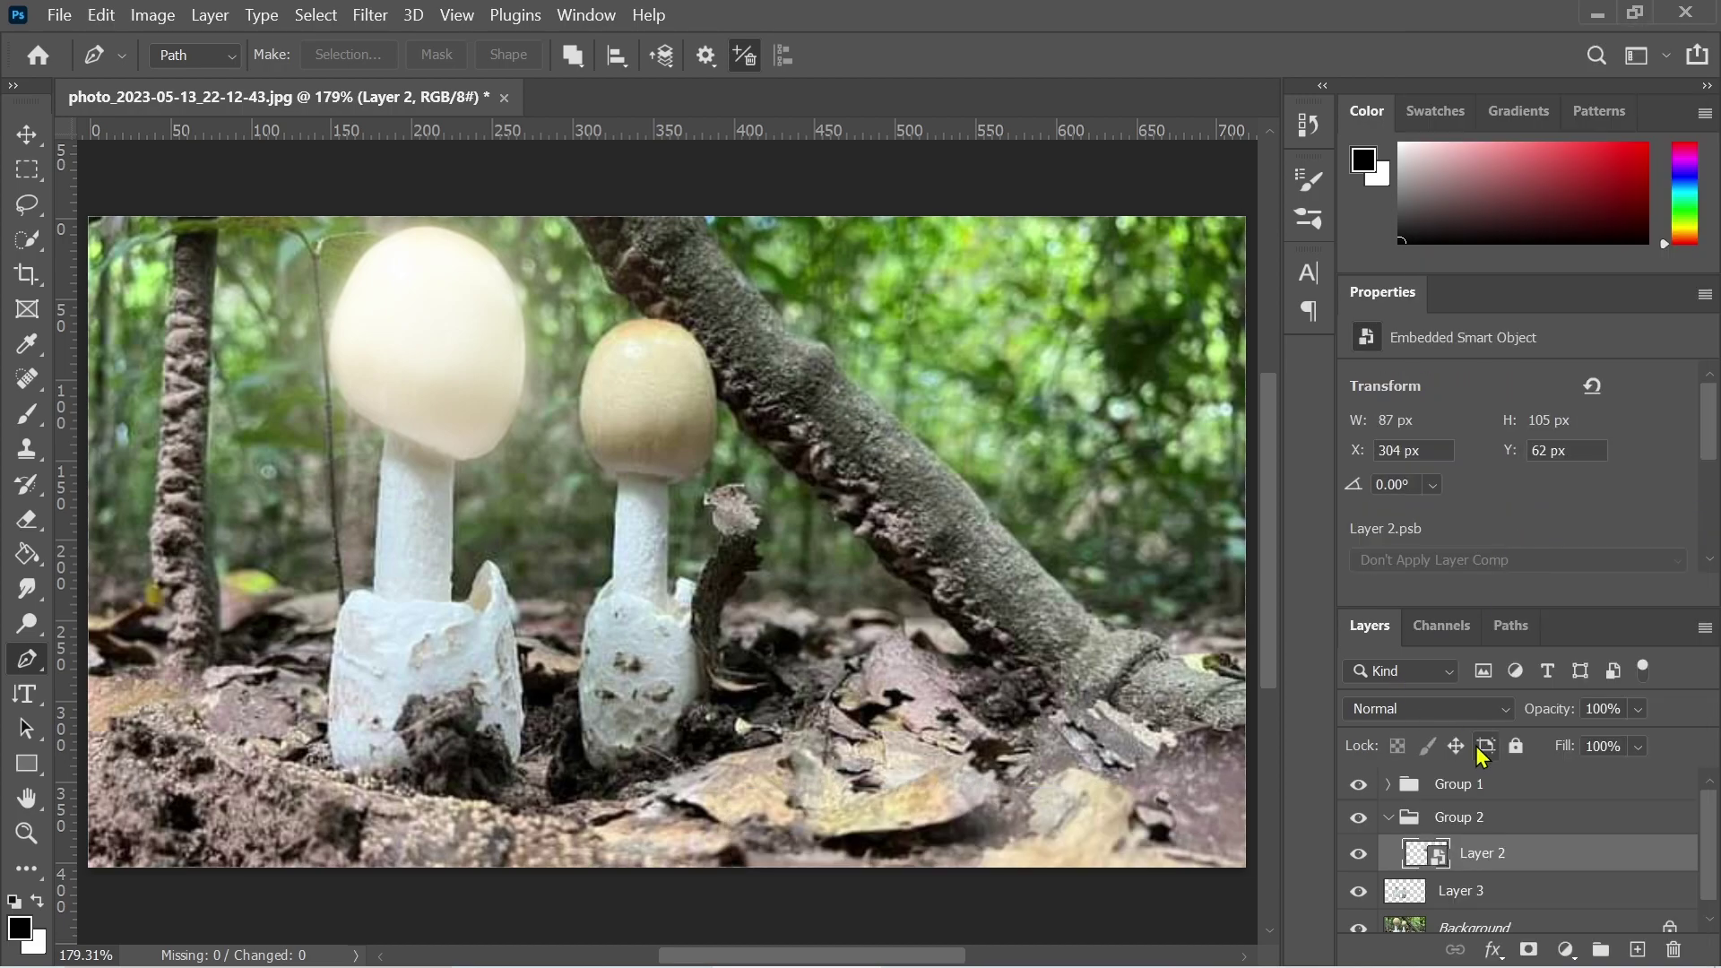
Duplicate the small cap's smart object and set the copy's blend mode to Screen.
key(ctrl+j)
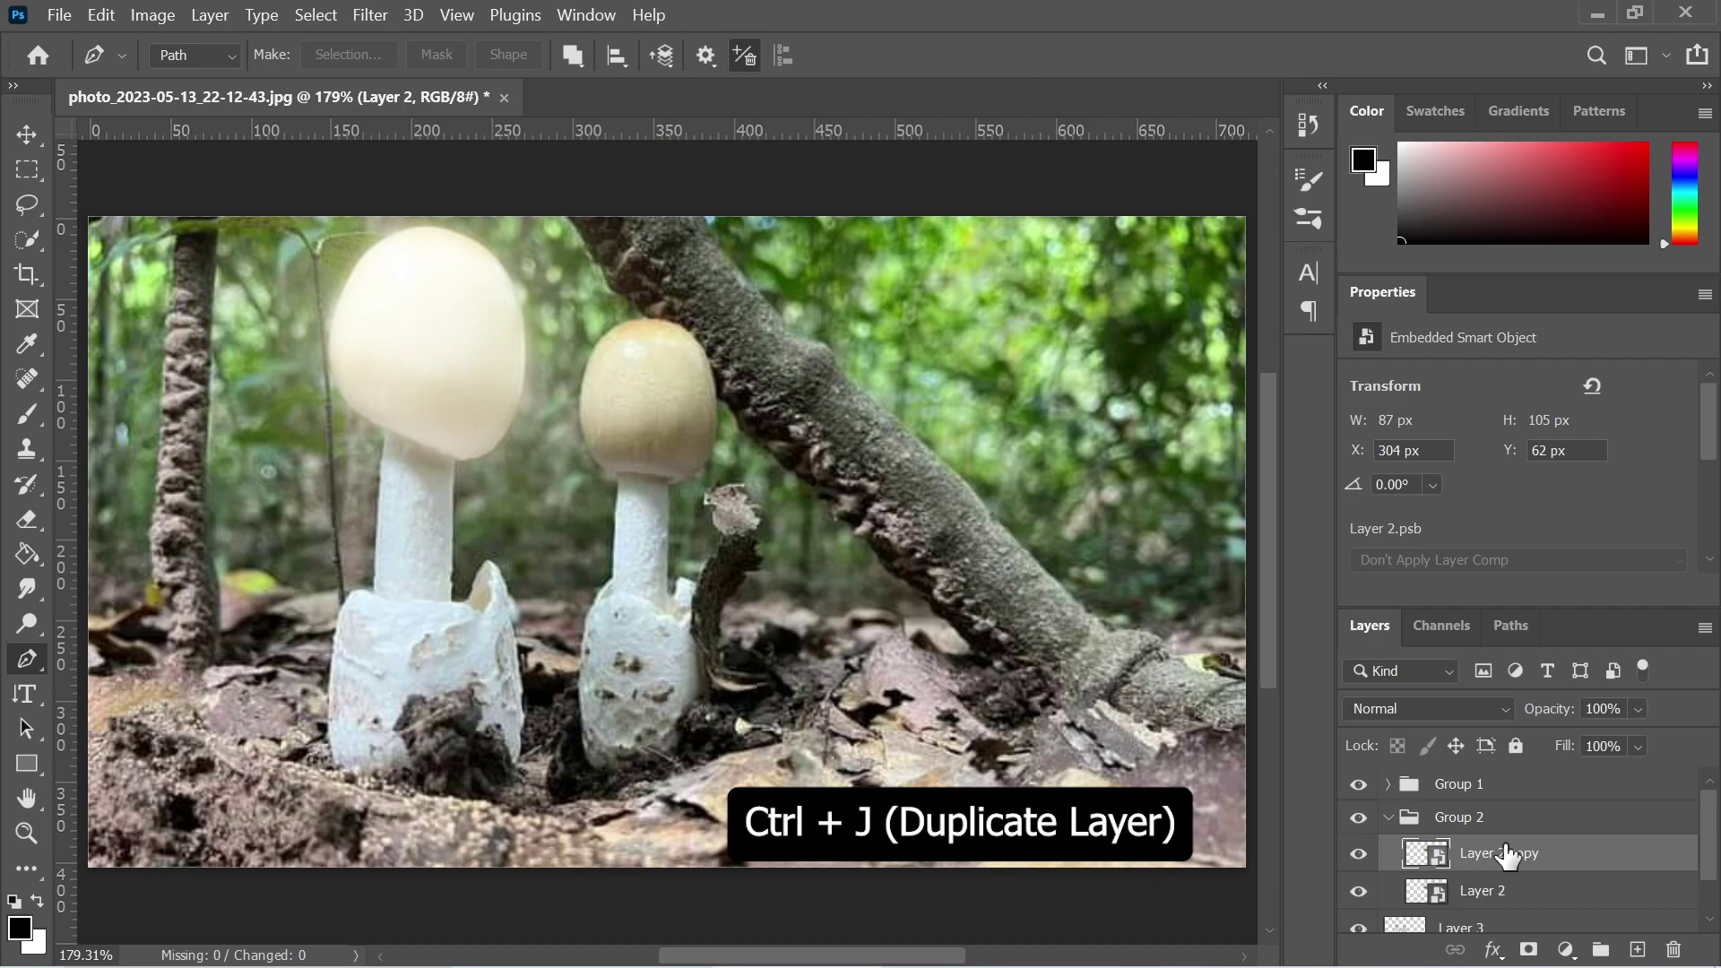
click(1419, 715)
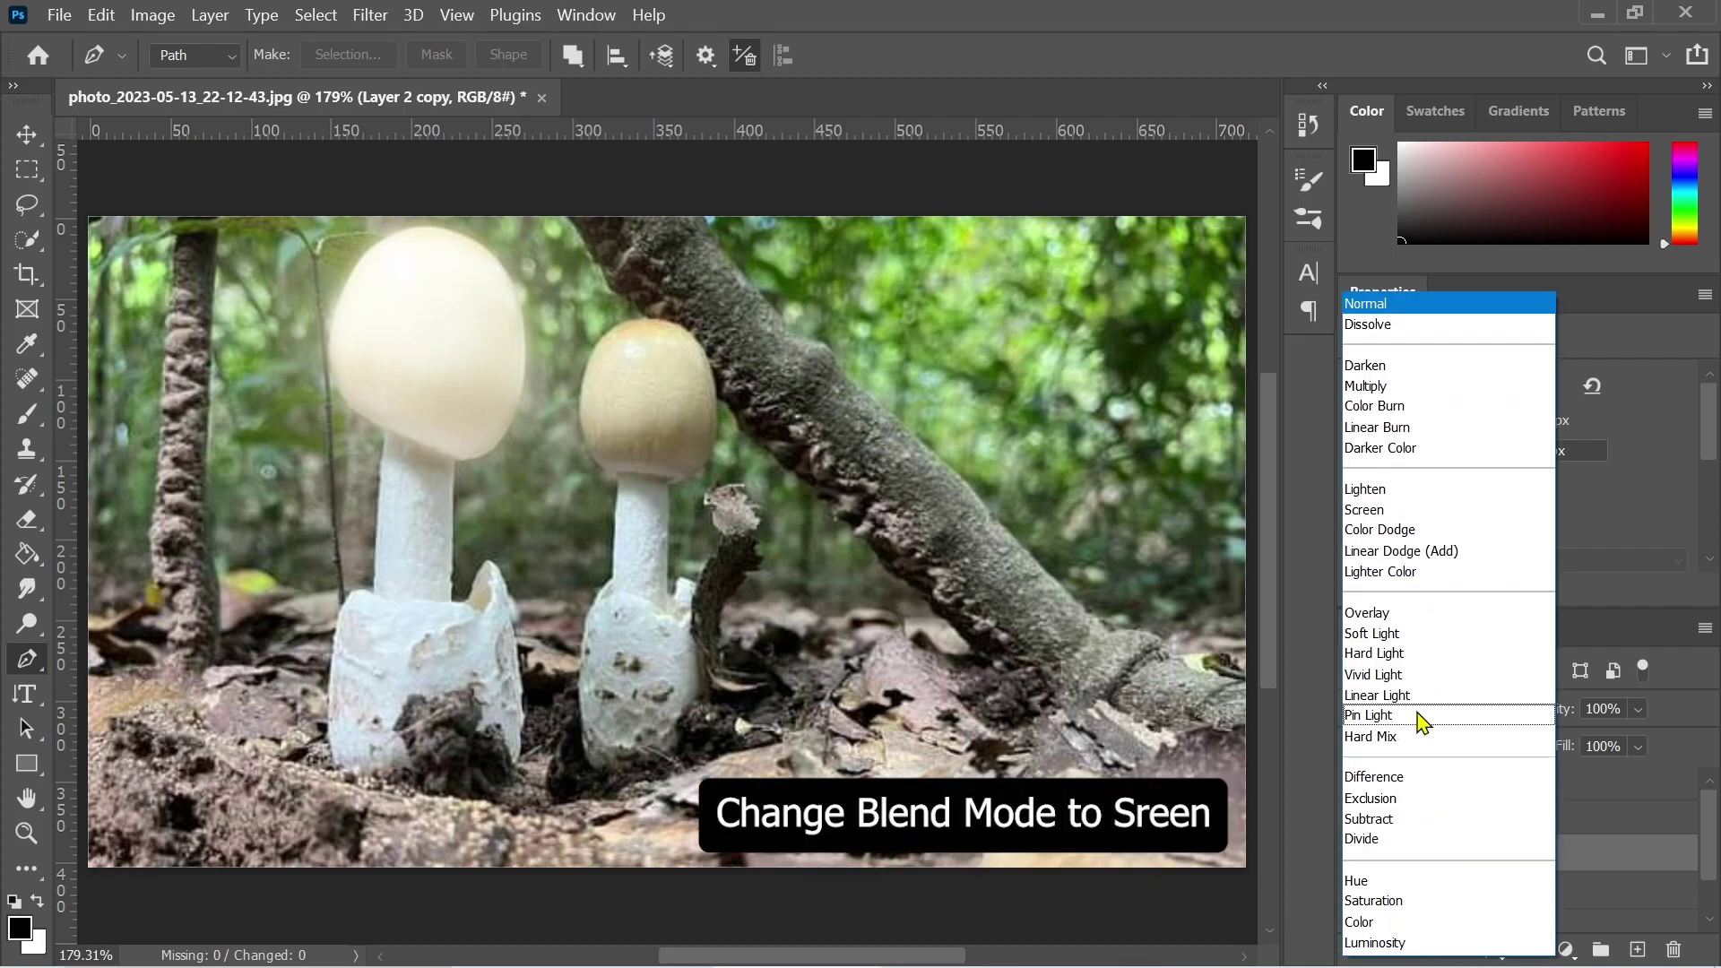
click(1372, 509)
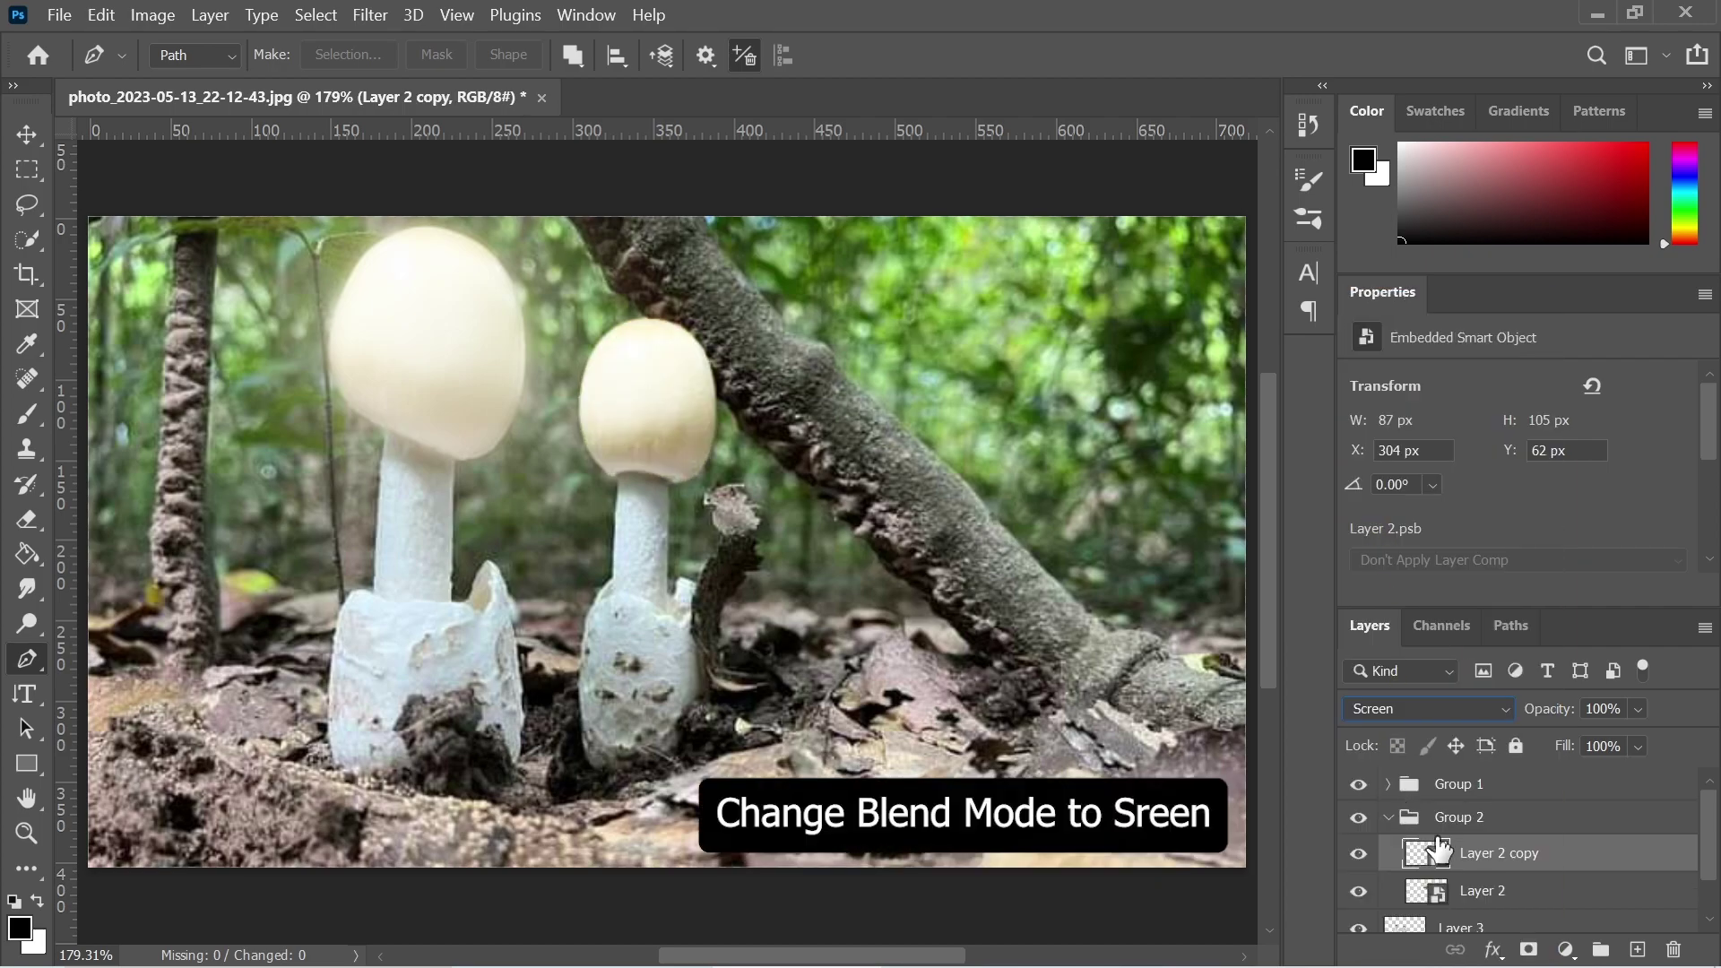
Apply a Gaussian Blur with a 5-pixel radius to the small cap's Screen-blended copy.
click(369, 15)
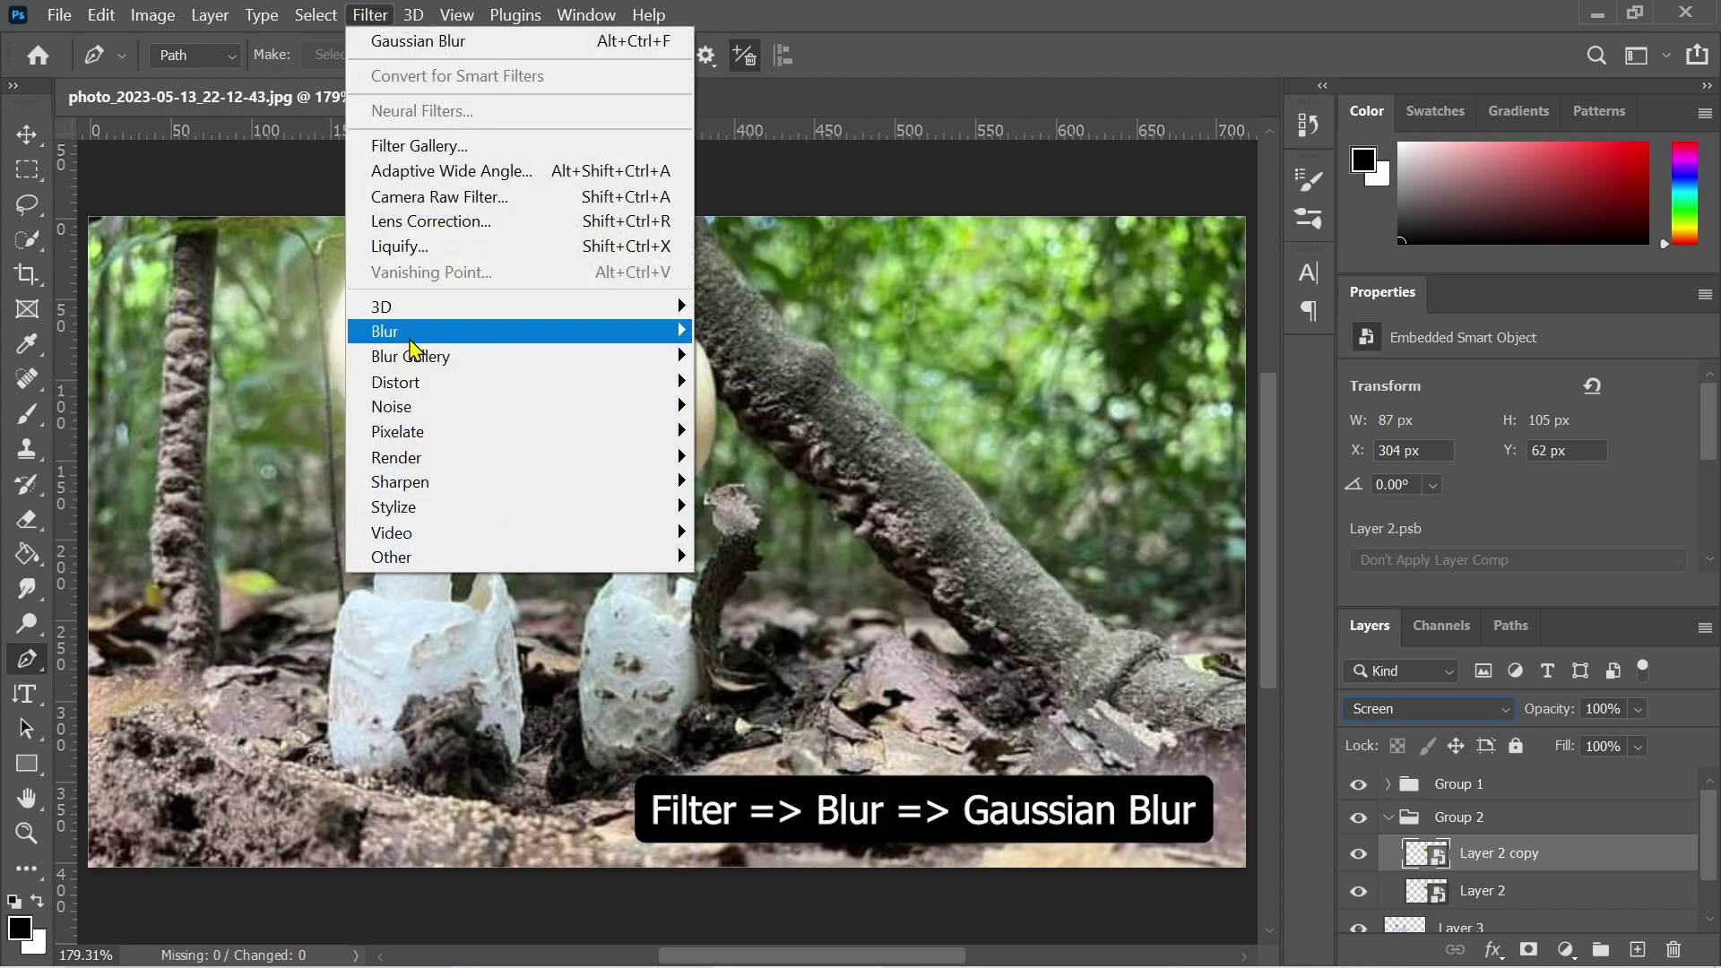
mouse_move(414, 348)
click(296, 433)
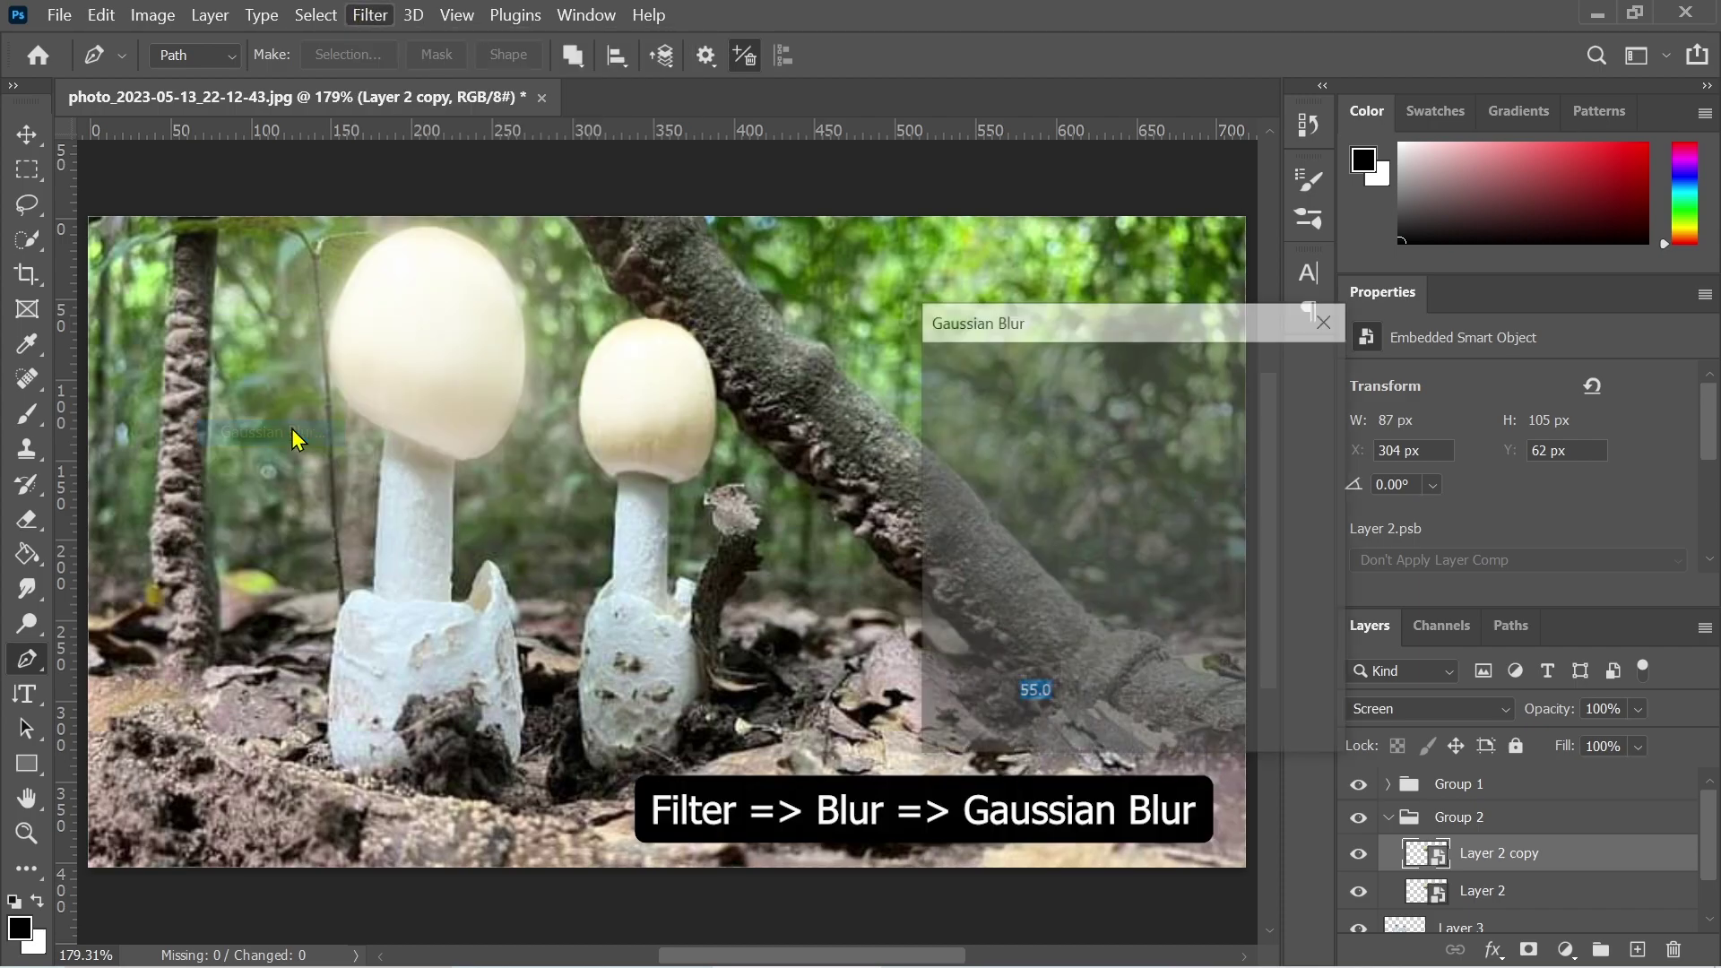
text(5)
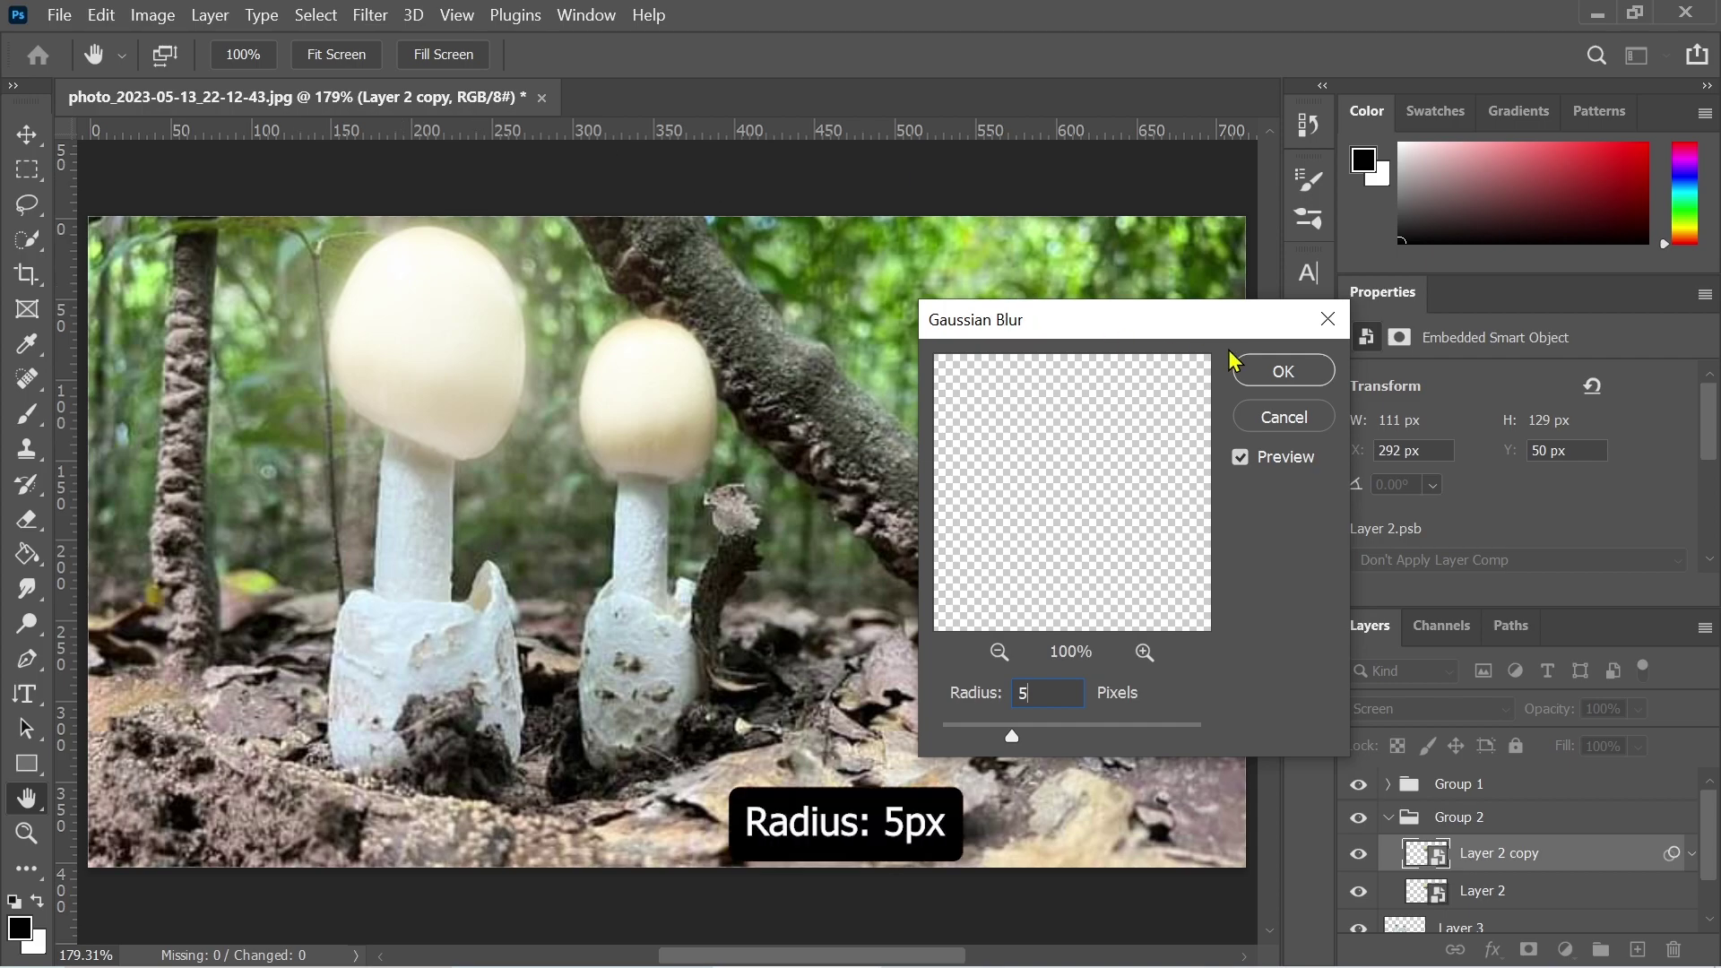
click(1283, 371)
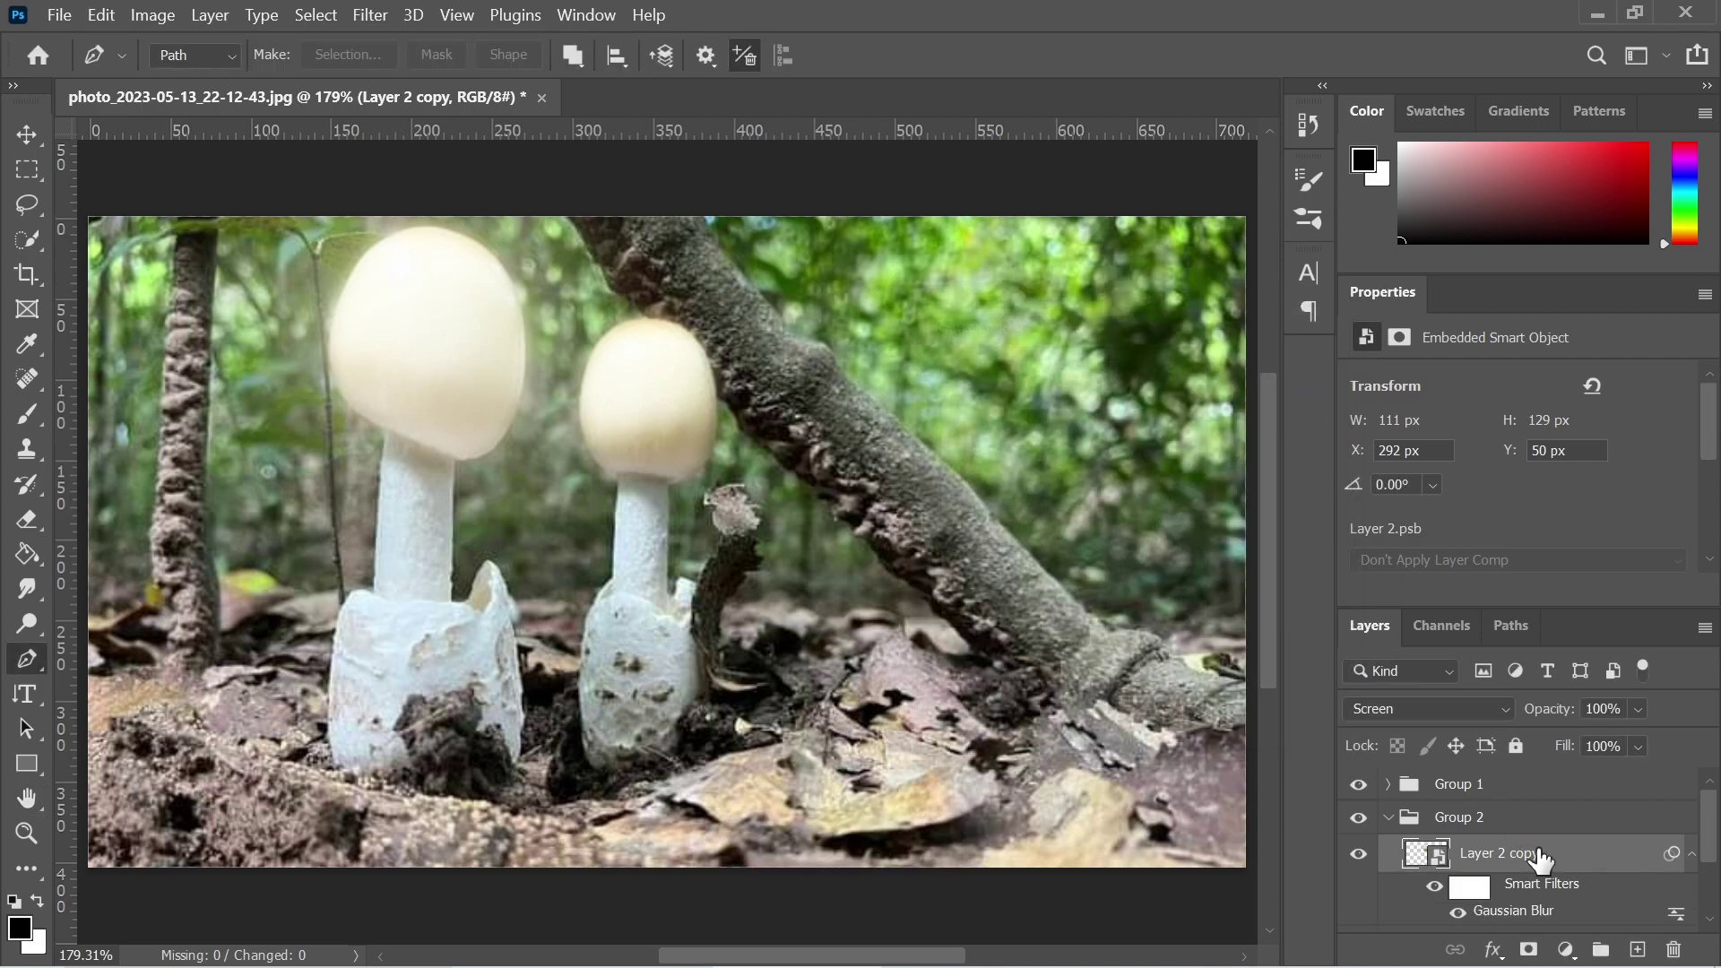
Duplicate the blurred small cap layer and set the duplicate's Gaussian Blur radius to 50 pixels.
key(ctrl+j)
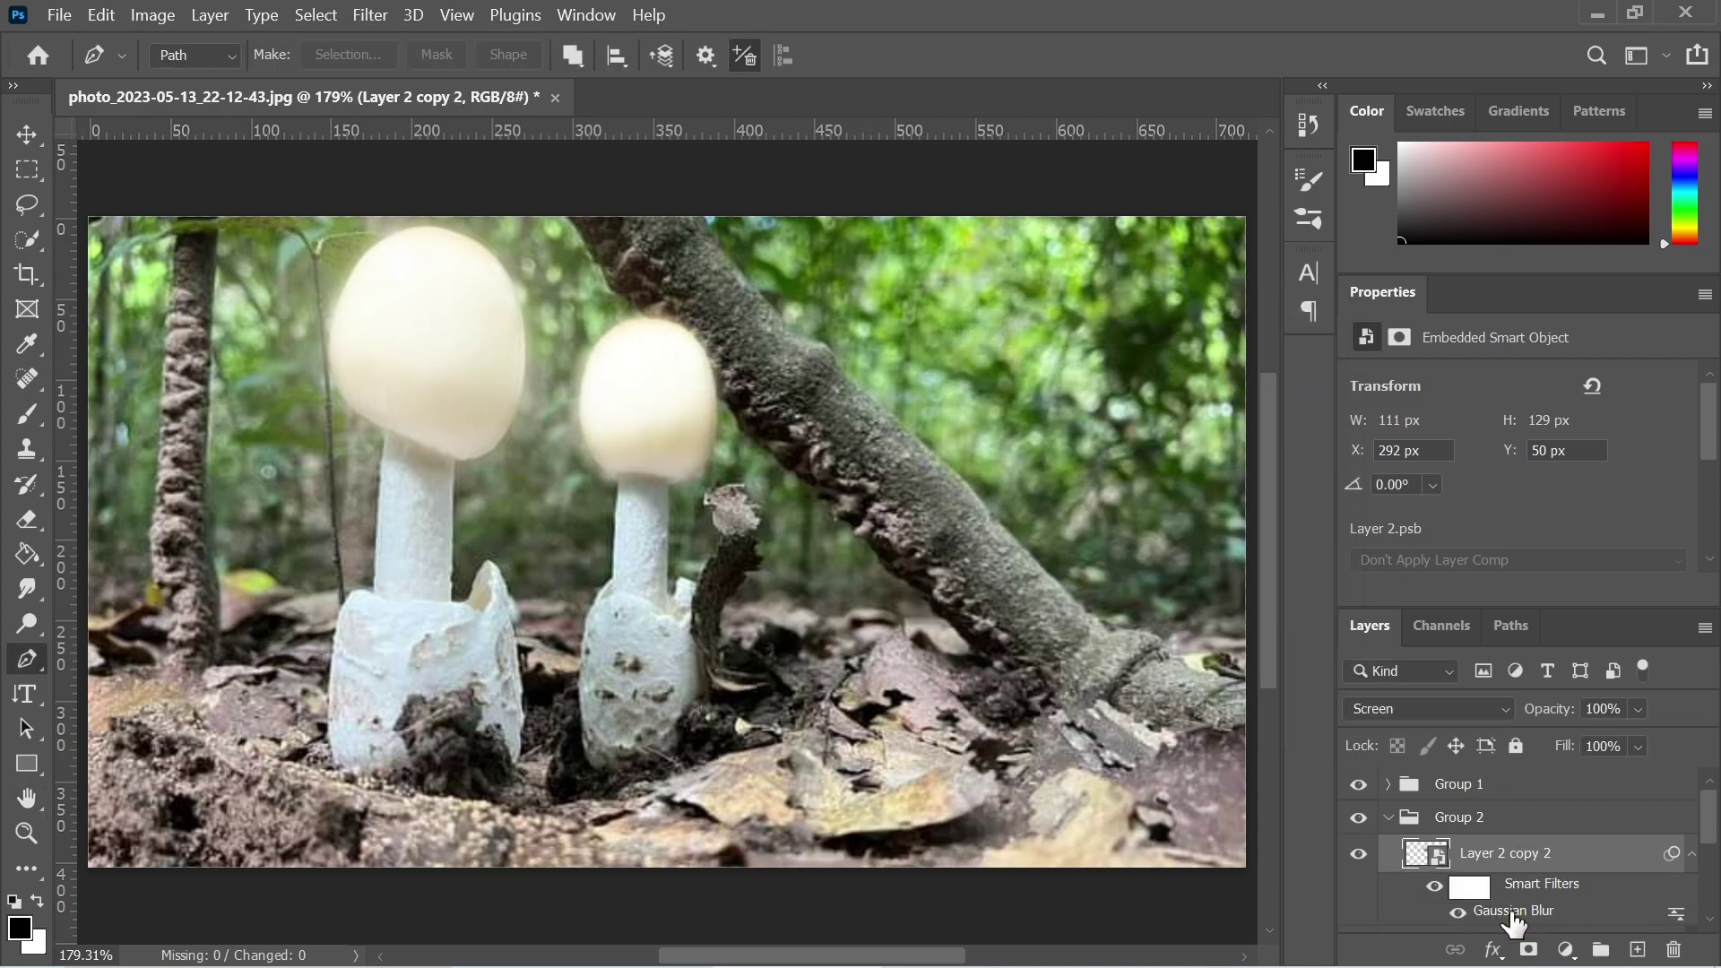
double_click(1513, 912)
text(50)
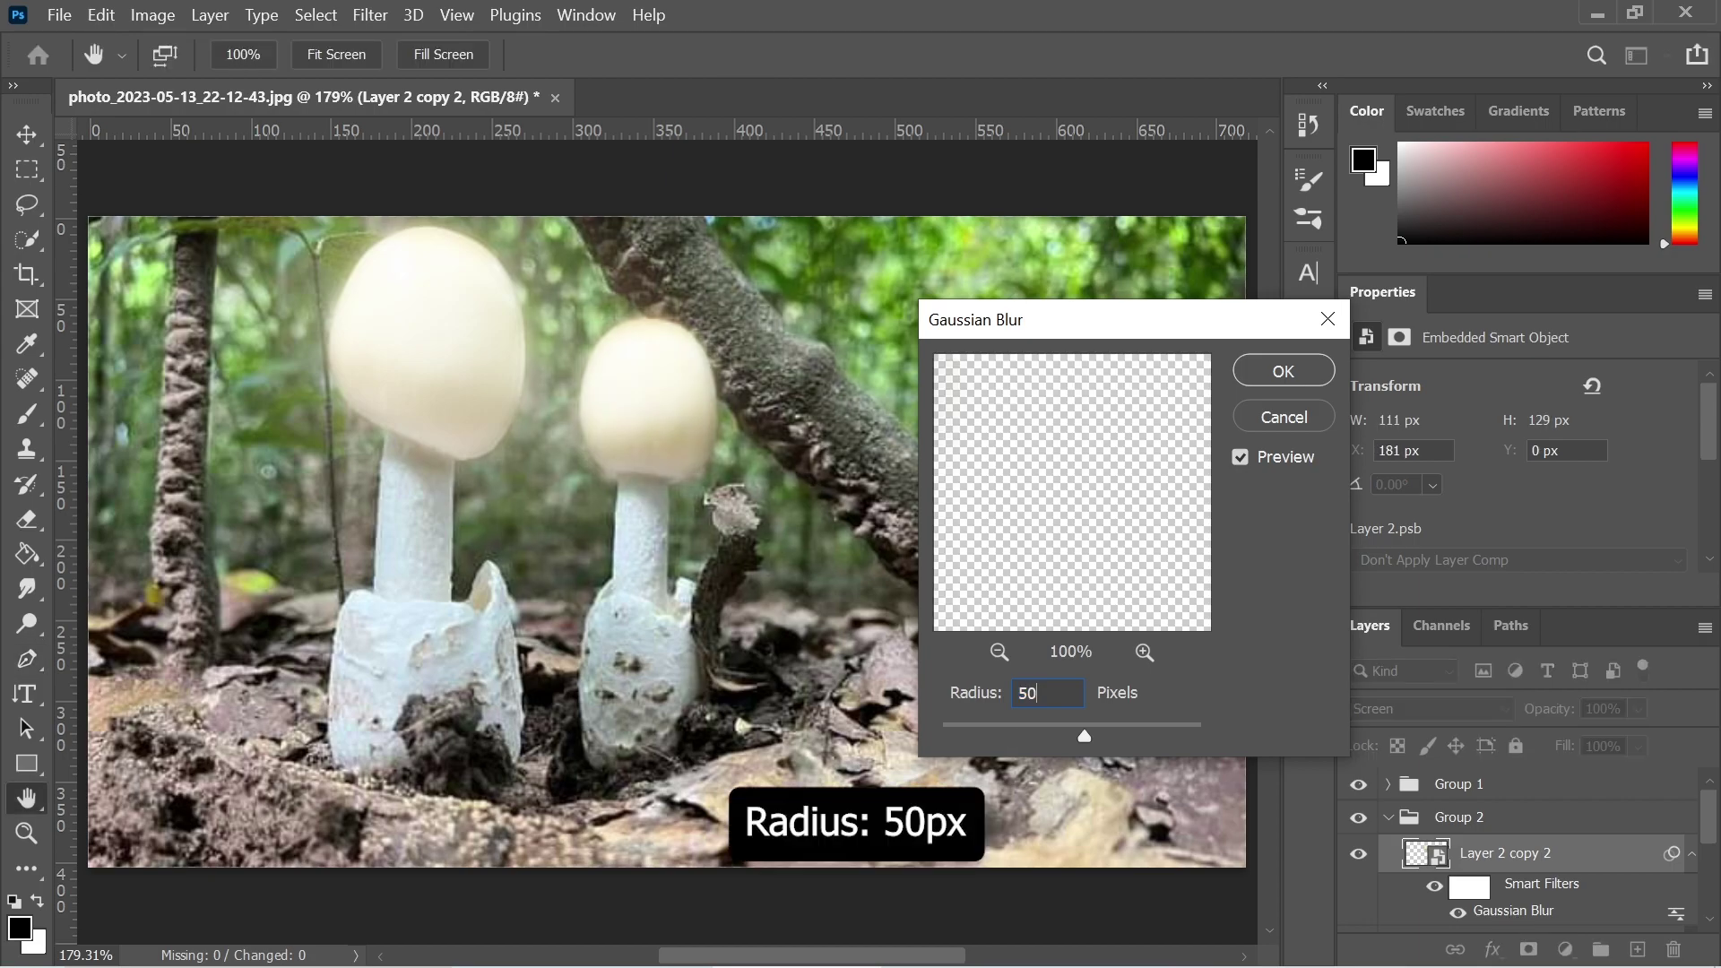
click(1282, 371)
key(p)
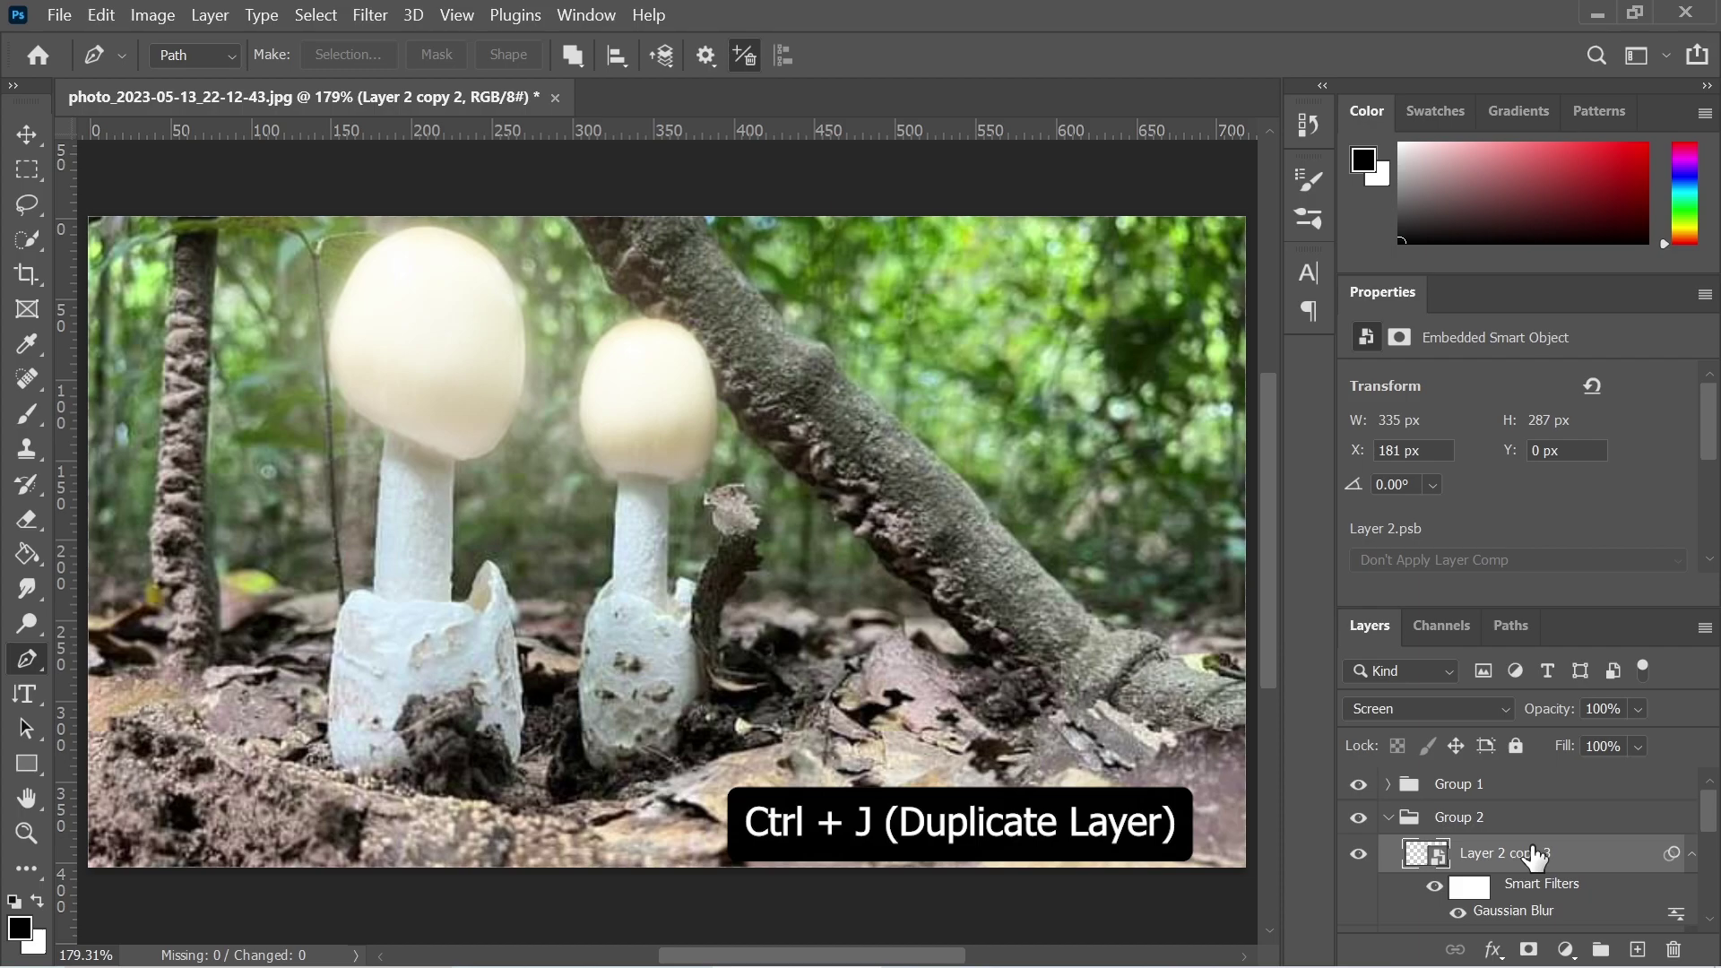
Duplicate the 50-pixel blur layer of the small cap, set the new copy's Gaussian Blur radius to 55 pixels, and collapse Group 2.
double_click(1515, 911)
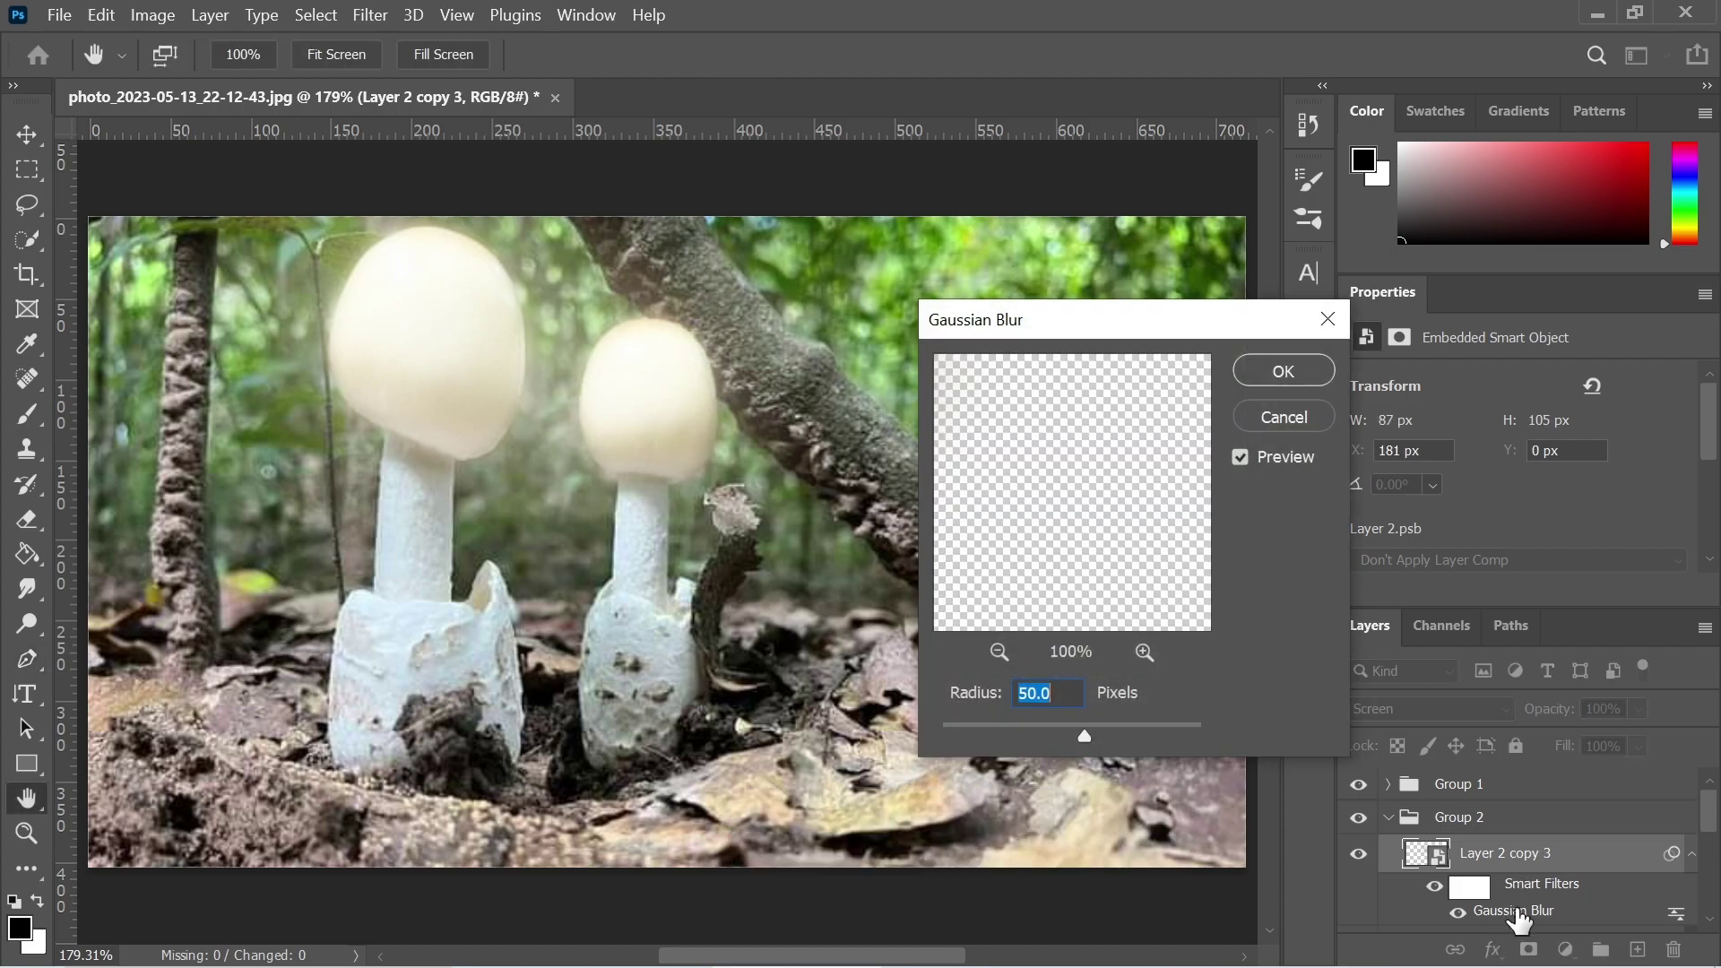
text(55)
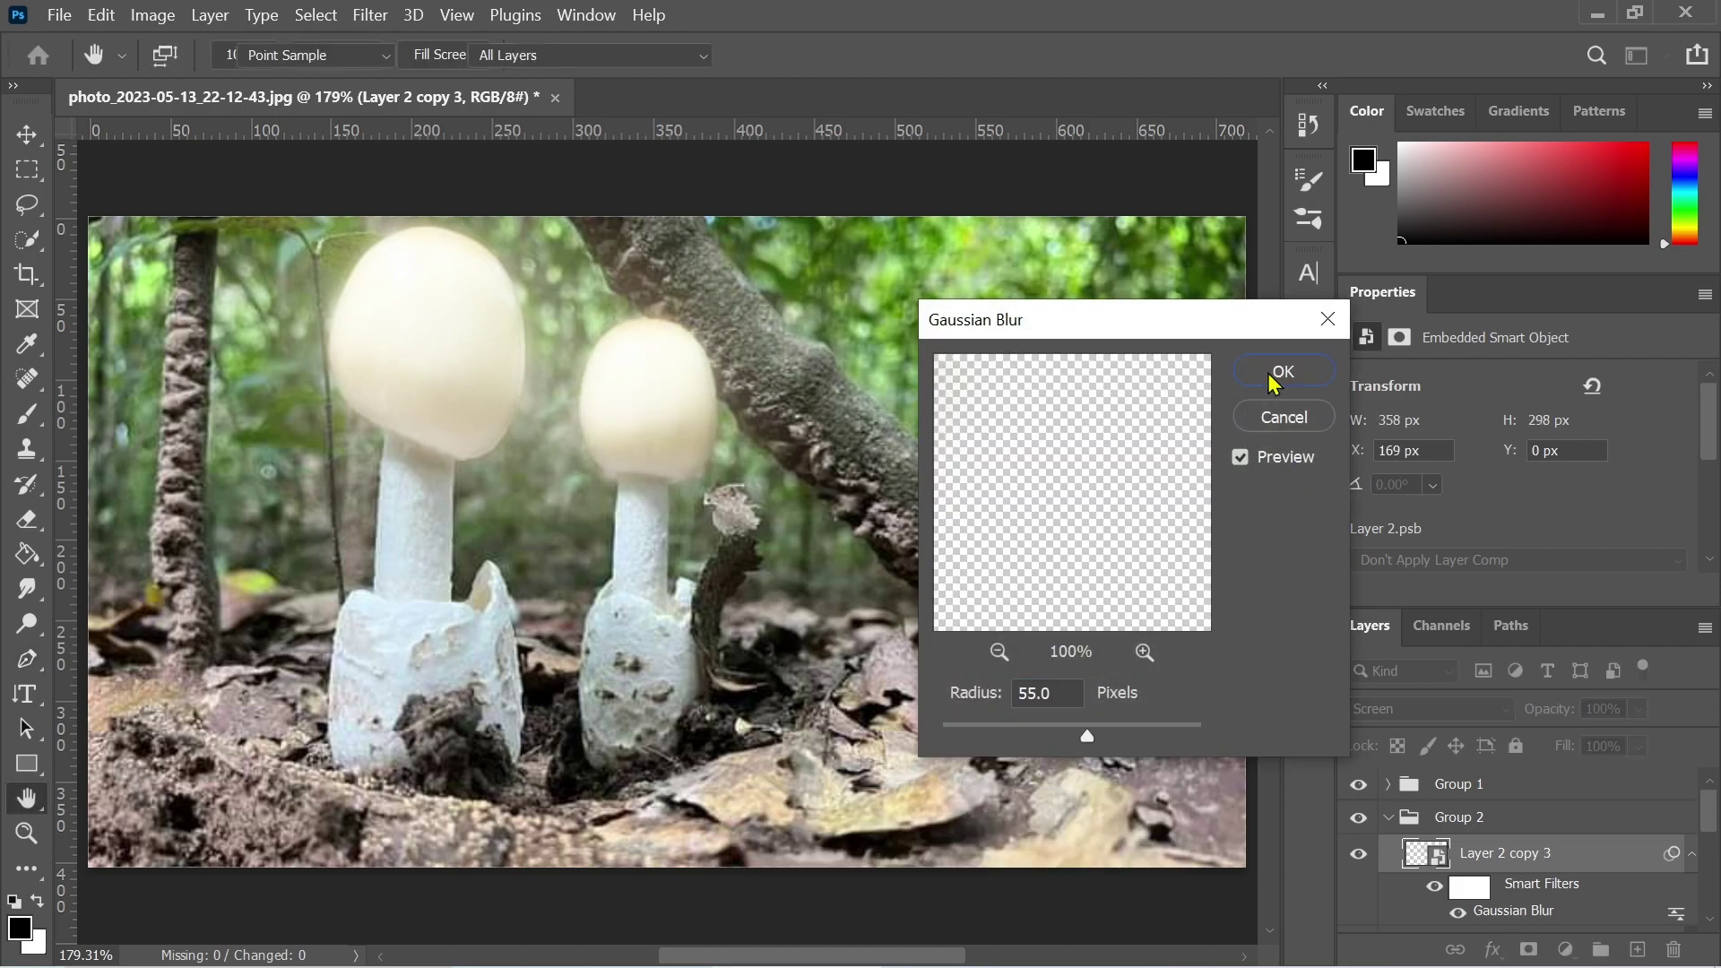
click(1268, 373)
key(p)
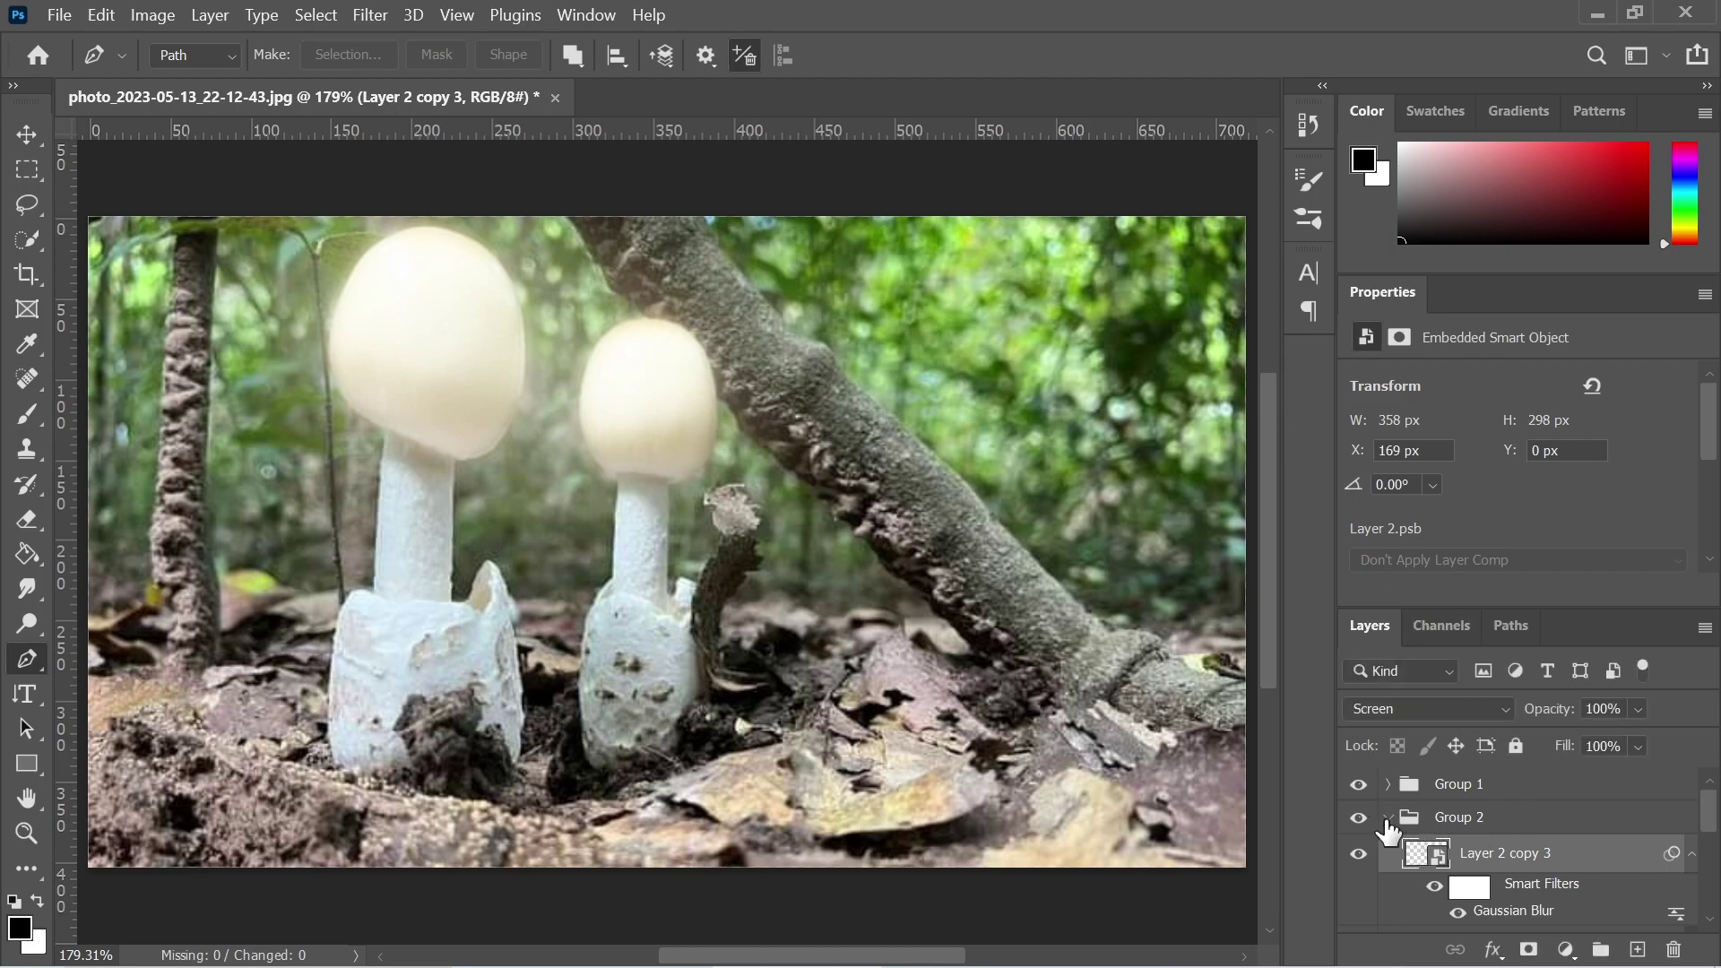
click(1388, 819)
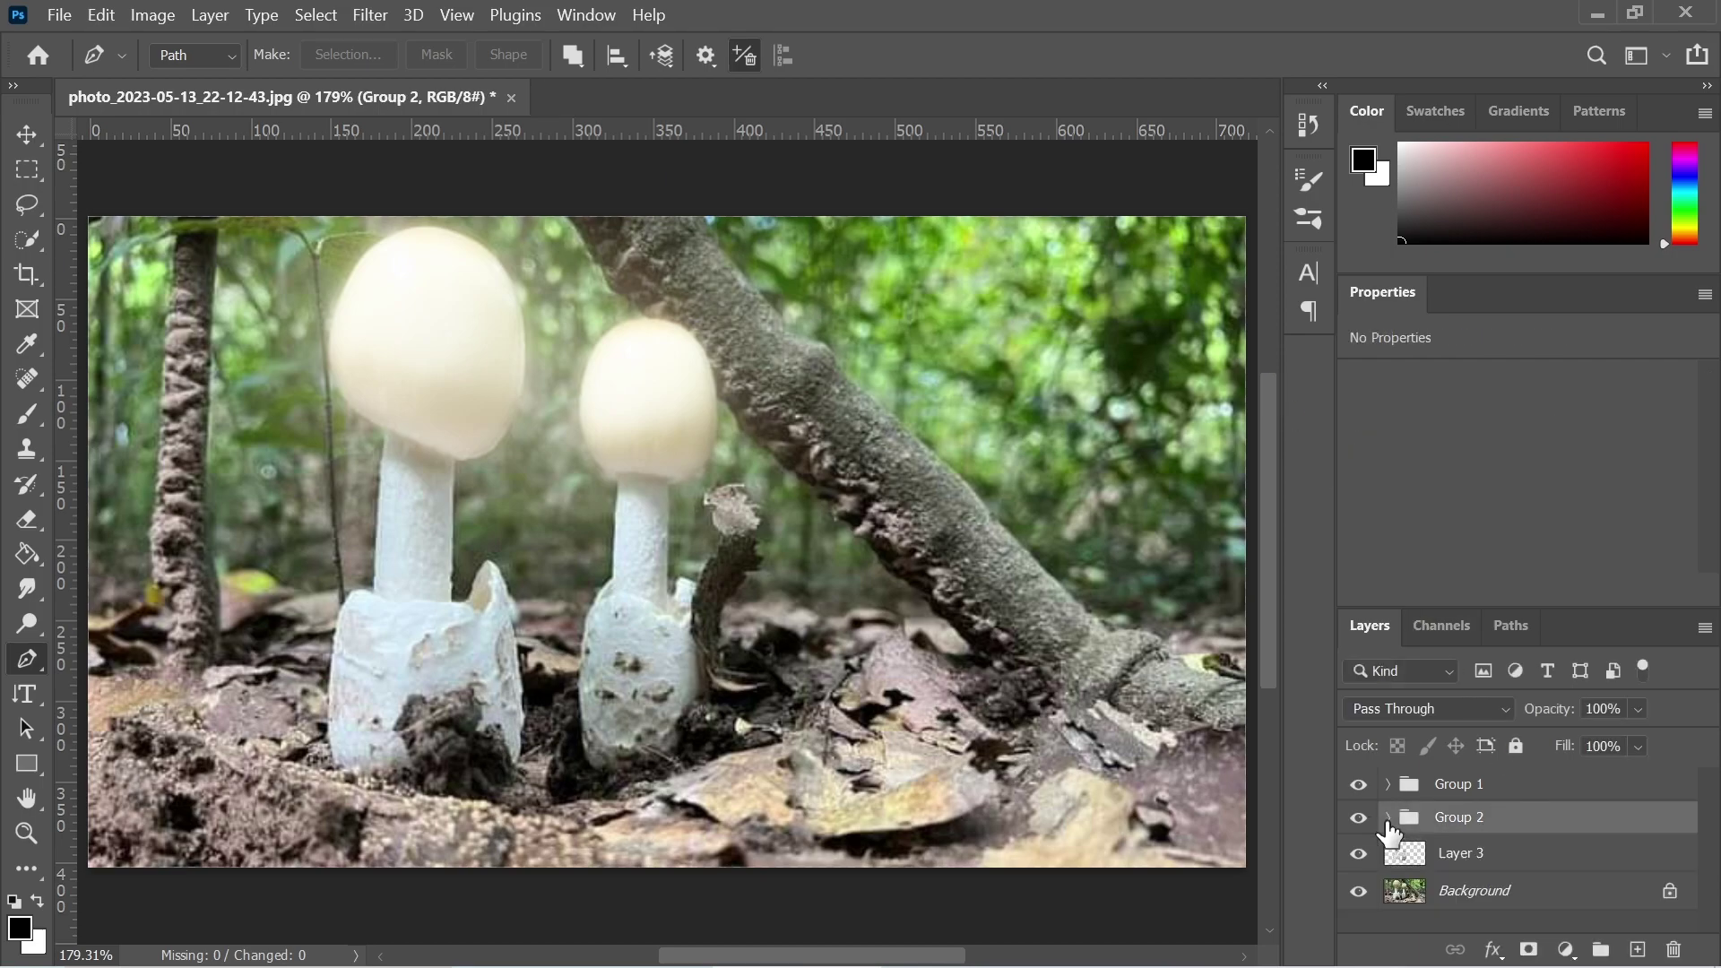
Add a Hue/Saturation adjustment layer above Group 1 and turn on Colorize for it.
click(1482, 788)
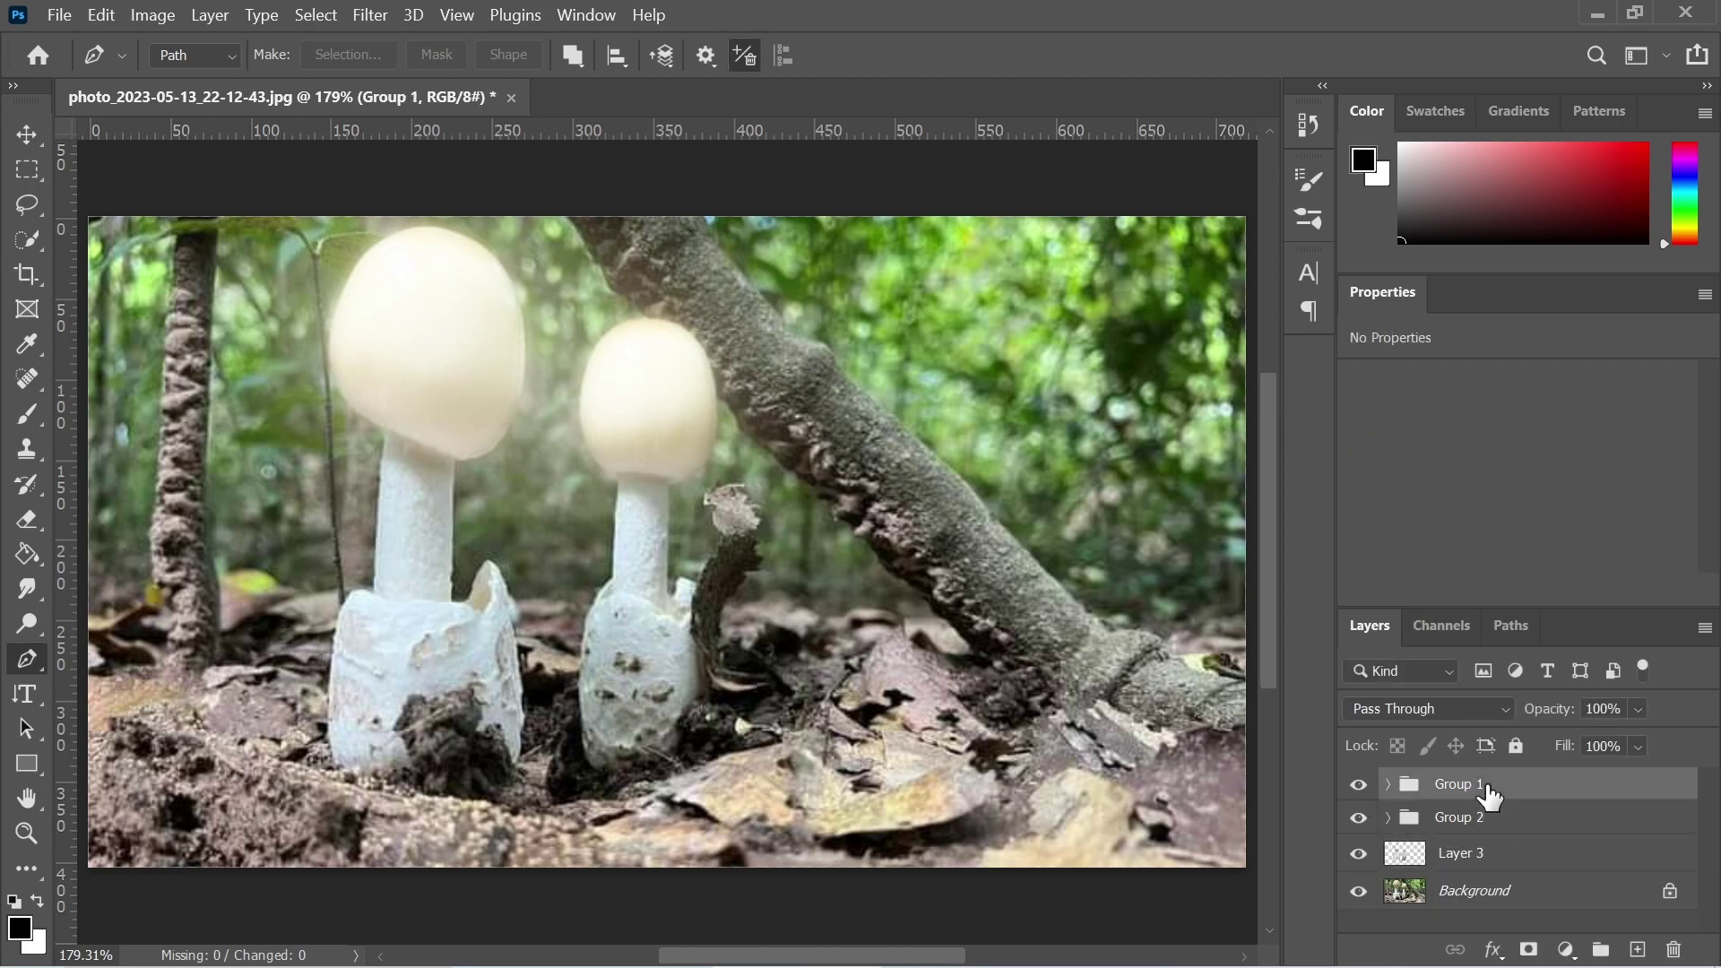
click(1567, 958)
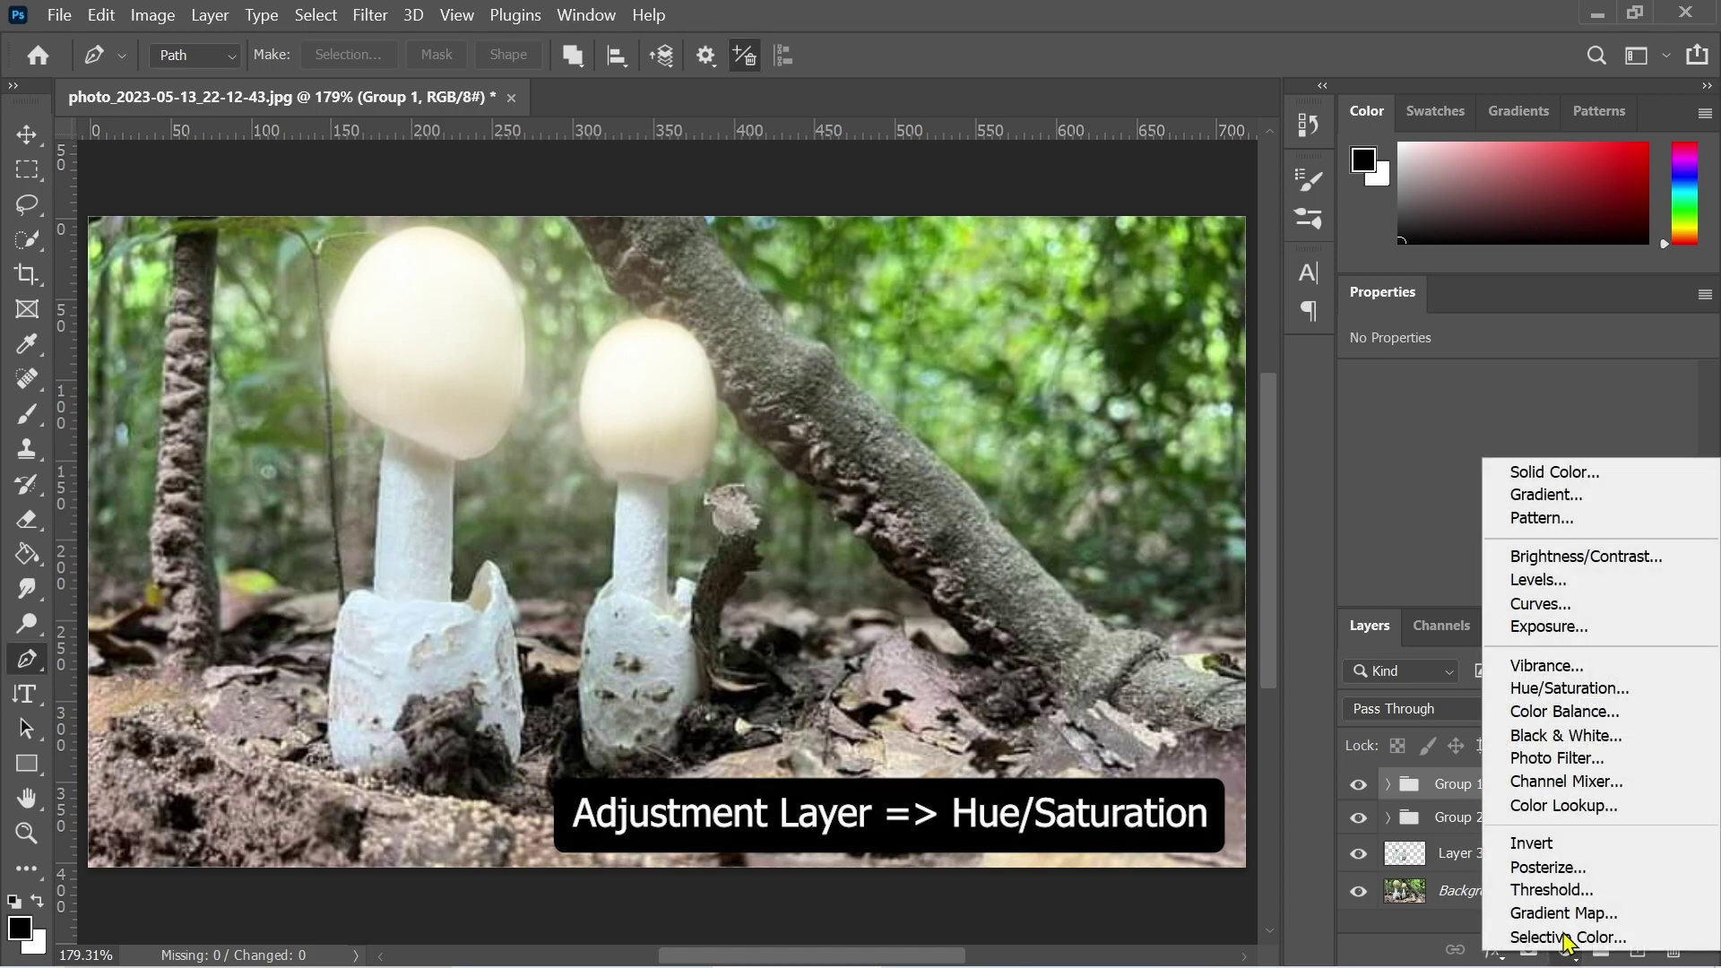
click(1580, 696)
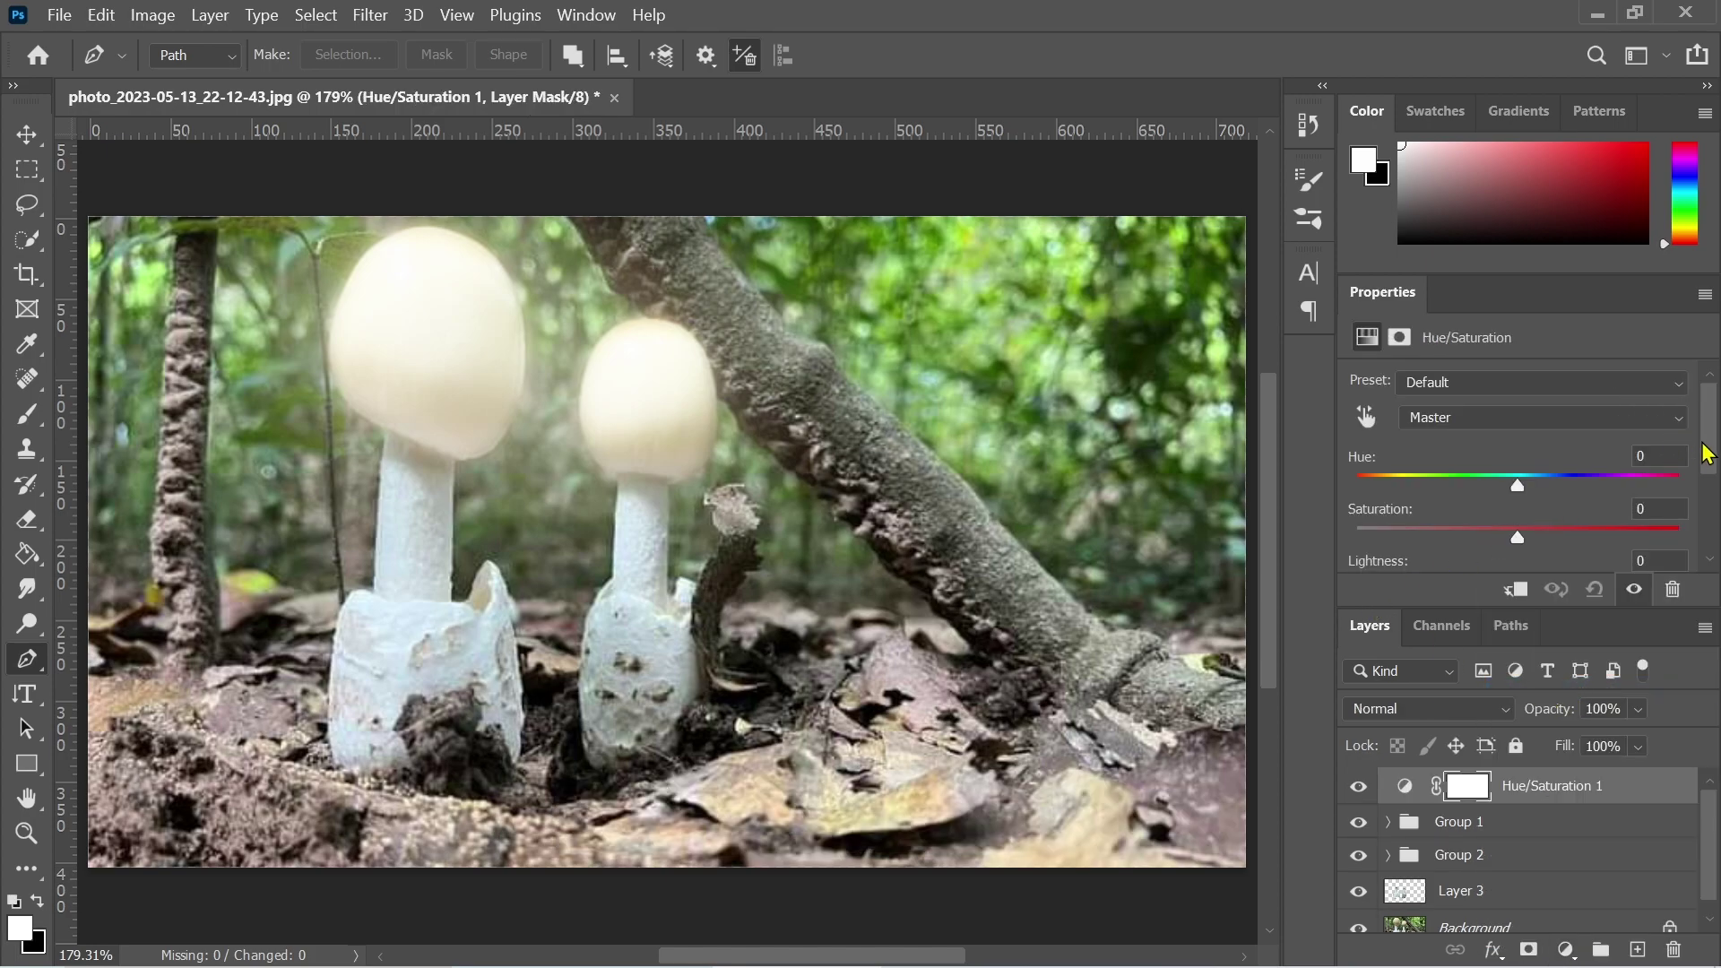
scroll(1712, 453, down, 2)
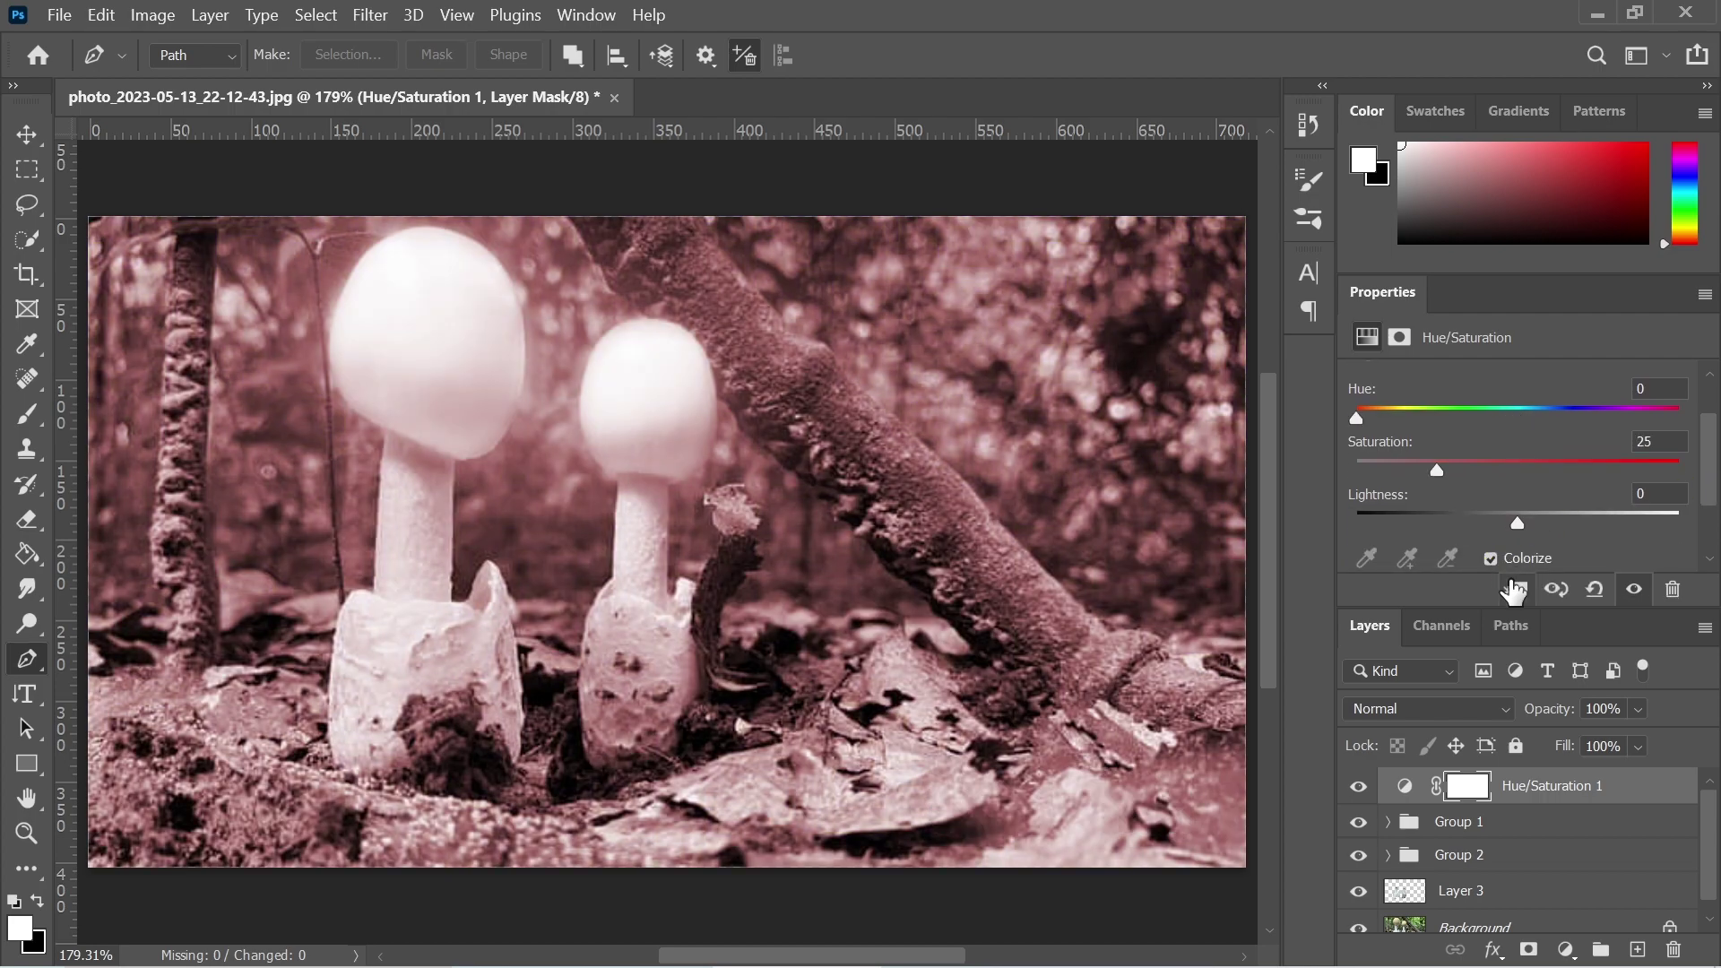
Clip the colorizing Hue/Saturation adjustment to Group 1 and set its Saturation to 100 and Hue to 55.
click(1516, 590)
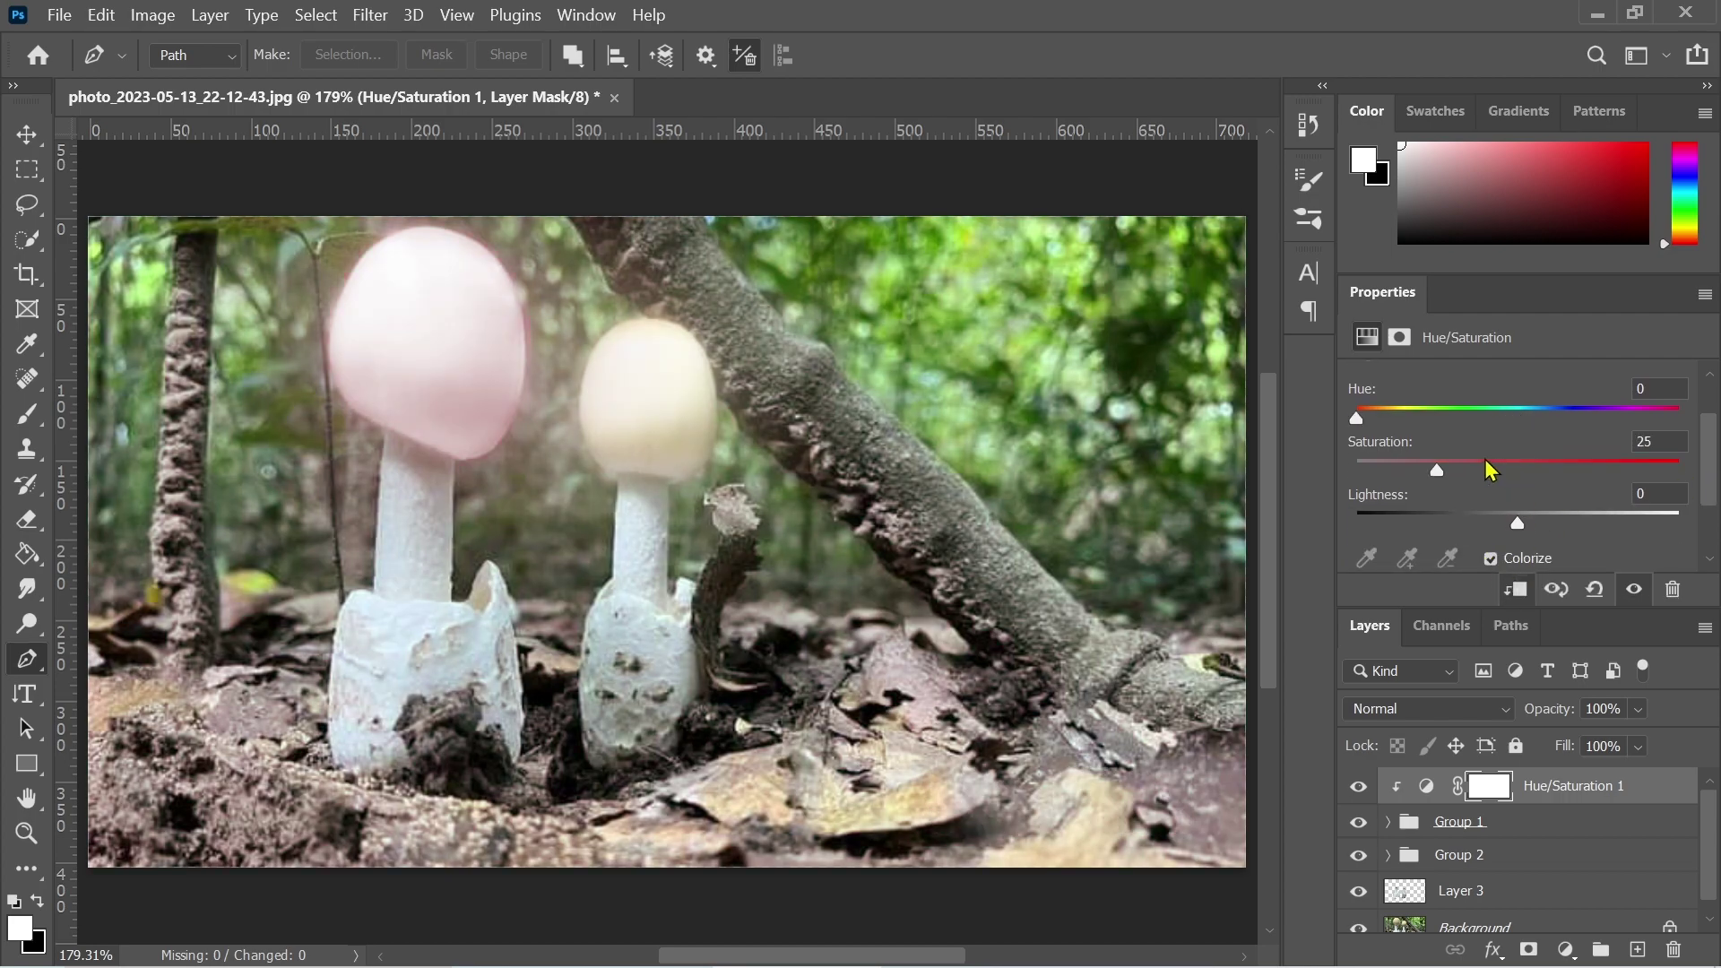
drag(1437, 472, 1619, 471)
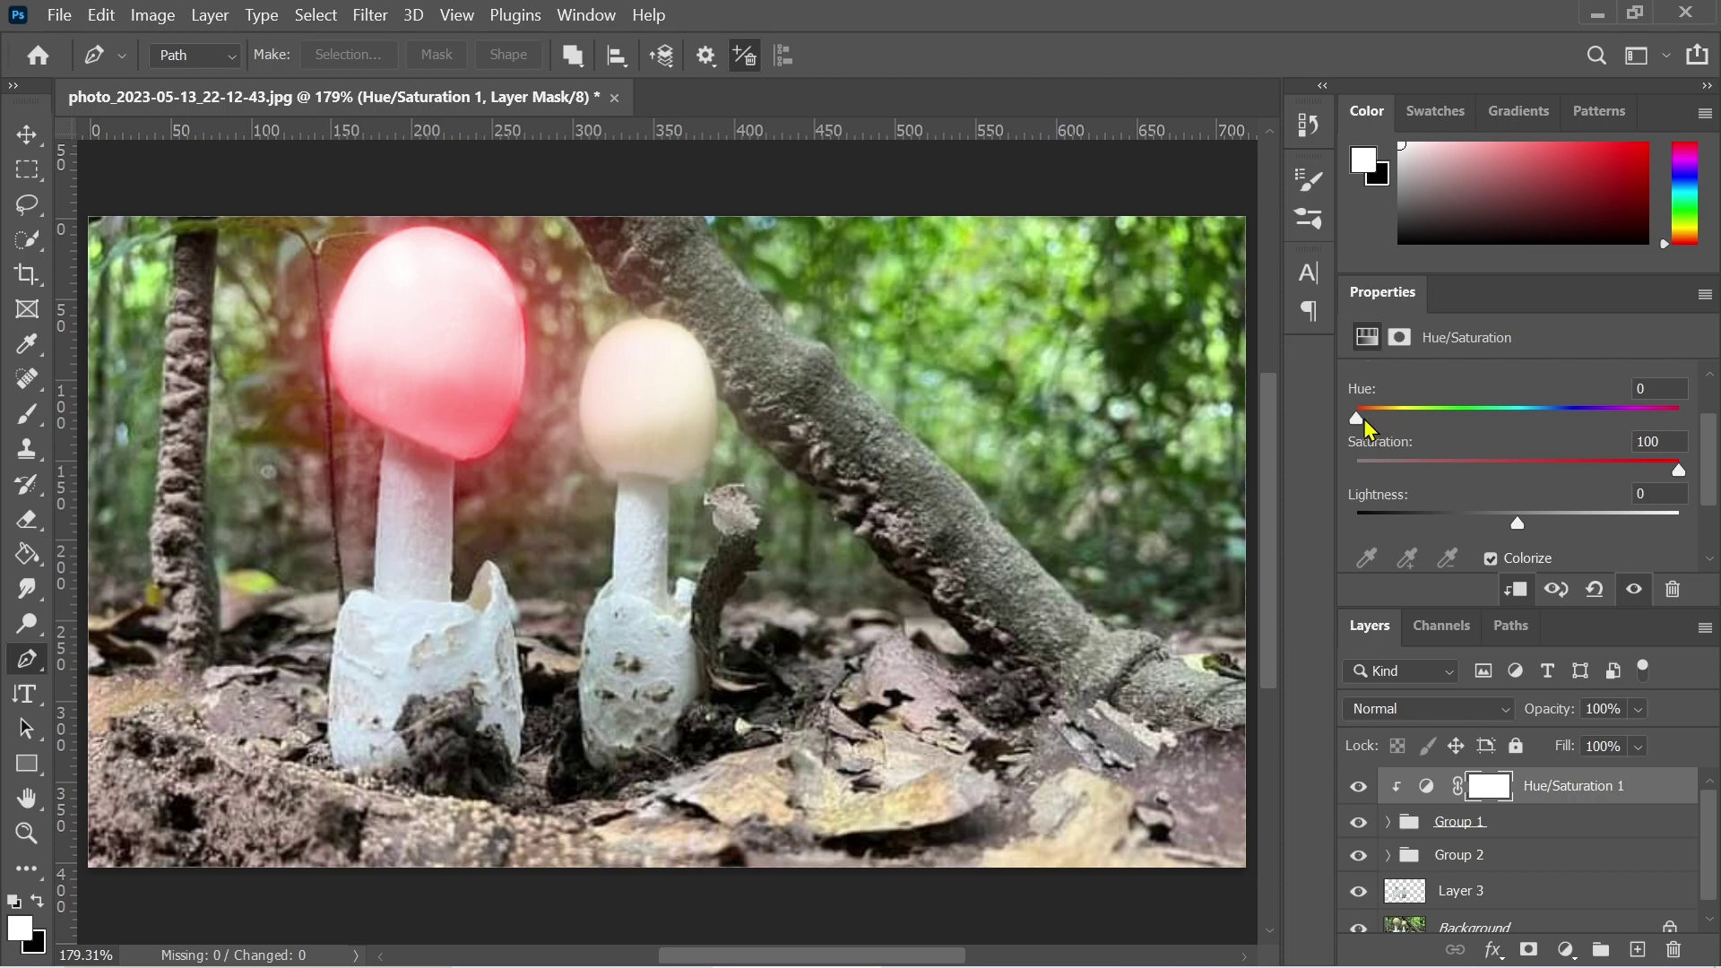
drag(1356, 418, 1405, 423)
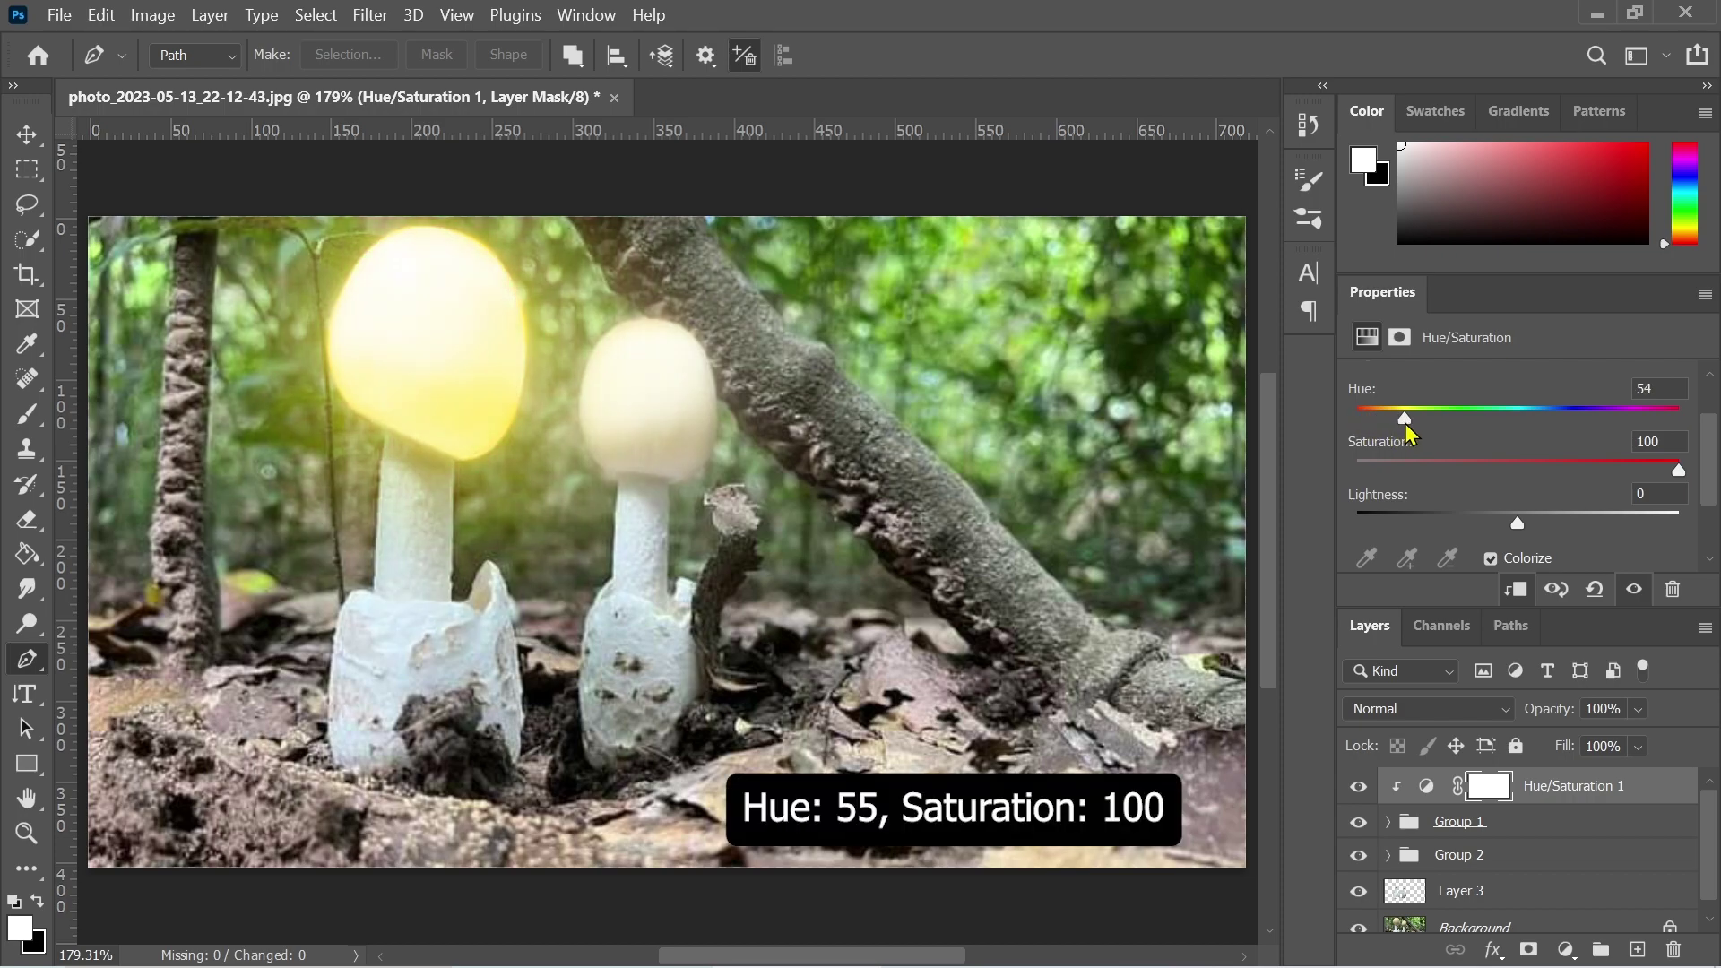
click(1655, 390)
text(55)
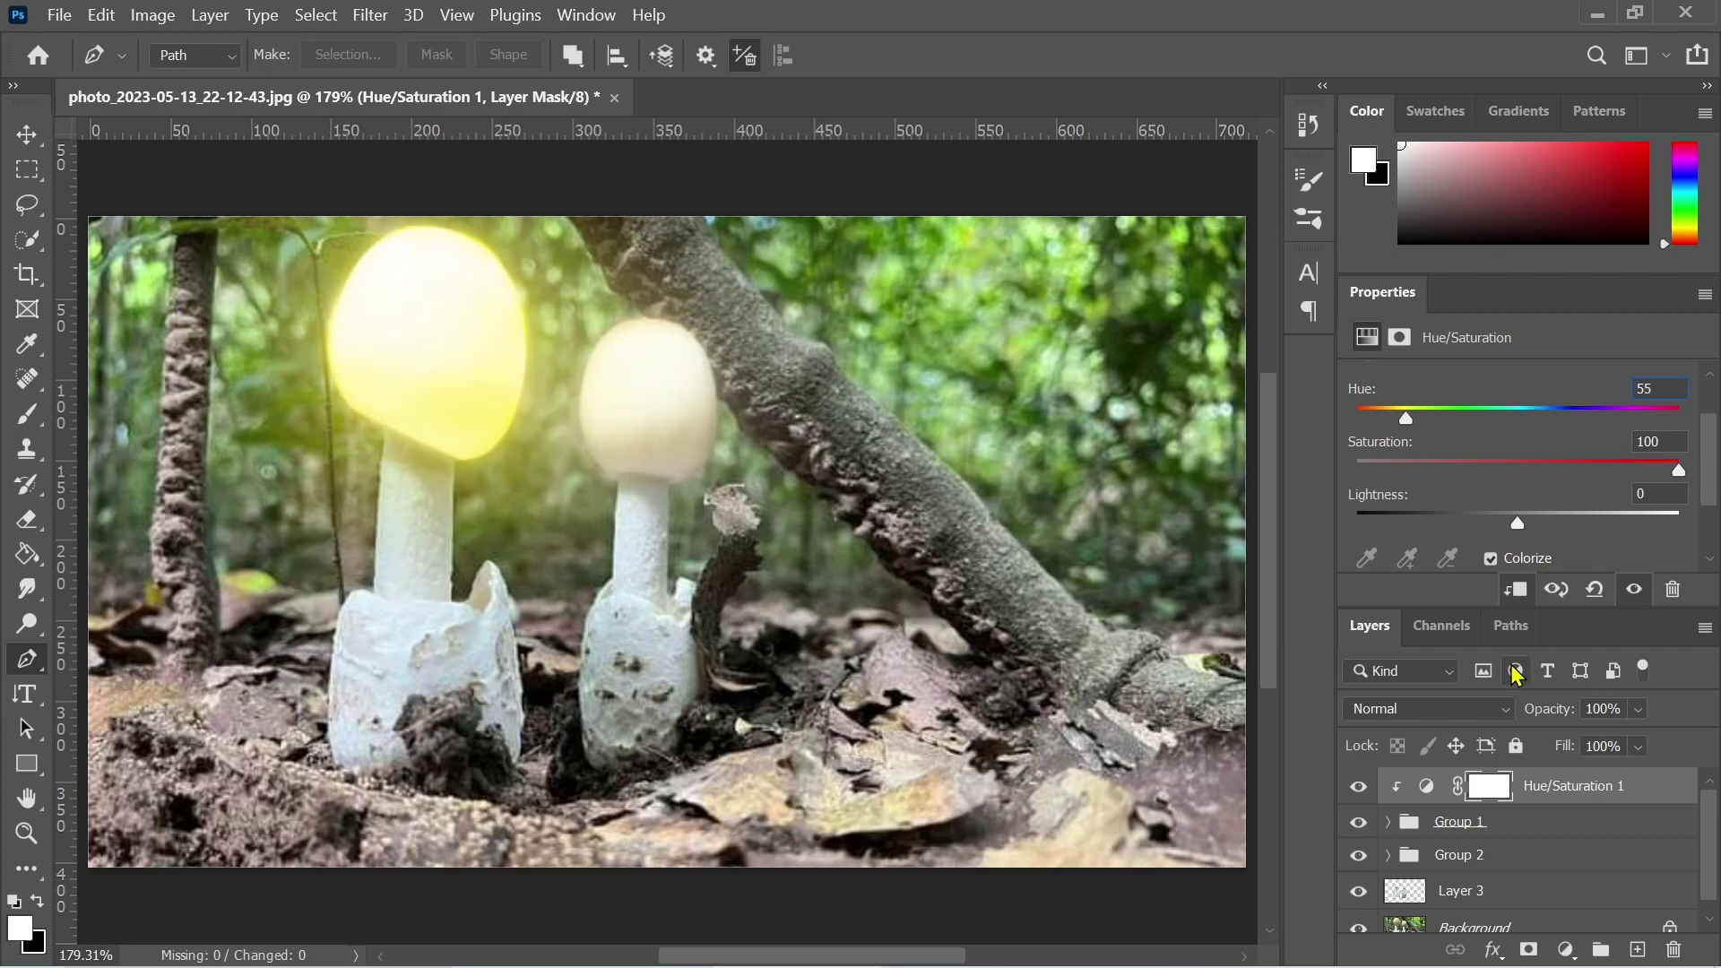
Add a Hue/Saturation adjustment layer above Group 2, turn on Colorize, and clip it to the group.
click(1455, 858)
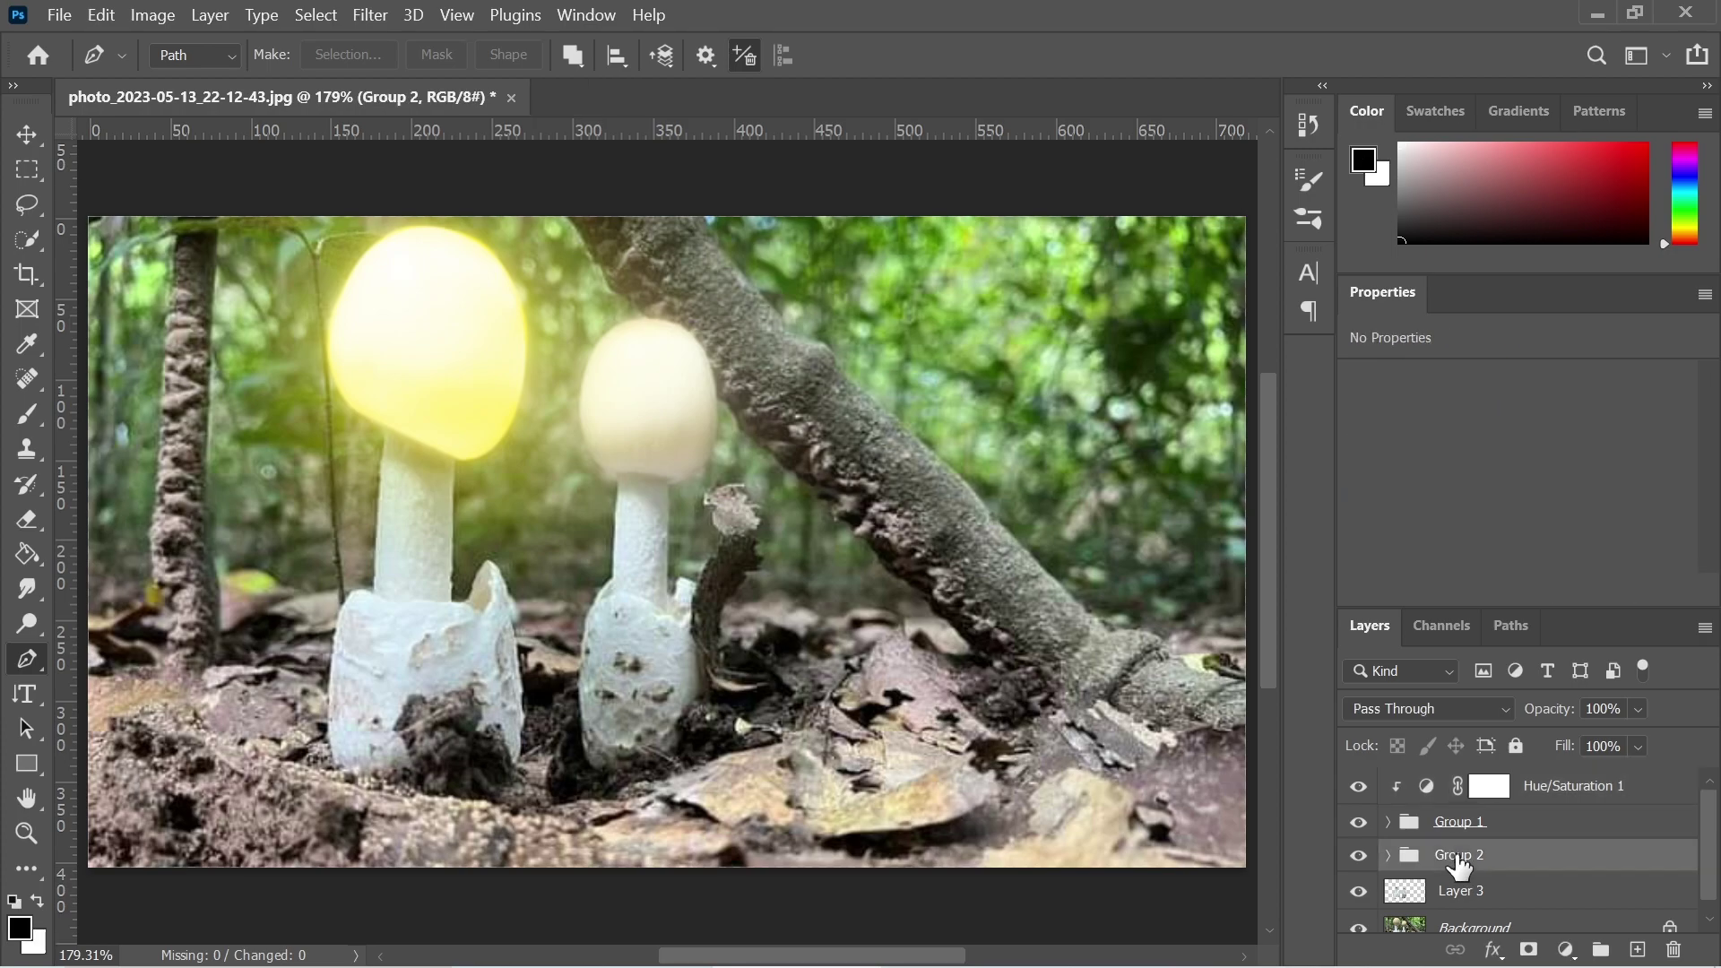
click(1566, 950)
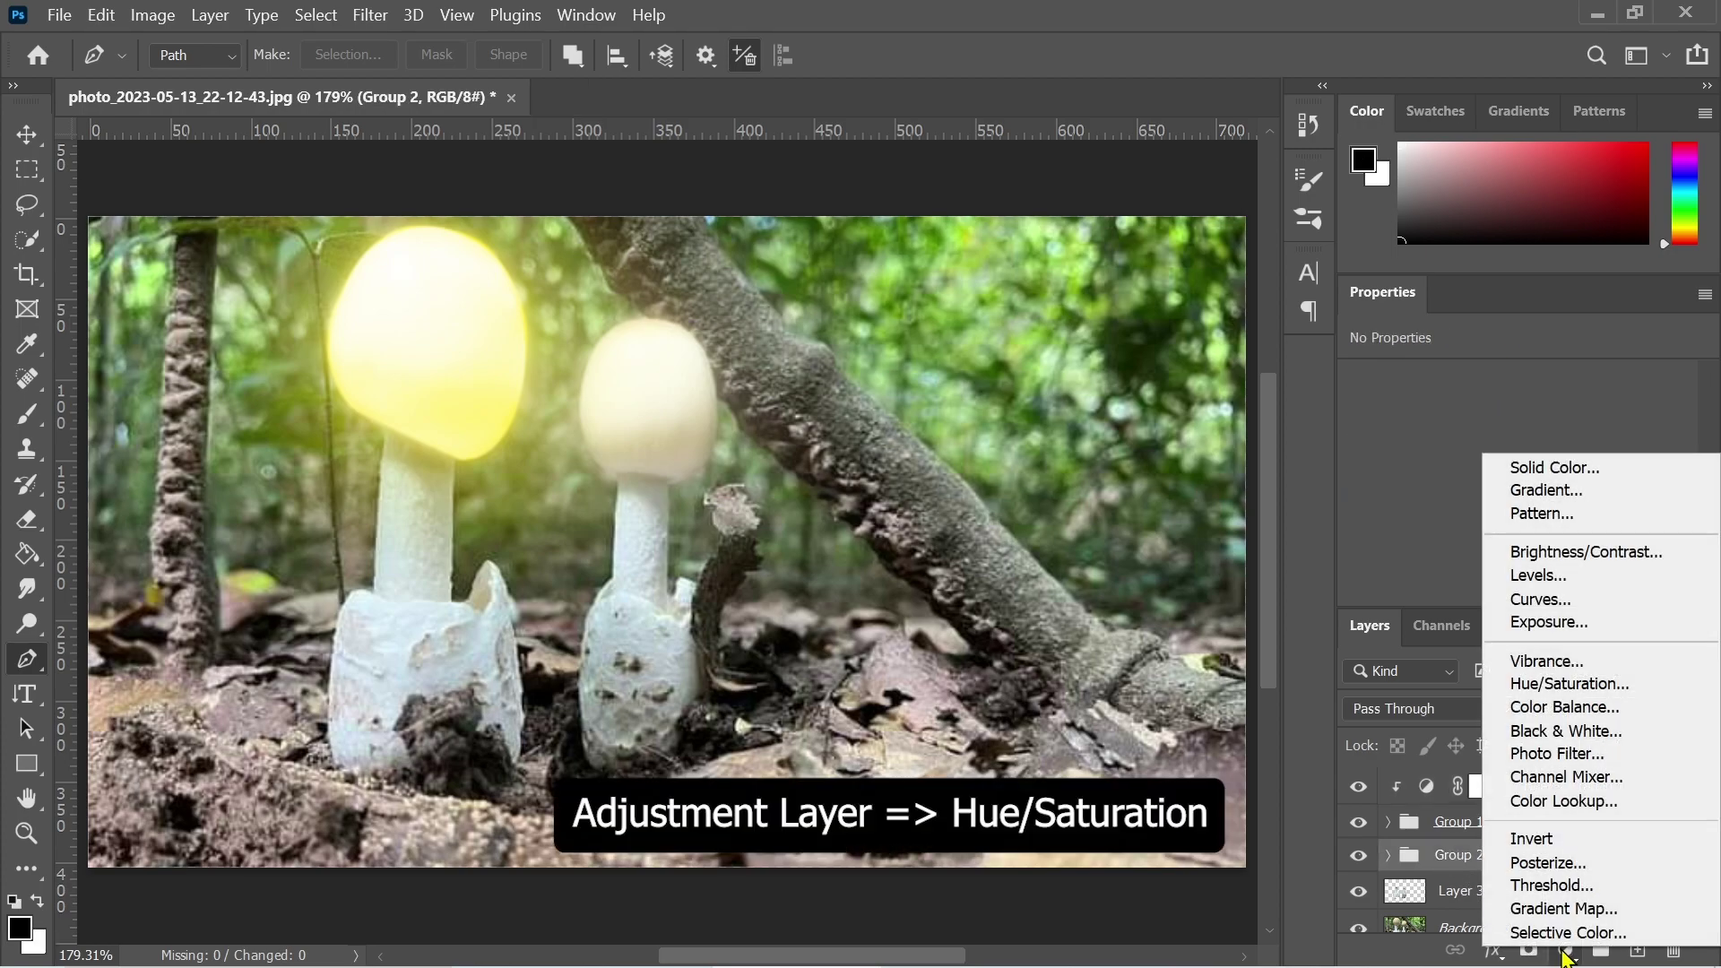
click(1570, 693)
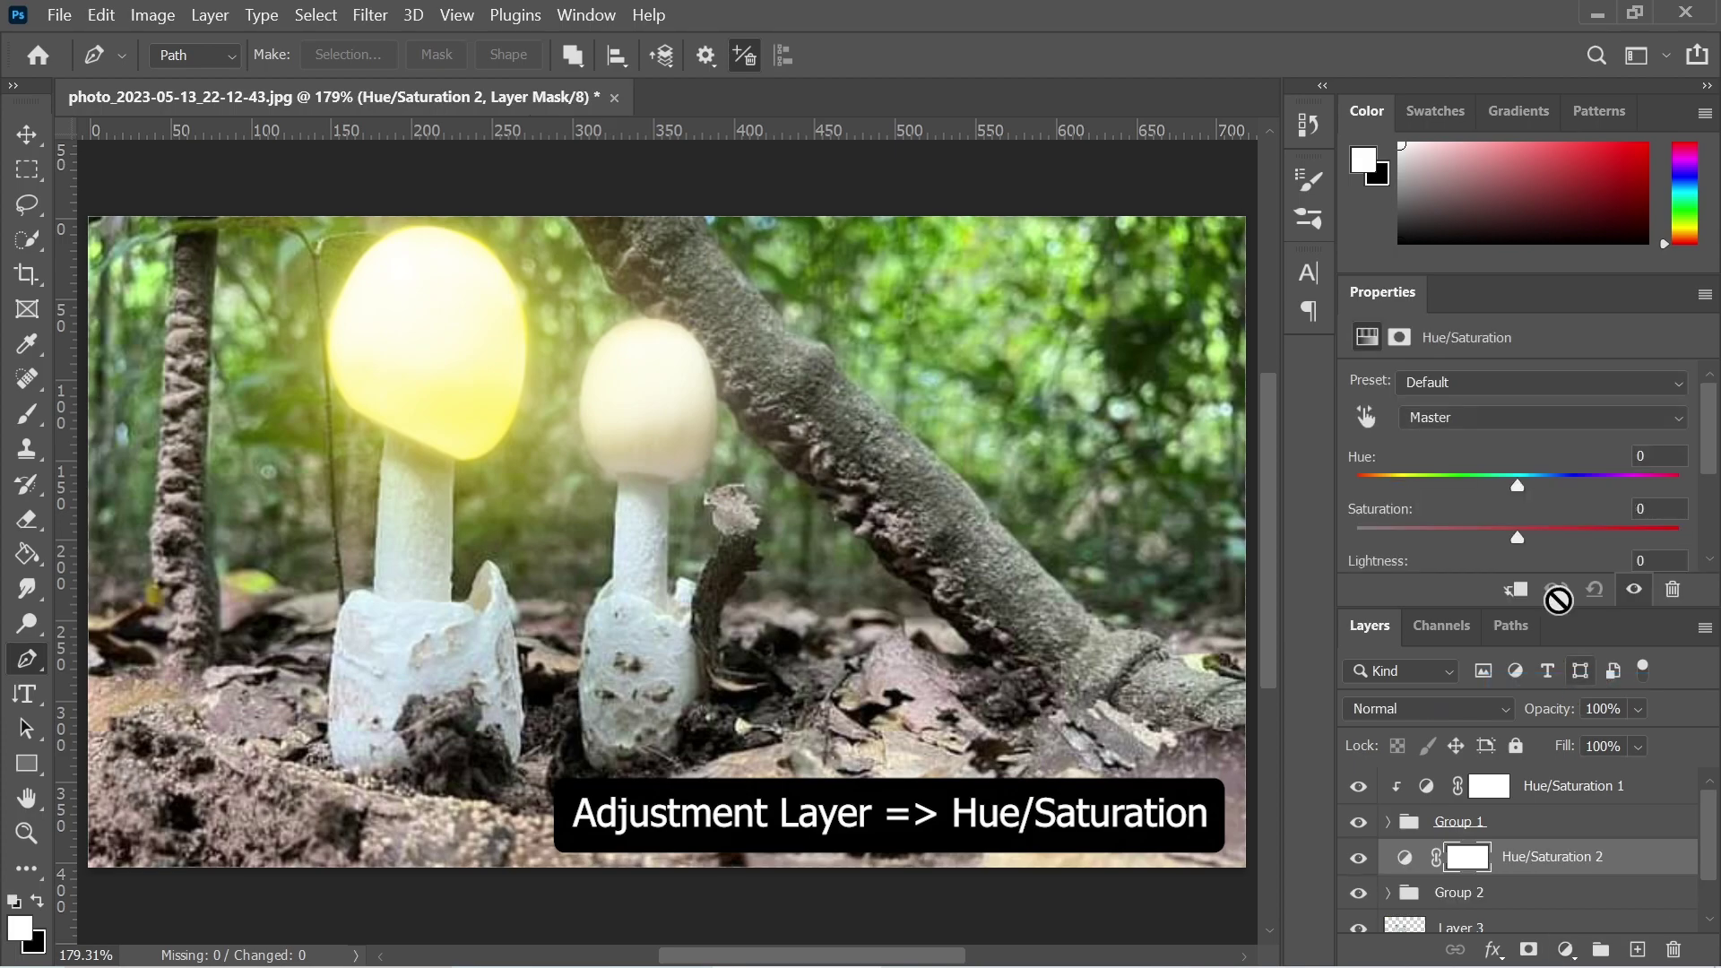
scroll(1703, 452, down, 2)
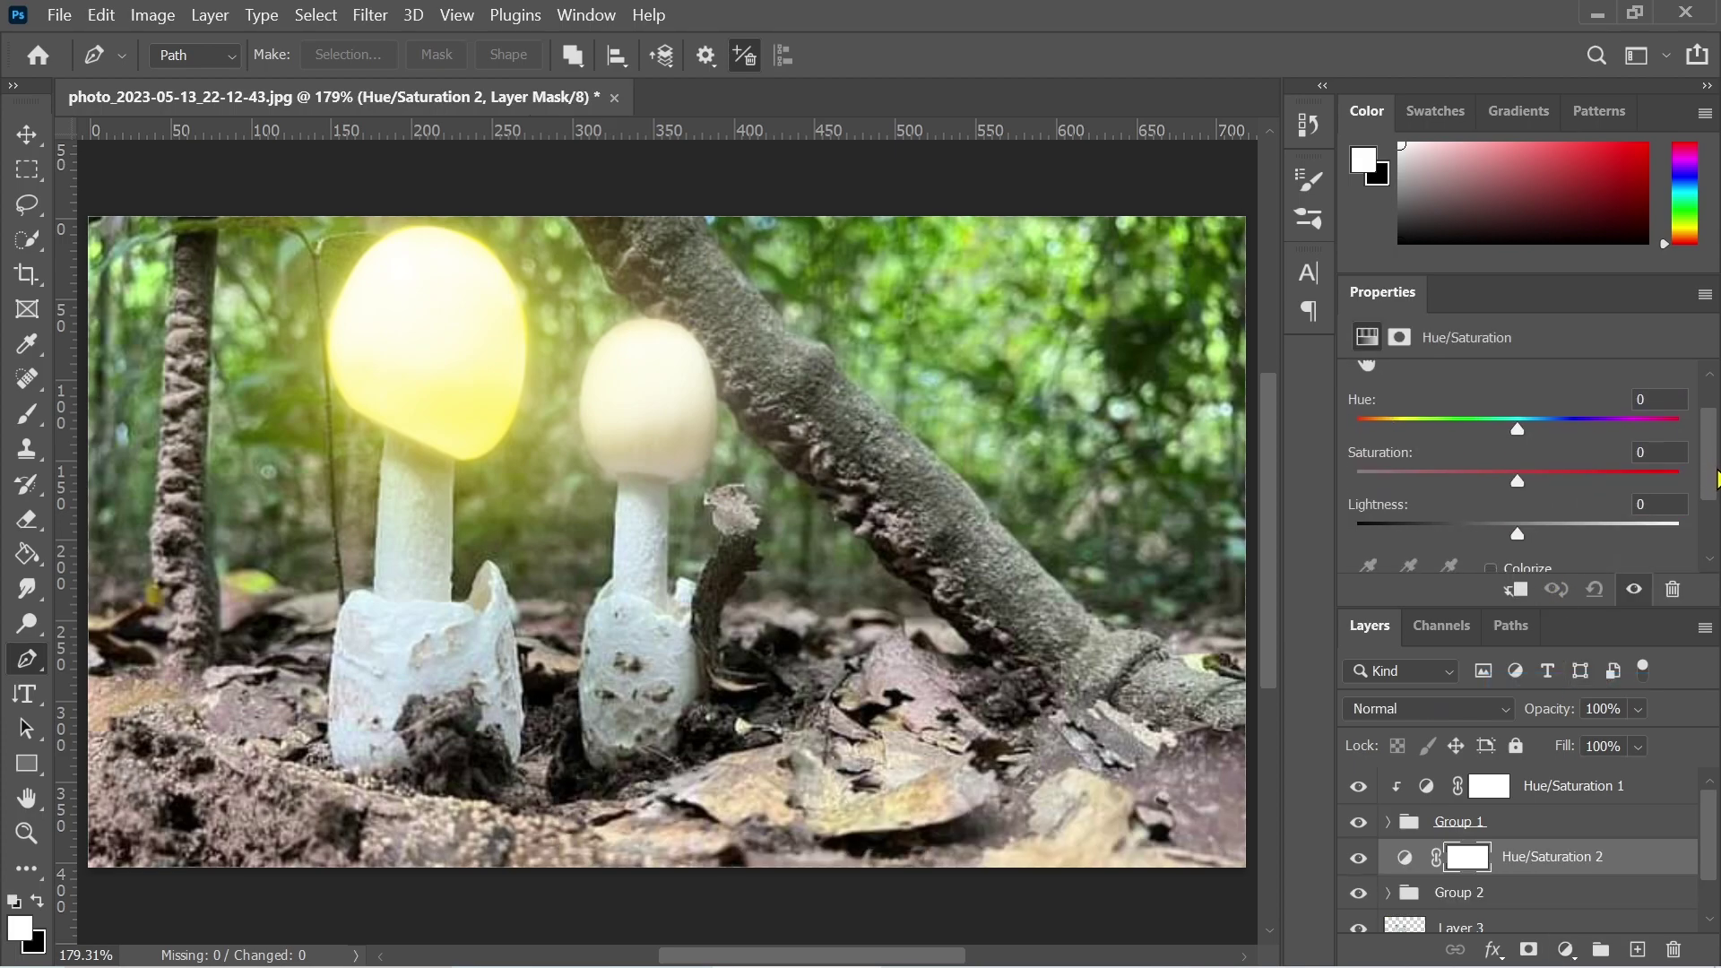
scroll(1535, 518, down, 1)
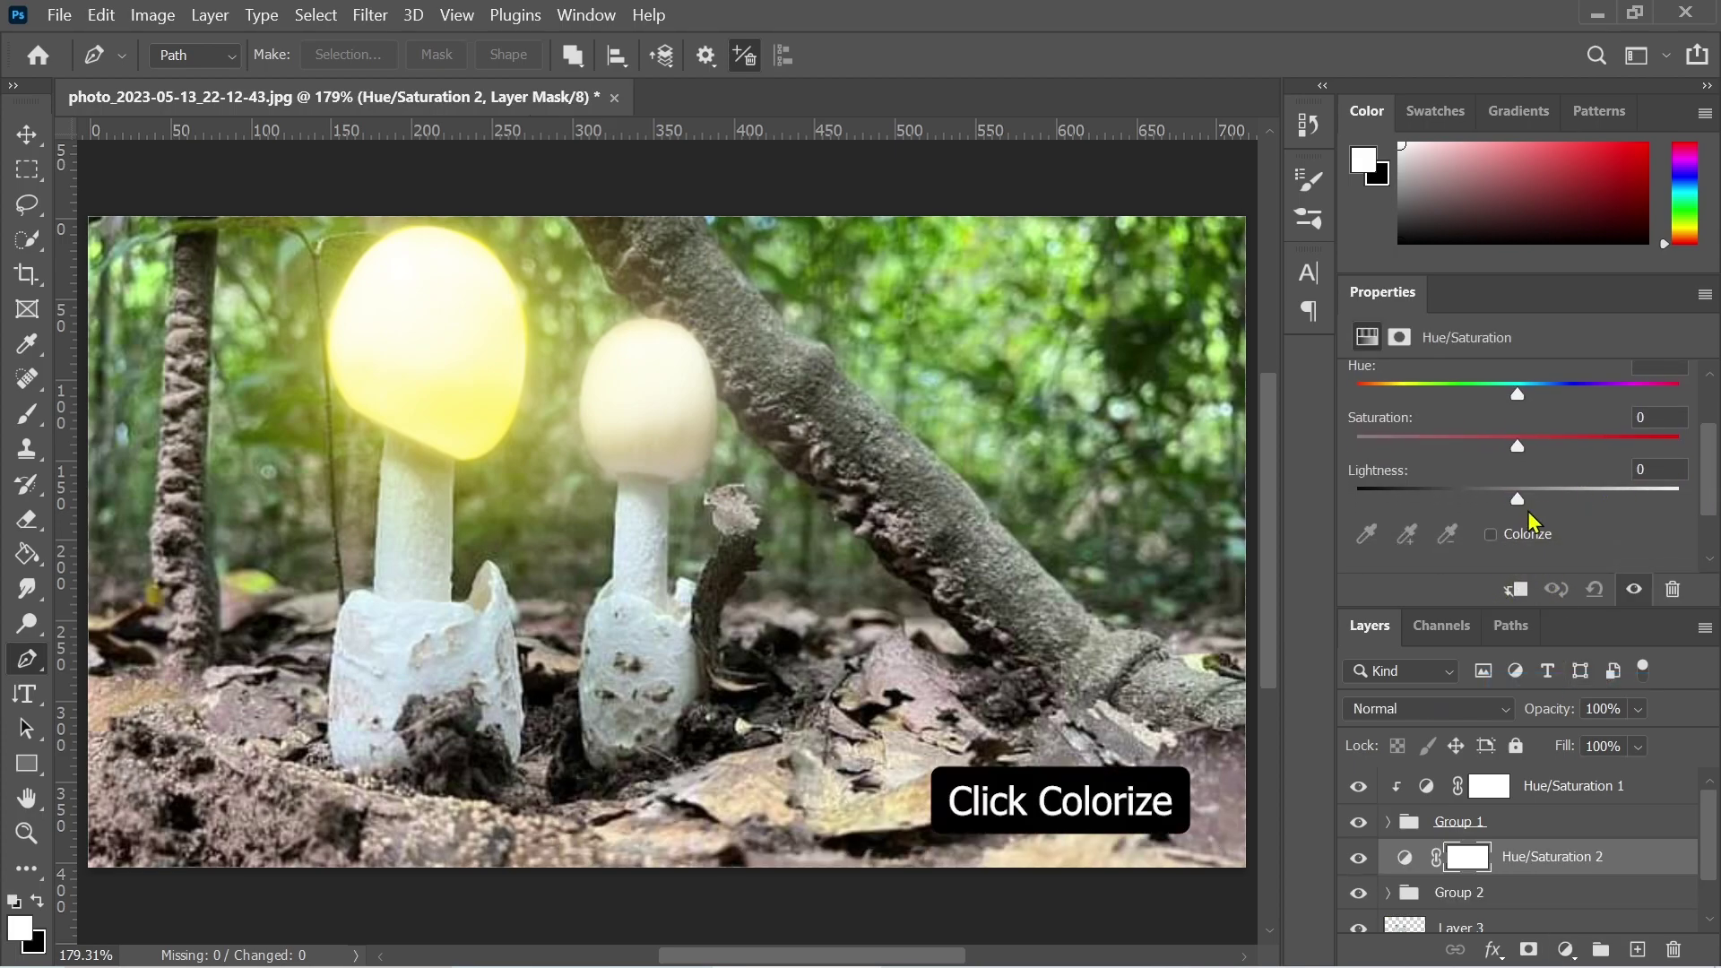
click(1491, 534)
click(1514, 589)
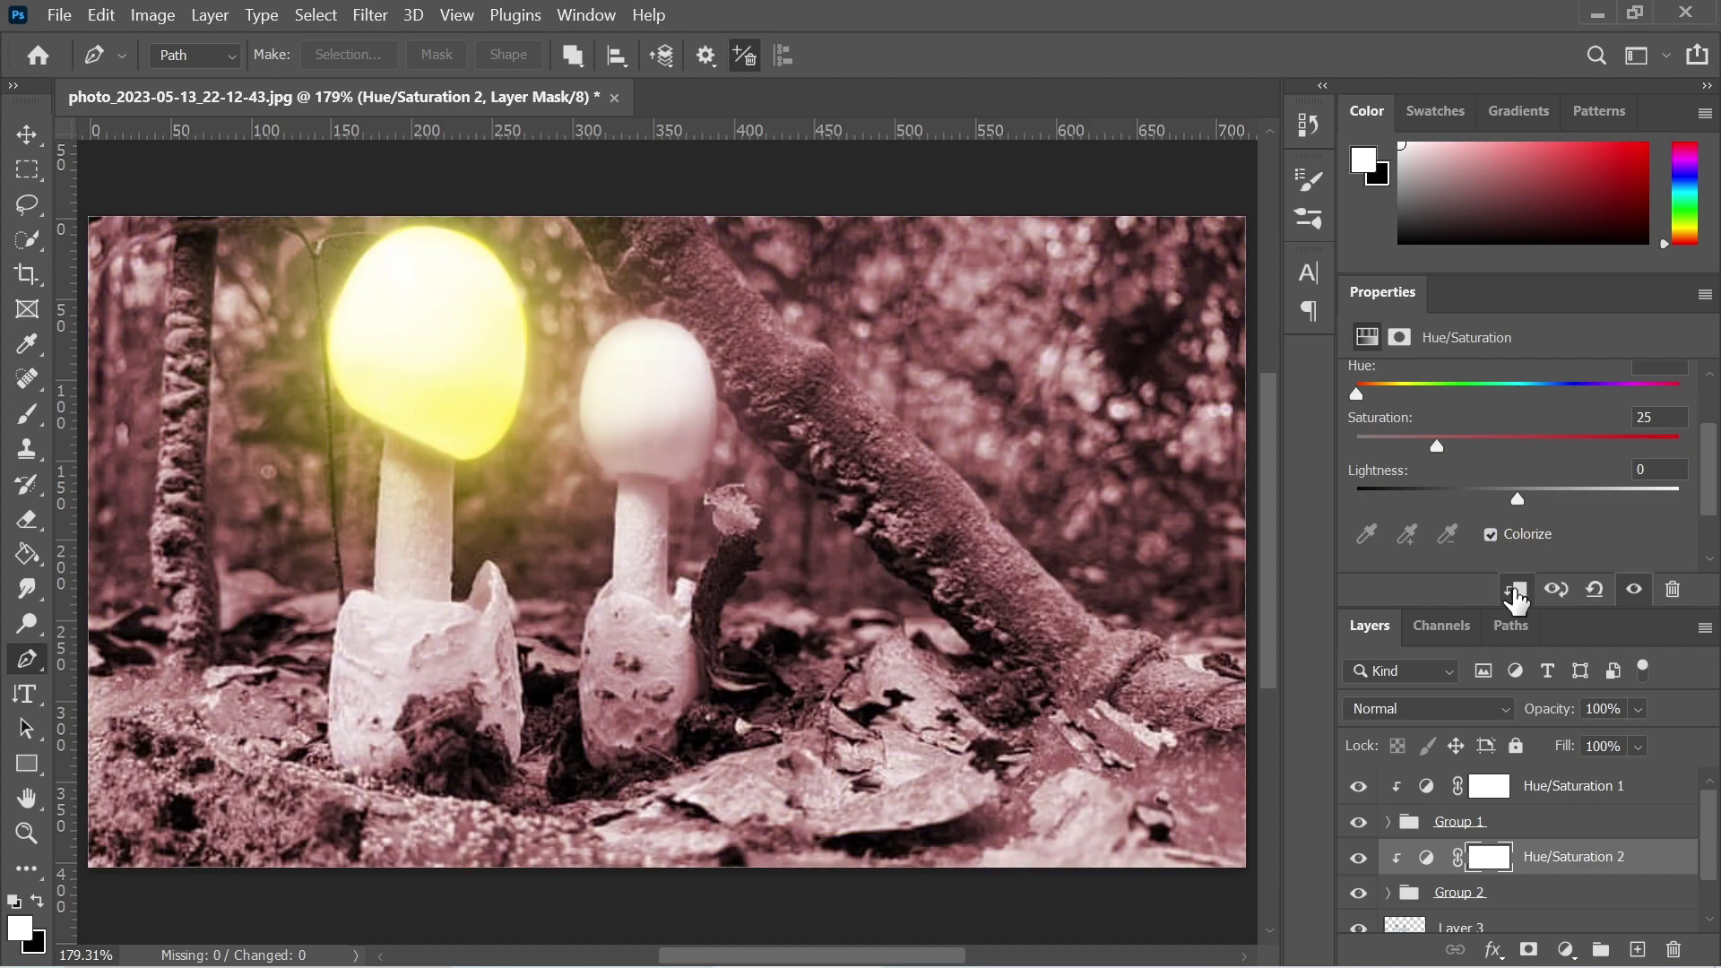
Set the small cap's Hue/Saturation adjustment to Saturation 100 and Hue 321 for a magenta glow.
drag(1437, 446, 1703, 450)
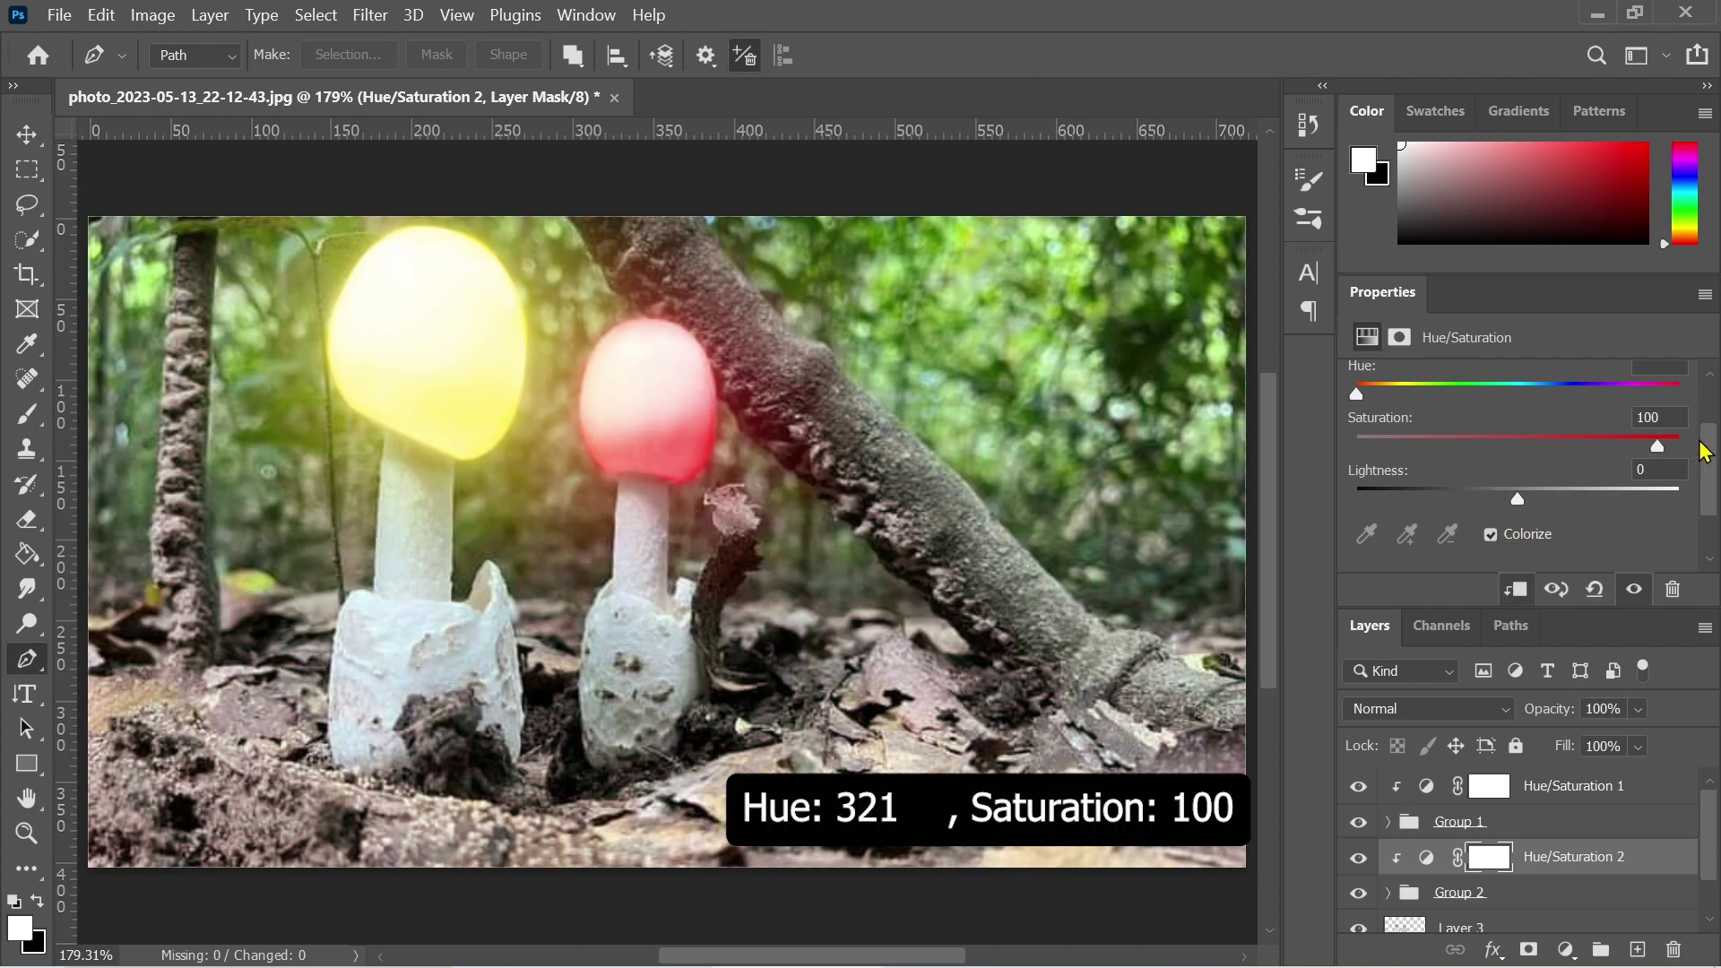
drag(1363, 395, 1522, 394)
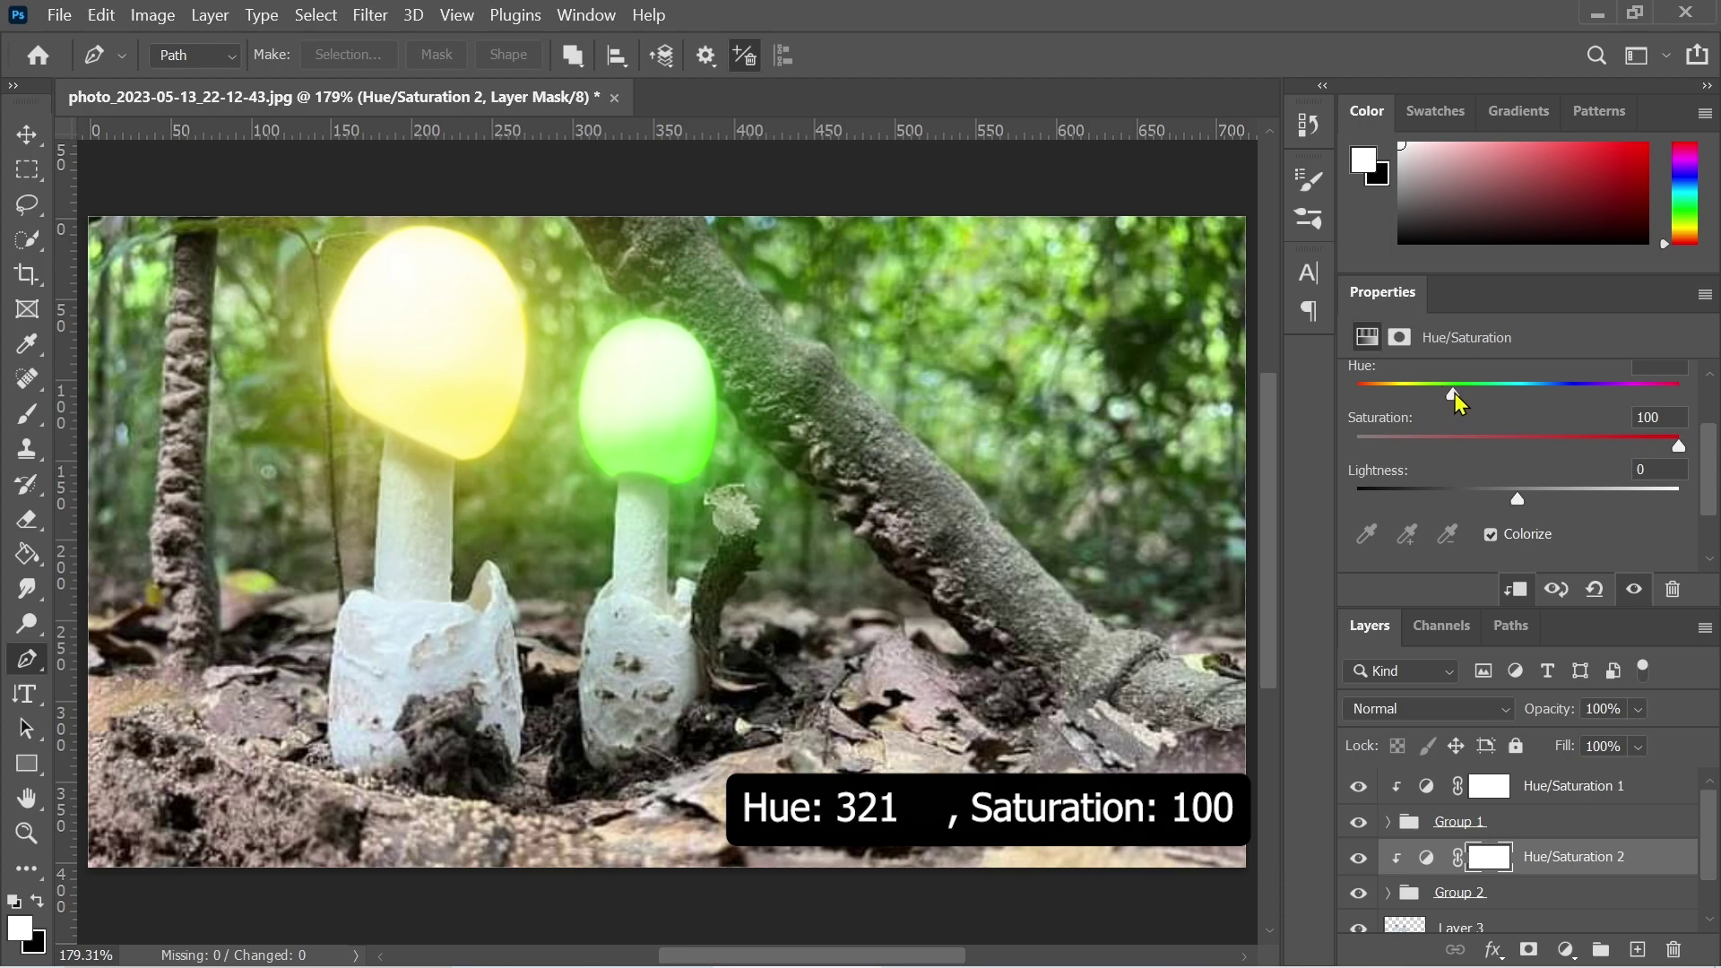
drag(1454, 392, 1644, 392)
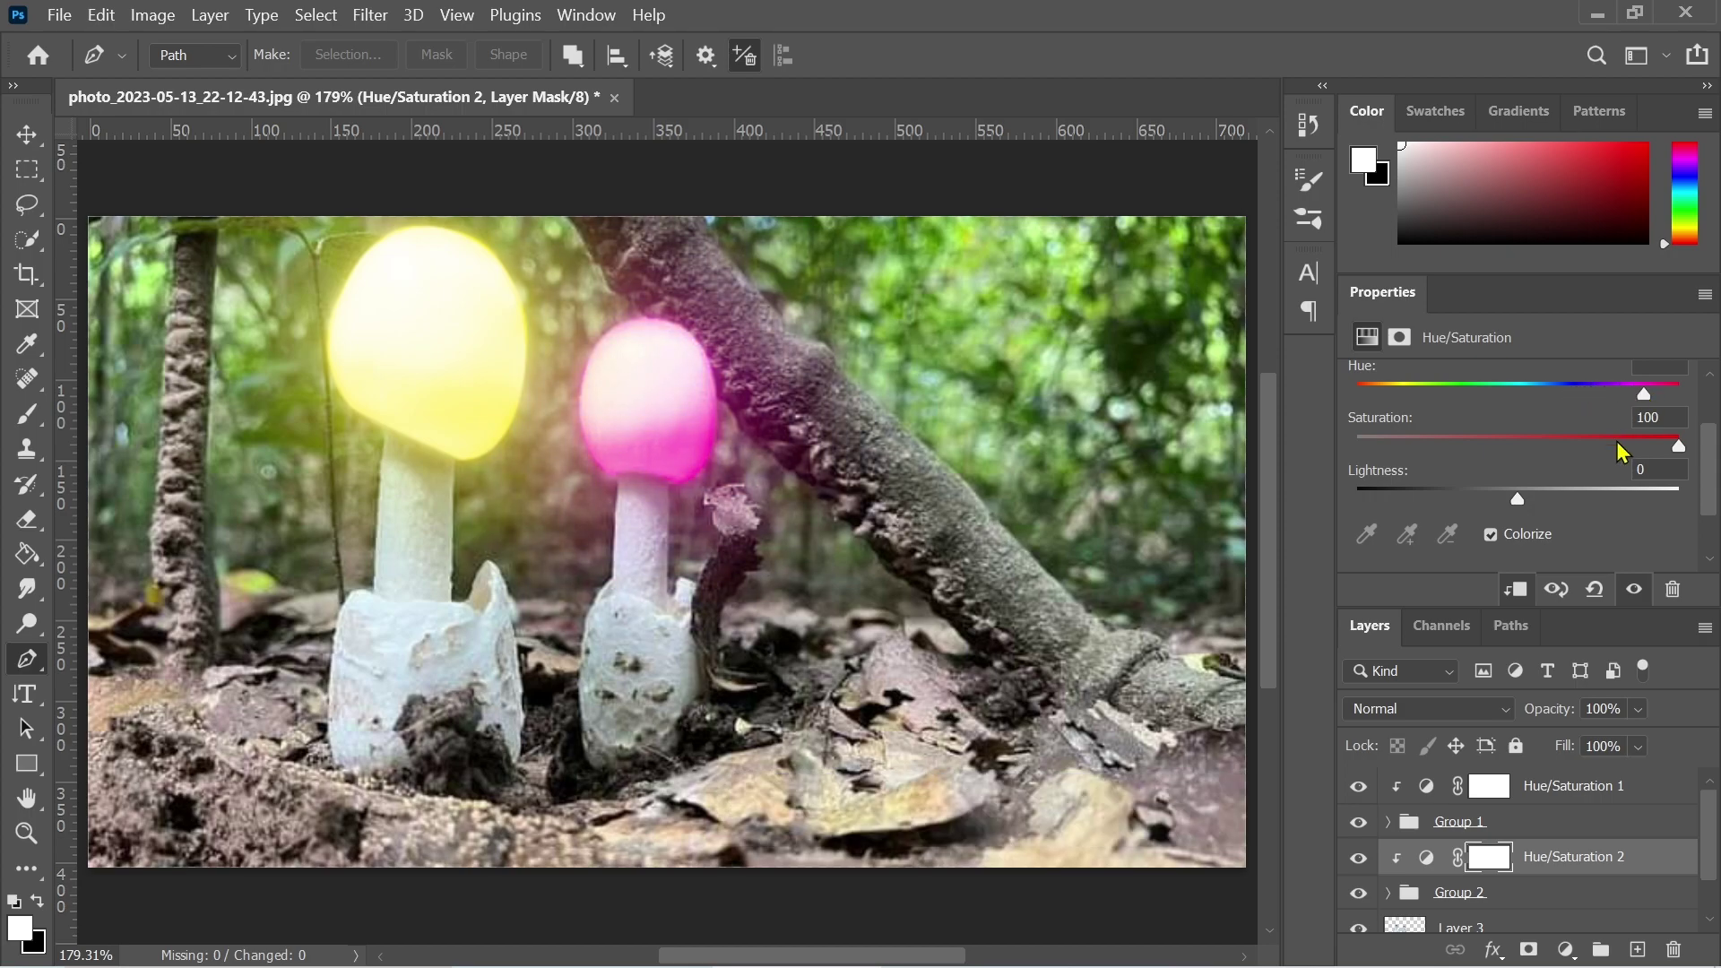
scroll(1708, 490, down, 1)
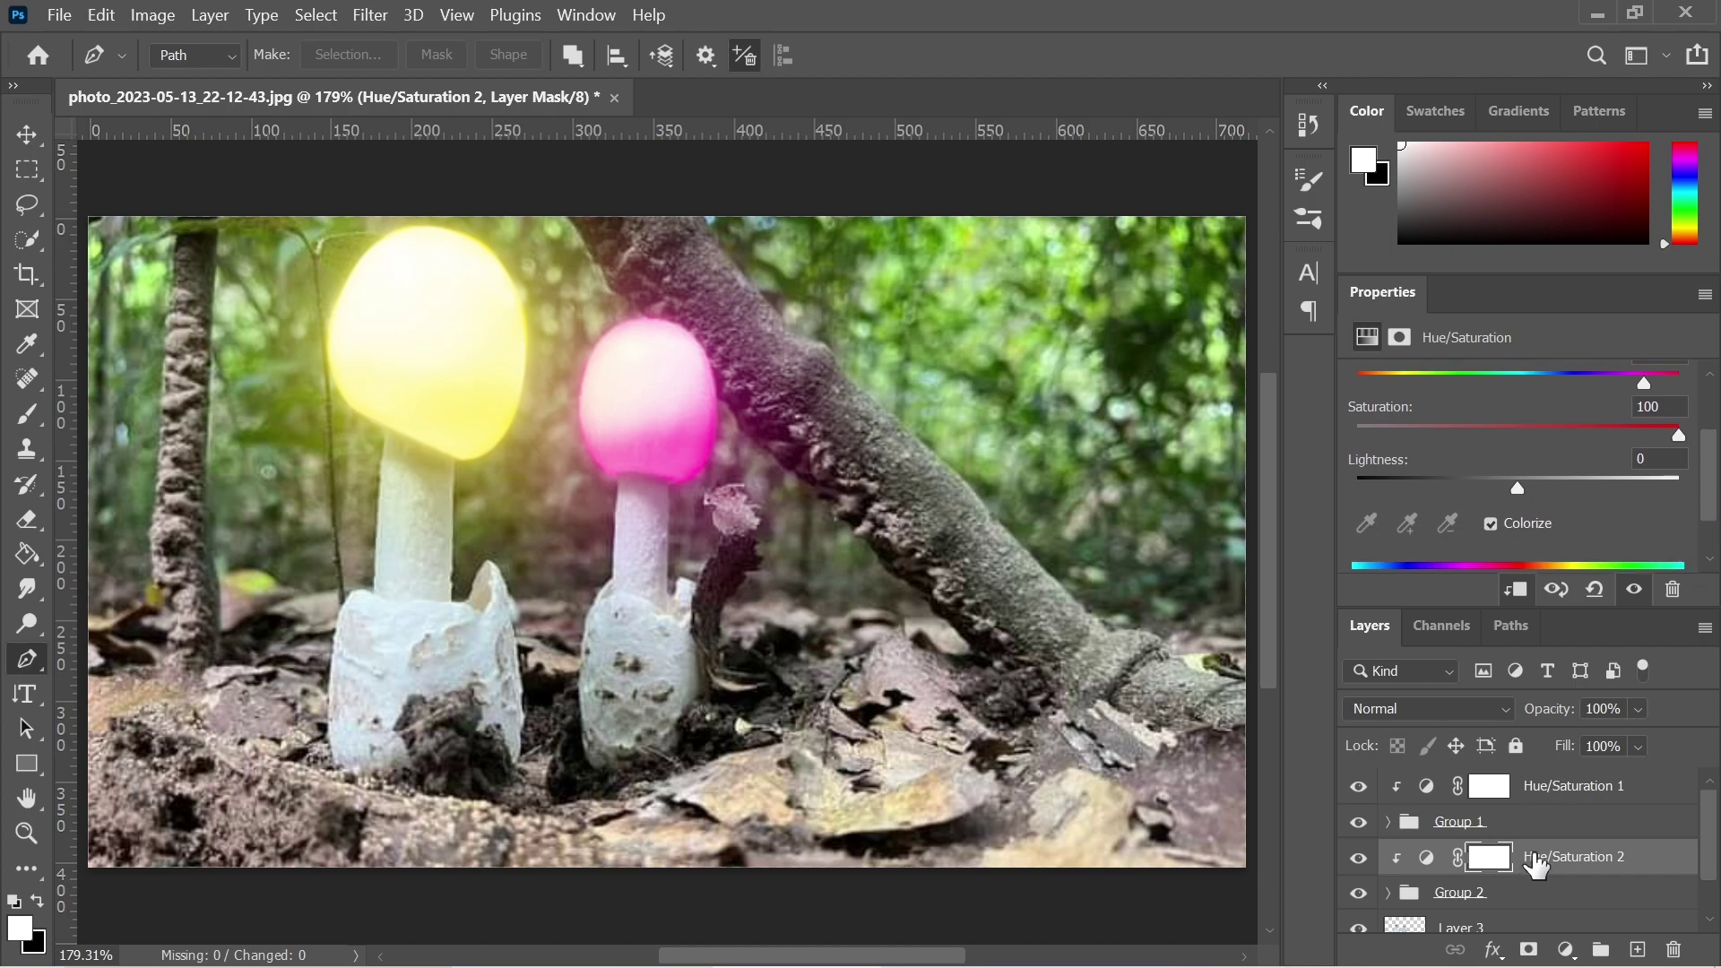
Add an Exposure adjustment layer above Layer 3 with Exposure -8 and Gamma Correction 1.2.
scroll(1709, 839, down, 3)
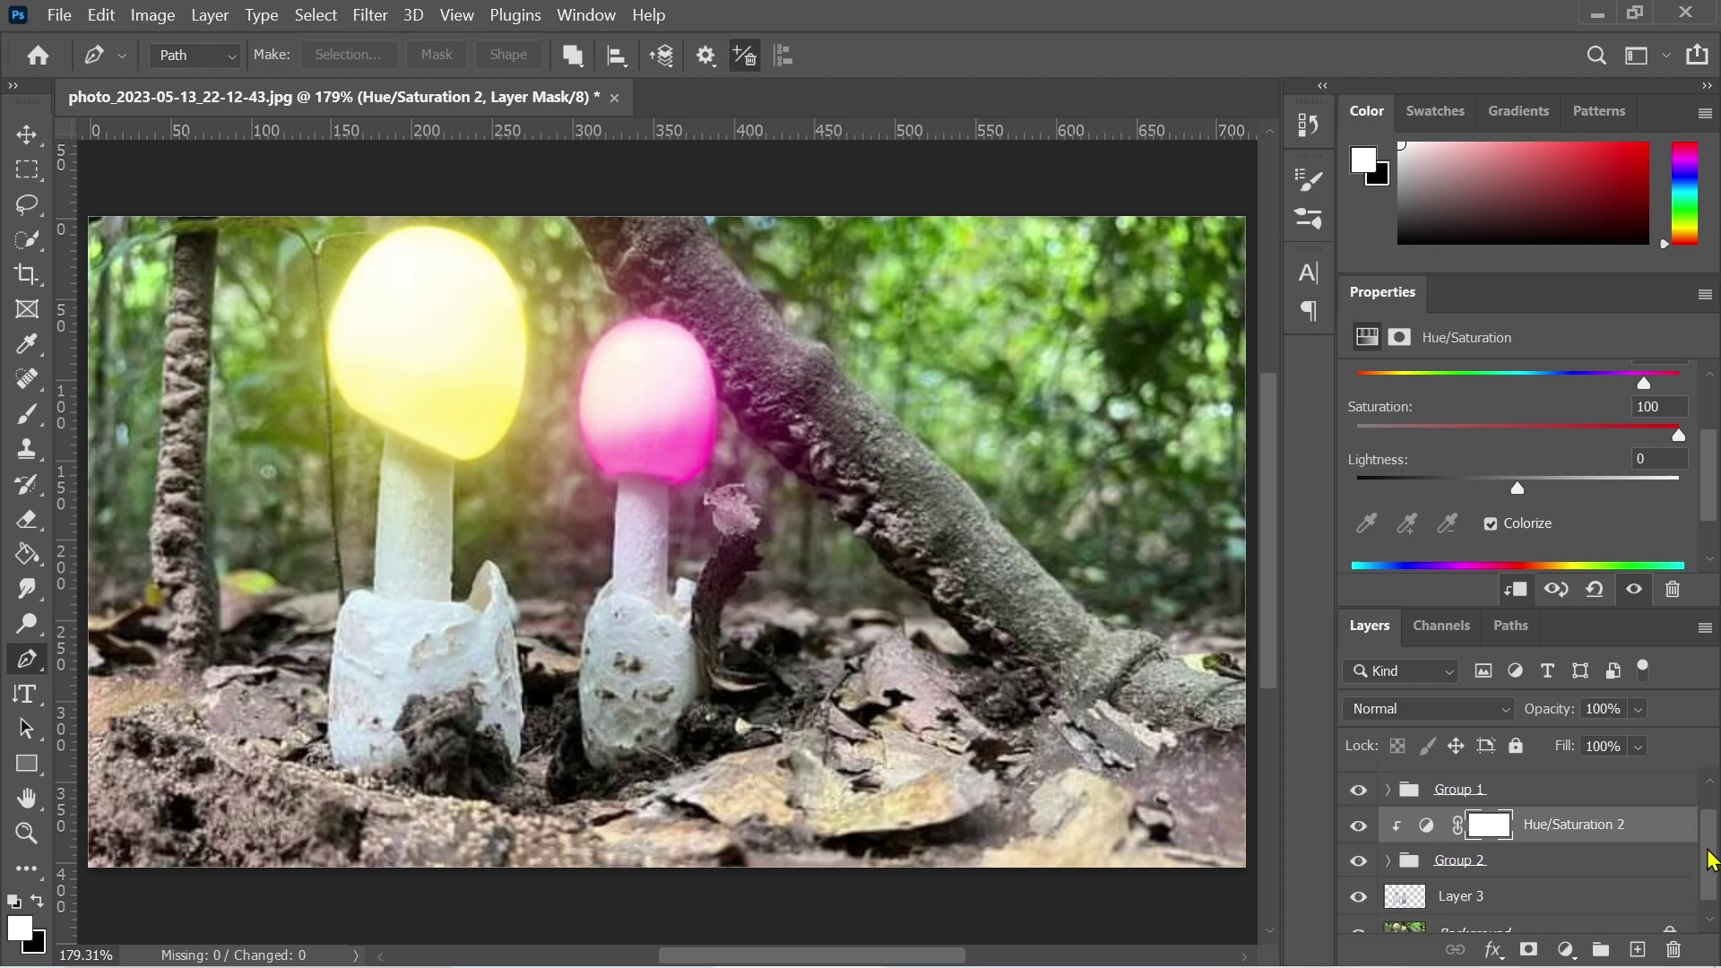
click(1513, 883)
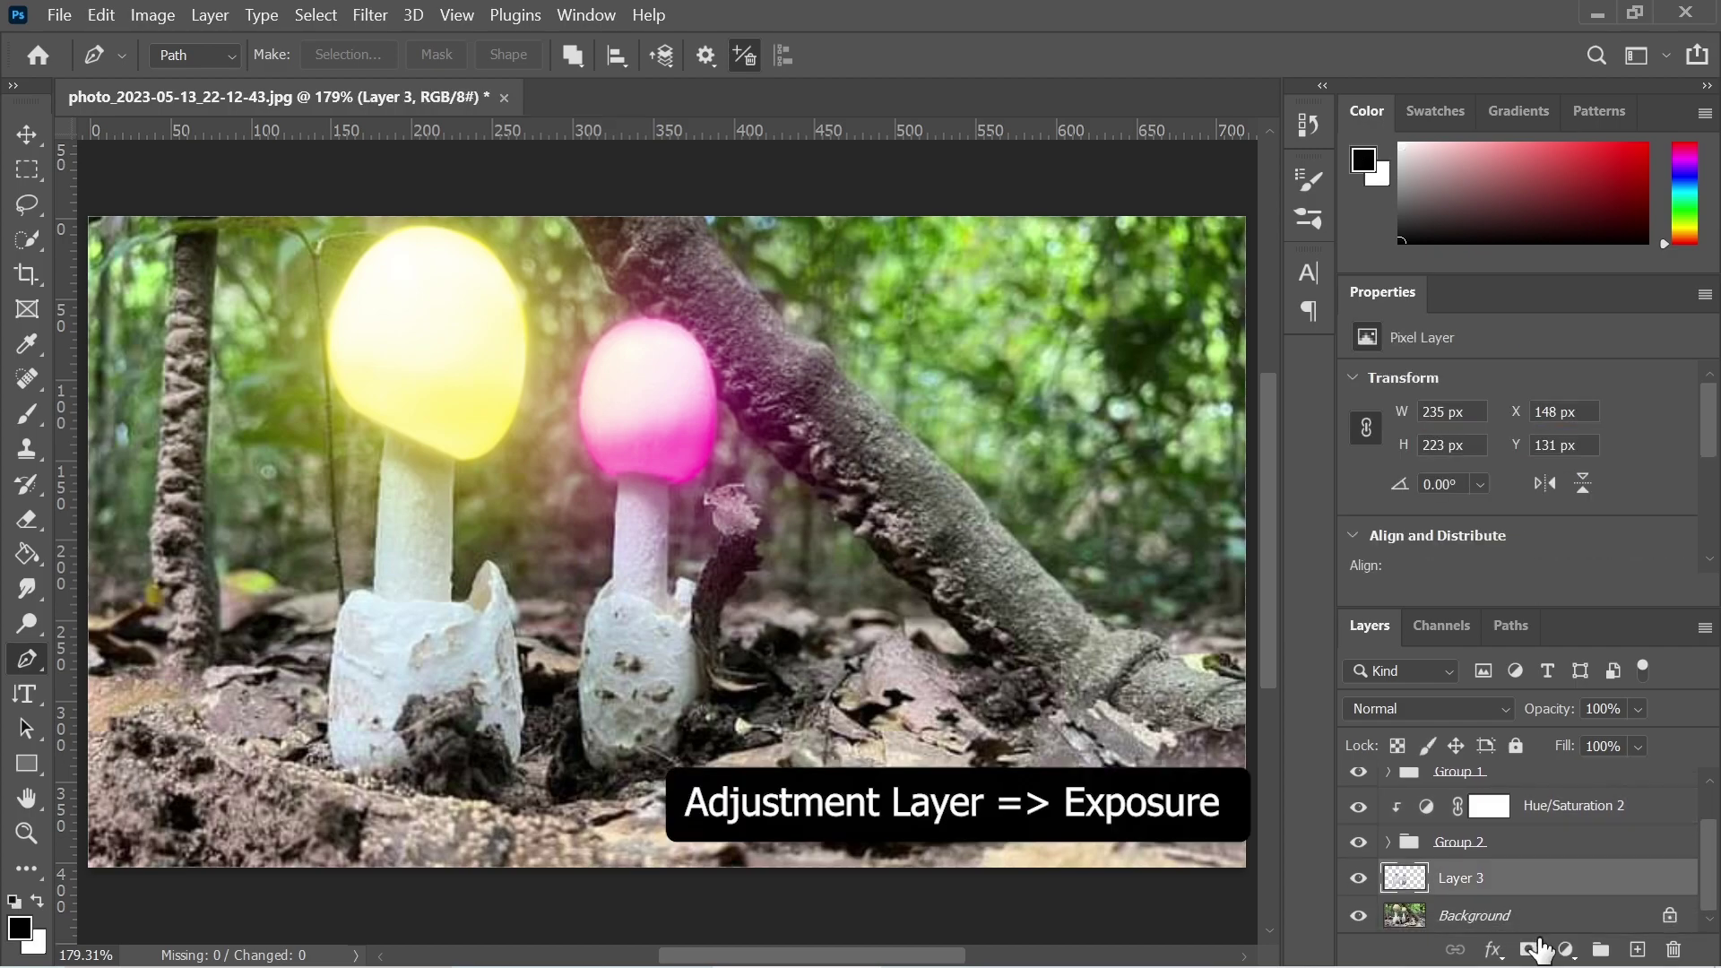
click(1566, 950)
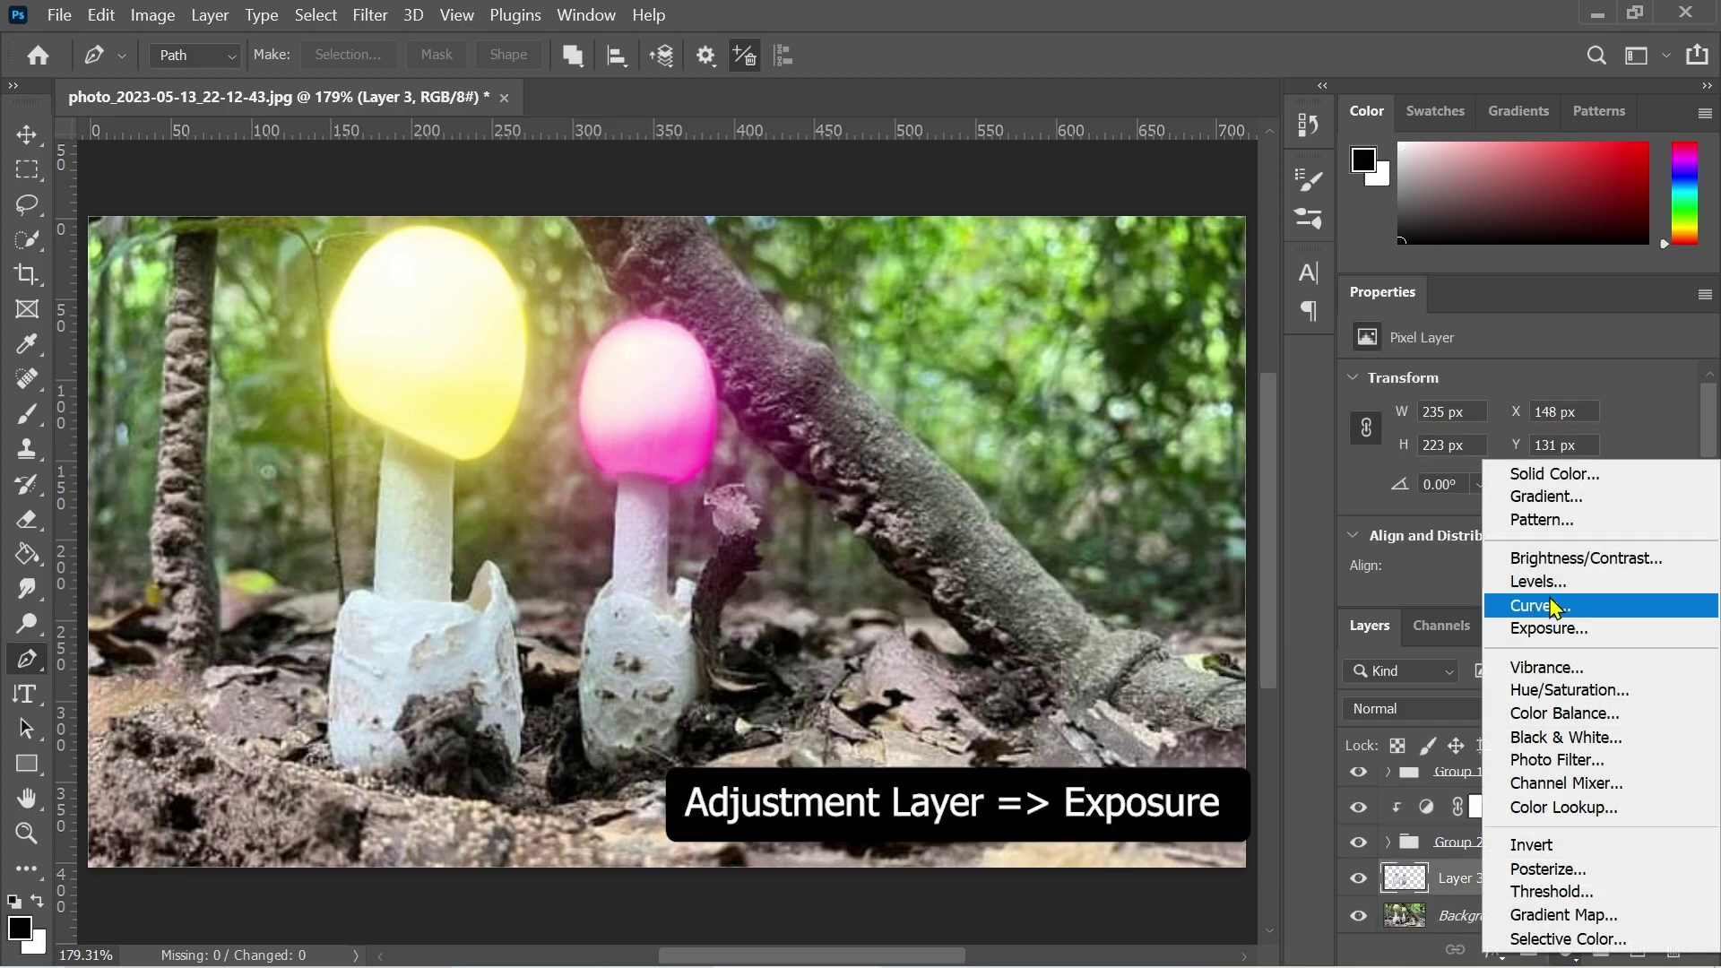
click(1560, 628)
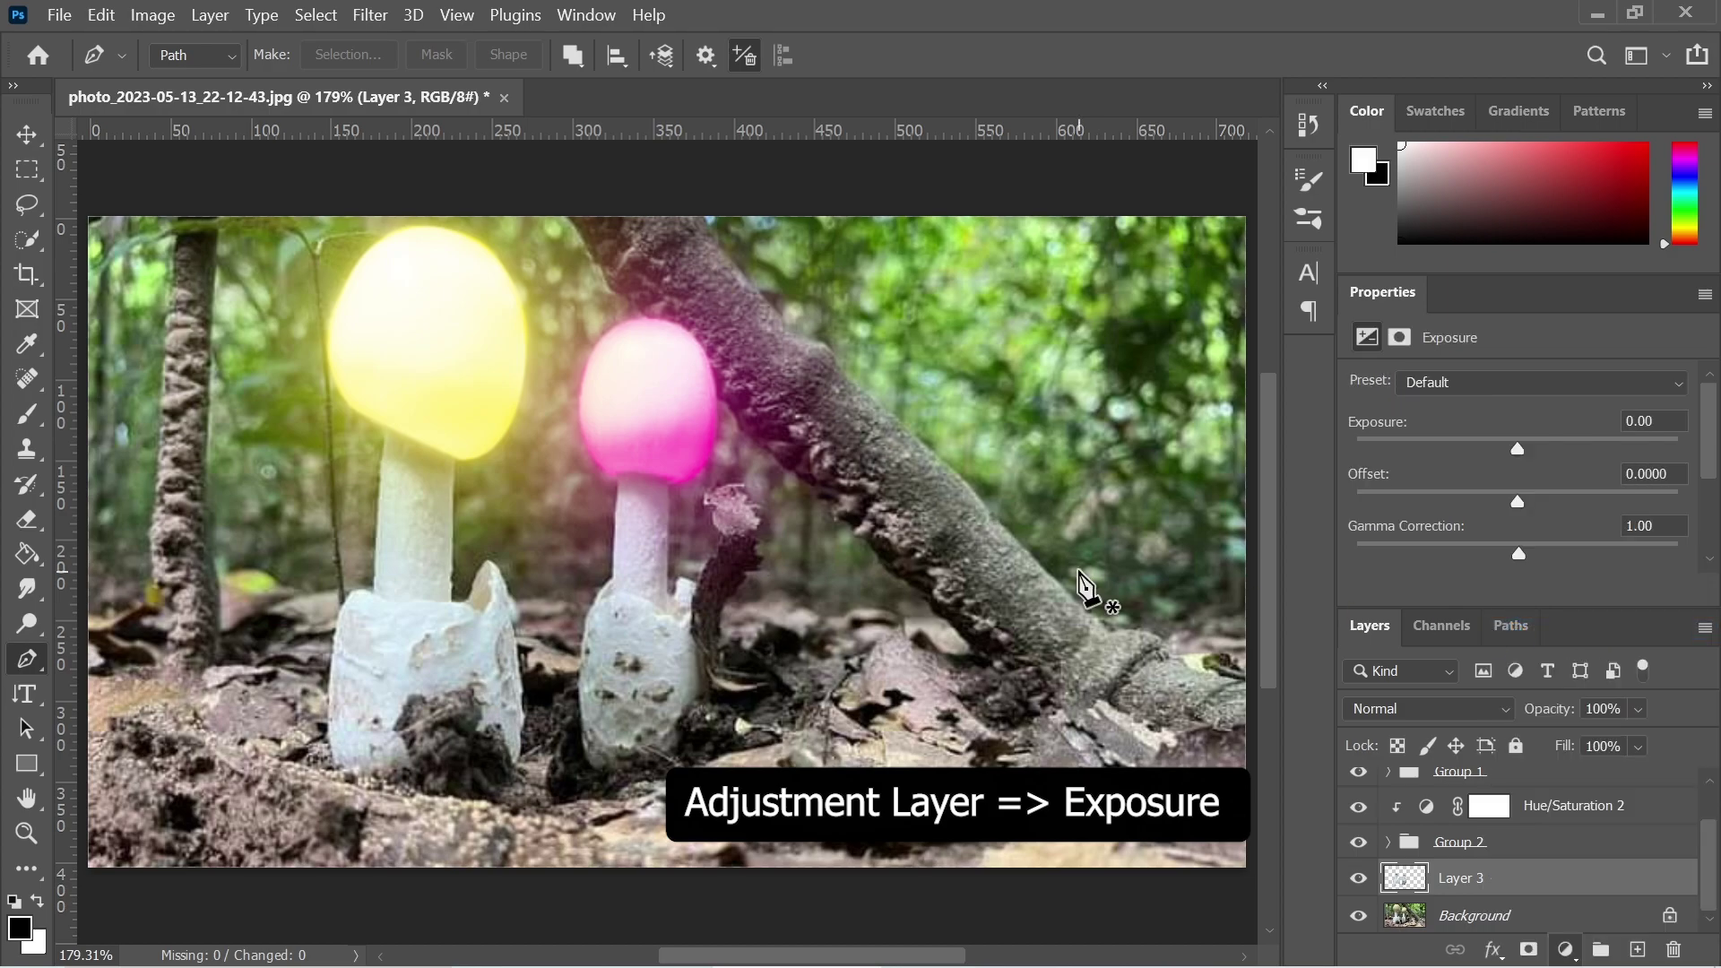
text(-8)
click(1651, 522)
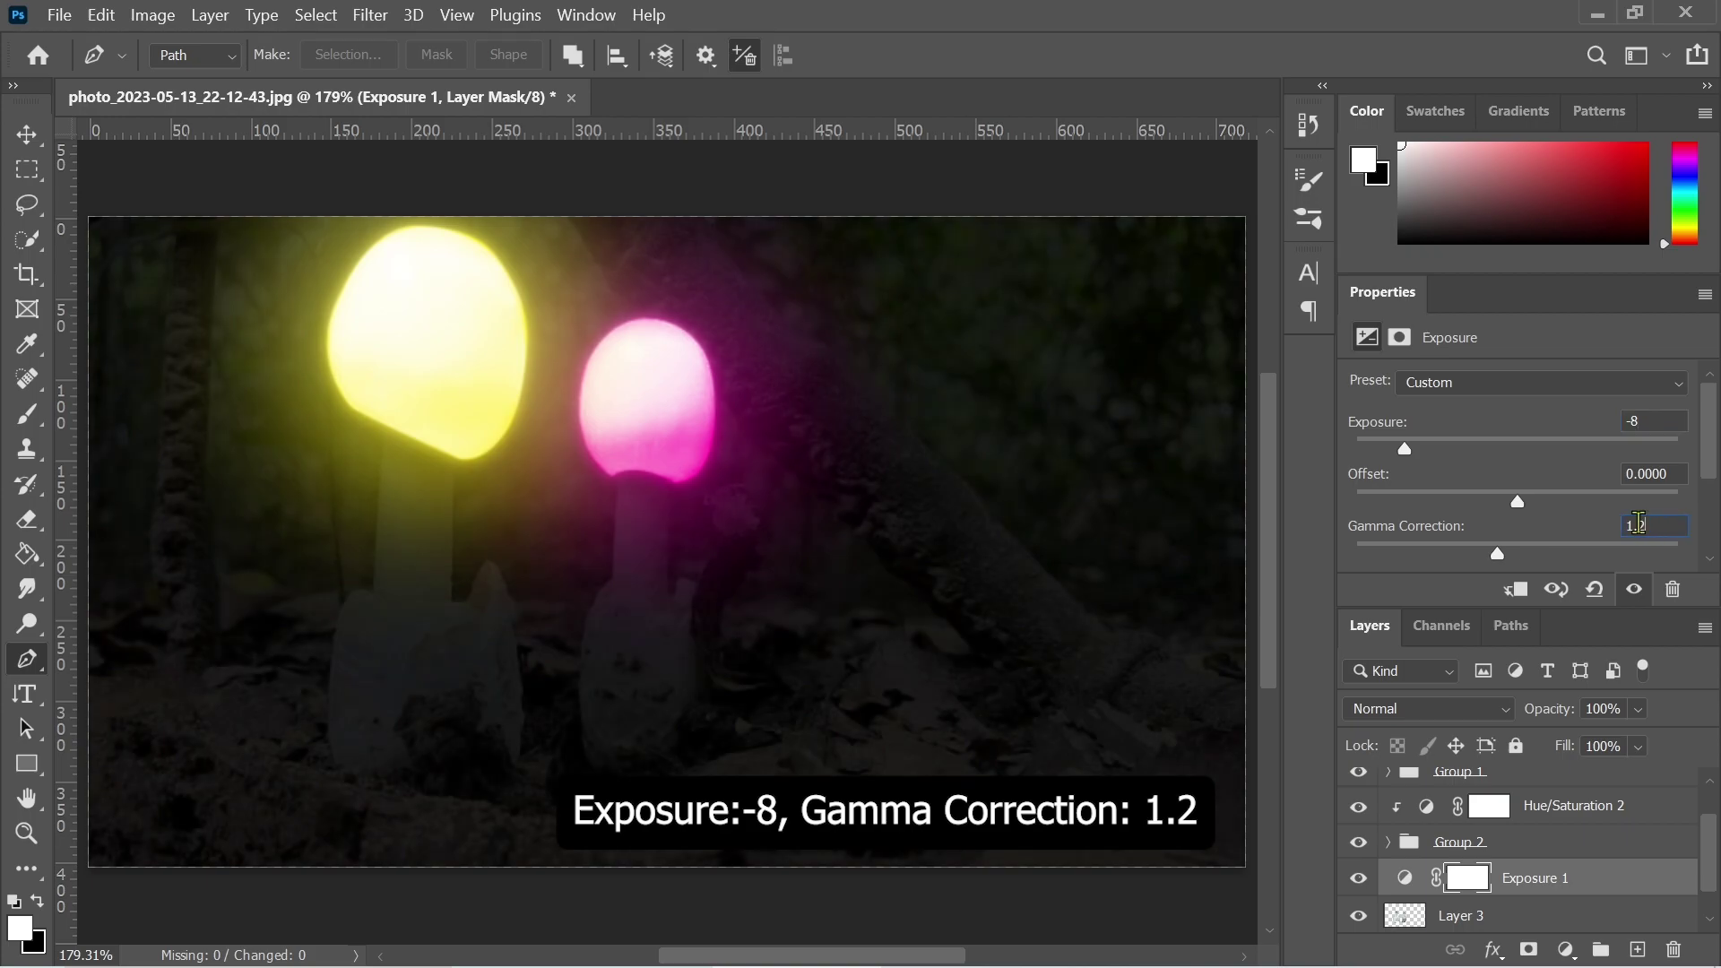
key(Return)
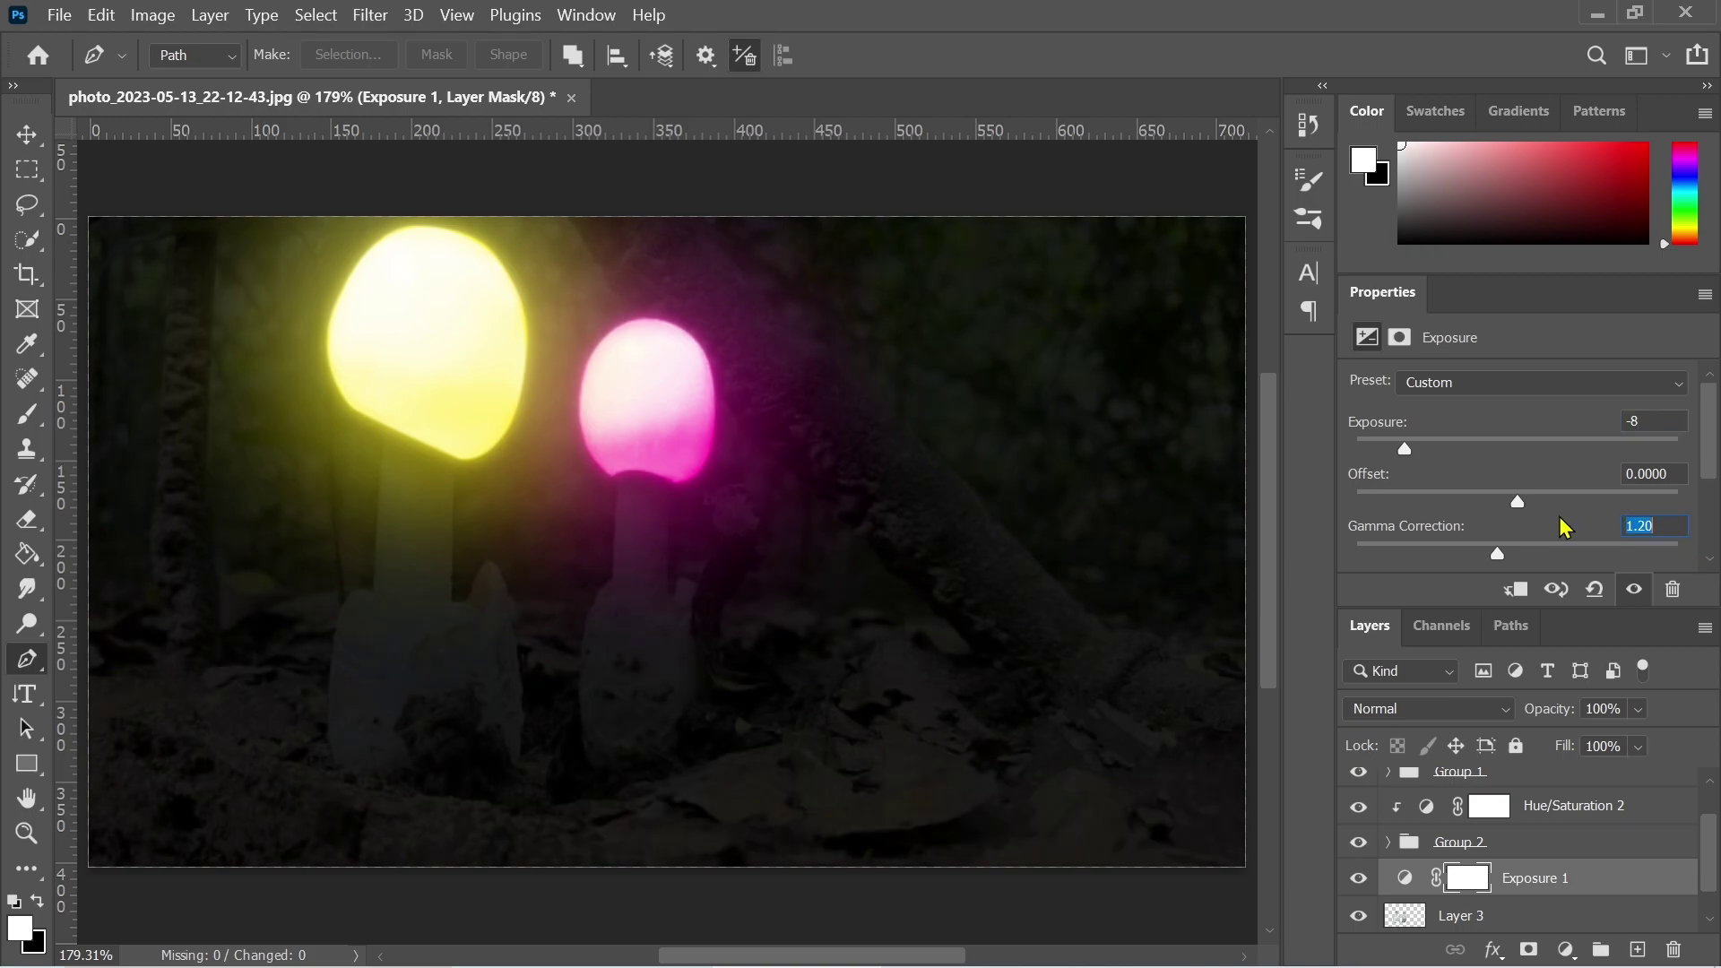
Load Layer 3's mushroom stems as a selection and make the Exposure layer's mask active.
click(1474, 887)
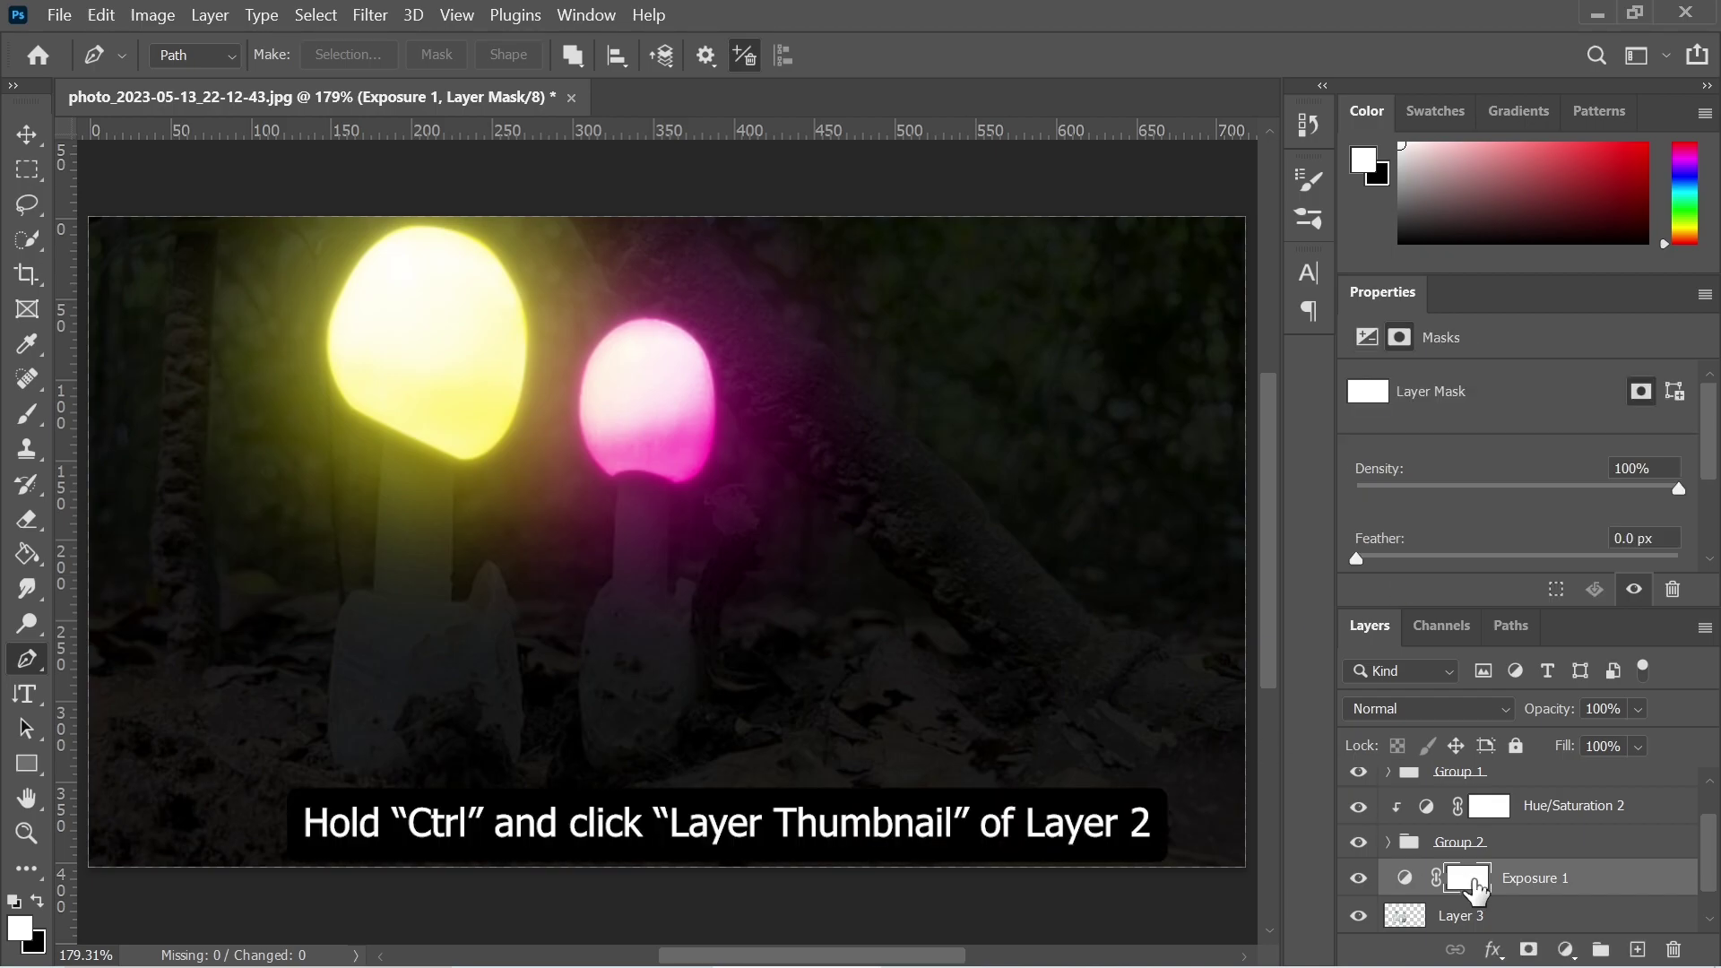
ctrl+click(1404, 915)
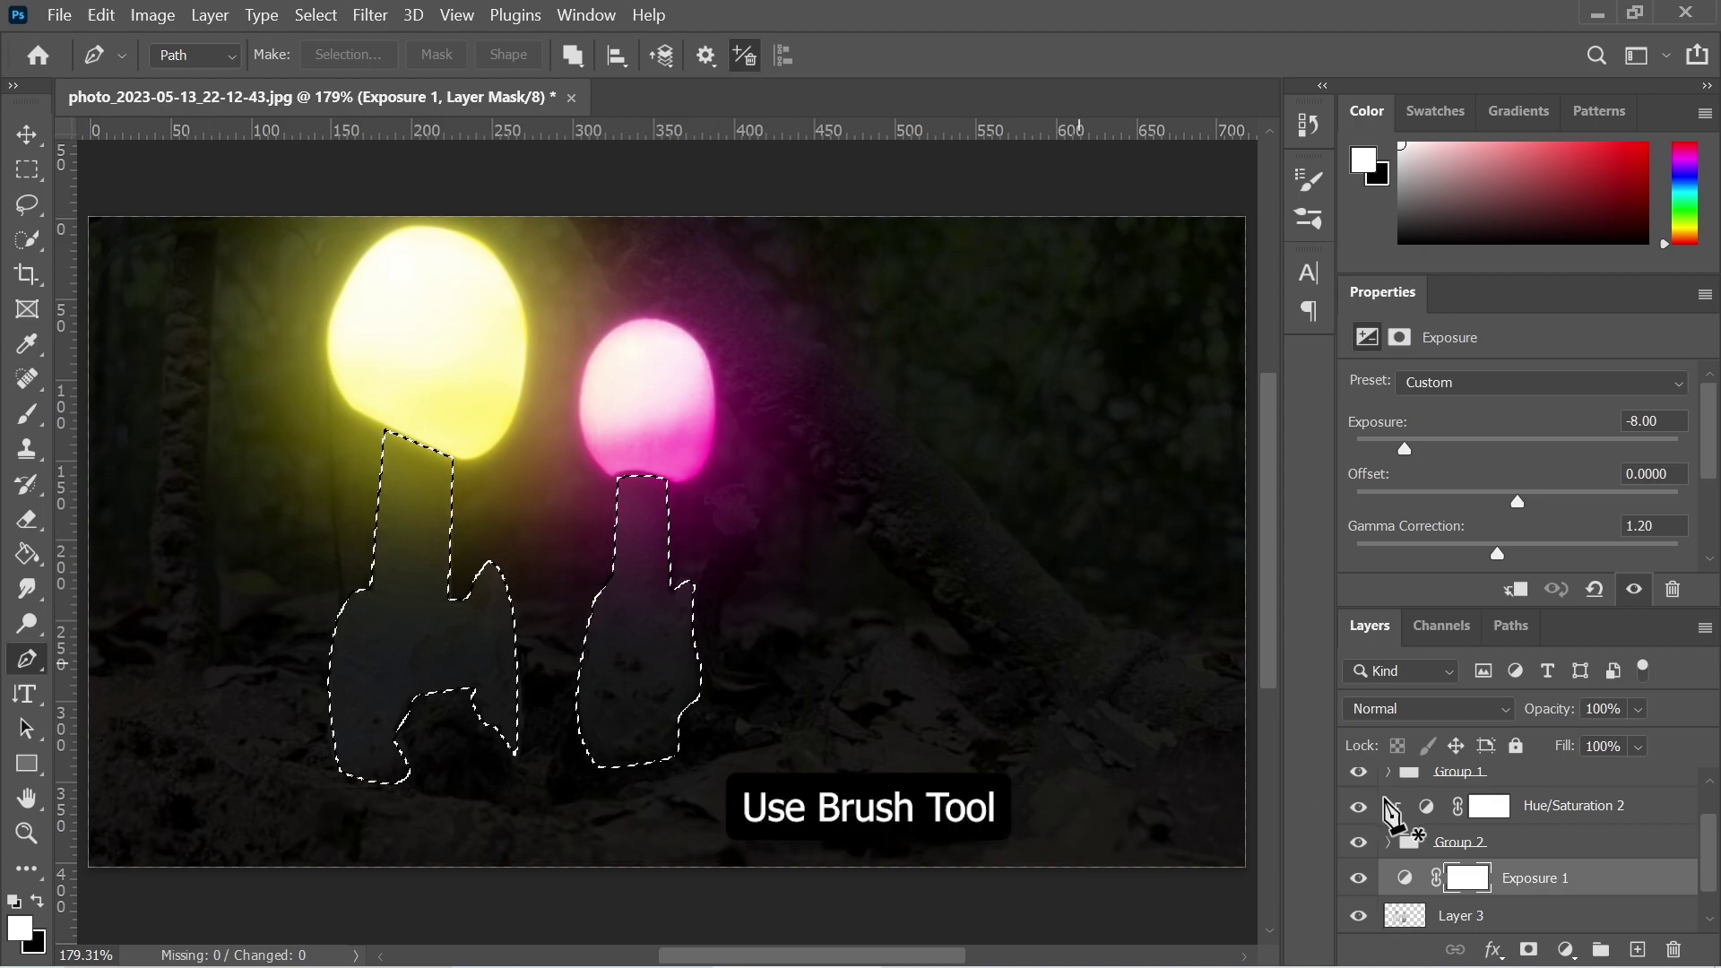
click(1478, 893)
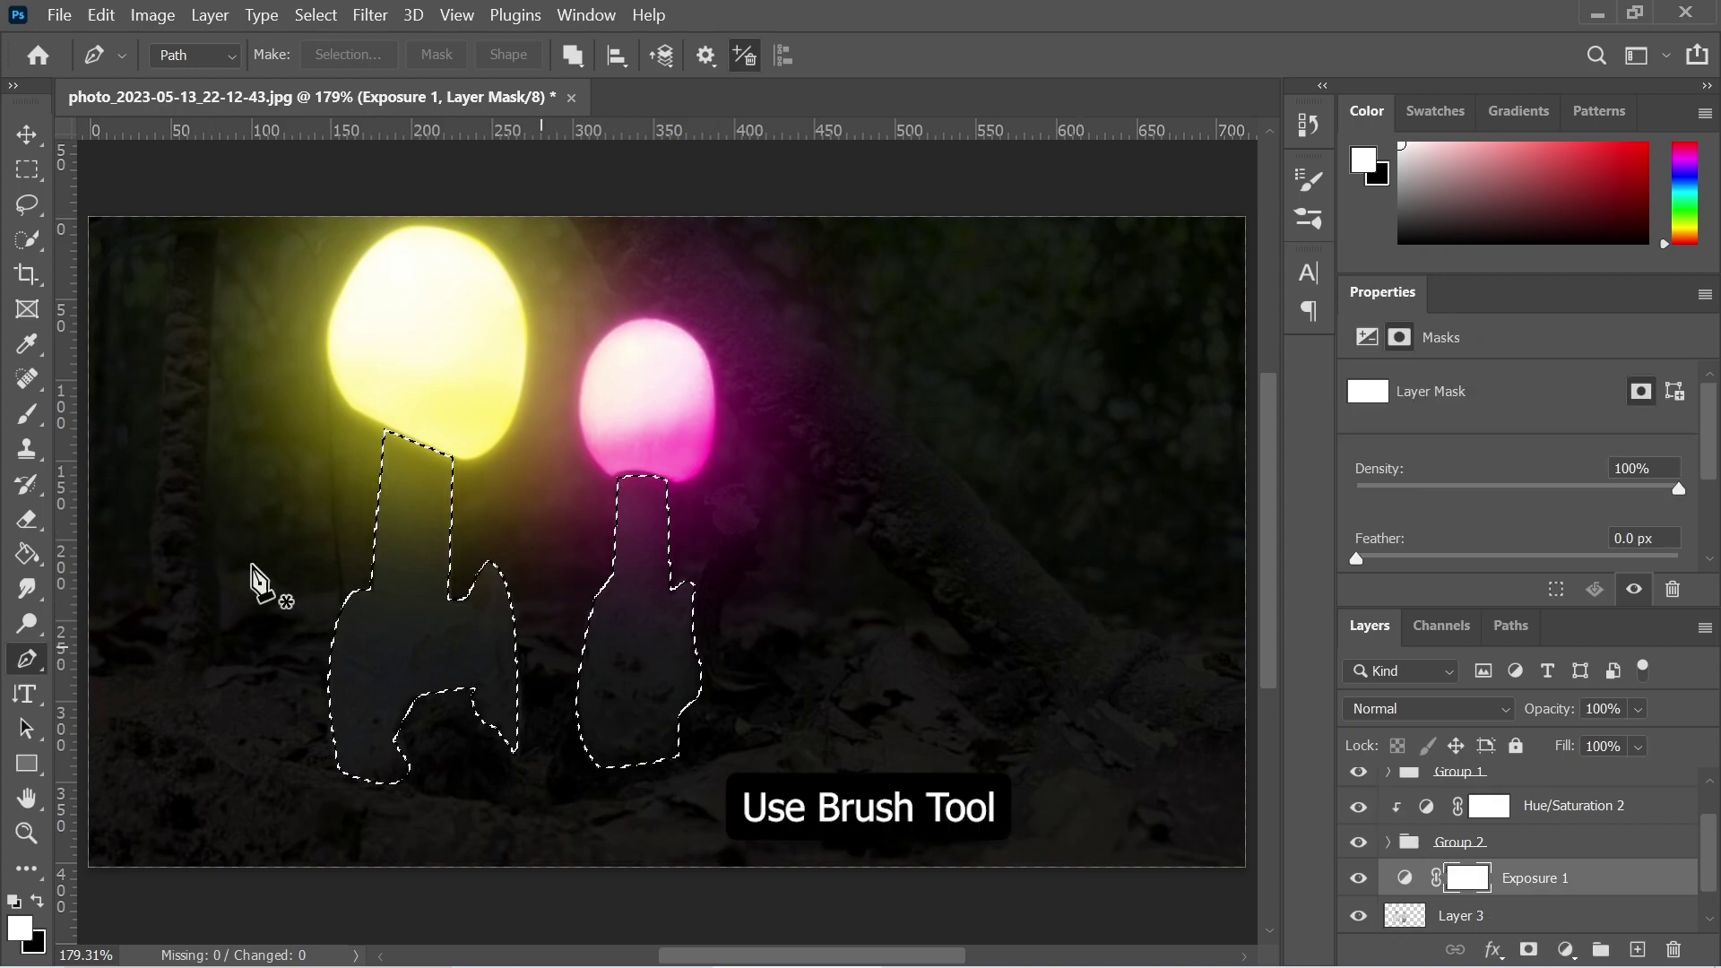
Paint over both selected stems on the Exposure mask with a black brush at 17% flow and size 125.
click(26, 414)
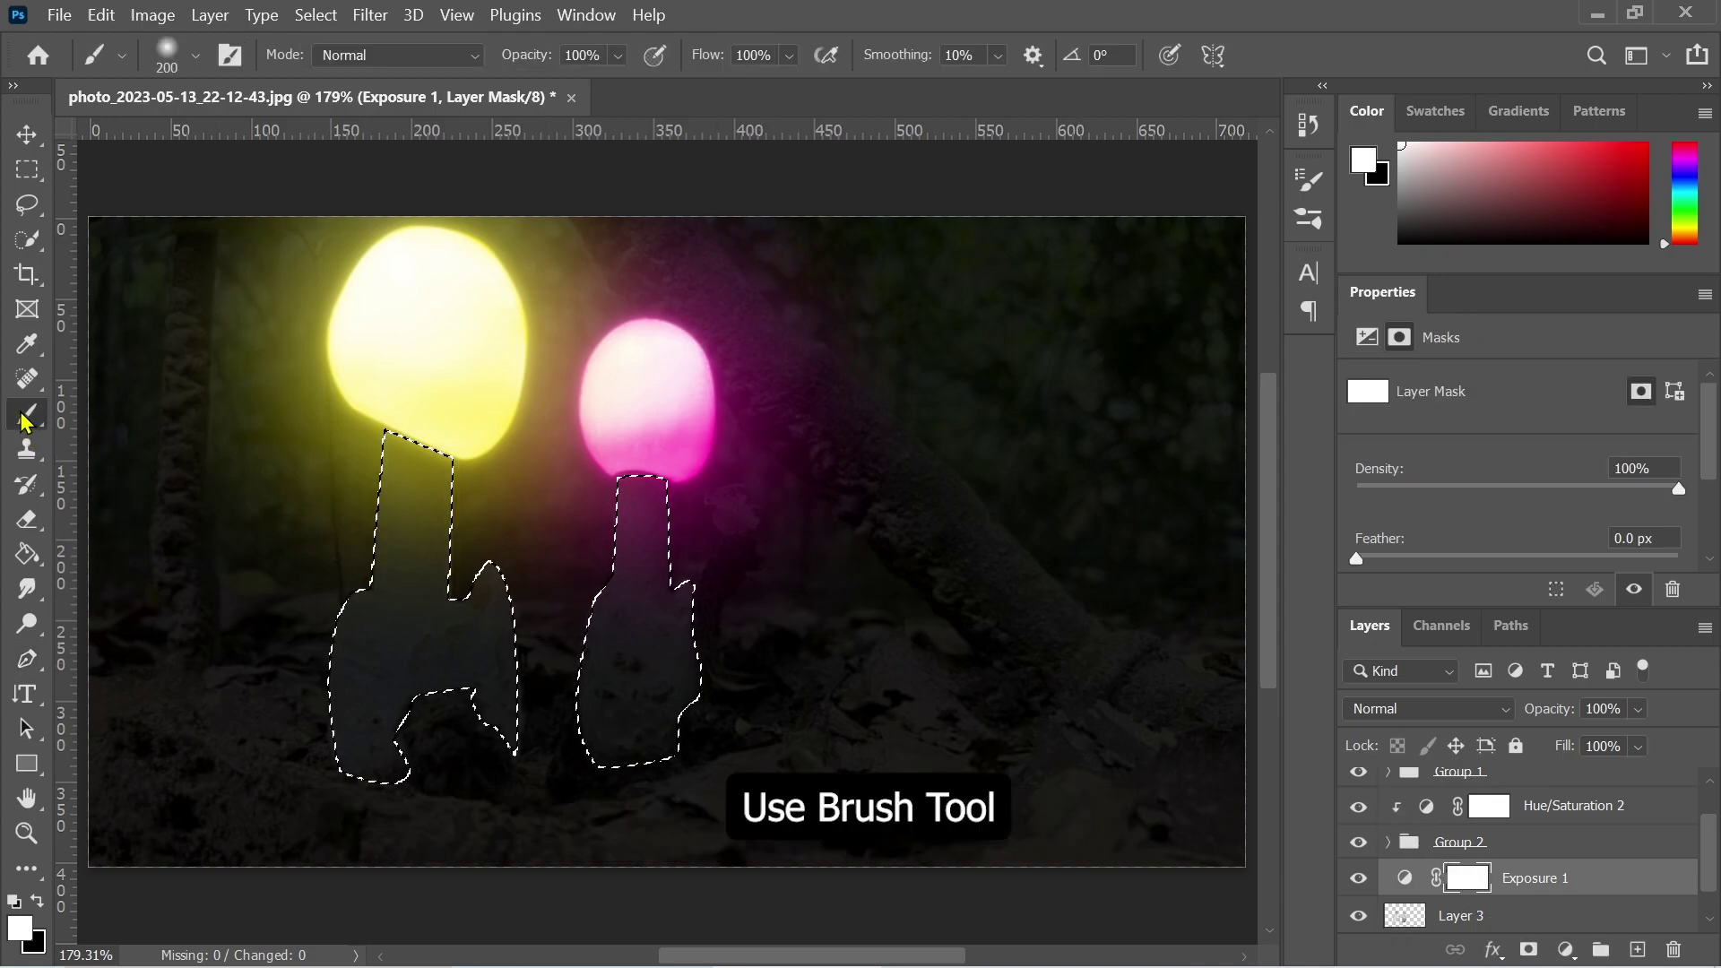
click(789, 54)
drag(780, 85, 734, 89)
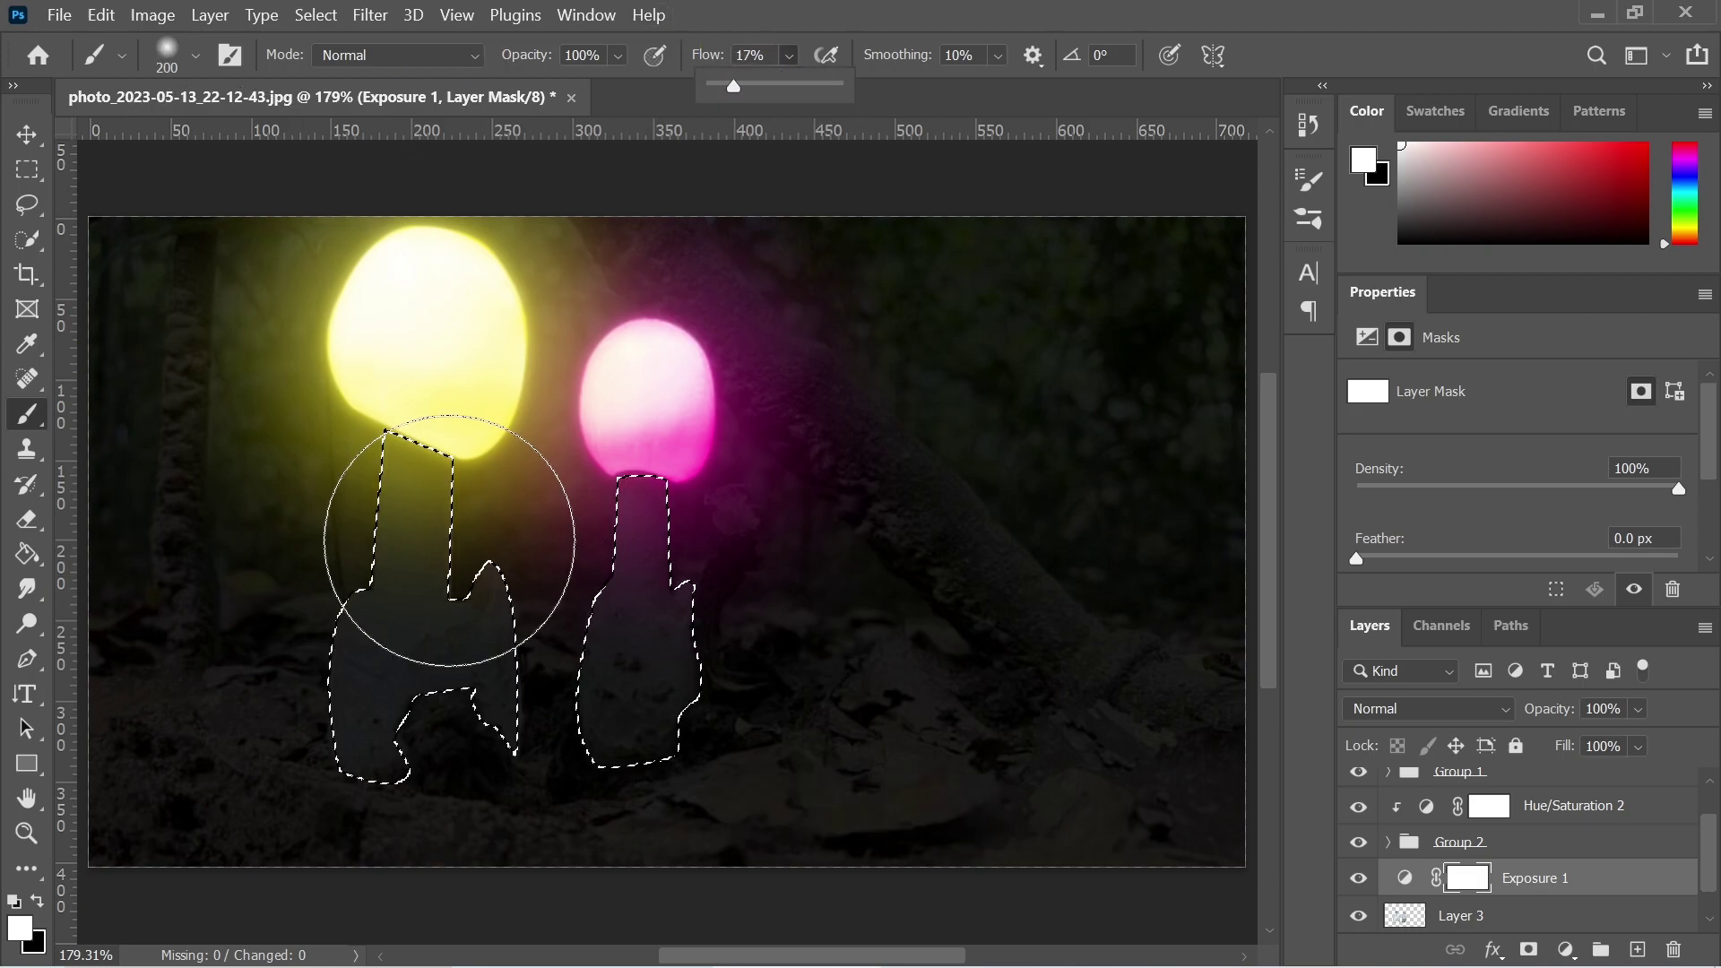
click(37, 900)
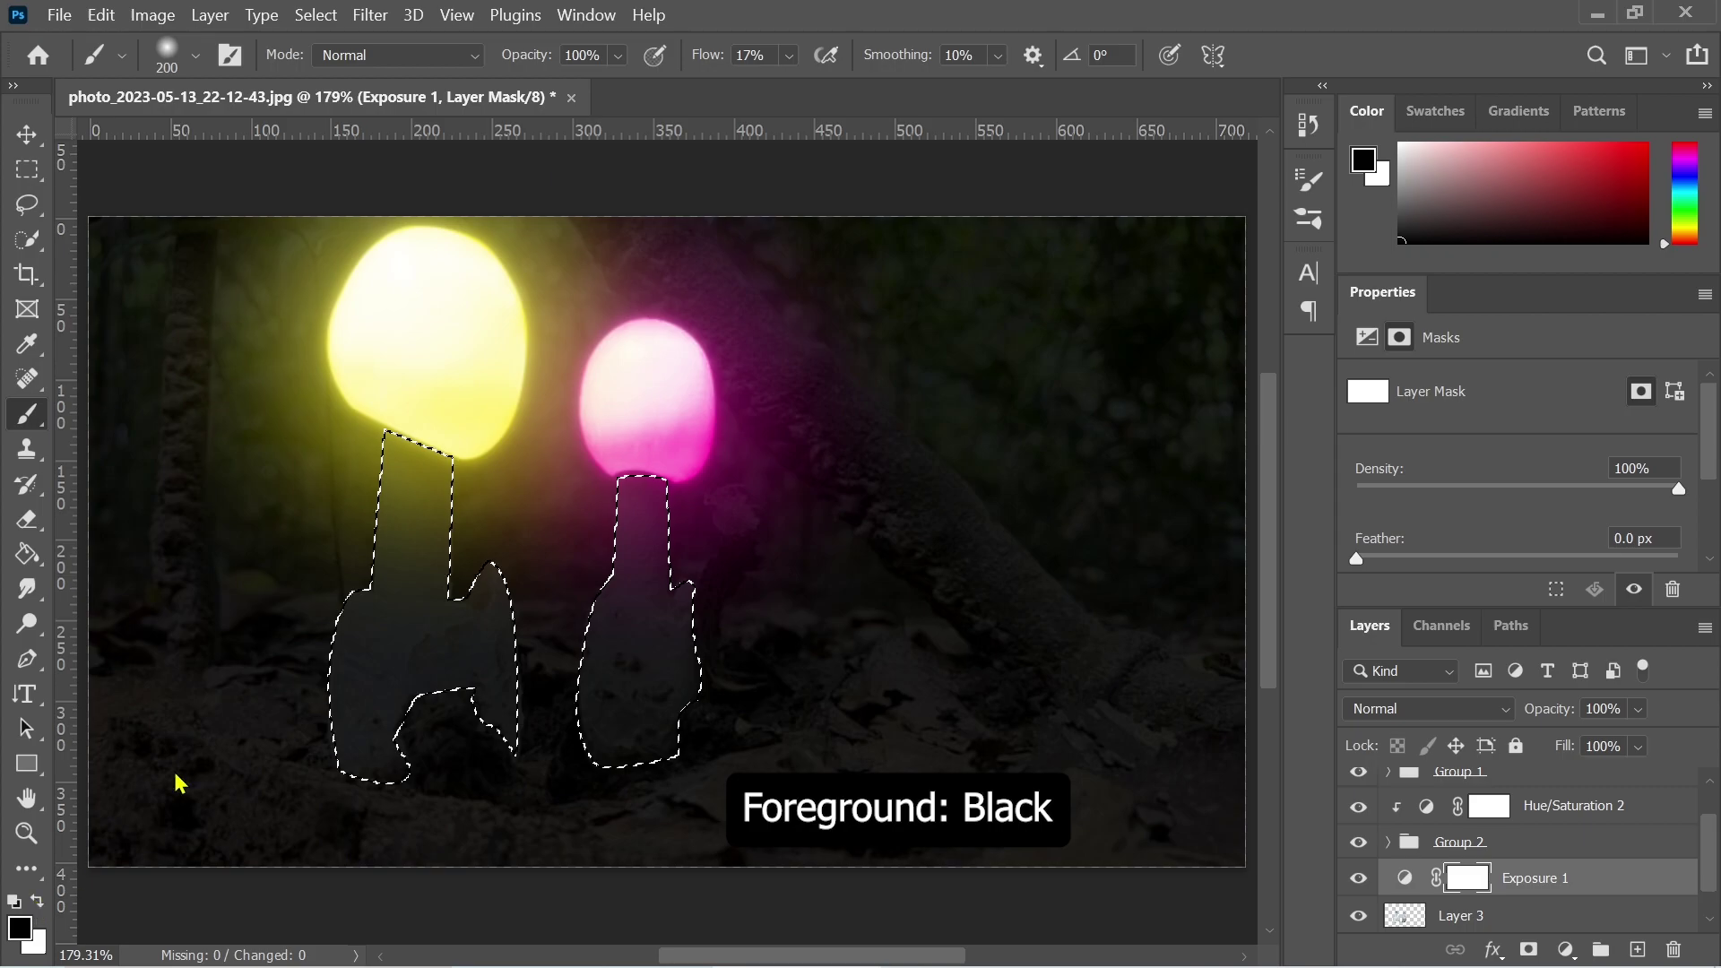
key(bracketleft)
key(bracketleft)
key(bracketleft)
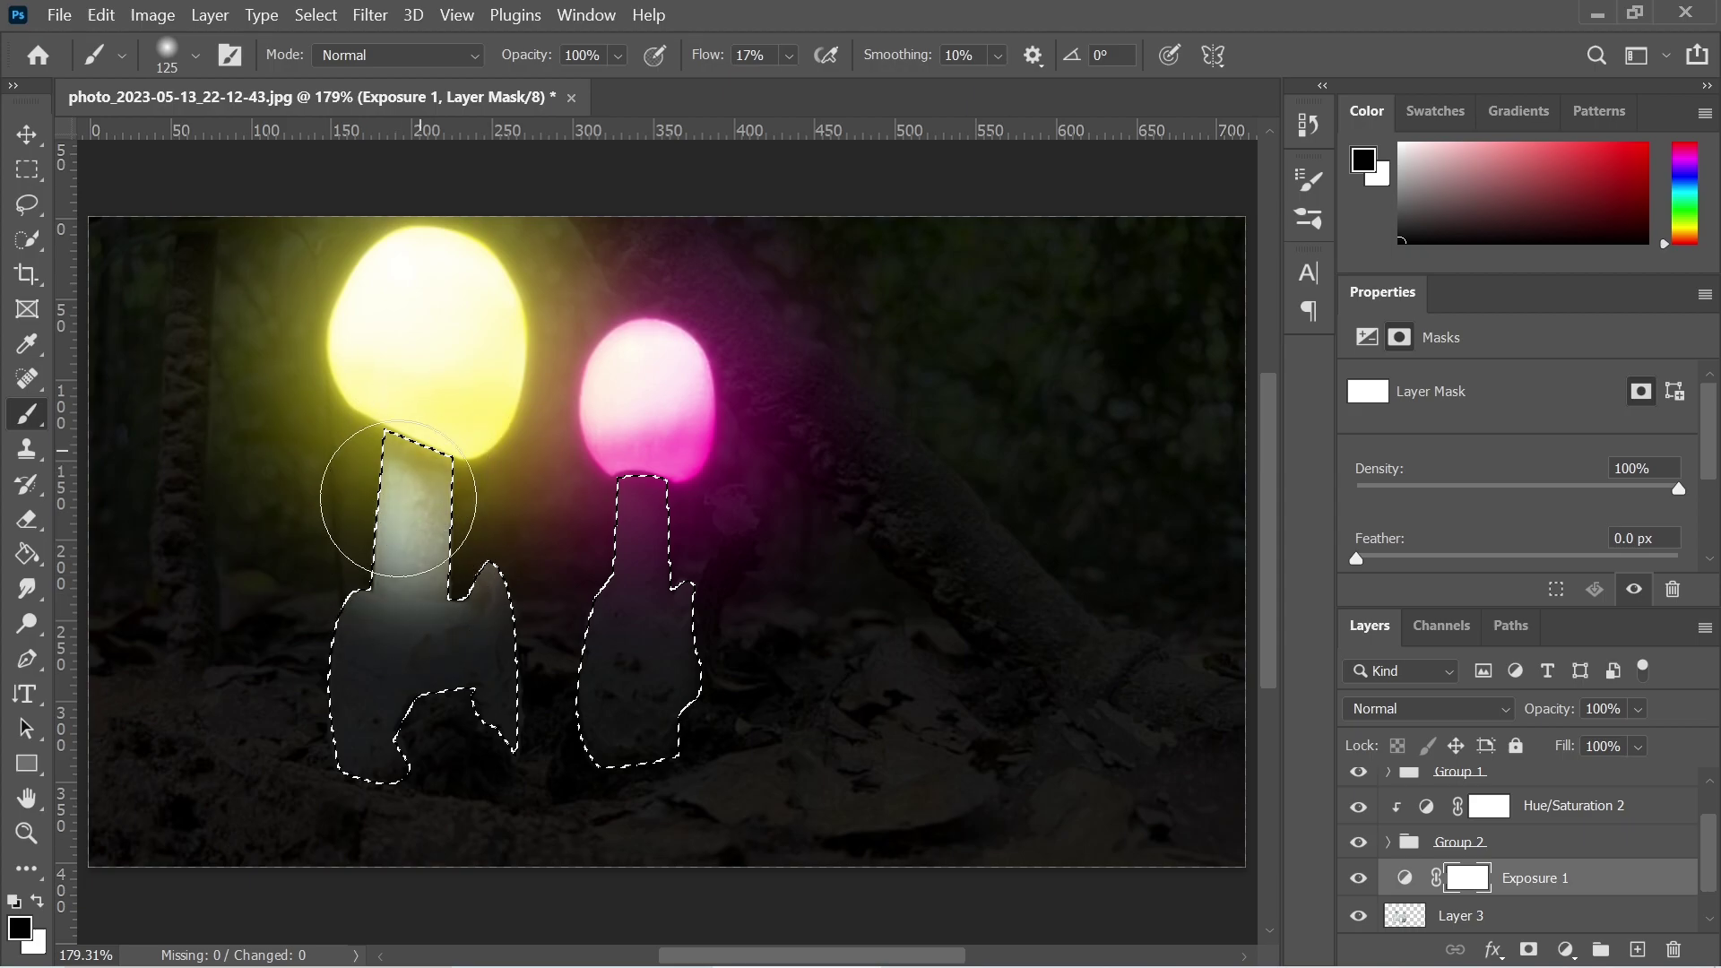
drag(335, 713, 427, 496)
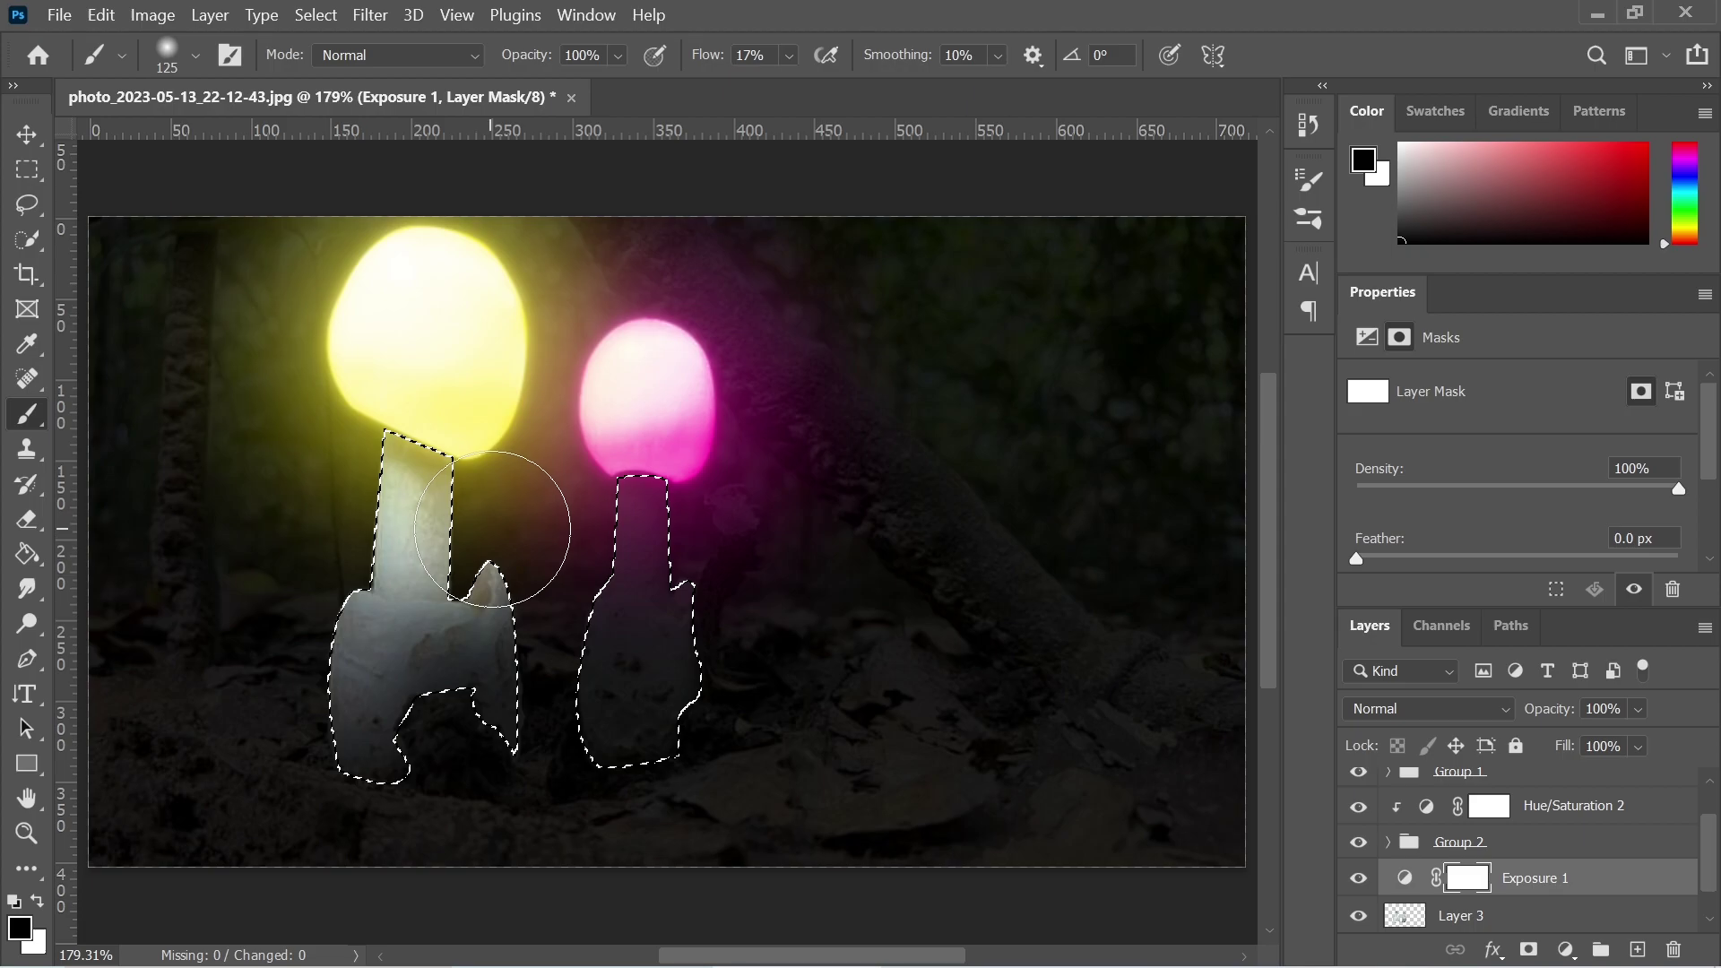
mouse_move(483, 667)
mouse_down()
mouse_move(423, 609)
mouse_move(479, 482)
mouse_move(431, 429)
mouse_move(421, 481)
mouse_move(449, 543)
mouse_move(437, 474)
mouse_move(400, 439)
mouse_up()
mouse_move(564, 499)
mouse_down()
mouse_move(634, 519)
mouse_move(661, 461)
mouse_move(603, 684)
mouse_move(703, 492)
mouse_move(708, 614)
mouse_move(721, 607)
mouse_move(691, 615)
mouse_move(673, 499)
mouse_move(607, 672)
mouse_move(692, 499)
mouse_move(595, 500)
mouse_move(615, 511)
mouse_up()
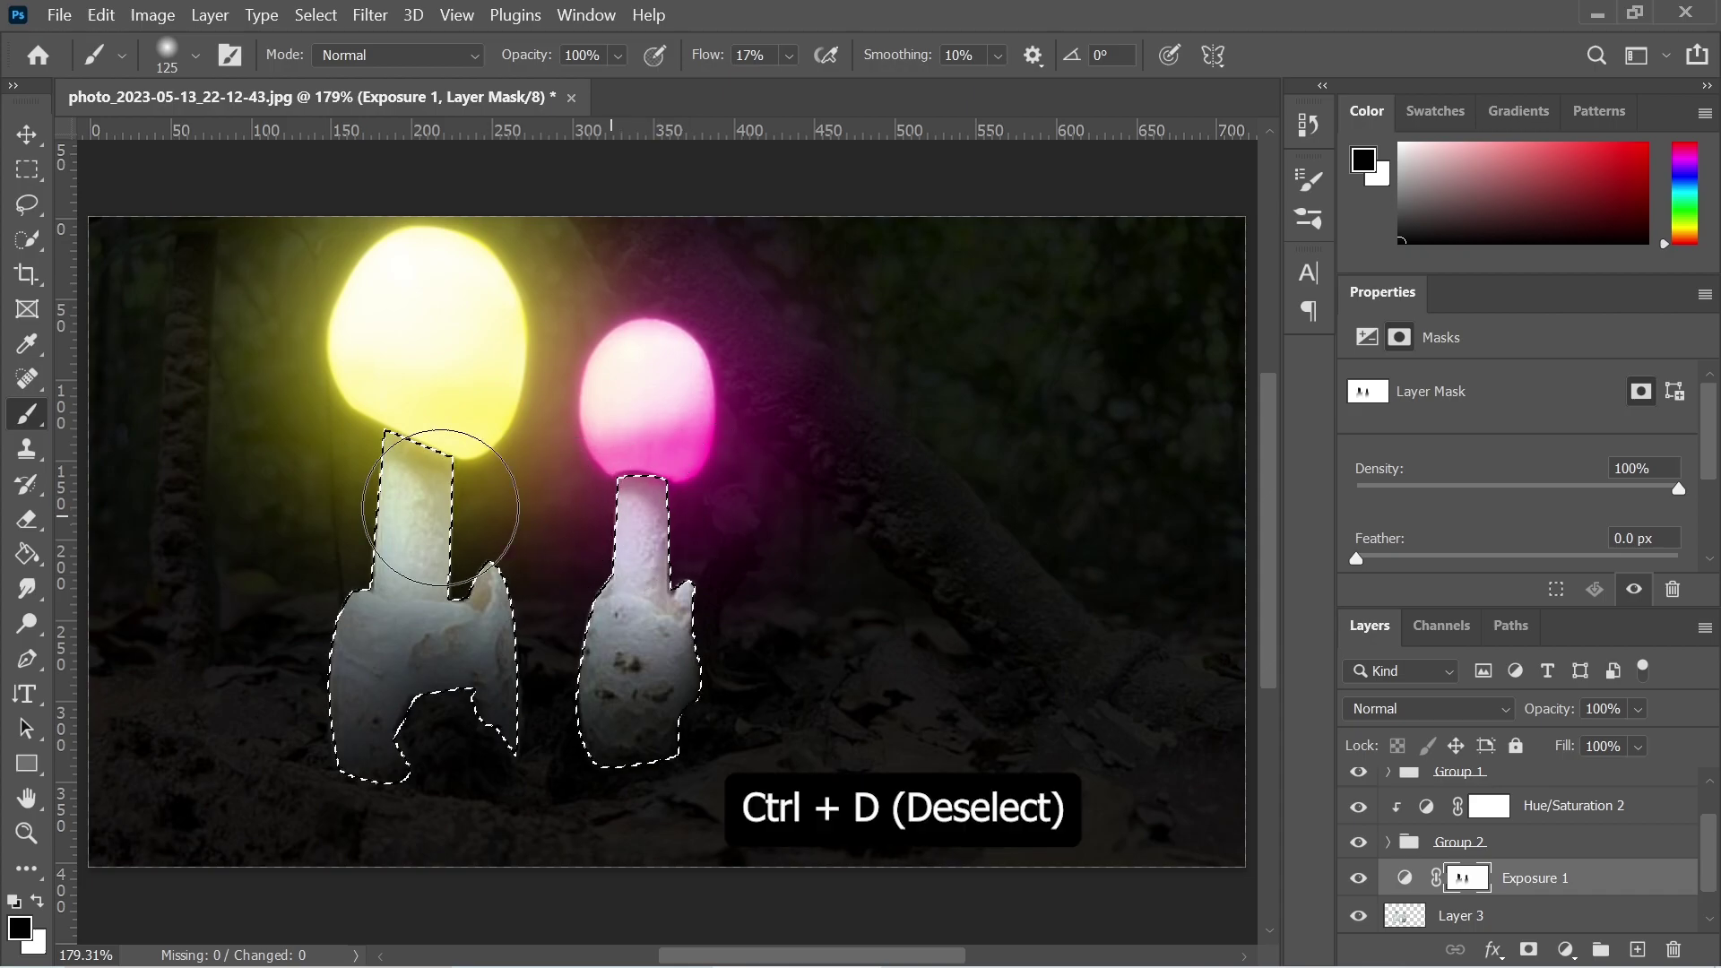
Deselect and paint the Exposure mask in black over the ground around the mushrooms, enlarging the brush to size 175.
key(ctrl+d)
mouse_move(372, 513)
mouse_down()
mouse_move(246, 579)
mouse_move(195, 660)
mouse_move(173, 745)
mouse_move(302, 557)
mouse_move(242, 672)
mouse_move(273, 626)
mouse_move(225, 756)
mouse_move(269, 805)
mouse_move(287, 810)
mouse_move(223, 771)
mouse_move(273, 760)
mouse_move(322, 782)
mouse_move(583, 800)
mouse_move(553, 796)
mouse_move(758, 773)
mouse_move(693, 776)
mouse_move(817, 652)
mouse_move(827, 669)
mouse_move(764, 806)
mouse_move(582, 742)
mouse_move(551, 712)
mouse_move(666, 707)
mouse_move(786, 644)
mouse_move(752, 653)
mouse_move(746, 745)
mouse_move(879, 591)
mouse_move(906, 614)
mouse_move(848, 662)
mouse_move(883, 681)
mouse_move(982, 623)
mouse_move(988, 637)
mouse_move(929, 655)
mouse_move(844, 560)
mouse_move(551, 577)
mouse_move(588, 716)
mouse_move(672, 745)
mouse_move(537, 802)
mouse_move(301, 687)
mouse_move(269, 620)
mouse_move(239, 610)
mouse_move(219, 773)
mouse_move(265, 841)
mouse_move(635, 826)
mouse_move(761, 793)
mouse_move(838, 805)
mouse_move(1018, 714)
mouse_up()
key(bracketright)
key(bracketright)
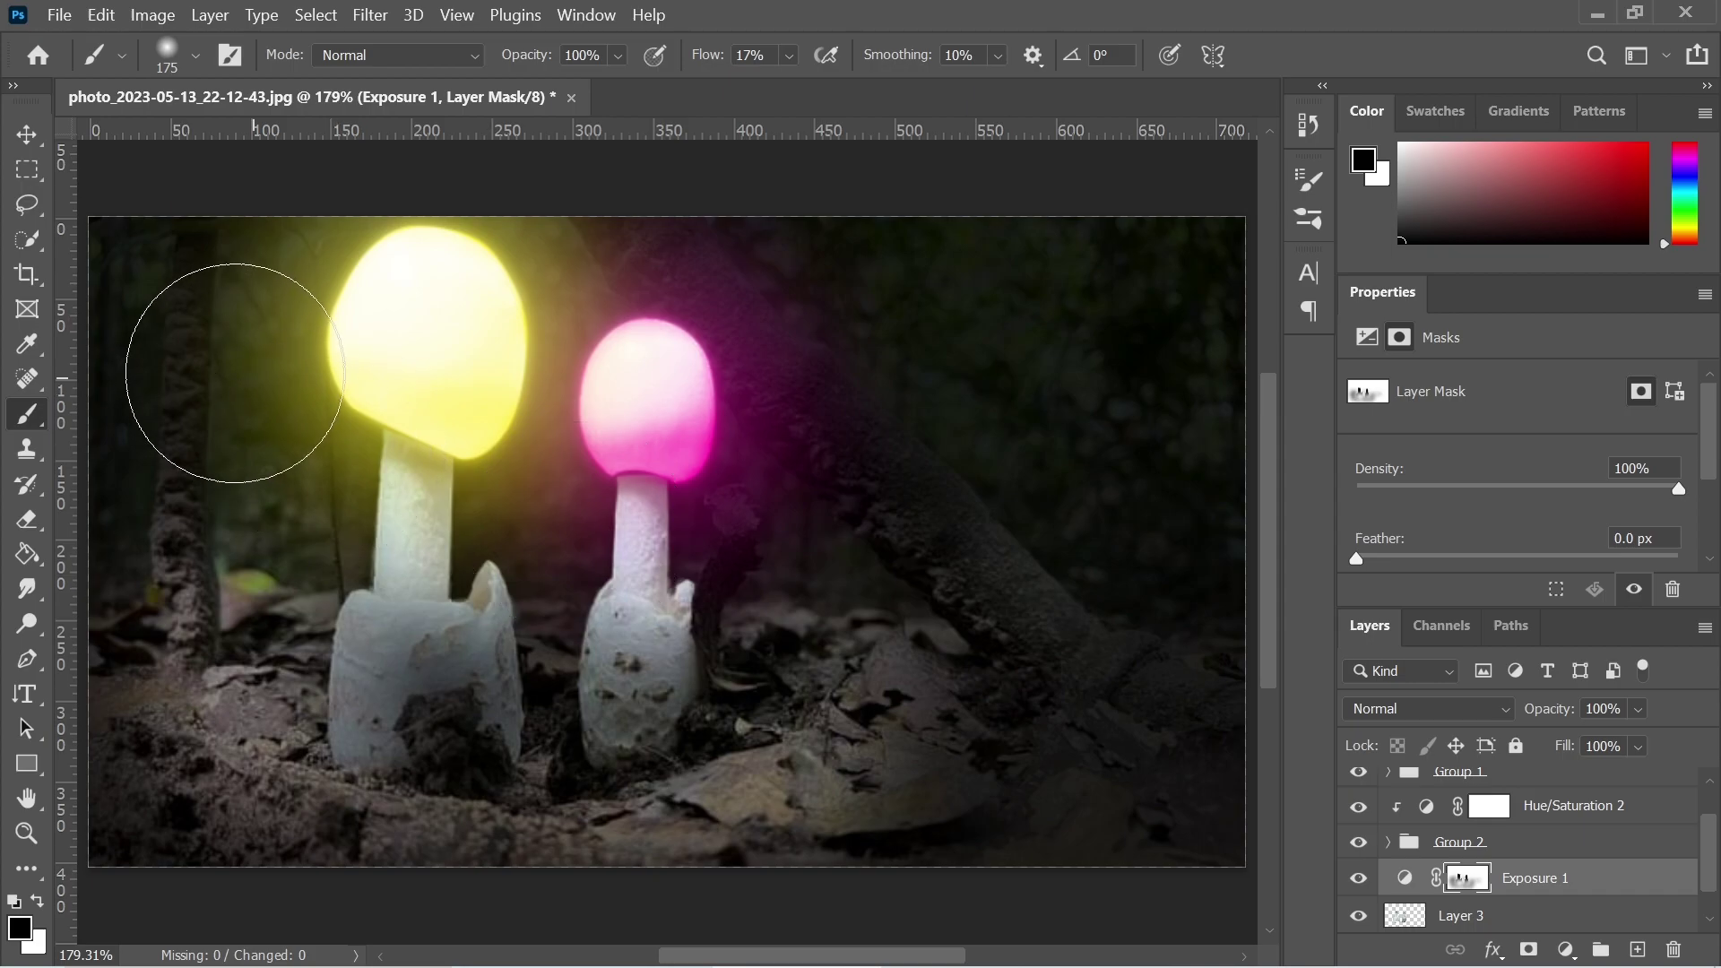
click(26, 134)
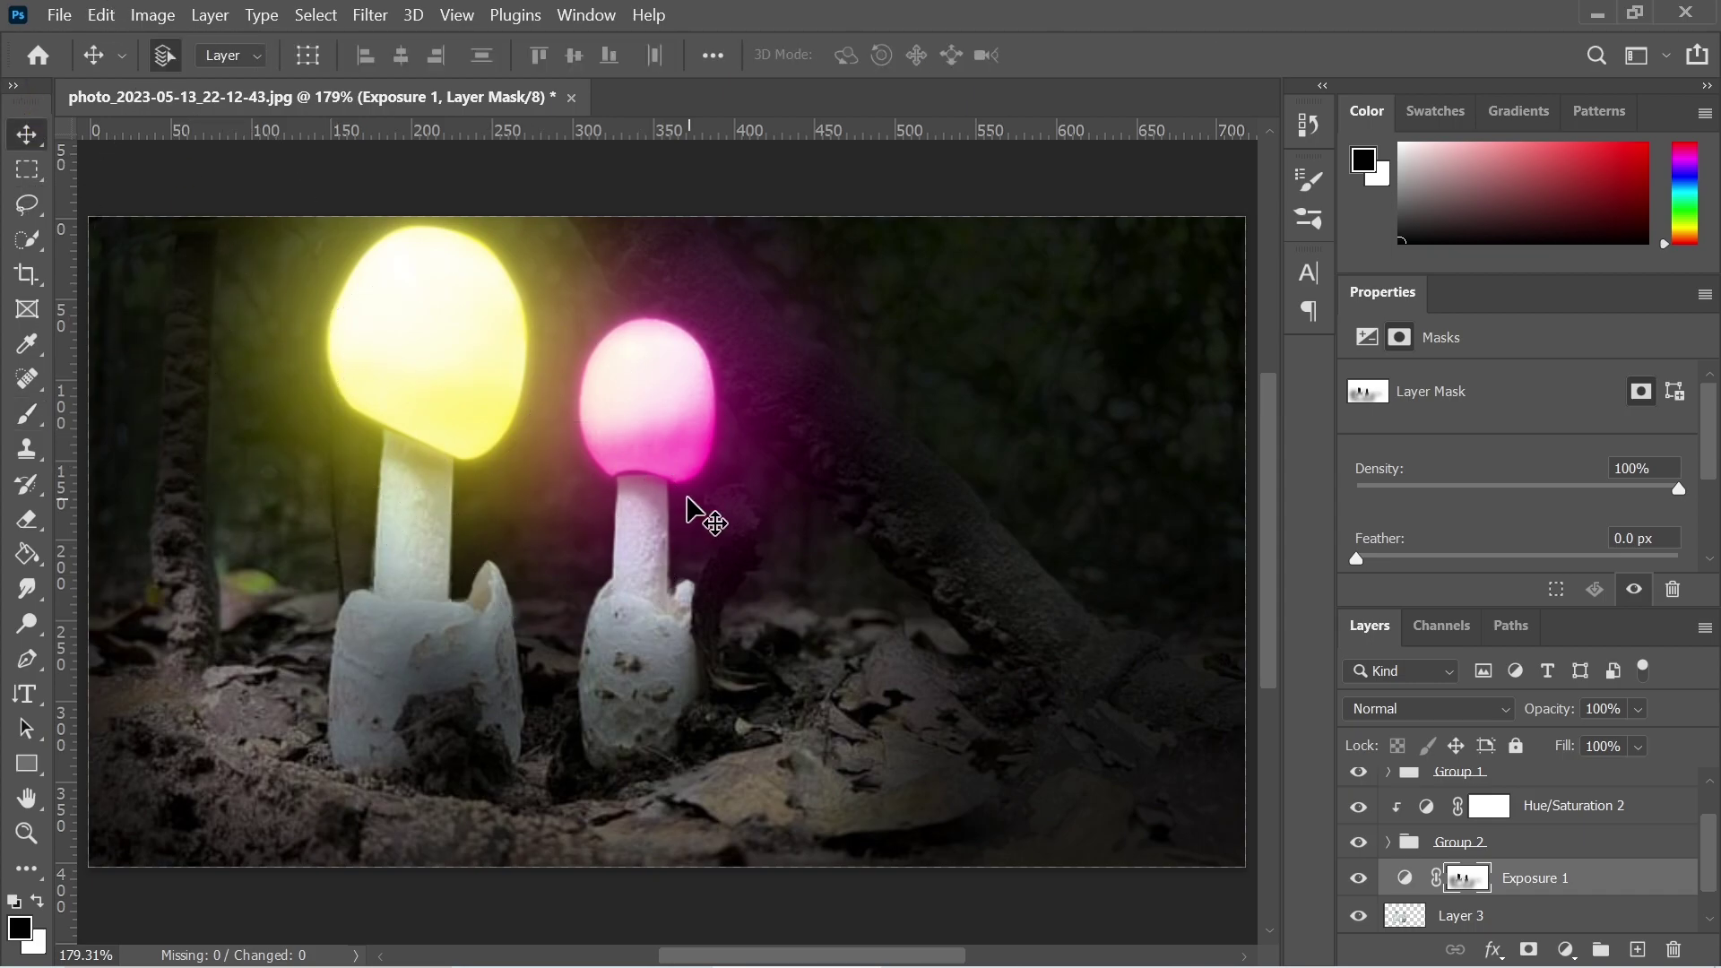
Duplicate the Hue/Saturation 1 layer and move the copy directly below Group 1, above Hue/Saturation 2.
scroll(1710, 874, up, 1)
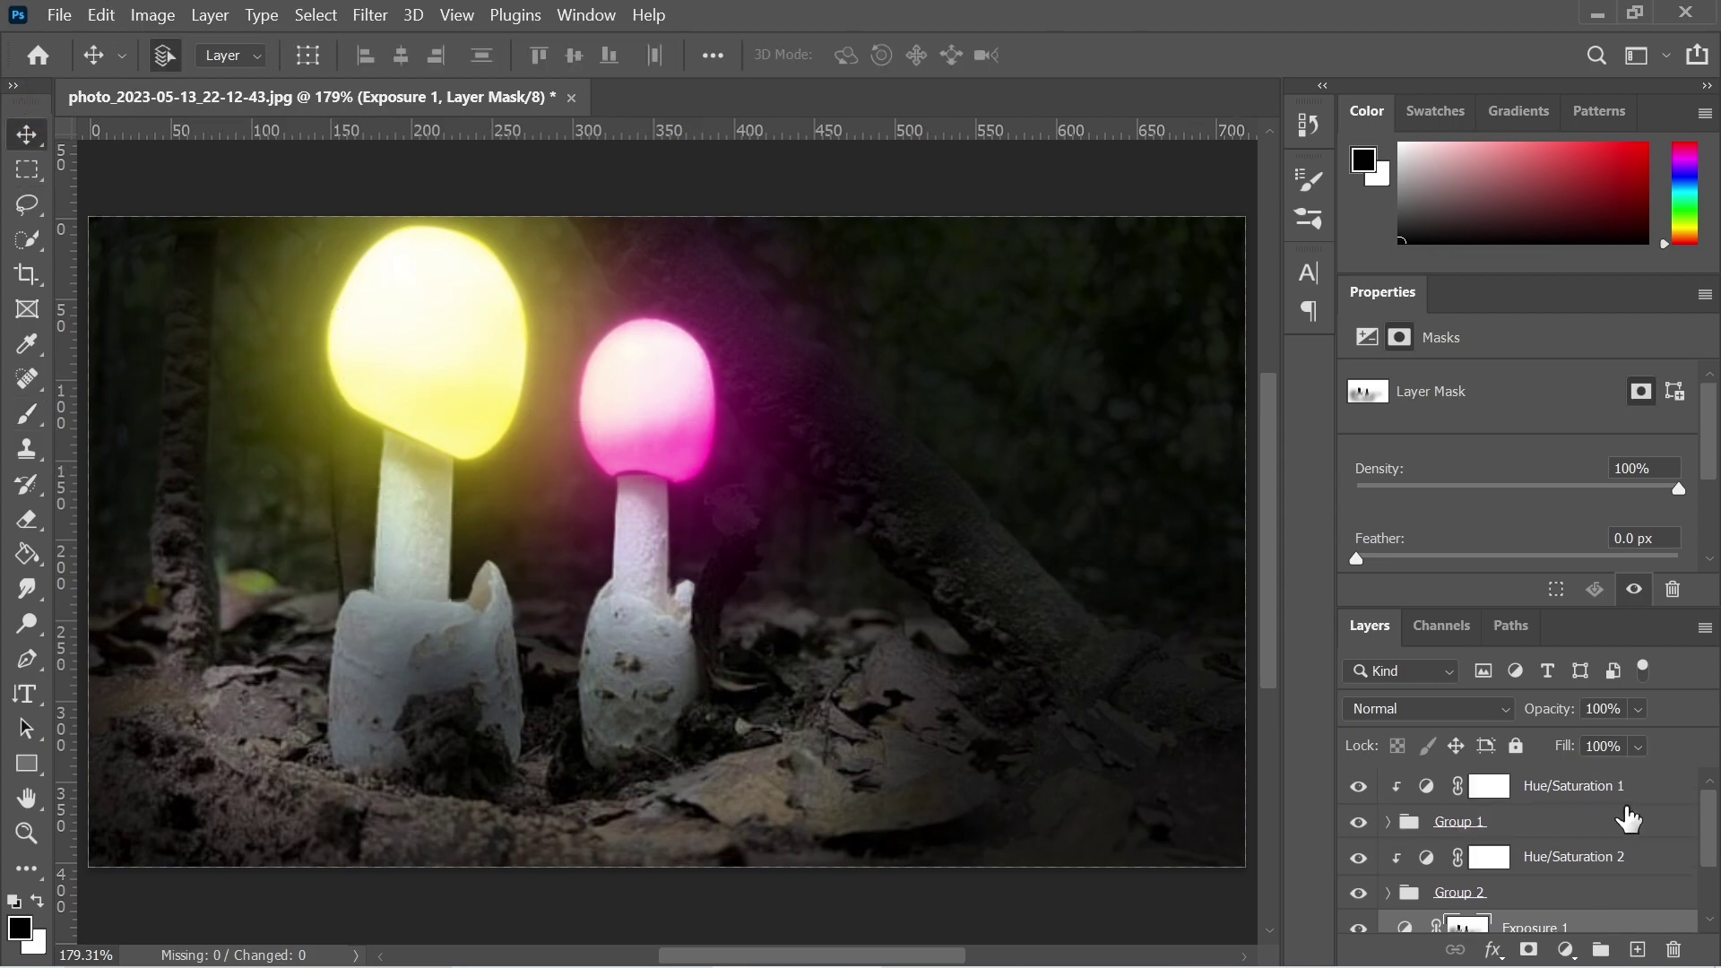
click(1575, 798)
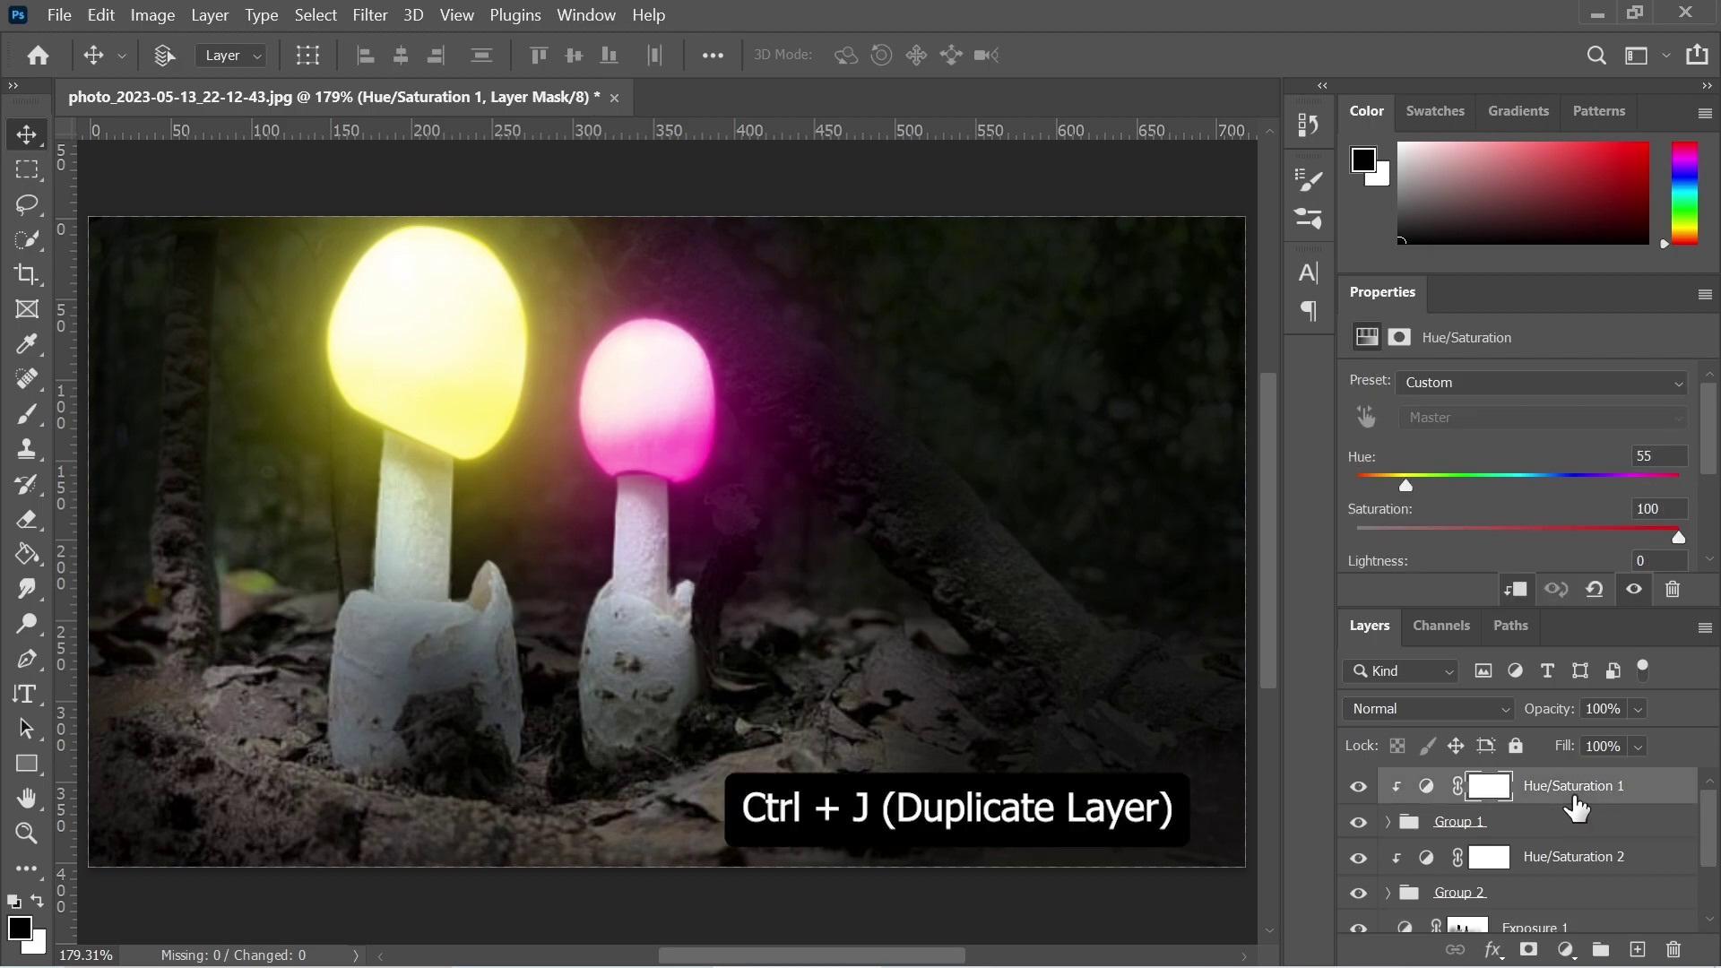
key(ctrl+j)
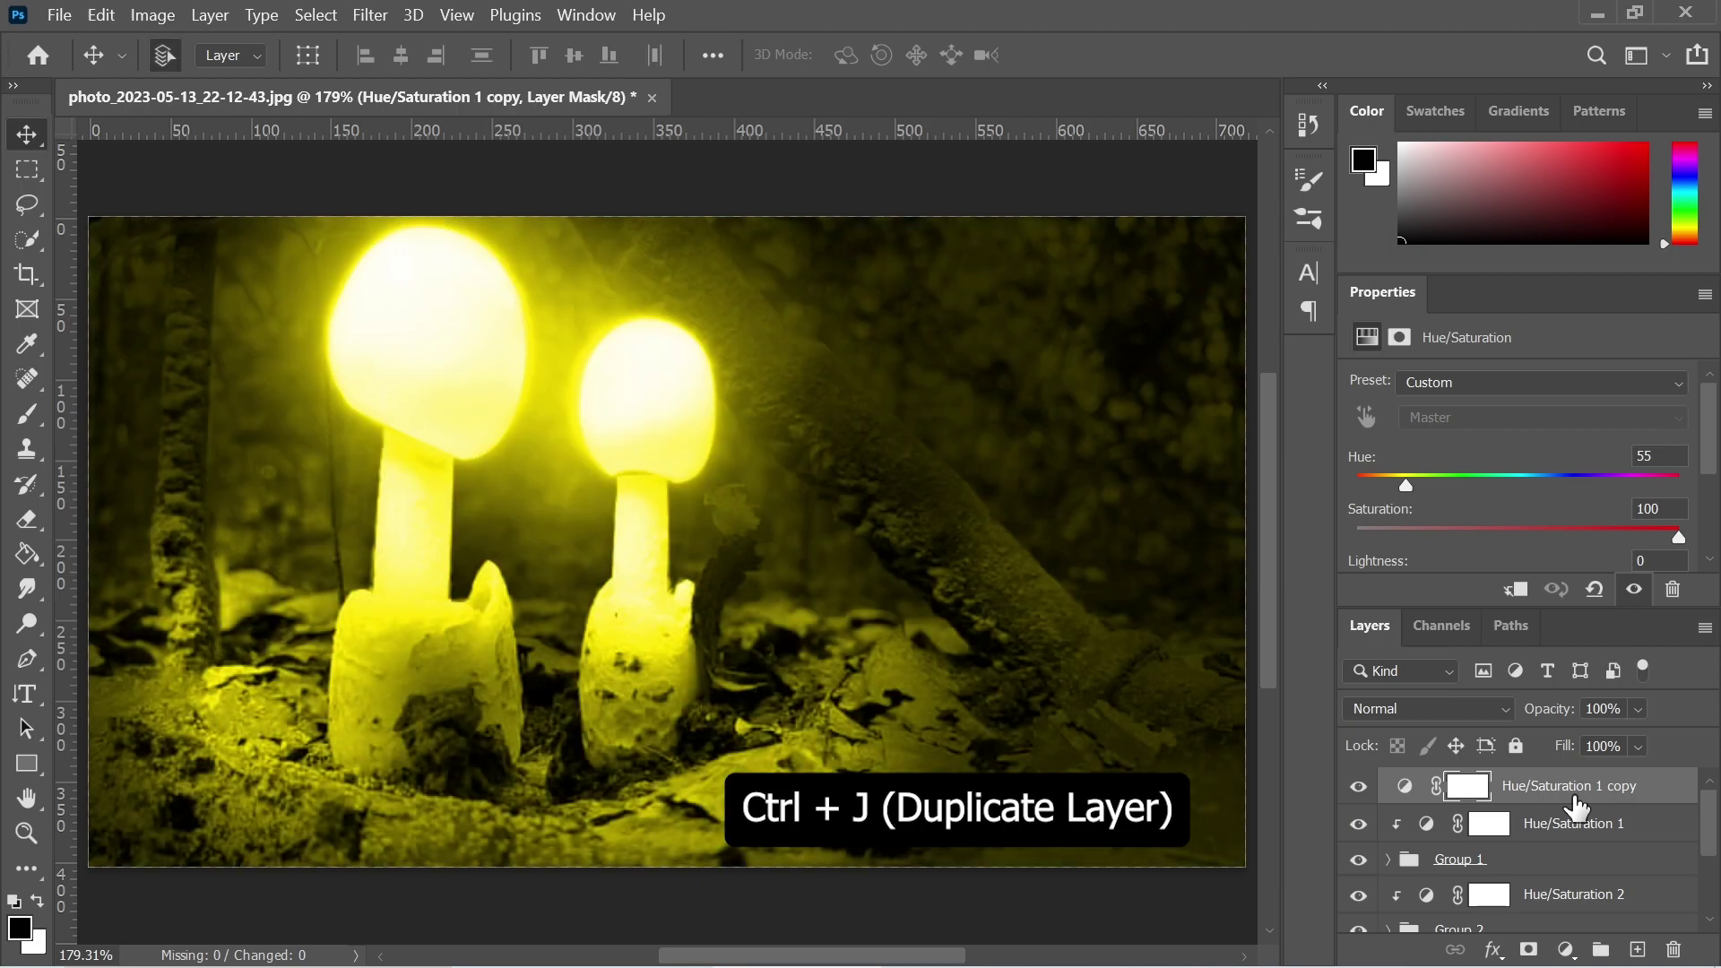
drag(1552, 795, 1557, 874)
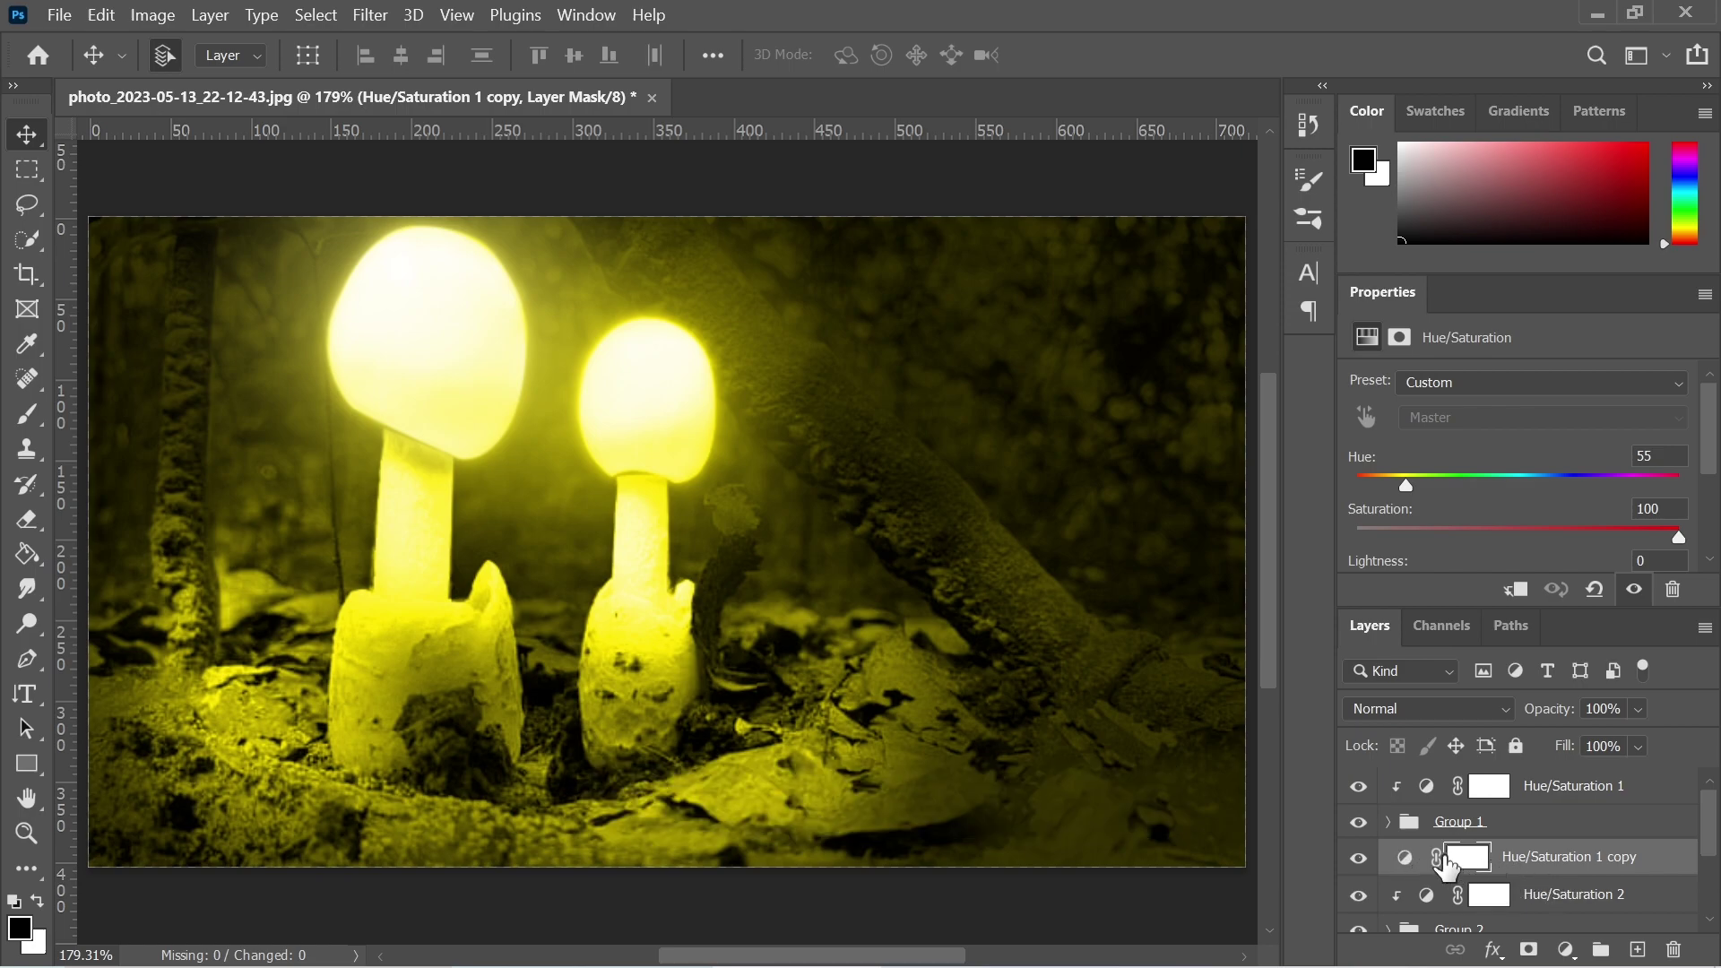
Invert the Hue/Saturation 1 copy mask and paint it white over the yellow mushroom's stem and surrounding ground at size 175, 17% flow.
click(1470, 865)
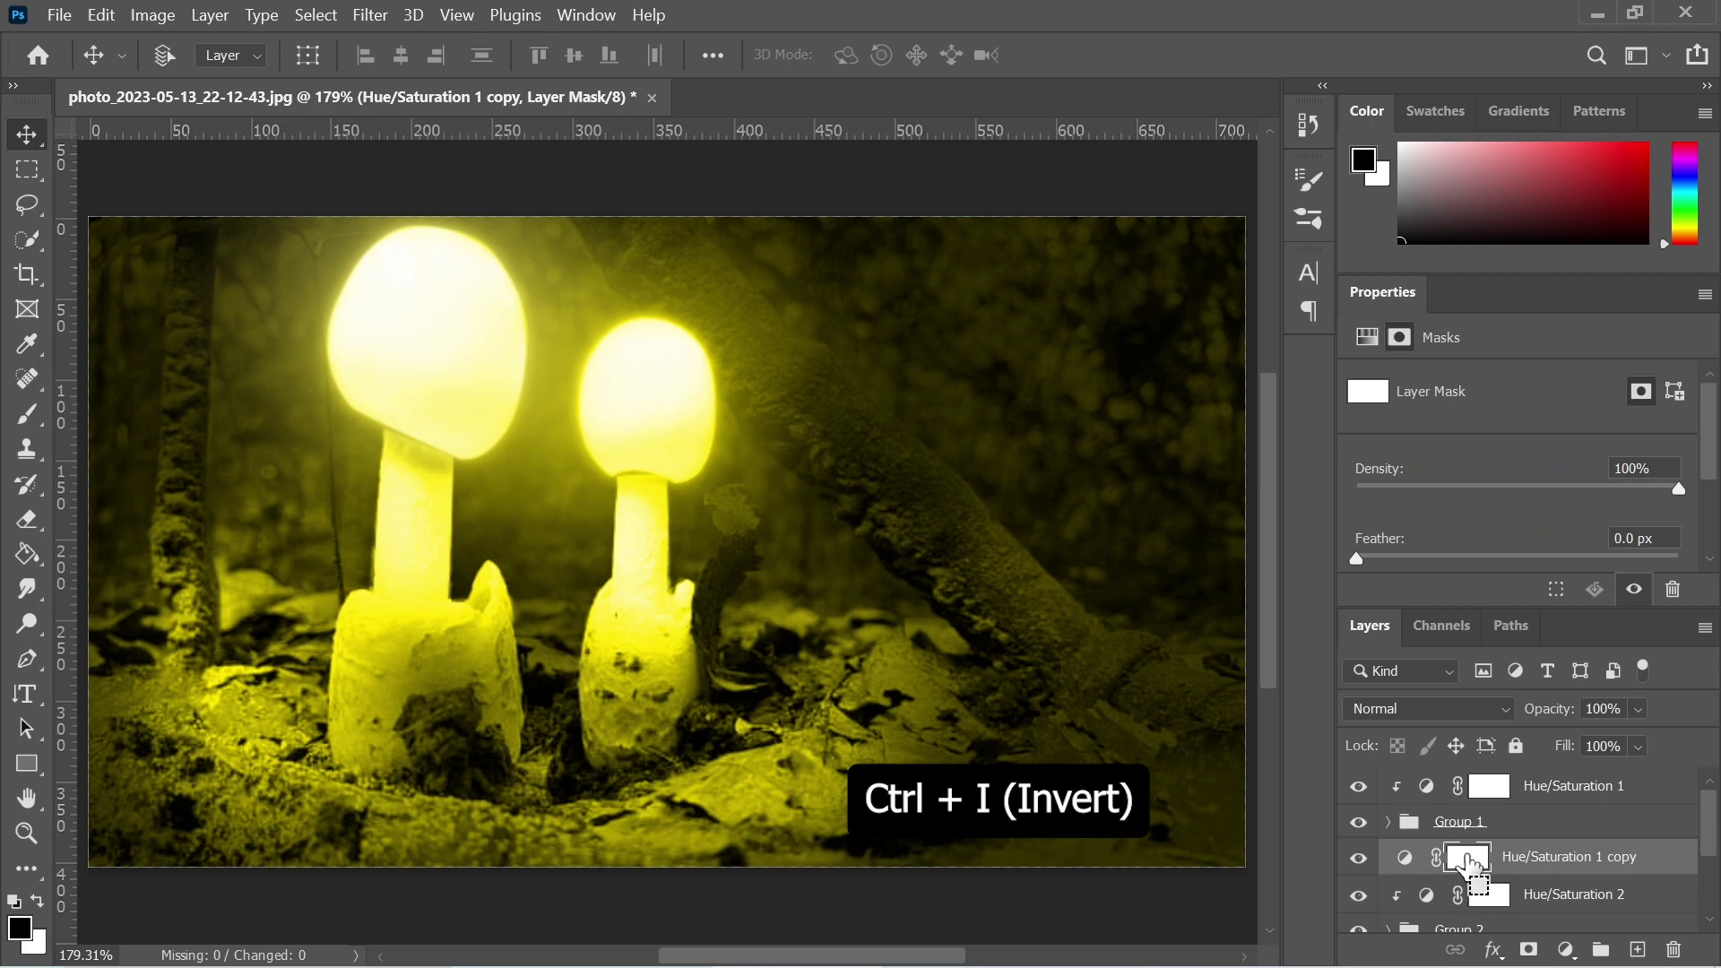
key(ctrl+i)
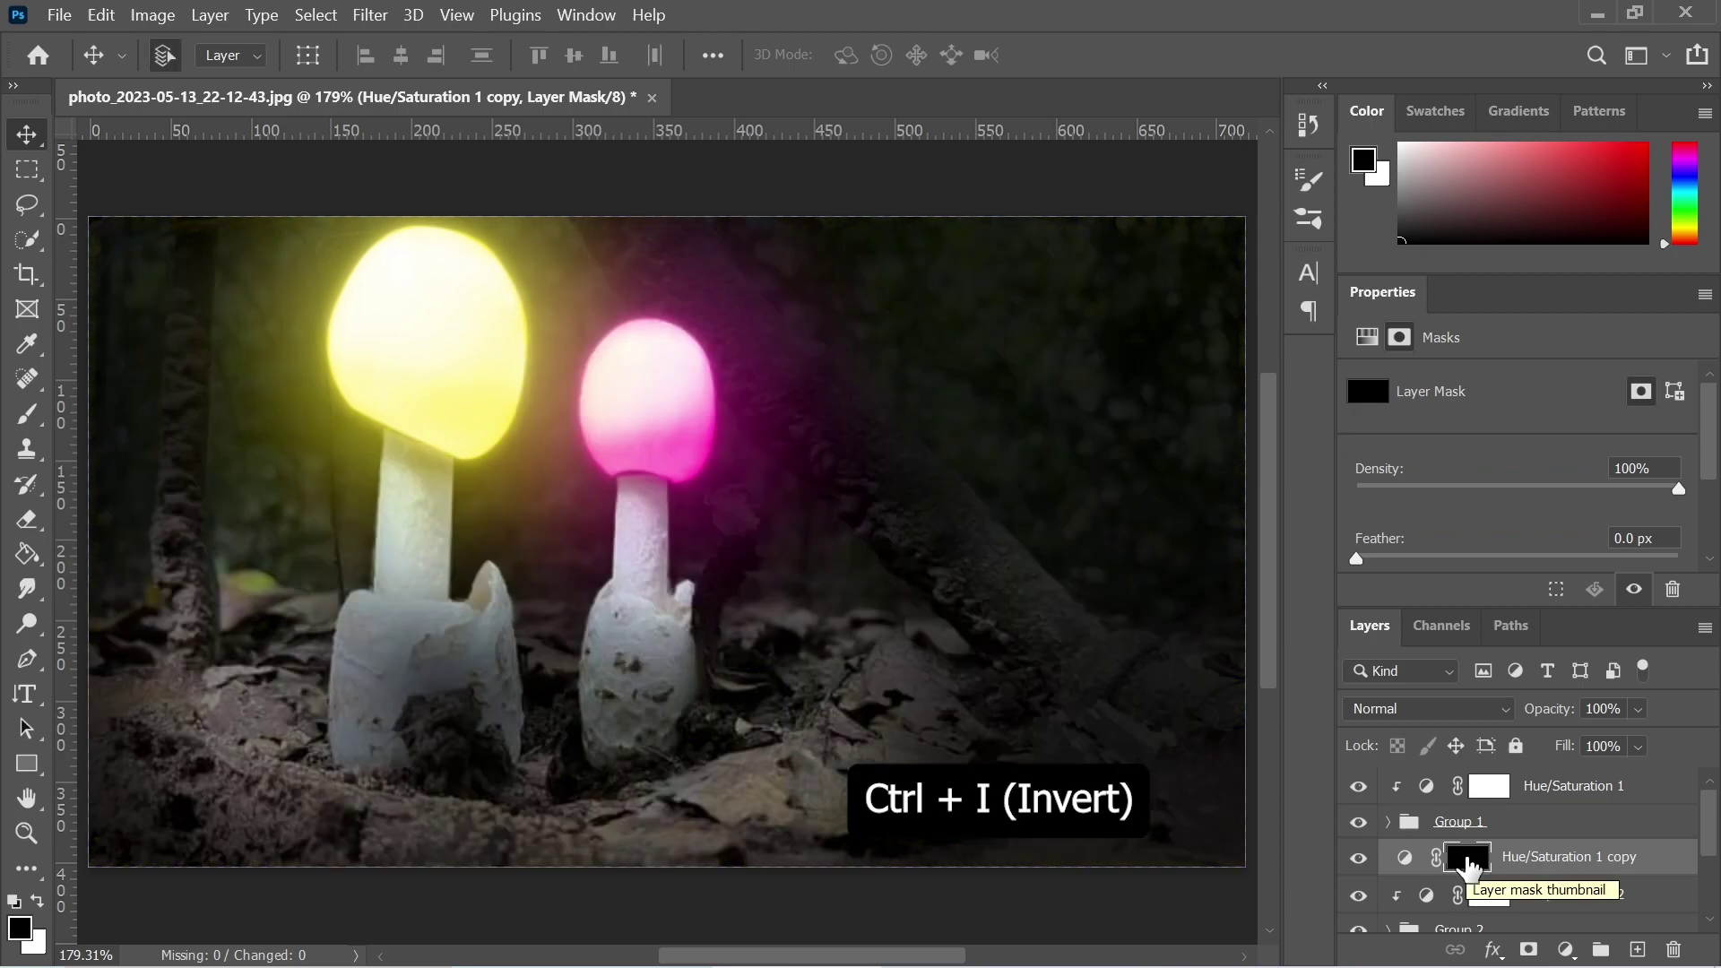
key(x)
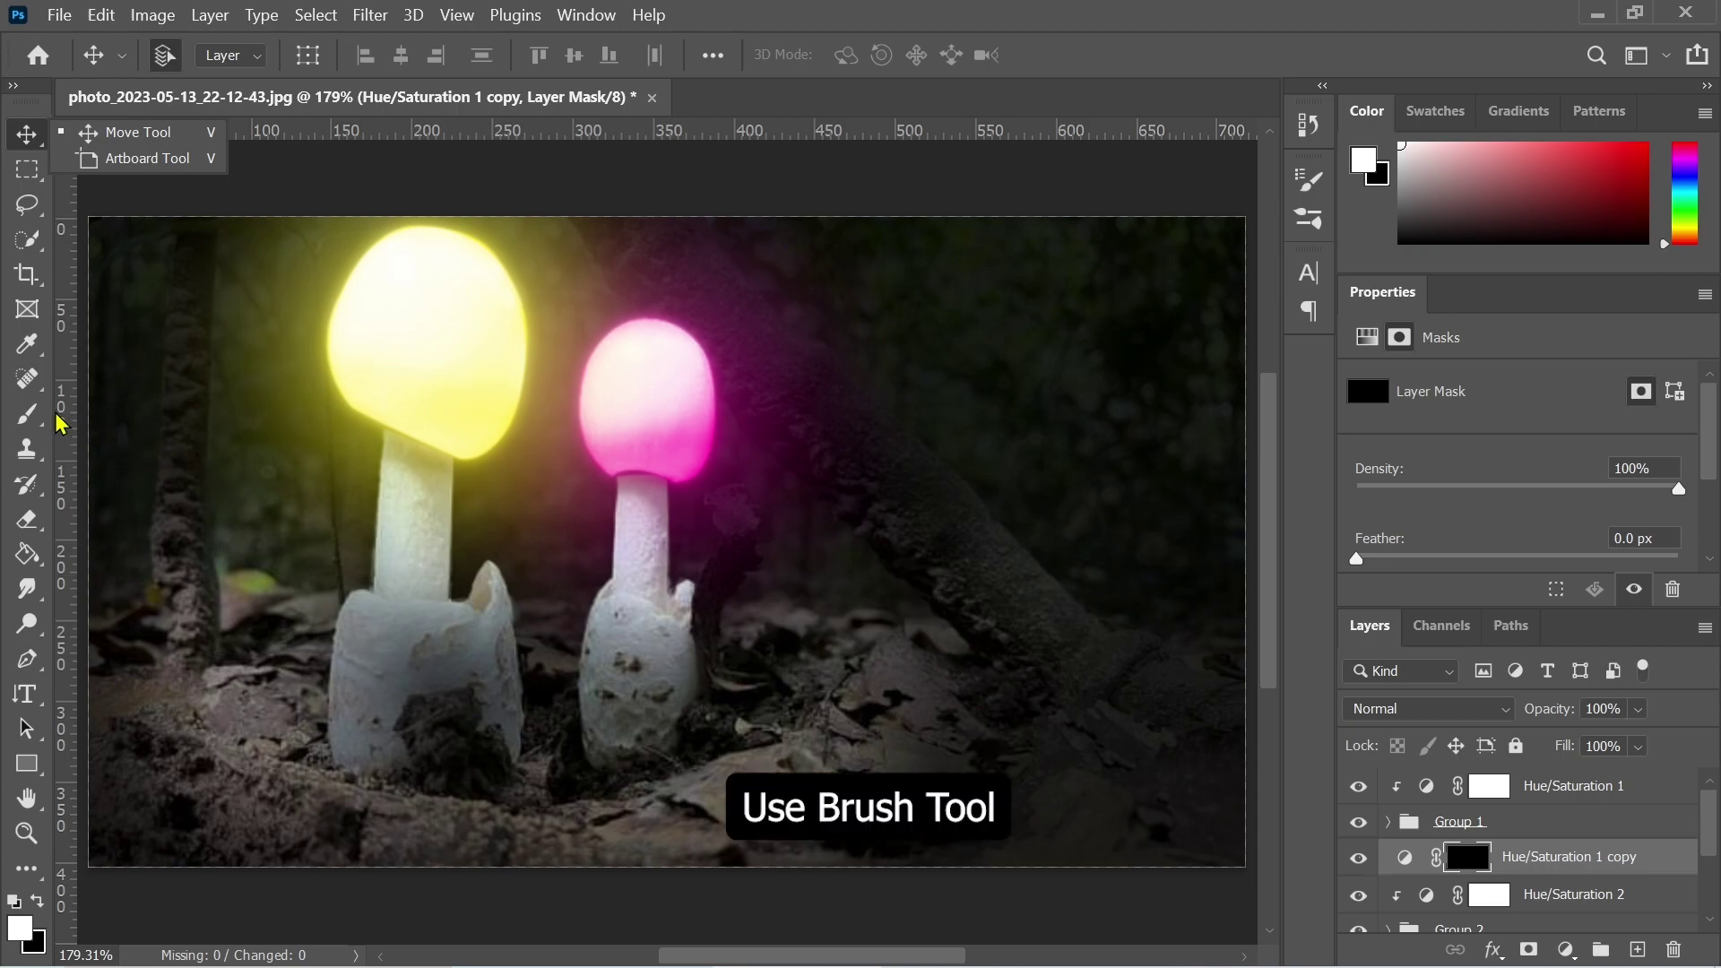
click(26, 417)
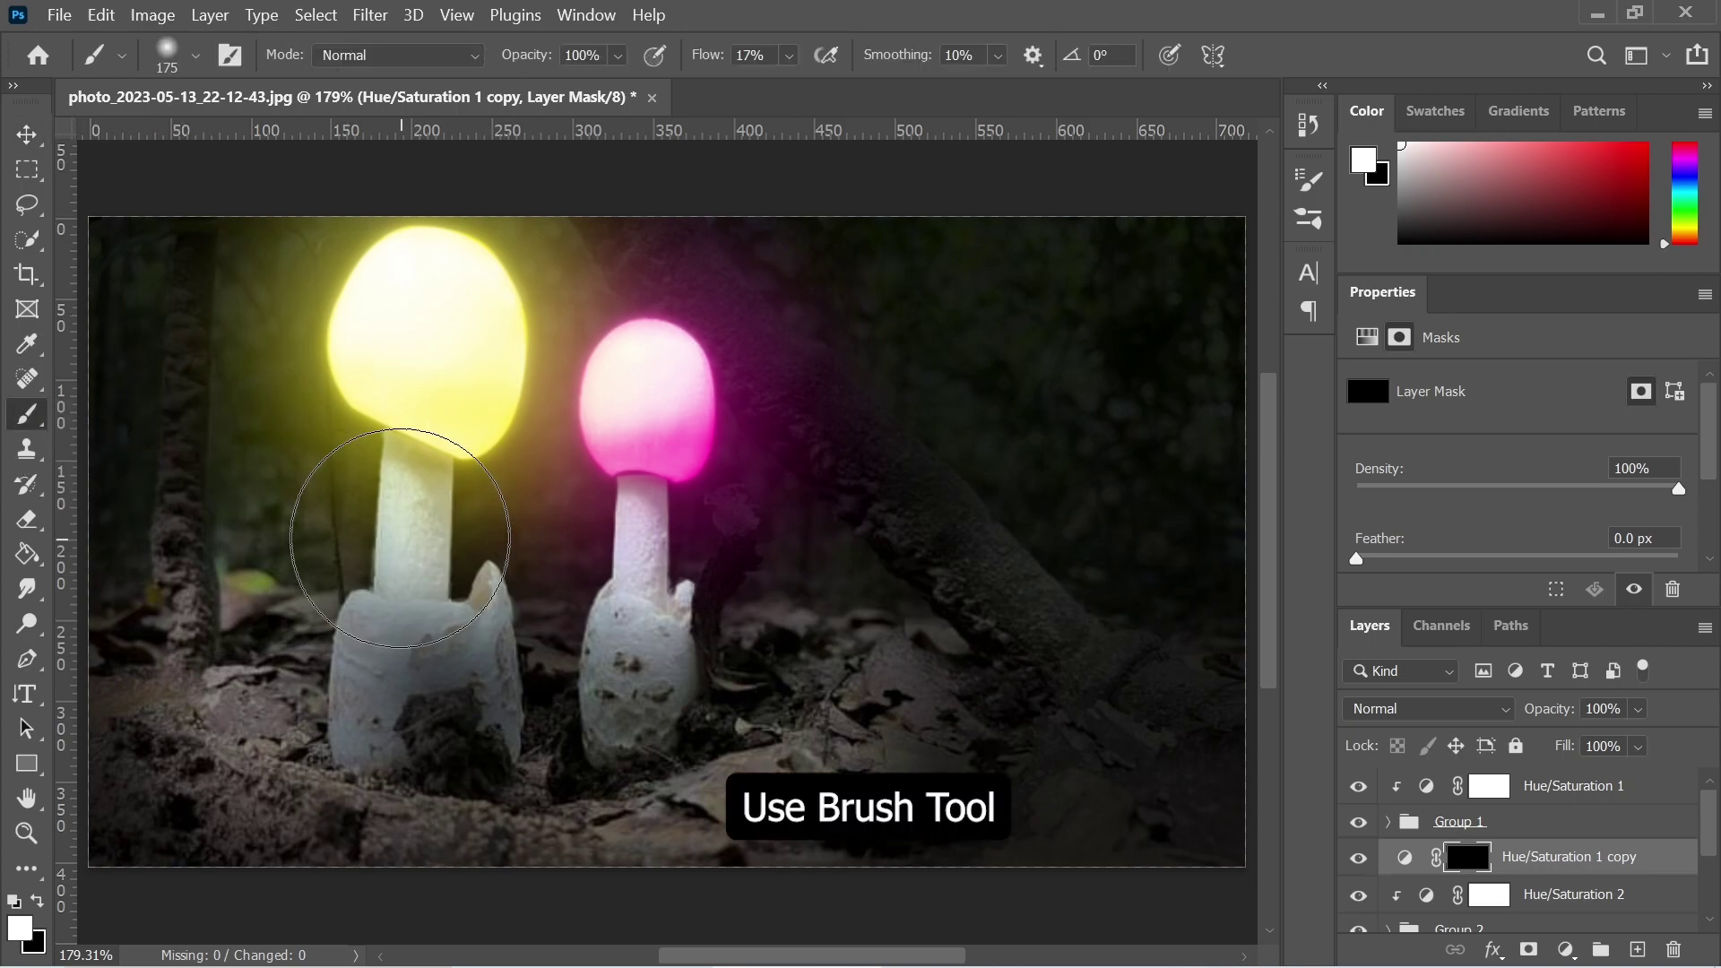
drag(428, 460, 403, 569)
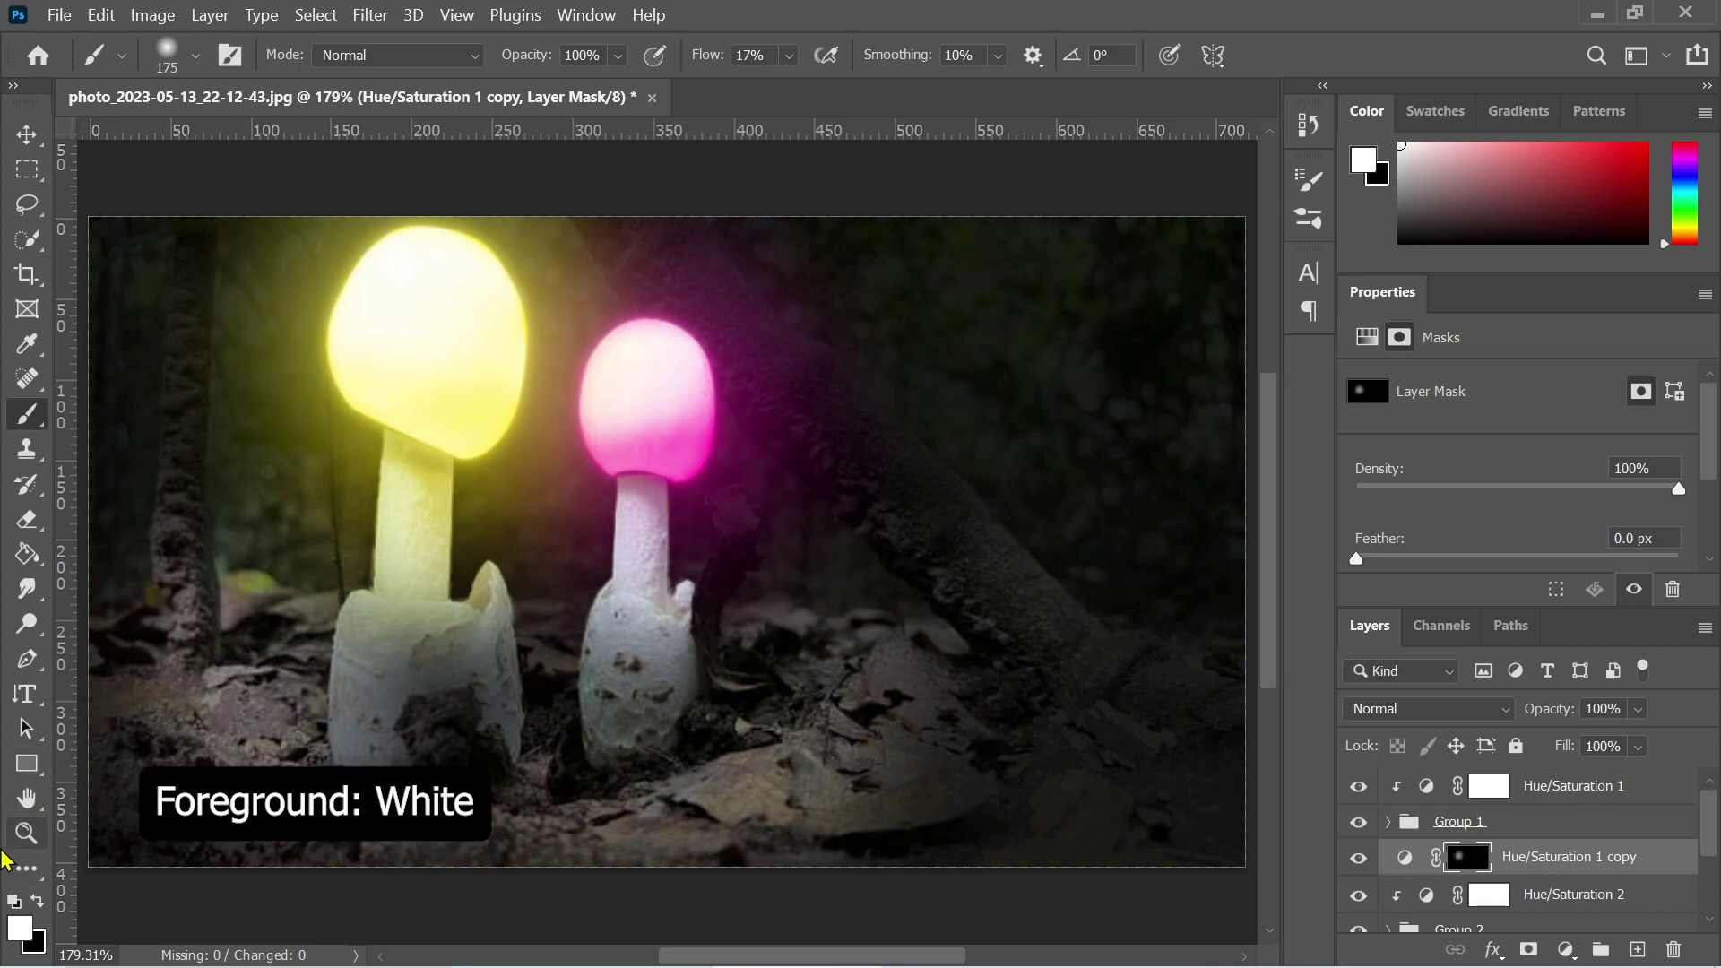
click(24, 932)
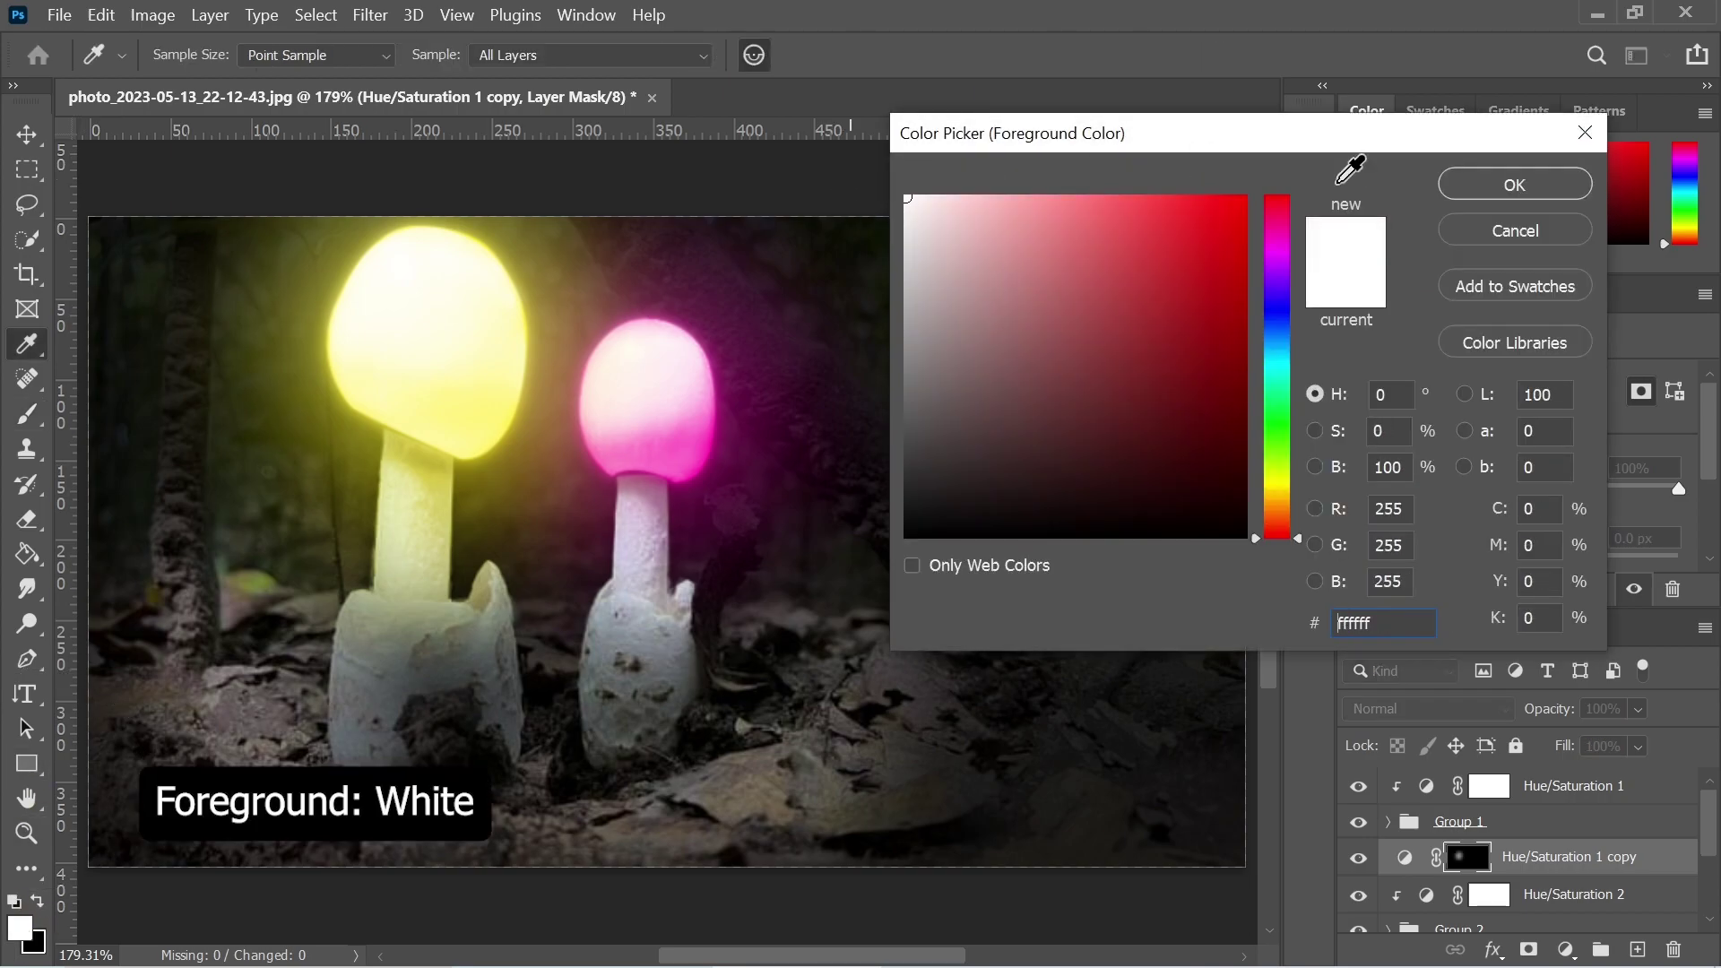
click(1515, 185)
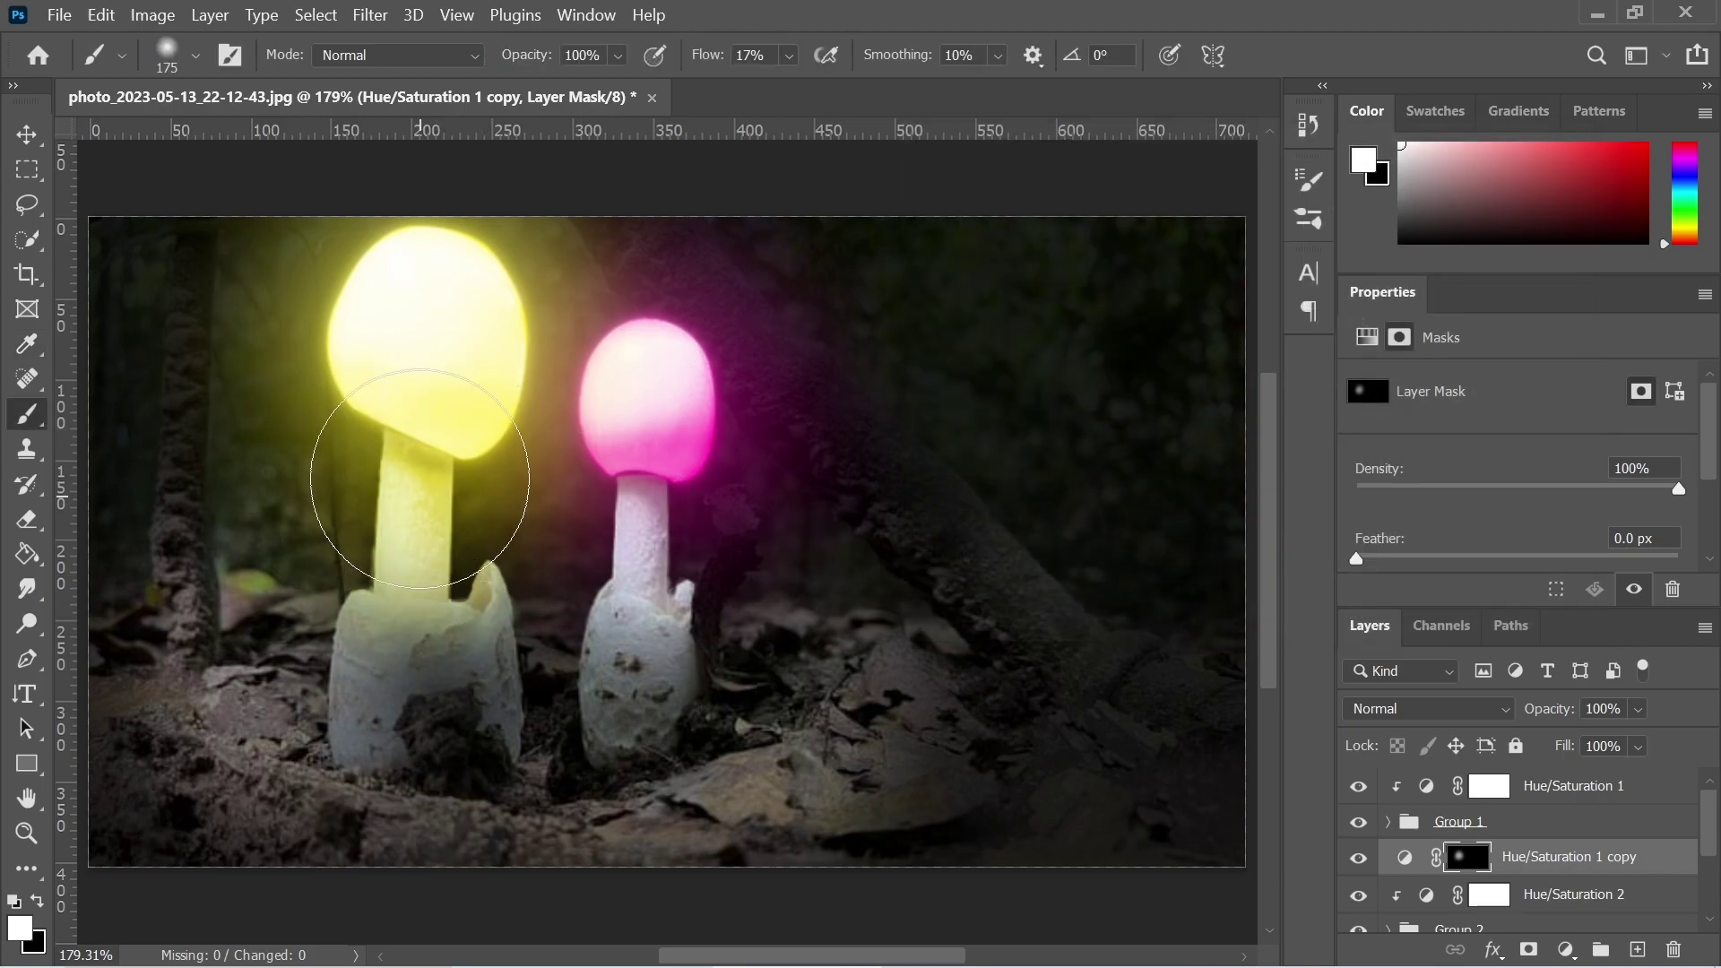
mouse_move(419, 473)
mouse_down()
mouse_move(446, 452)
mouse_move(312, 740)
mouse_move(374, 568)
mouse_move(457, 467)
mouse_move(500, 623)
mouse_move(527, 572)
mouse_move(530, 615)
mouse_move(494, 660)
mouse_move(311, 638)
mouse_move(326, 550)
mouse_move(217, 742)
mouse_move(218, 564)
mouse_move(182, 641)
mouse_move(237, 789)
mouse_move(250, 801)
mouse_move(235, 719)
mouse_move(275, 856)
mouse_move(344, 871)
mouse_move(212, 803)
mouse_move(337, 852)
mouse_move(501, 855)
mouse_move(349, 825)
mouse_move(585, 844)
mouse_up()
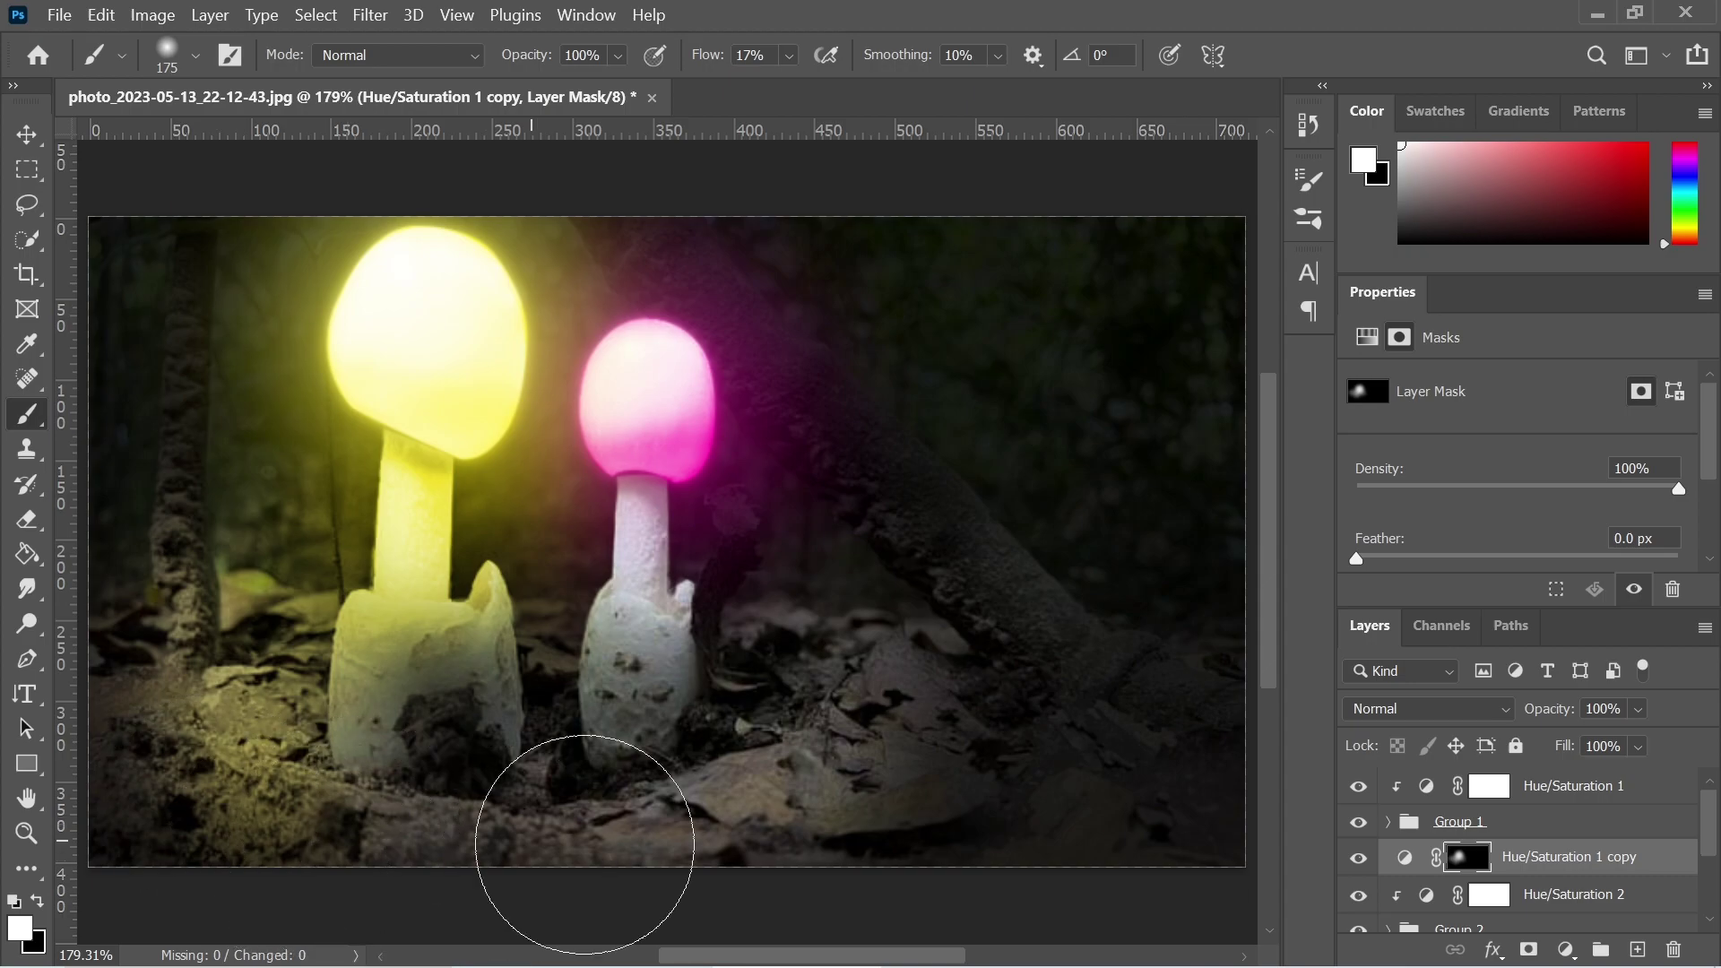
mouse_move(363, 789)
mouse_down()
mouse_move(172, 738)
mouse_move(459, 806)
mouse_move(897, 765)
mouse_move(848, 795)
mouse_move(980, 753)
mouse_move(547, 660)
mouse_up()
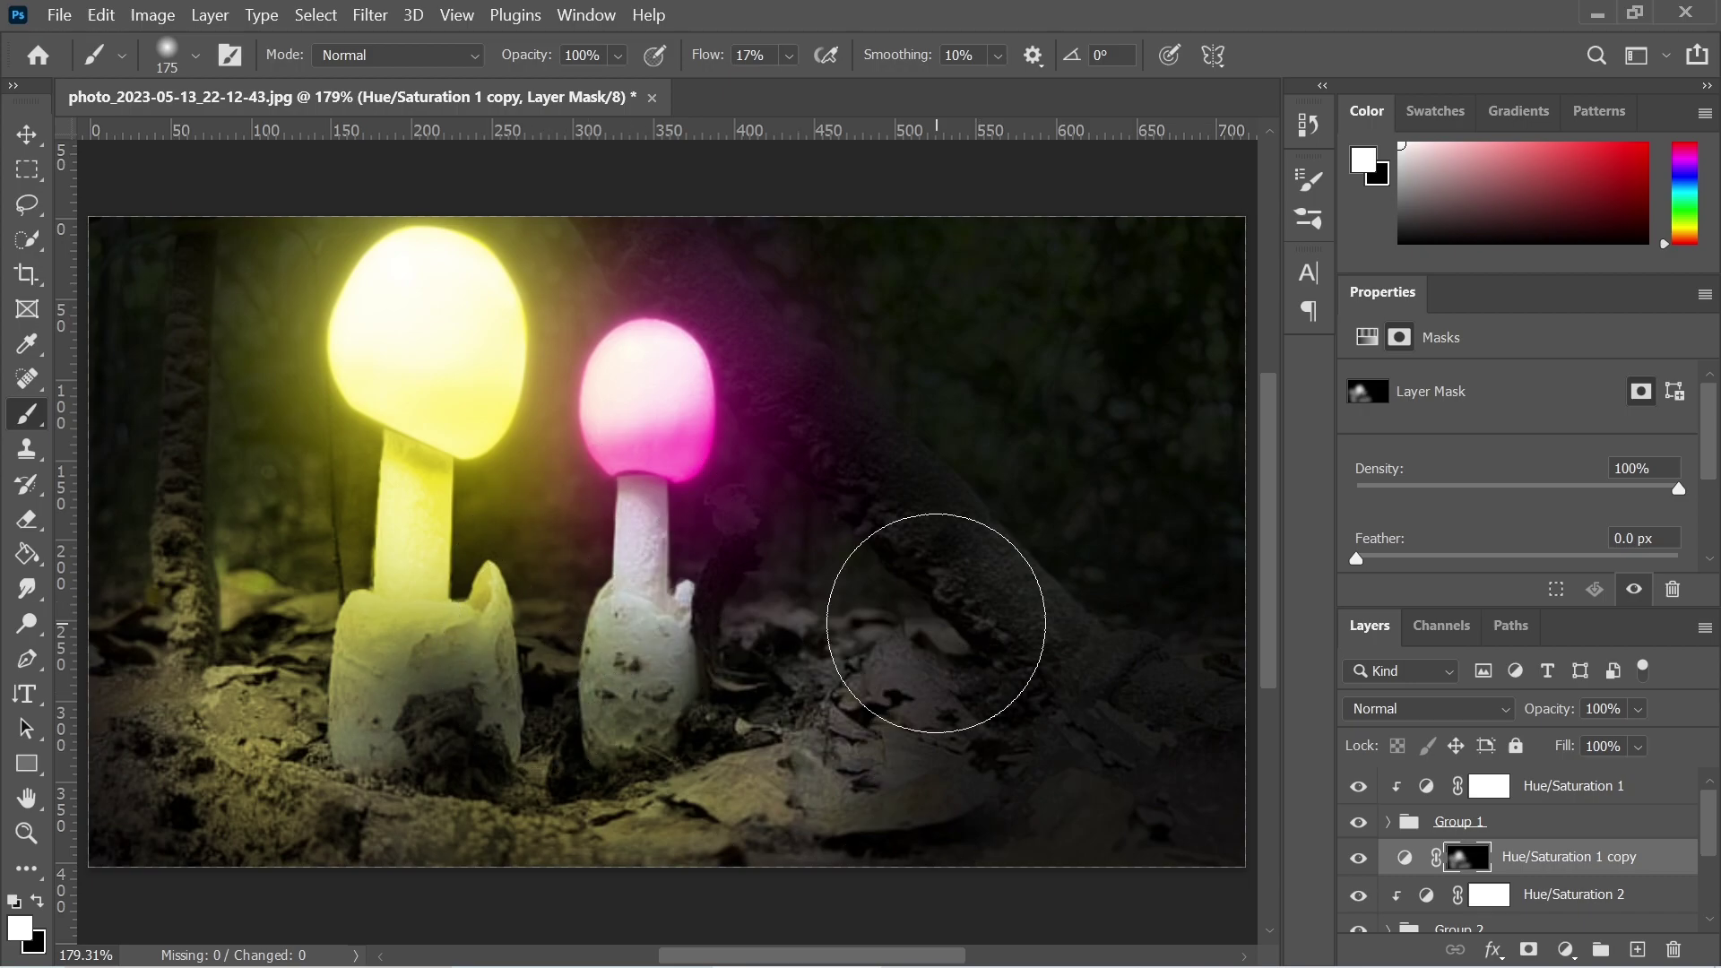
Duplicate the Hue/Saturation 2 layer and move the copy directly below Group 2, above Exposure 1.
drag(1712, 829, 1713, 870)
click(1591, 816)
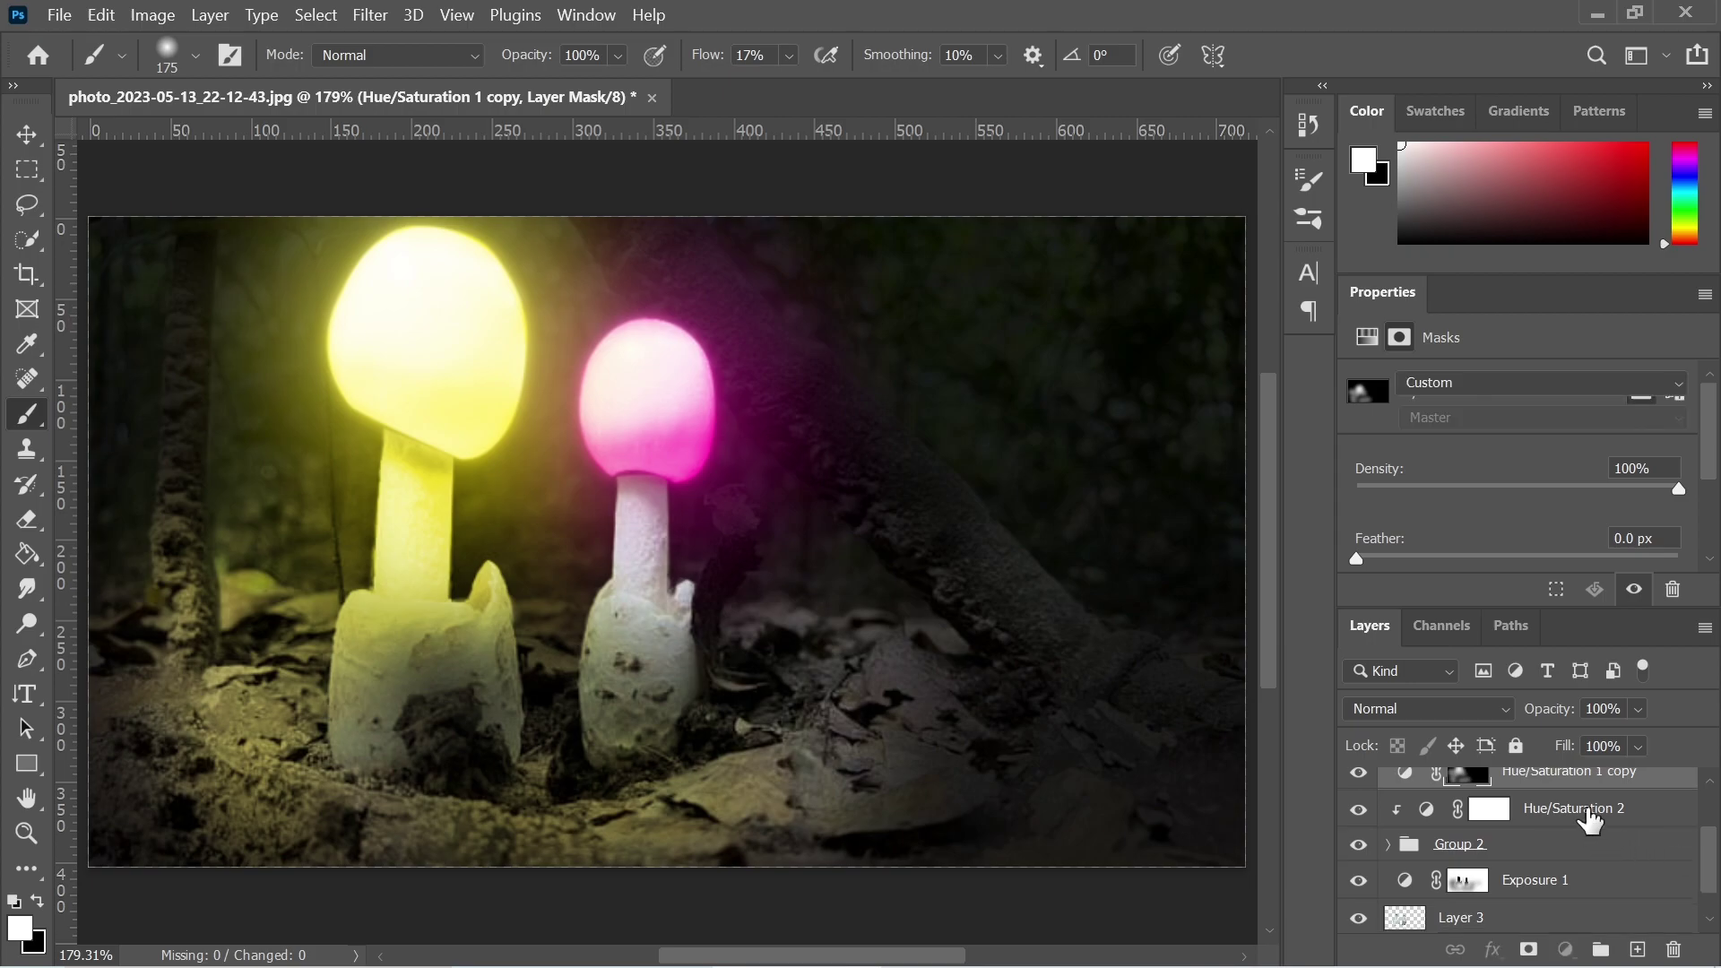
key(ctrl+j)
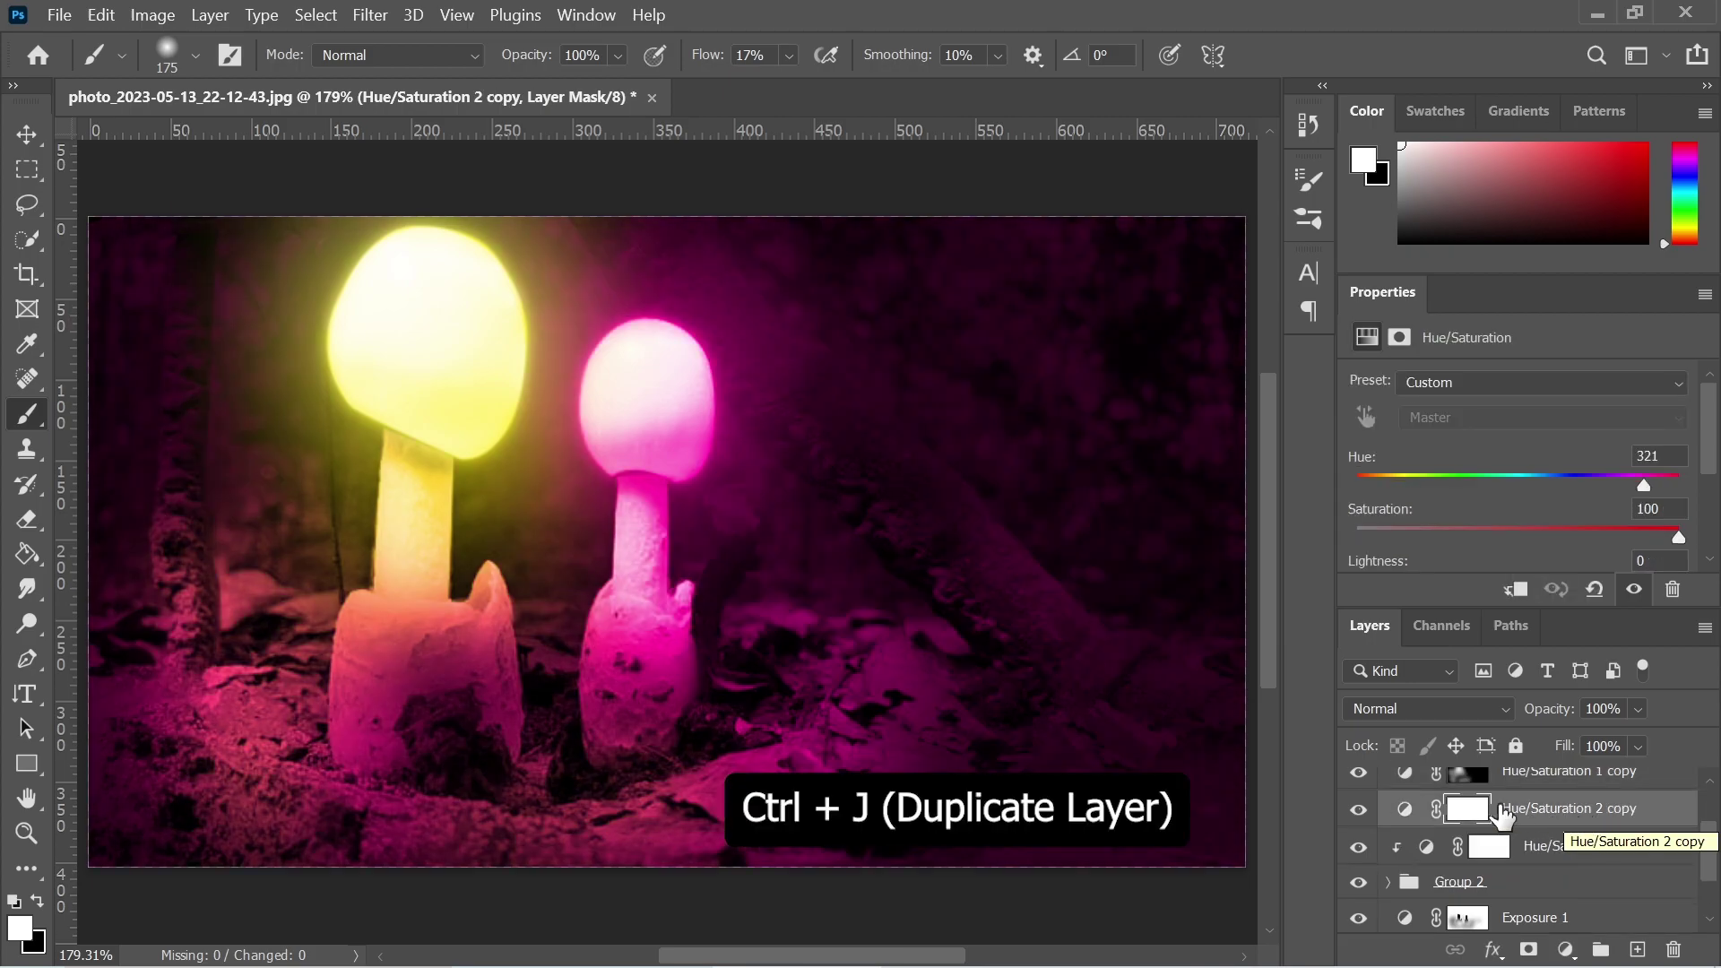
drag(1526, 818, 1538, 898)
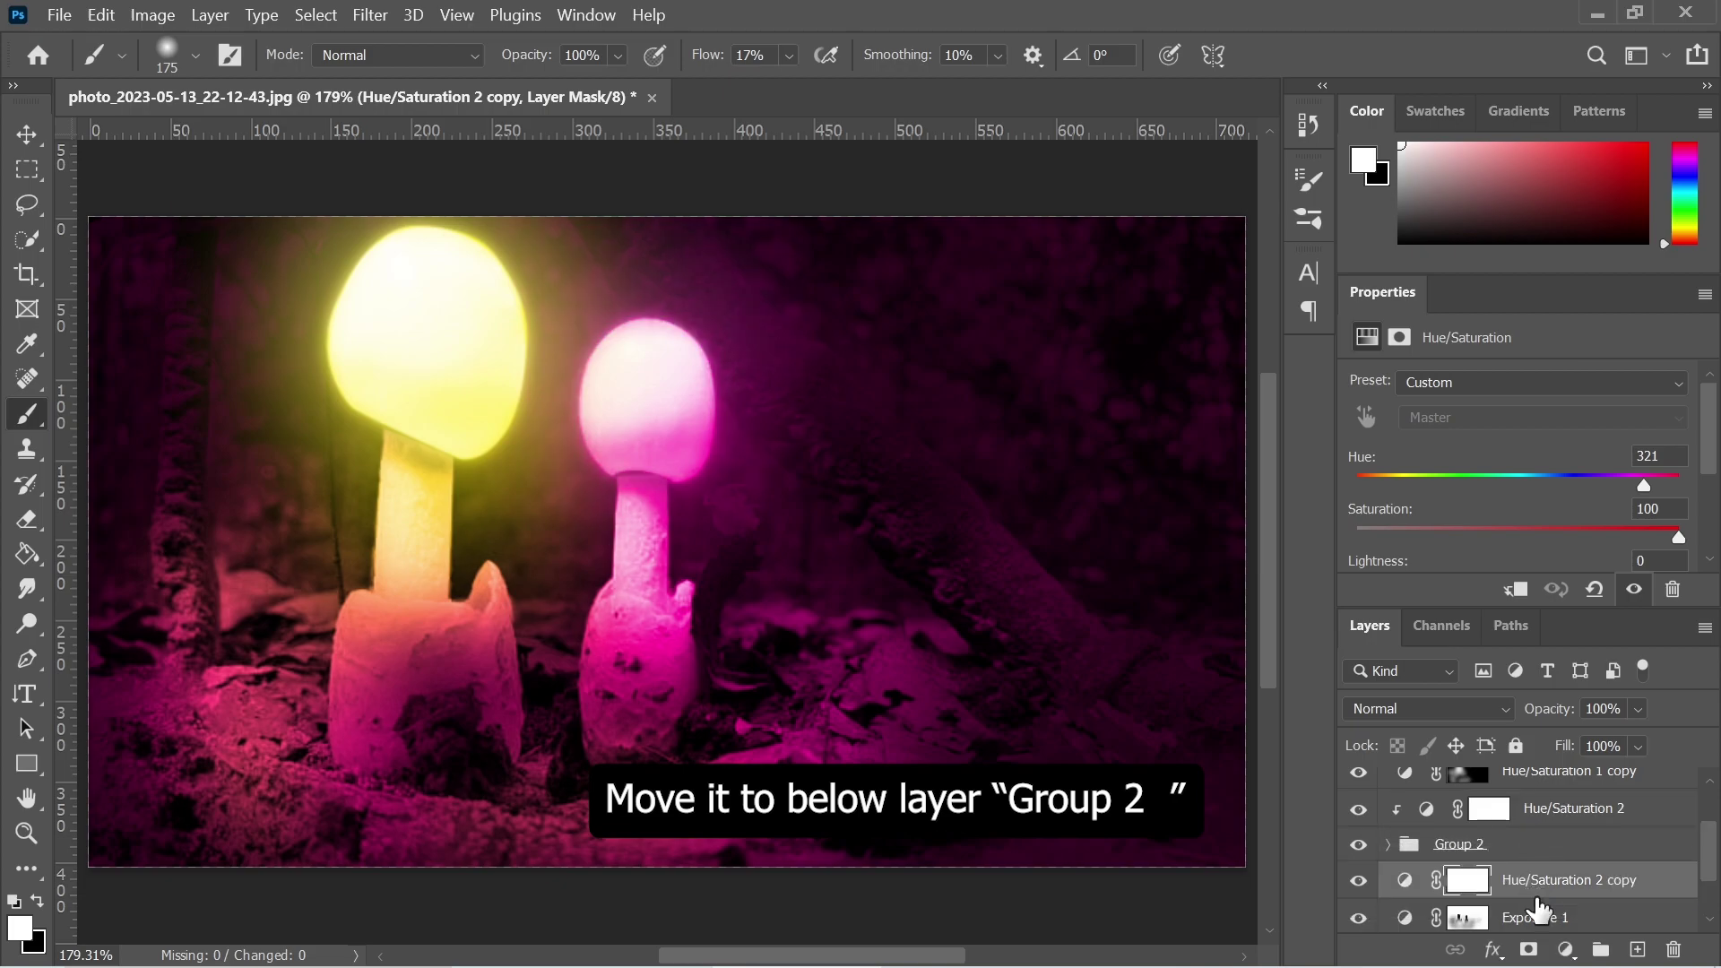
Invert the Hue/Saturation 2 copy mask and paint it white over the magenta mushroom's stem and the ground around both mushrooms.
click(1474, 886)
key(ctrl+i)
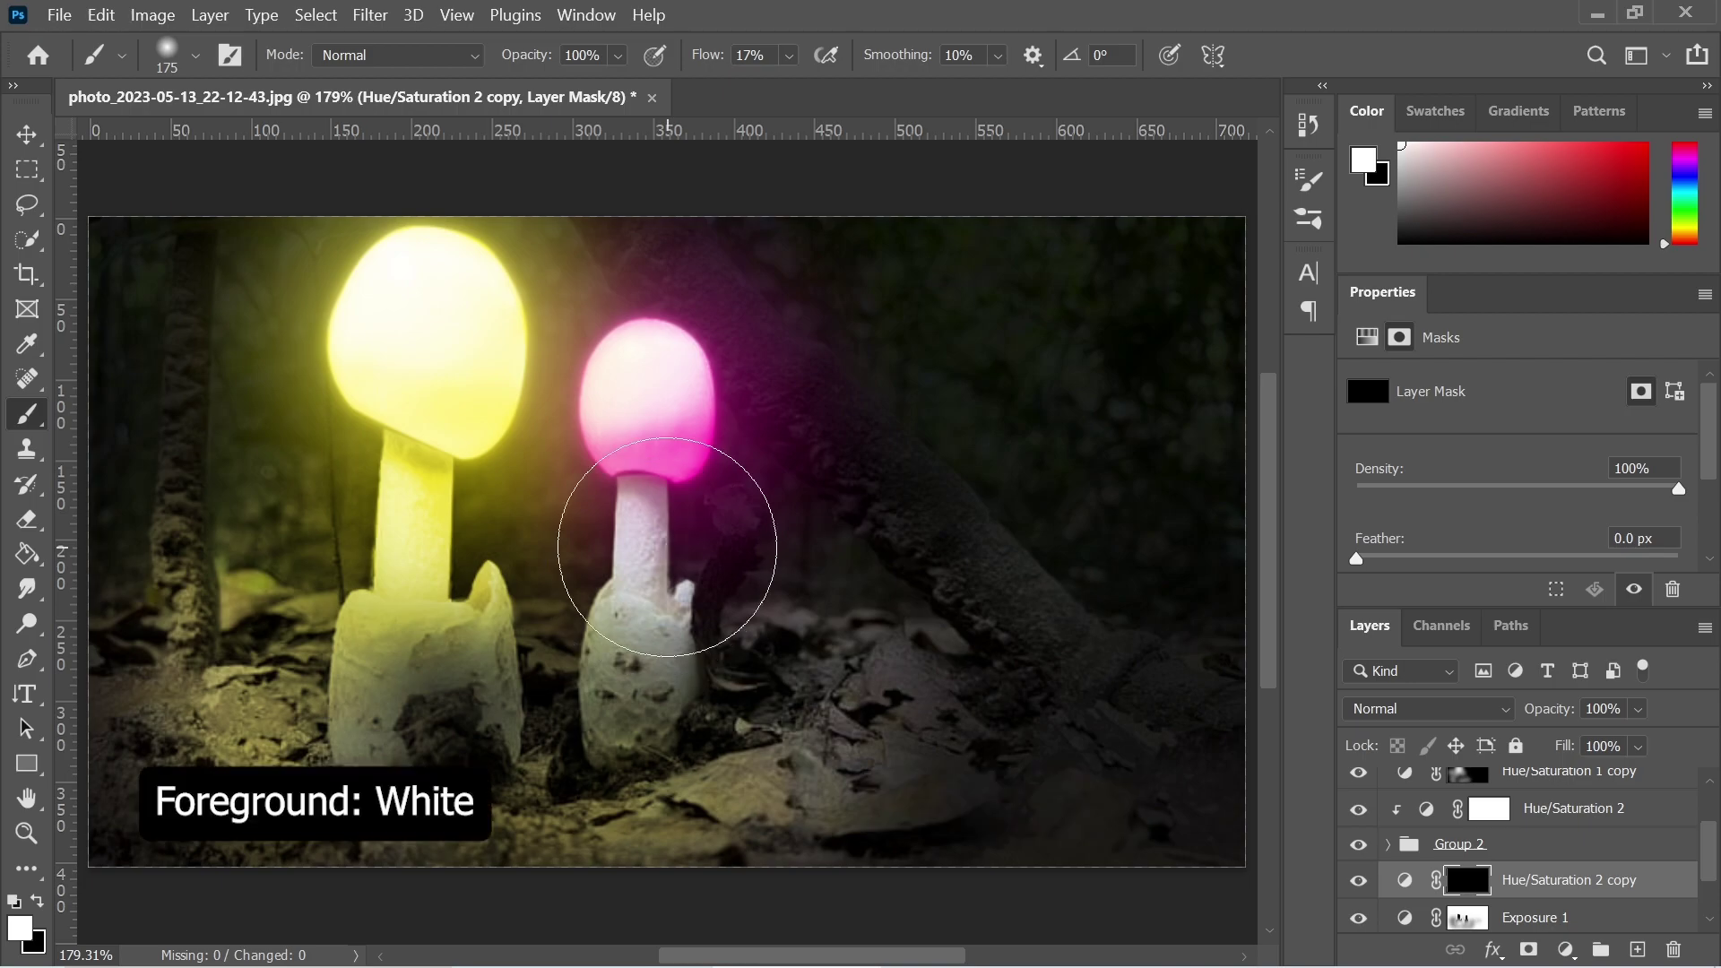
mouse_move(631, 534)
mouse_down()
mouse_move(627, 658)
mouse_move(634, 453)
mouse_move(715, 463)
mouse_move(611, 637)
mouse_move(631, 575)
mouse_move(638, 563)
mouse_move(618, 683)
mouse_move(655, 662)
mouse_move(731, 542)
mouse_move(805, 490)
mouse_move(721, 597)
mouse_move(690, 725)
mouse_move(921, 577)
mouse_move(682, 796)
mouse_move(736, 806)
mouse_move(495, 762)
mouse_move(464, 773)
mouse_move(667, 774)
mouse_move(795, 738)
mouse_move(706, 778)
mouse_move(849, 745)
mouse_move(1016, 621)
mouse_move(758, 821)
mouse_move(682, 848)
mouse_move(555, 820)
mouse_move(817, 681)
mouse_up()
mouse_move(793, 550)
mouse_down()
mouse_move(781, 656)
mouse_move(629, 665)
mouse_up()
mouse_move(586, 600)
mouse_down()
mouse_move(566, 775)
mouse_move(609, 797)
mouse_move(708, 817)
mouse_move(987, 704)
mouse_move(842, 781)
mouse_move(569, 822)
mouse_move(546, 808)
mouse_move(744, 776)
mouse_move(966, 578)
mouse_move(660, 841)
mouse_move(569, 854)
mouse_move(764, 783)
mouse_move(825, 781)
mouse_move(700, 778)
mouse_move(367, 824)
mouse_move(468, 832)
mouse_move(723, 803)
mouse_move(257, 782)
mouse_move(292, 799)
mouse_move(577, 761)
mouse_move(509, 752)
mouse_move(344, 791)
mouse_up()
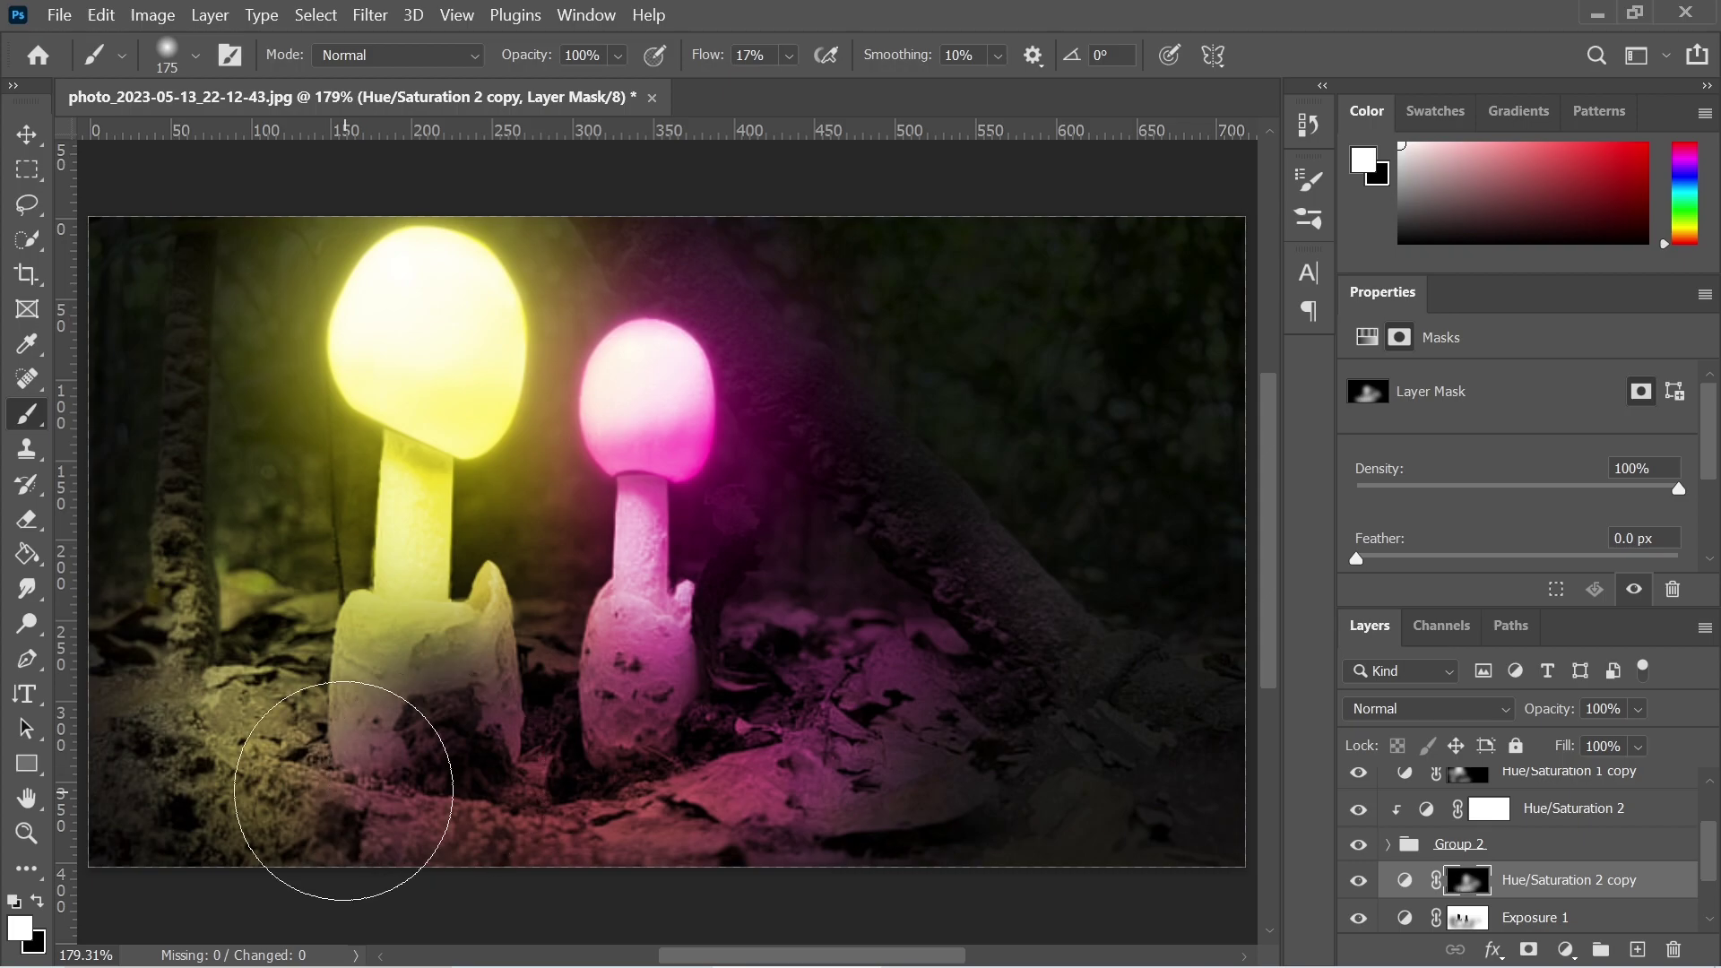
Blend the ground tints by painting white on the Hue/Saturation 1 copy mask, and on the Hue/Saturation 2 copy mask along the foreground.
scroll(1699, 840, up, 2)
click(1461, 821)
mouse_move(593, 635)
mouse_down()
mouse_move(209, 742)
mouse_move(247, 768)
mouse_move(509, 787)
mouse_move(605, 771)
mouse_move(361, 780)
mouse_move(545, 791)
mouse_move(952, 650)
mouse_move(752, 776)
mouse_move(860, 738)
mouse_move(827, 783)
mouse_move(968, 727)
mouse_up()
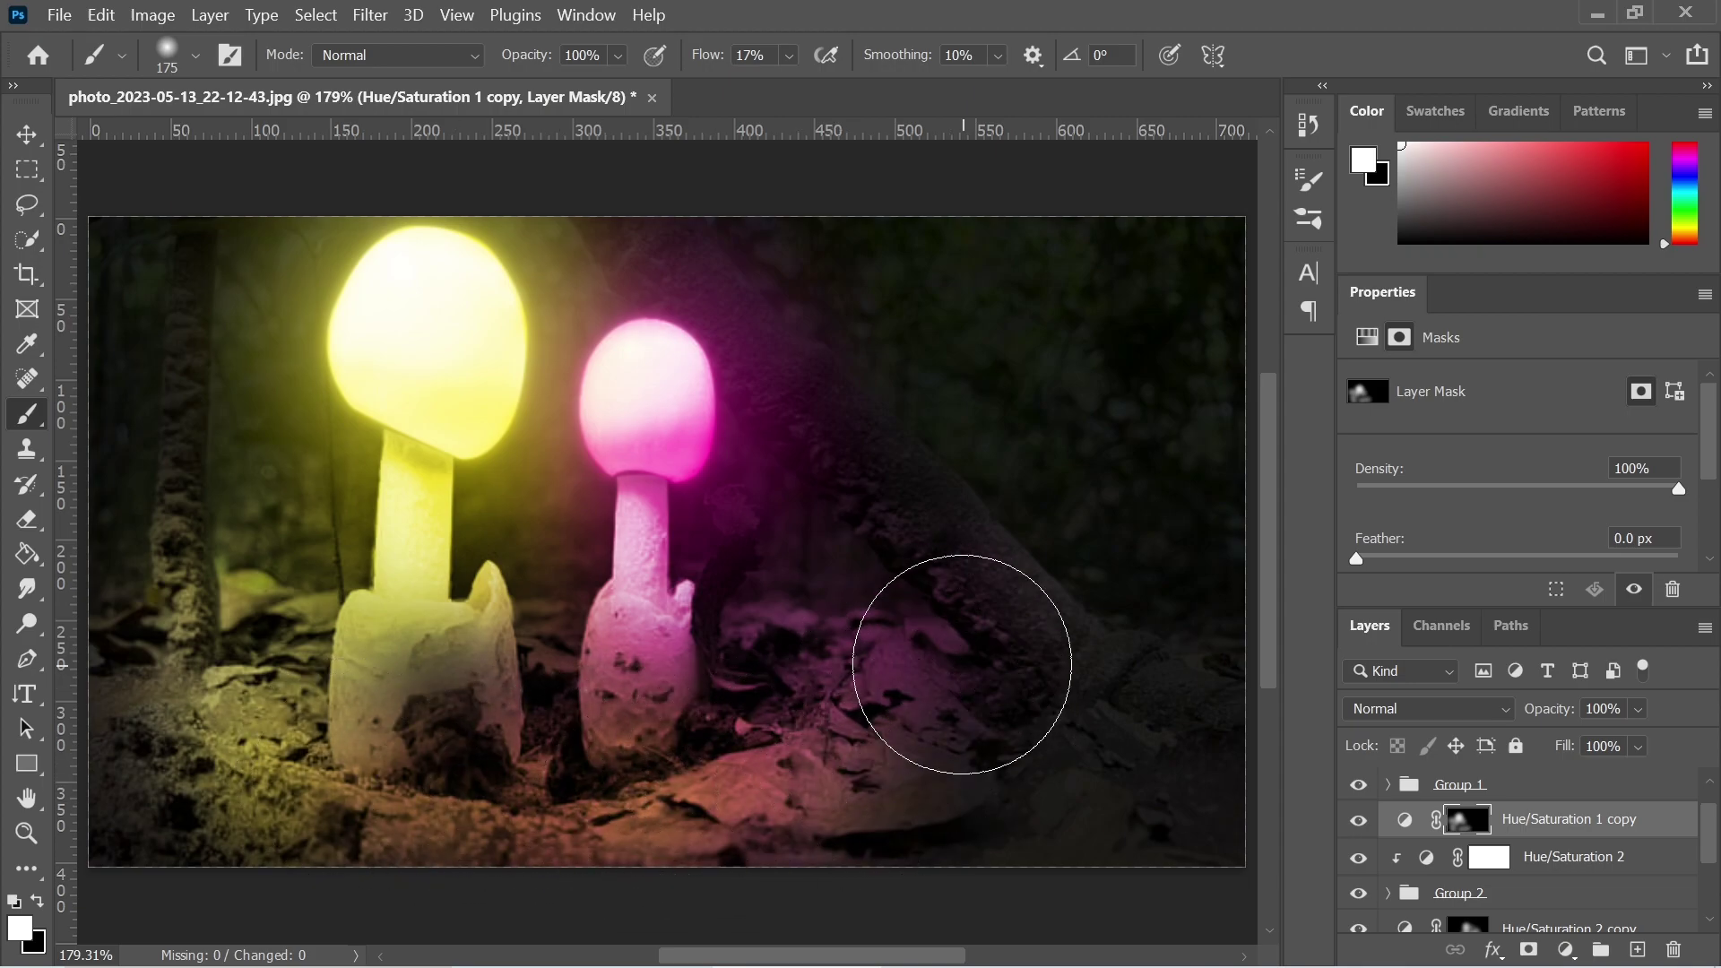
scroll(1674, 883, down, 2)
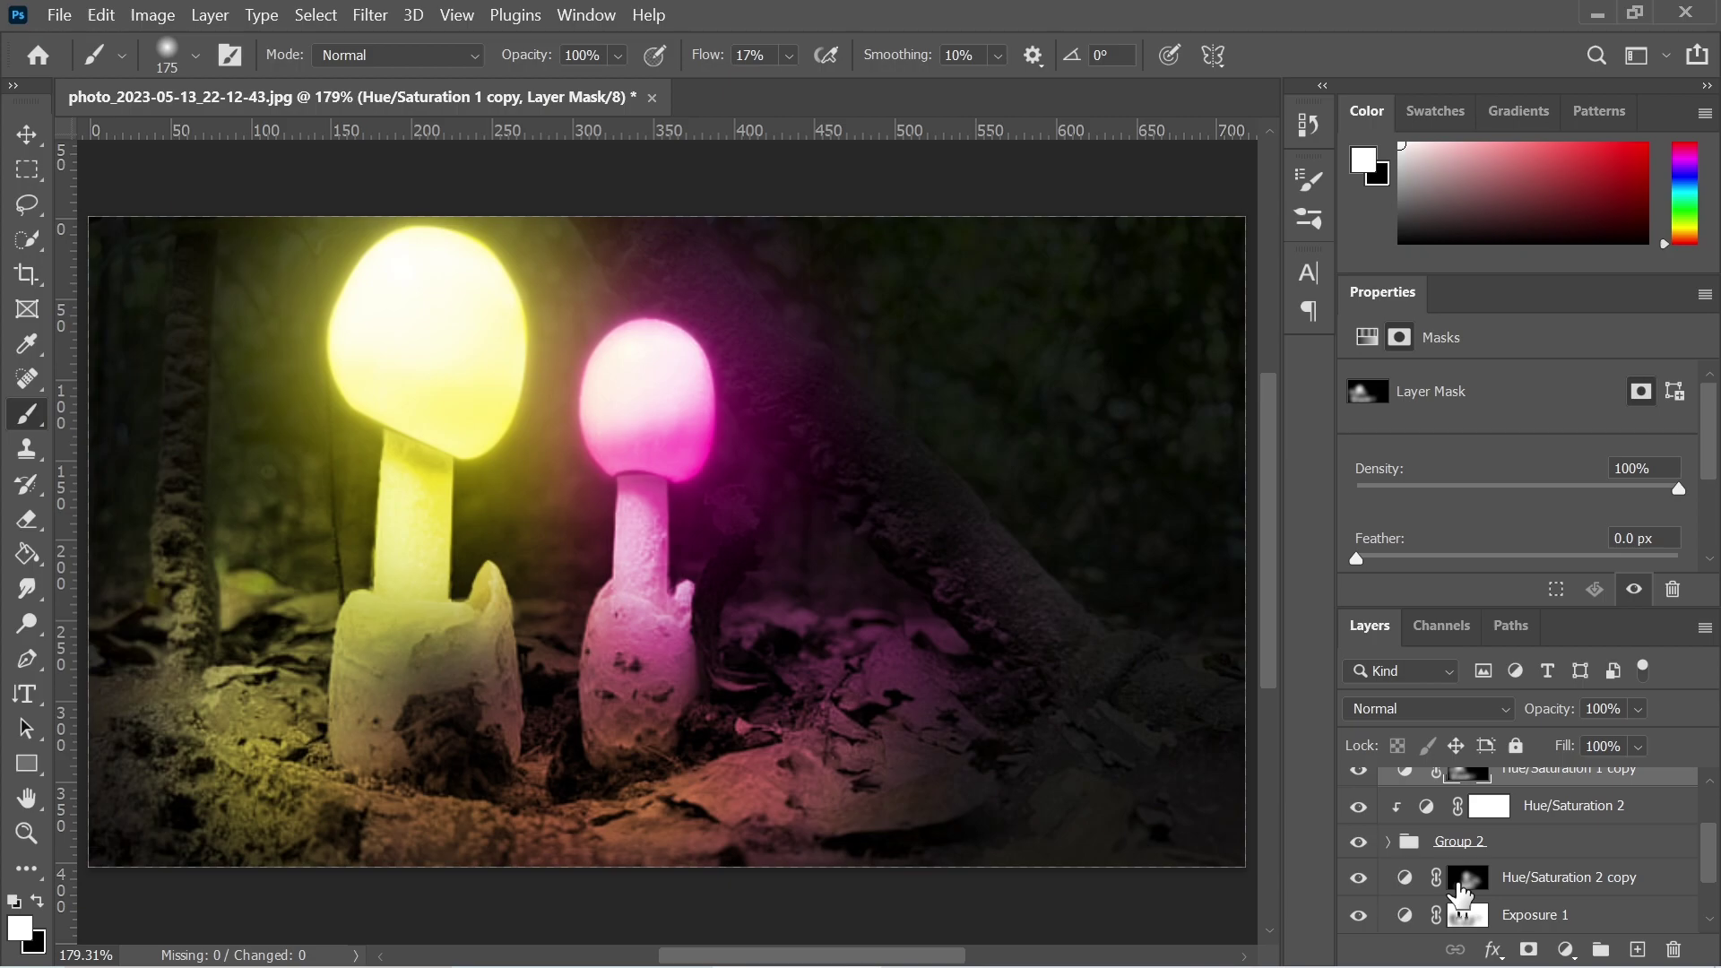
click(1460, 891)
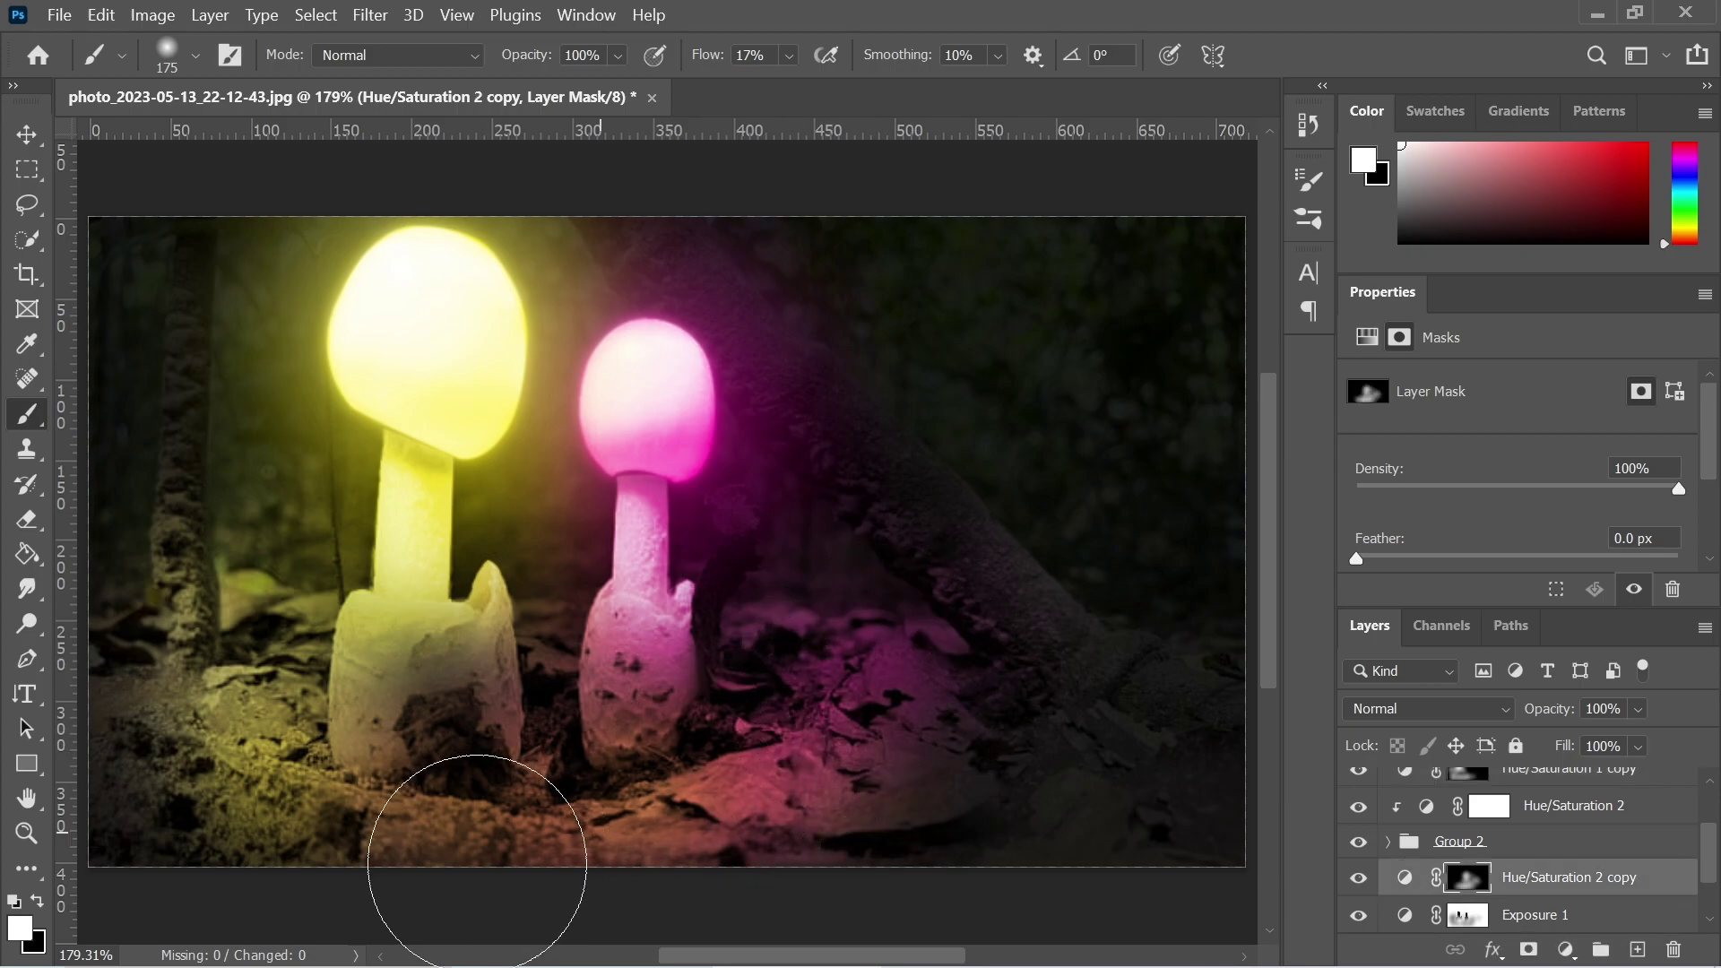
mouse_move(366, 856)
mouse_down()
mouse_move(659, 828)
mouse_move(318, 830)
mouse_move(153, 789)
mouse_move(187, 775)
mouse_move(409, 813)
mouse_move(514, 805)
mouse_move(377, 824)
mouse_move(570, 752)
mouse_move(292, 794)
mouse_move(354, 810)
mouse_move(806, 754)
mouse_move(635, 808)
mouse_move(1104, 707)
mouse_move(628, 825)
mouse_move(1003, 712)
mouse_up()
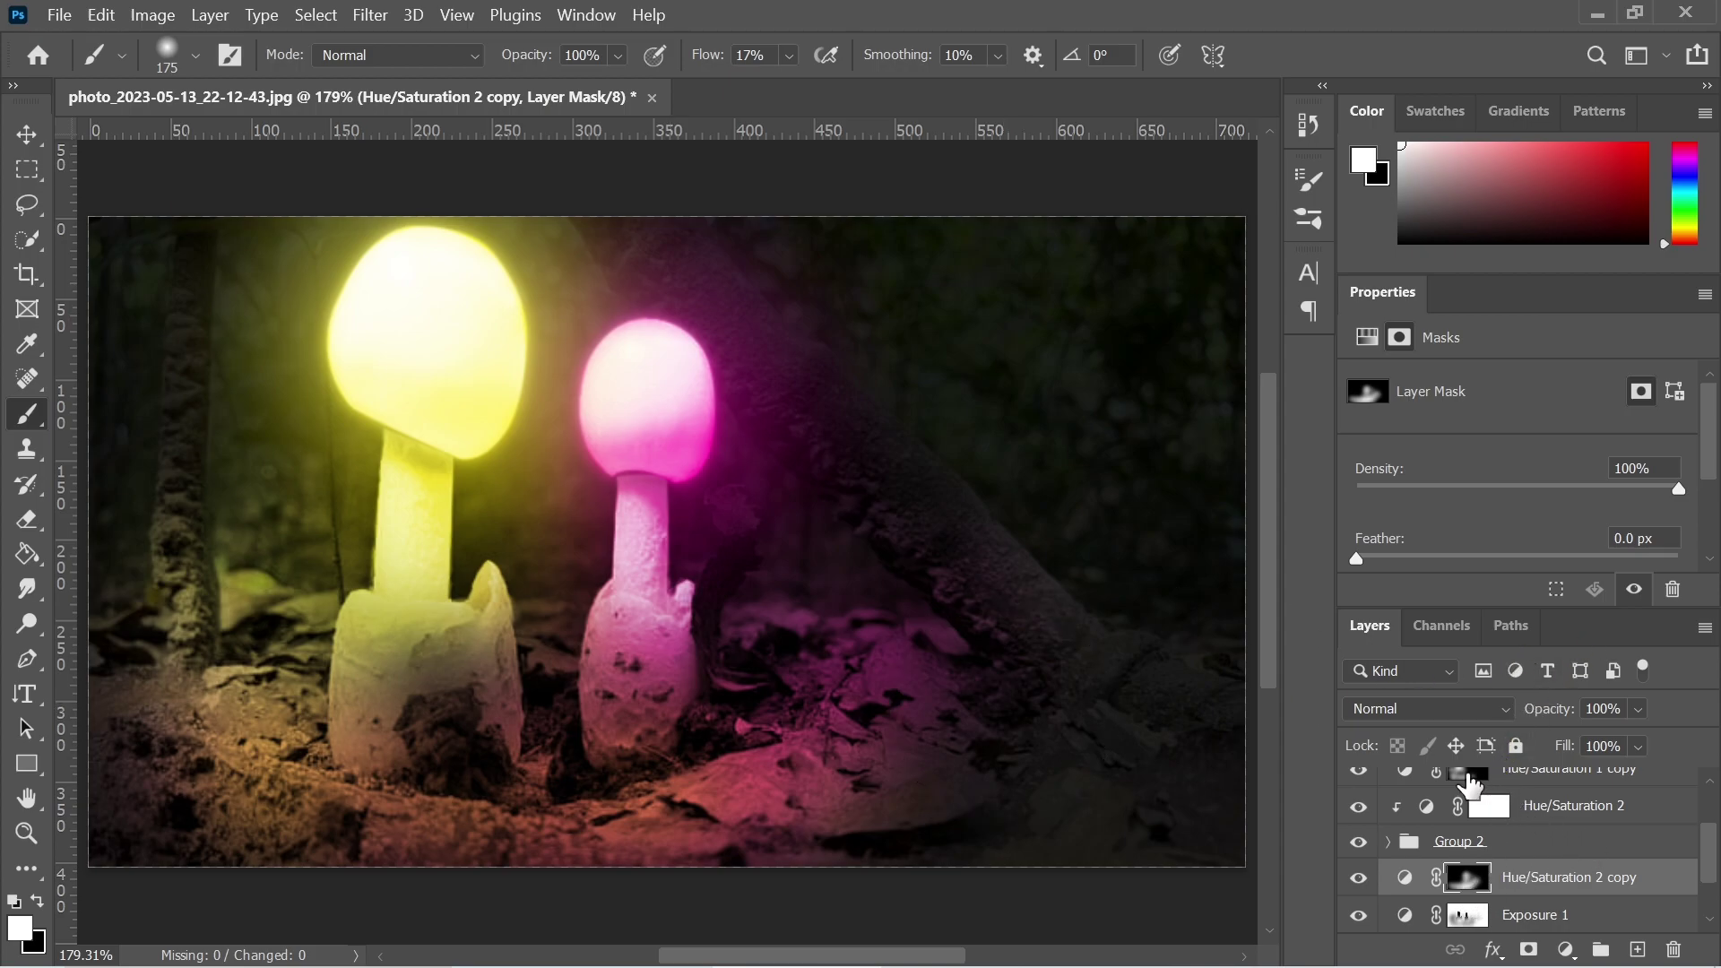
Strengthen the yellow tint across the ground on the Hue/Saturation 1 copy mask and the magenta beside the smaller mushroom on Hue/Saturation 2 copy's.
click(1470, 782)
mouse_move(932, 727)
mouse_down()
mouse_move(643, 772)
mouse_move(964, 663)
mouse_move(880, 646)
mouse_move(842, 665)
mouse_move(922, 659)
mouse_move(831, 805)
mouse_move(780, 827)
mouse_move(876, 747)
mouse_move(831, 693)
mouse_move(775, 681)
mouse_move(774, 651)
mouse_move(496, 782)
mouse_move(759, 796)
mouse_move(845, 780)
mouse_move(911, 637)
mouse_move(875, 594)
mouse_move(825, 612)
mouse_up()
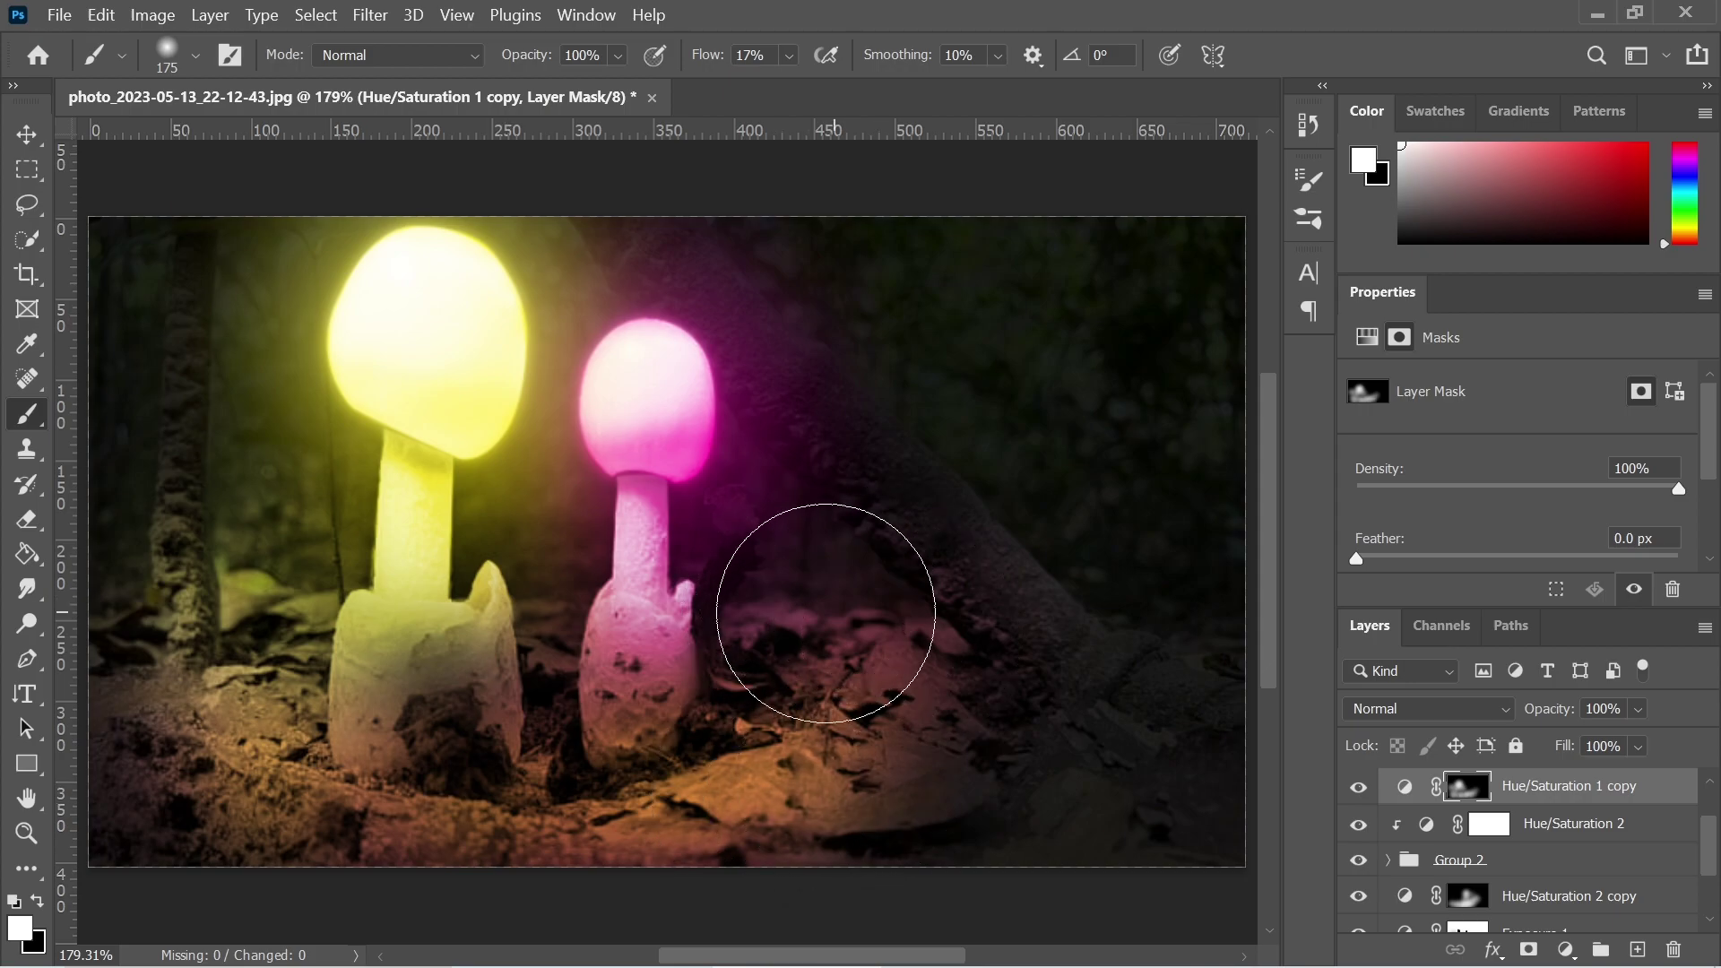
mouse_move(270, 700)
mouse_down()
mouse_move(685, 756)
mouse_move(747, 806)
mouse_move(879, 721)
mouse_move(965, 722)
mouse_move(342, 838)
mouse_move(278, 826)
mouse_move(564, 839)
mouse_move(665, 823)
mouse_move(886, 731)
mouse_move(1245, 726)
mouse_up()
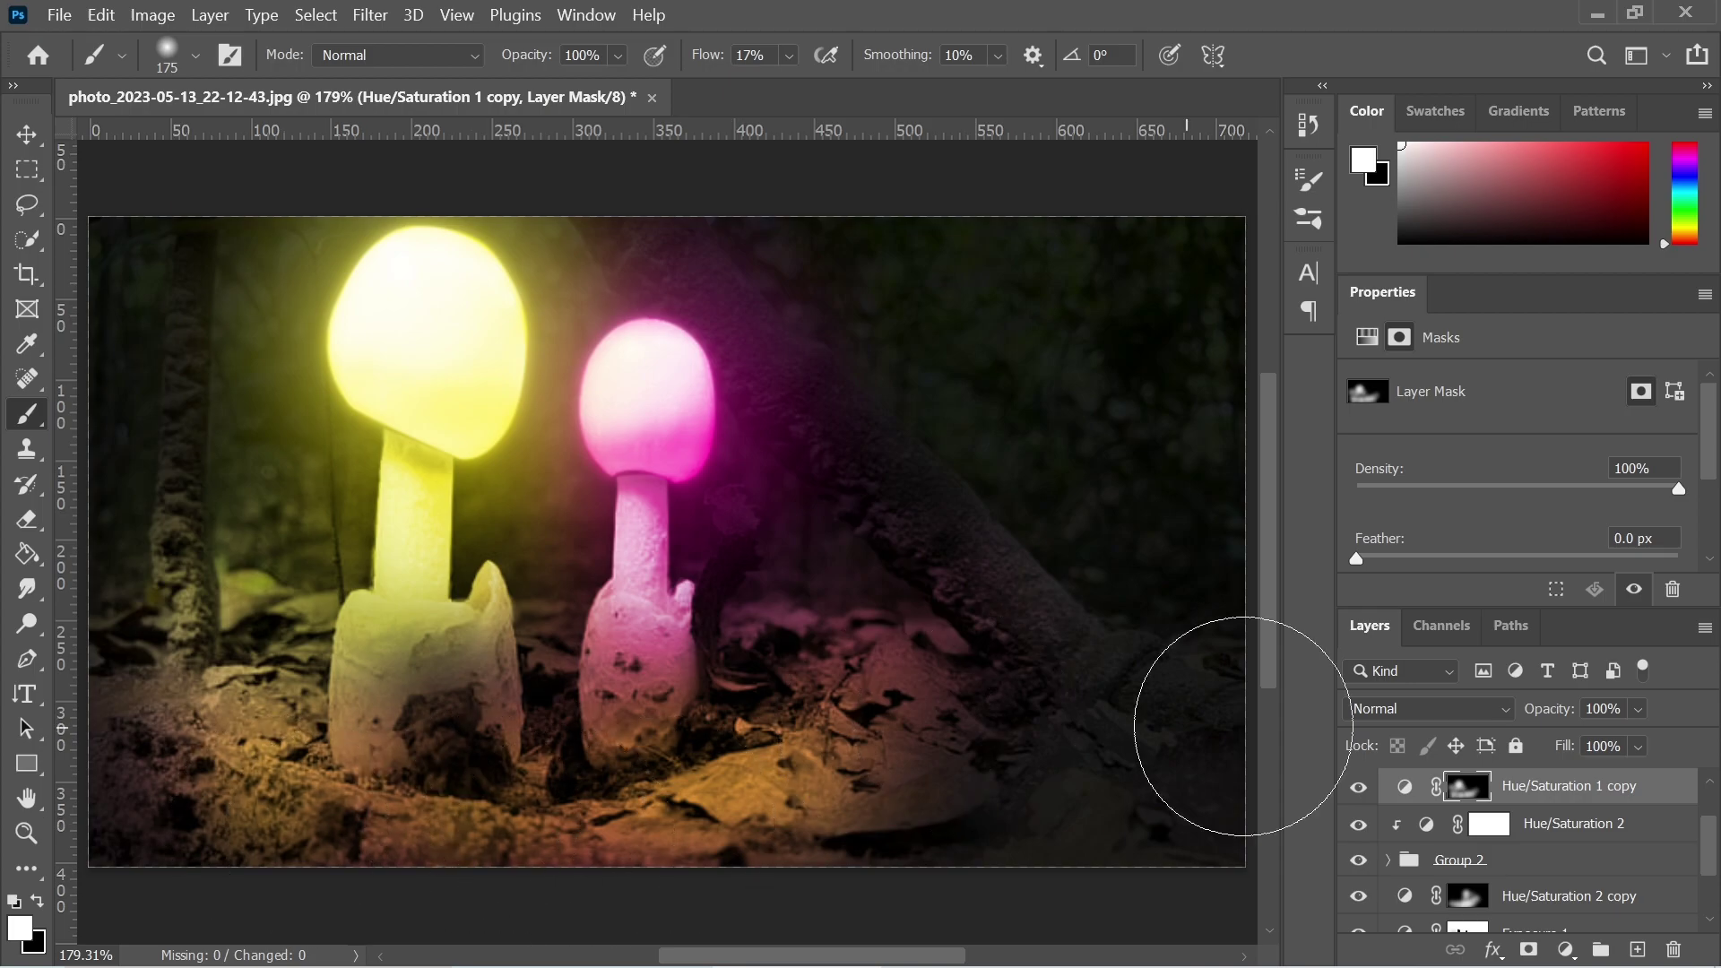
click(1379, 890)
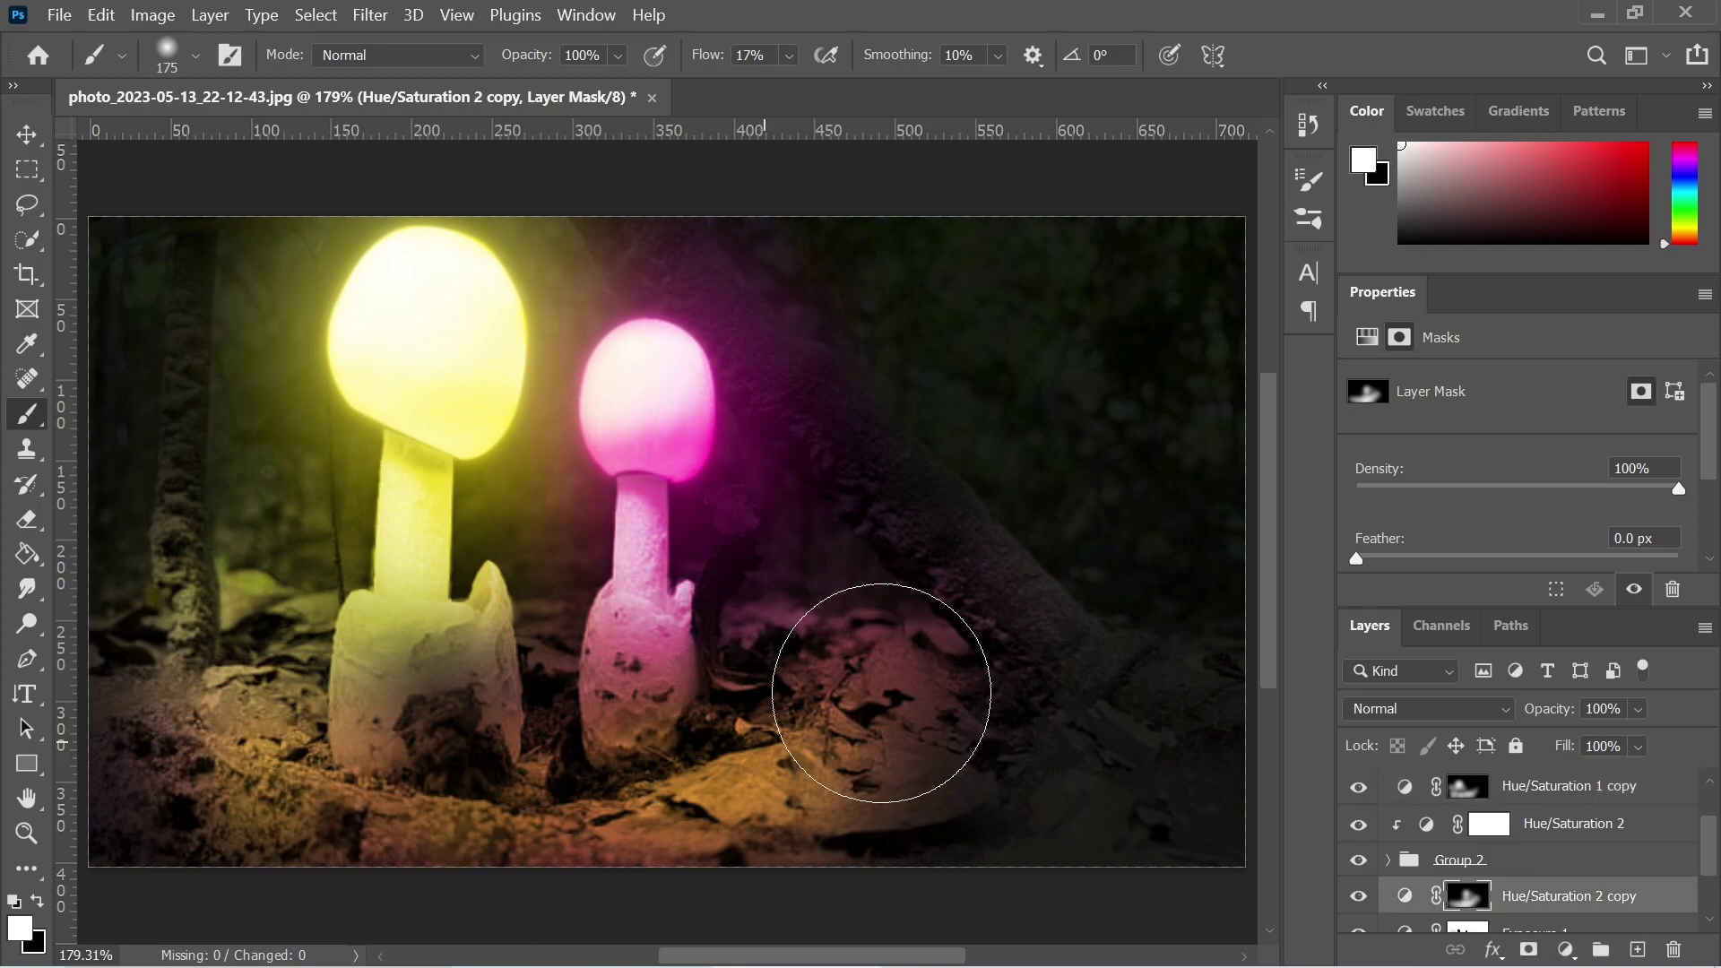
mouse_move(720, 802)
mouse_down()
mouse_move(711, 837)
mouse_move(864, 788)
mouse_move(373, 788)
mouse_move(548, 791)
mouse_move(338, 814)
mouse_move(771, 764)
mouse_move(983, 671)
mouse_up()
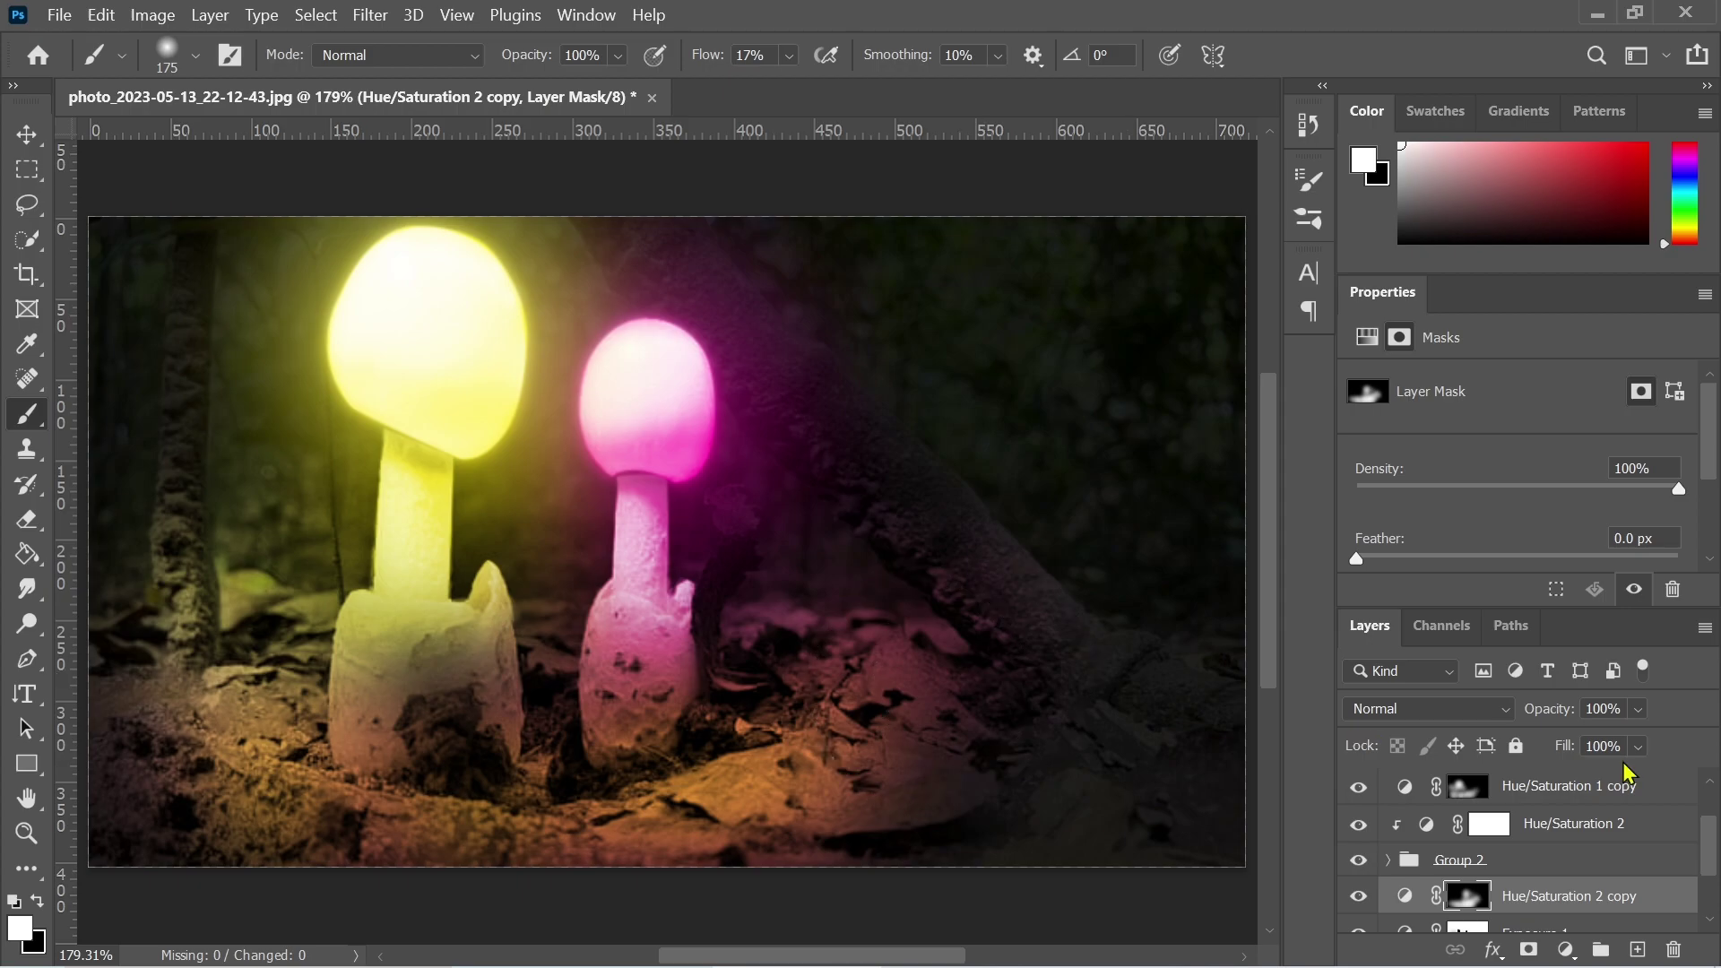
Compare the edited image with the original by isolating the Background layer and restoring all the other layers.
scroll(1709, 860, down, 3)
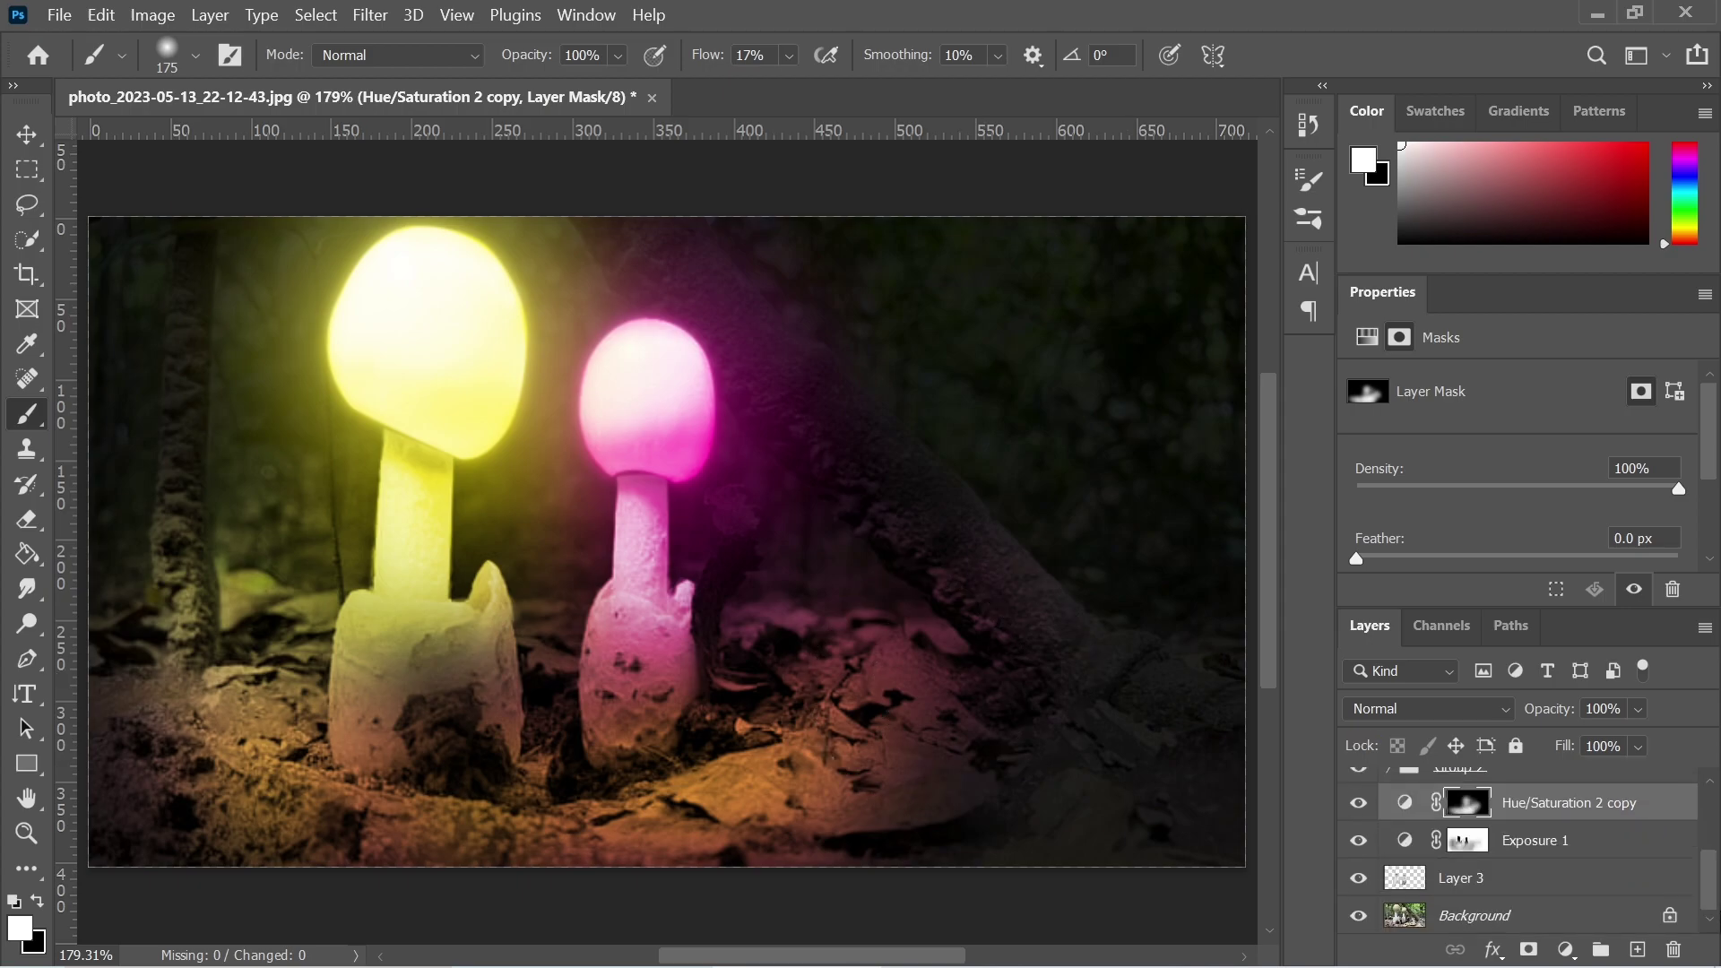
alt+click(1359, 921)
alt+click(1359, 921)
click(27, 136)
Save a JPEG copy of the image as photo_2023-05-13_22-12-43 copy.jpg in the #035 folder.
click(60, 15)
click(122, 353)
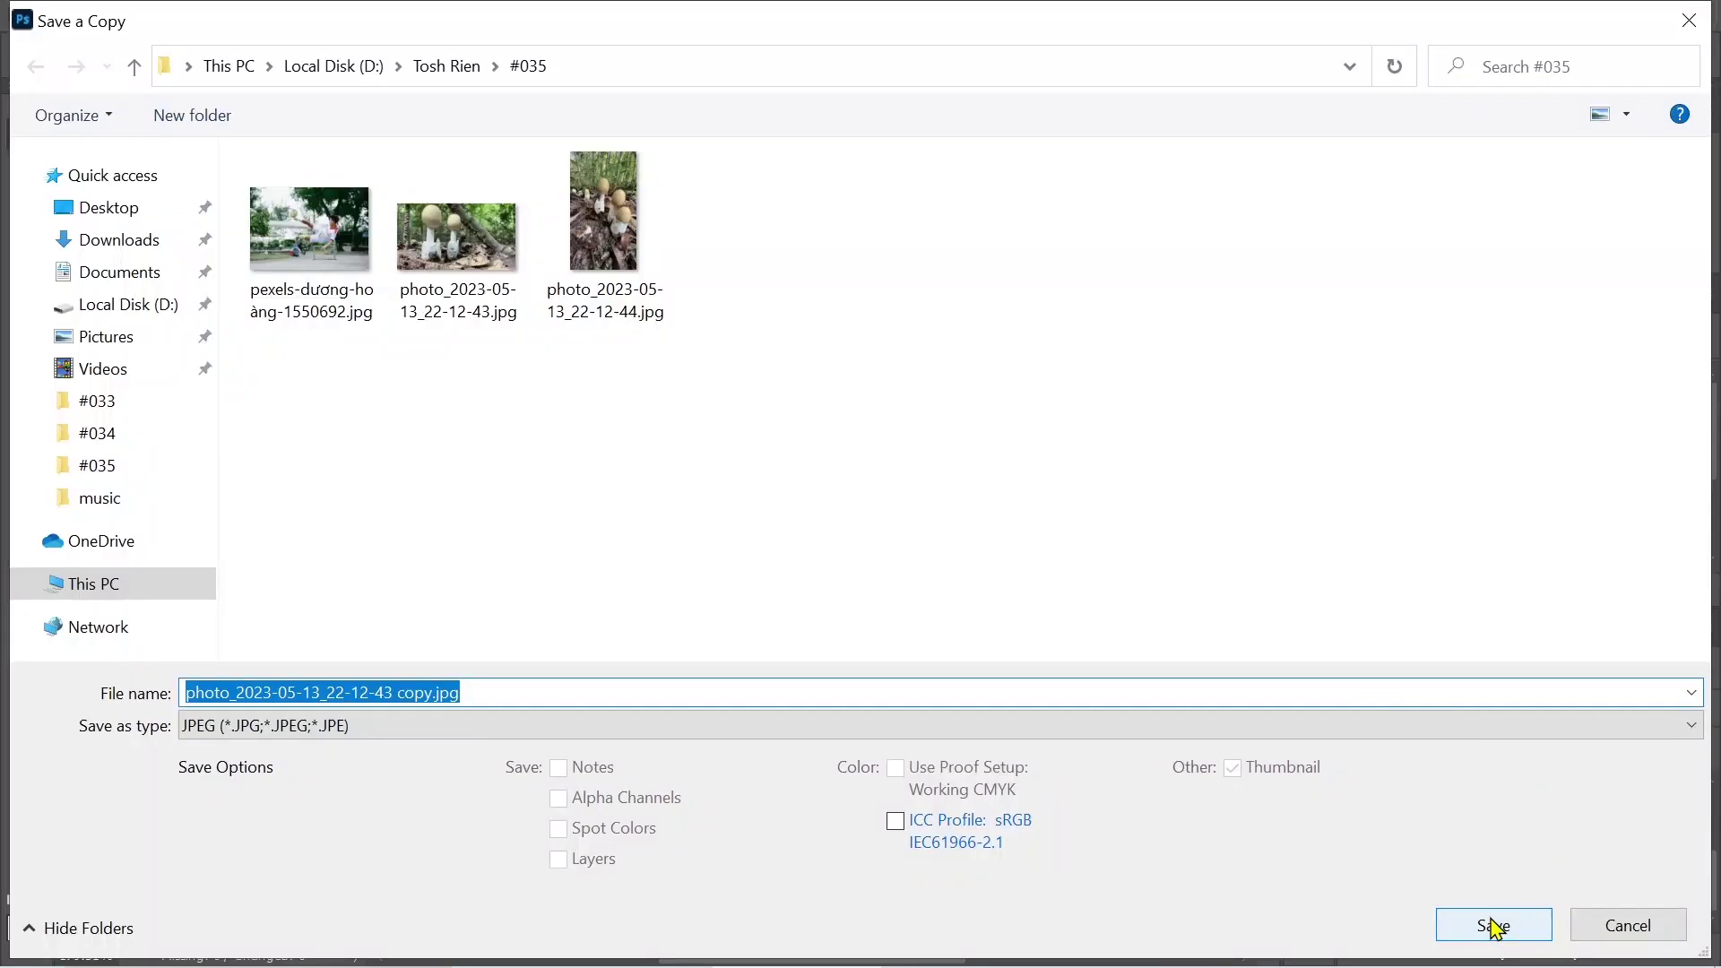
click(1492, 925)
click(1011, 192)
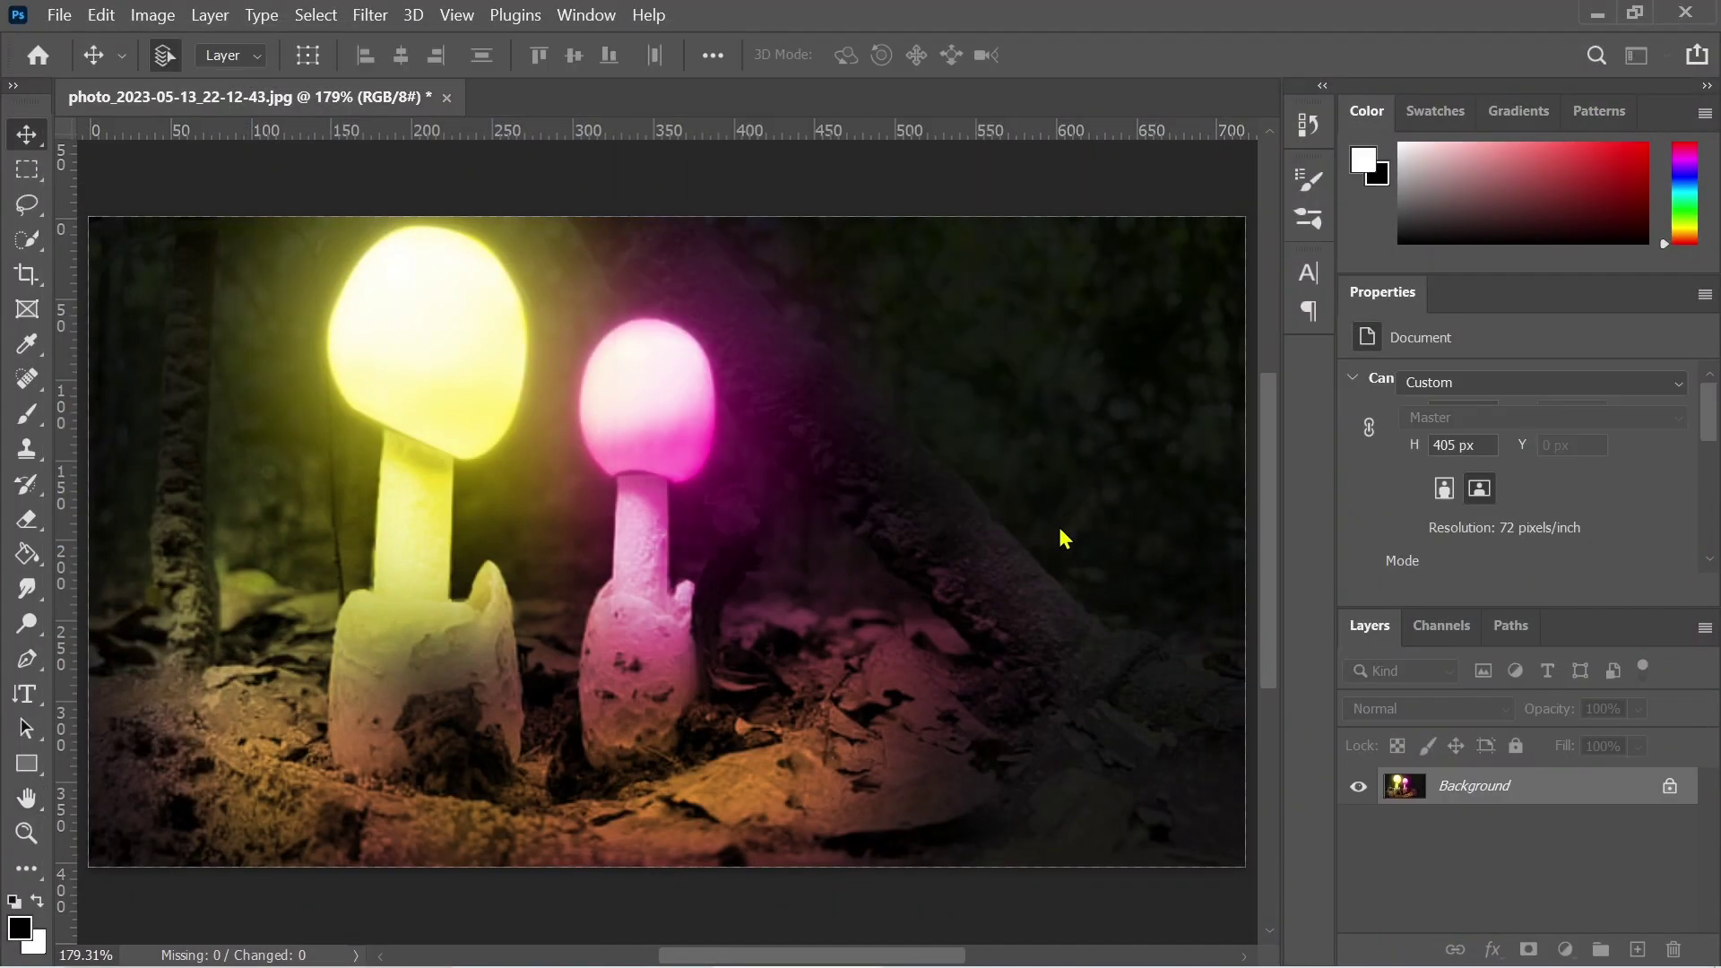